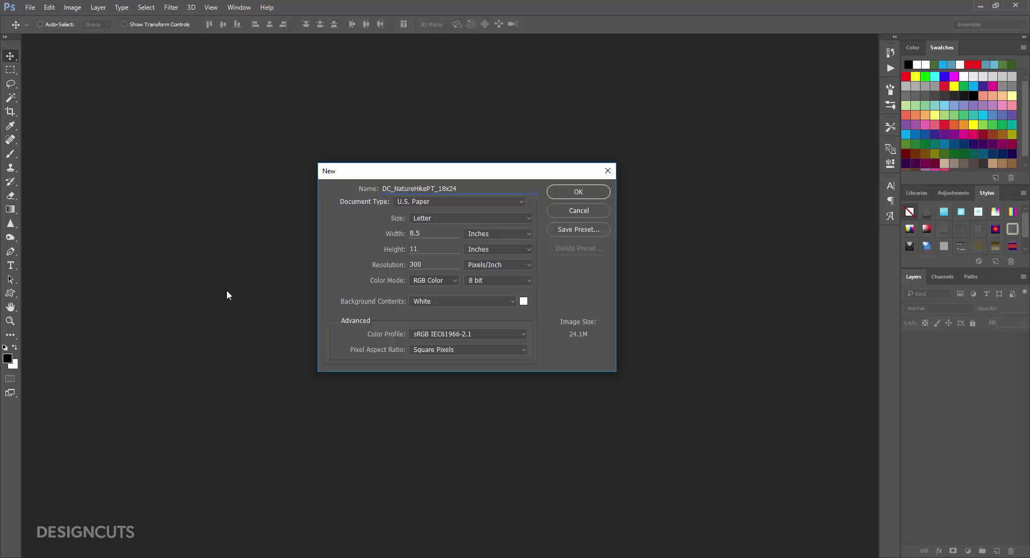
Set the new document's size to 18 by 24 inches and create it
left_click_drag(427, 234, 404, 235)
type("18")
key("Tab")
type("2")
left_click(578, 192)
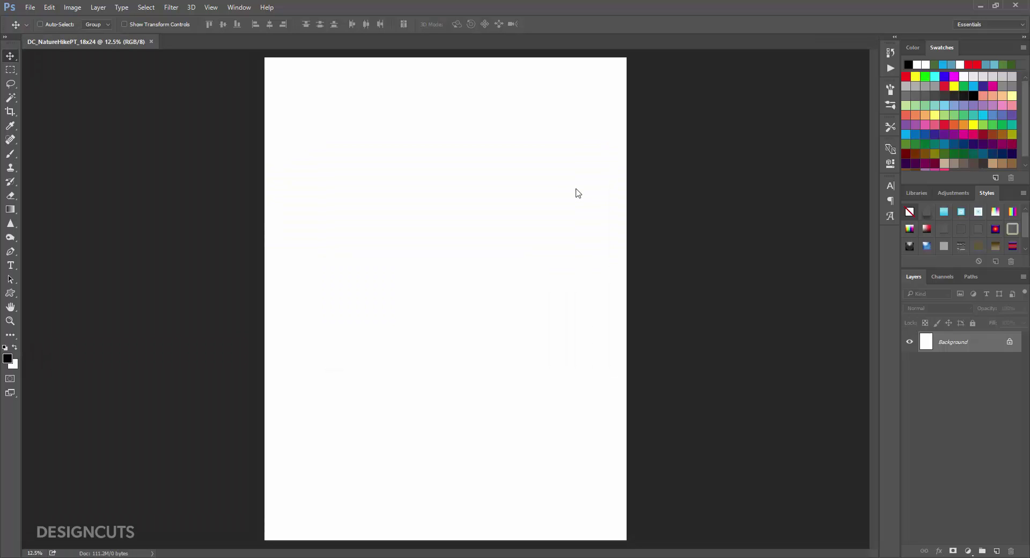
Place image 2 from the Mix-Pix-Box freebies folder into the document as a linked file
left_click(31, 10)
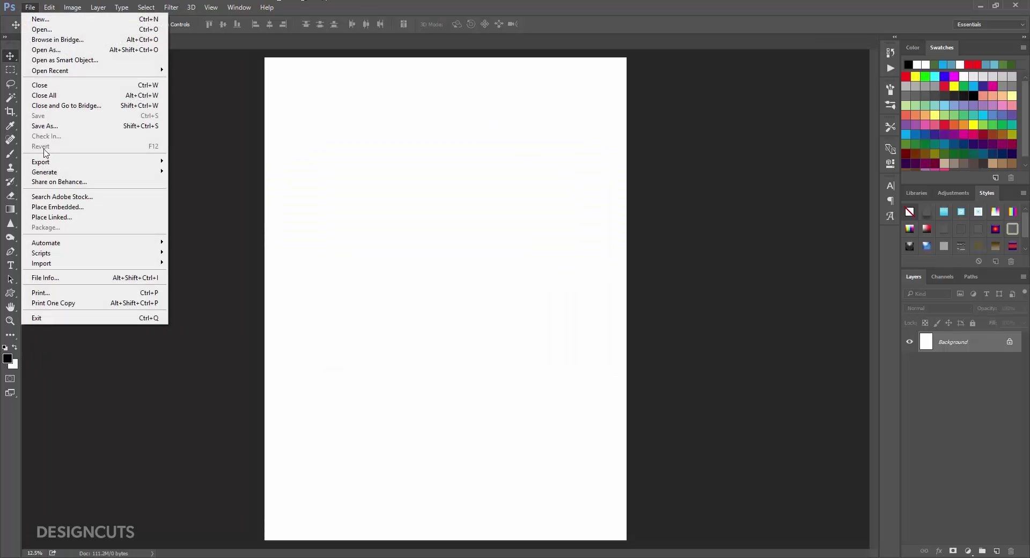
left_click(52, 216)
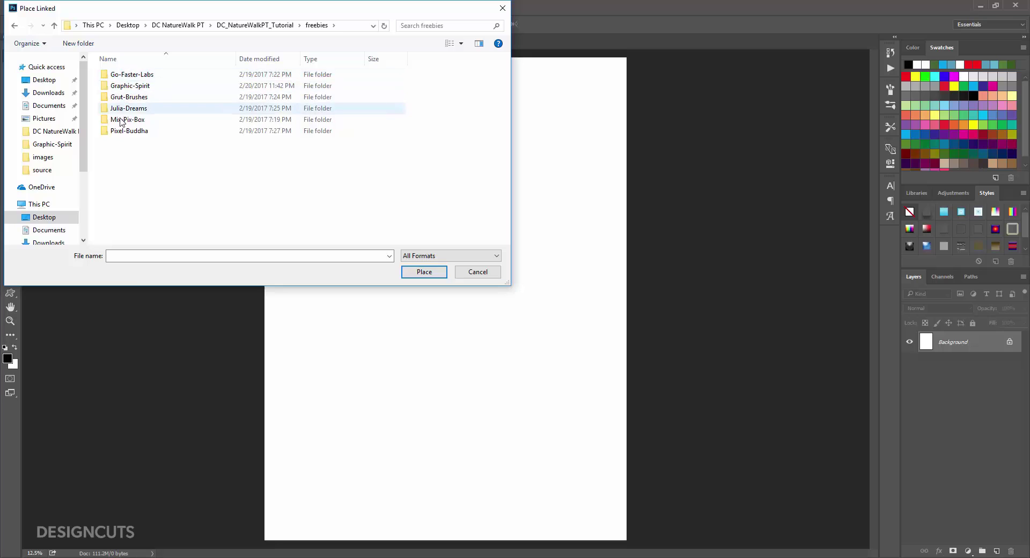
double_click(127, 119)
left_click(130, 94)
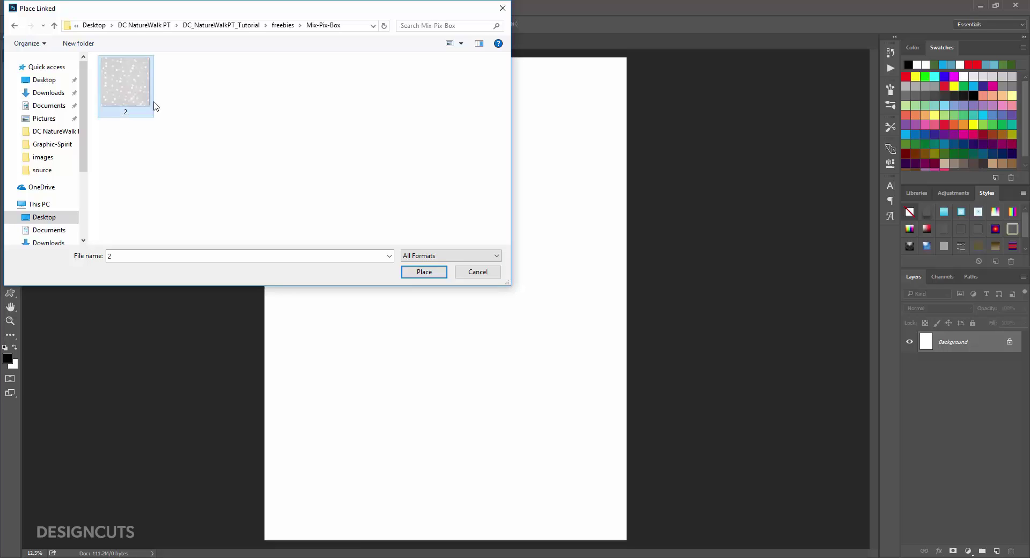
left_click(418, 275)
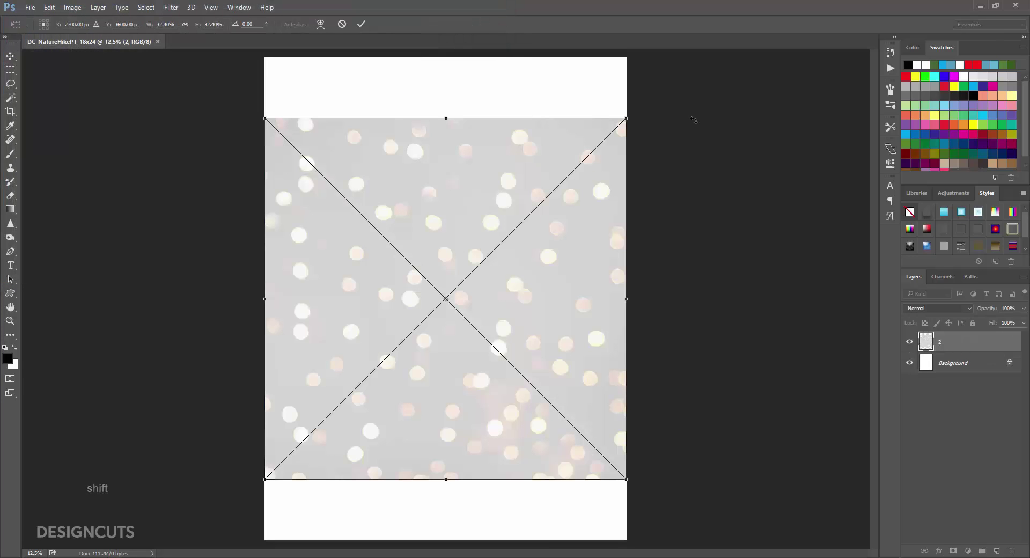
Scale the placed bokeh image proportionally to about 43.6% so it covers the whole canvas, and commit the transform
left_click_drag(626, 116, 694, 47)
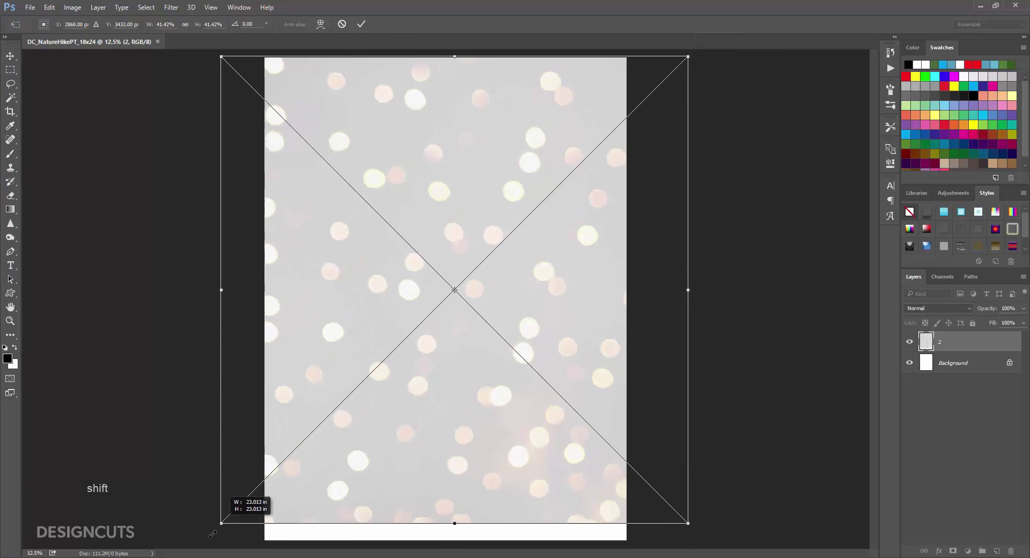
left_click_drag(265, 479, 202, 542)
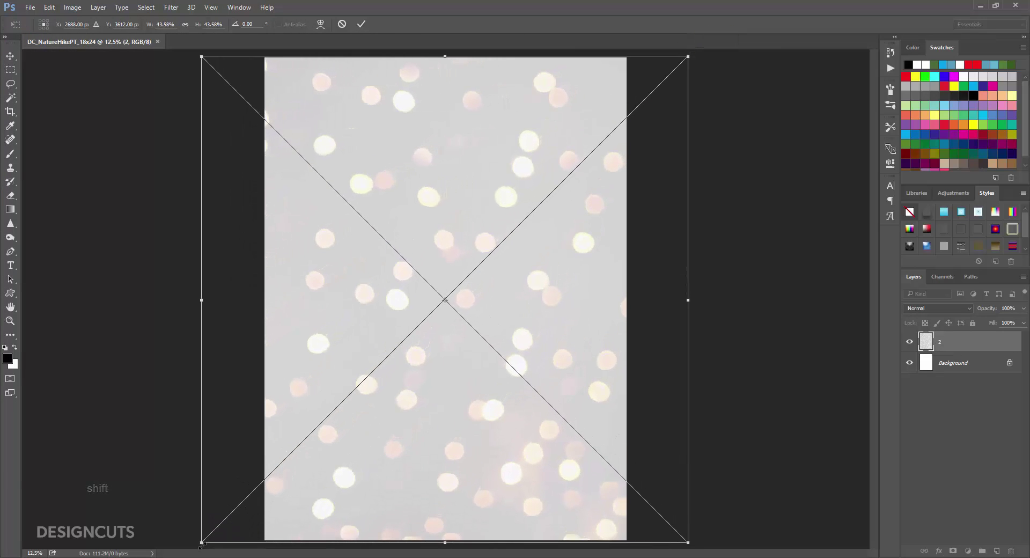
key("Return")
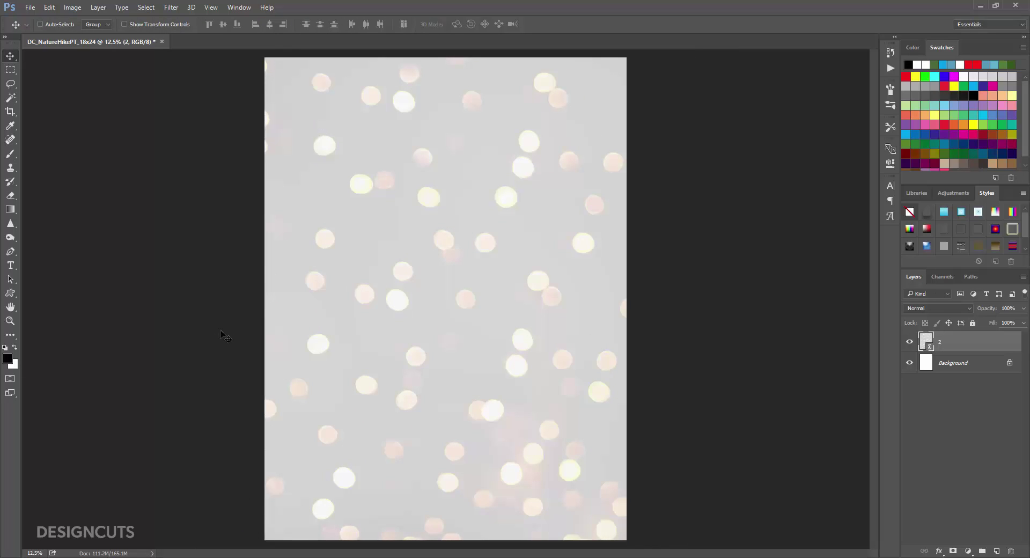
Set the foreground color to RGB 80, 160, 188
left_click(7, 360)
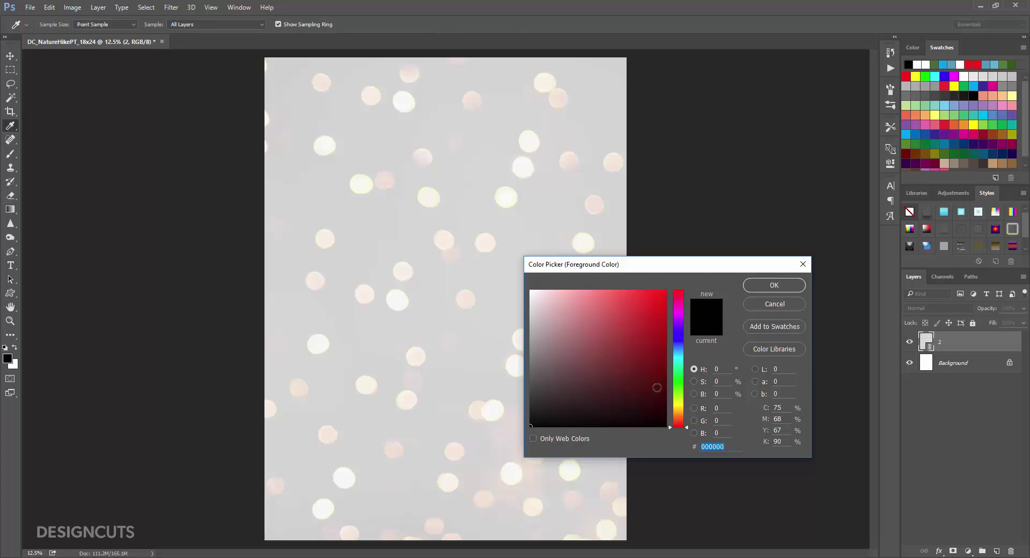
left_click(711, 409)
type("80")
key("Tab")
type("160")
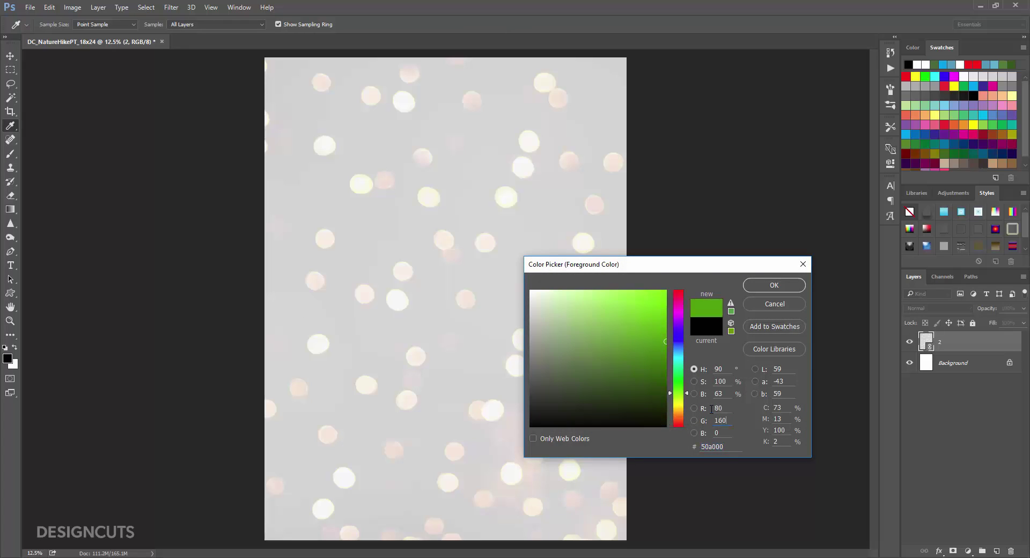
type("188")
key("Tab")
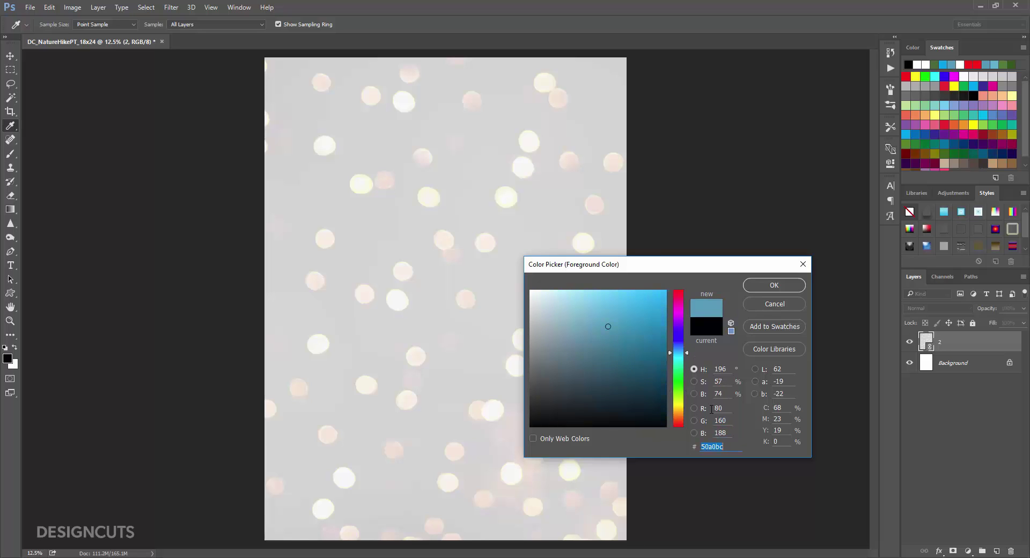
left_click(792, 285)
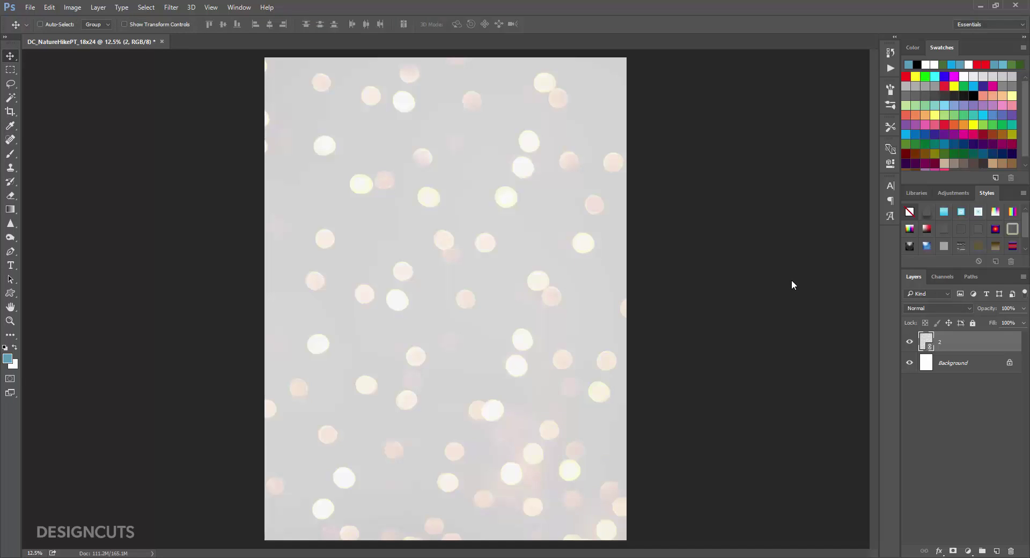
Load the GrutBrush-FX-IL-Art-Shard file from the Grut-Brushes folder into the Brush tool presets and select the Grut - FX IL Art Shard preset
left_click(11, 155)
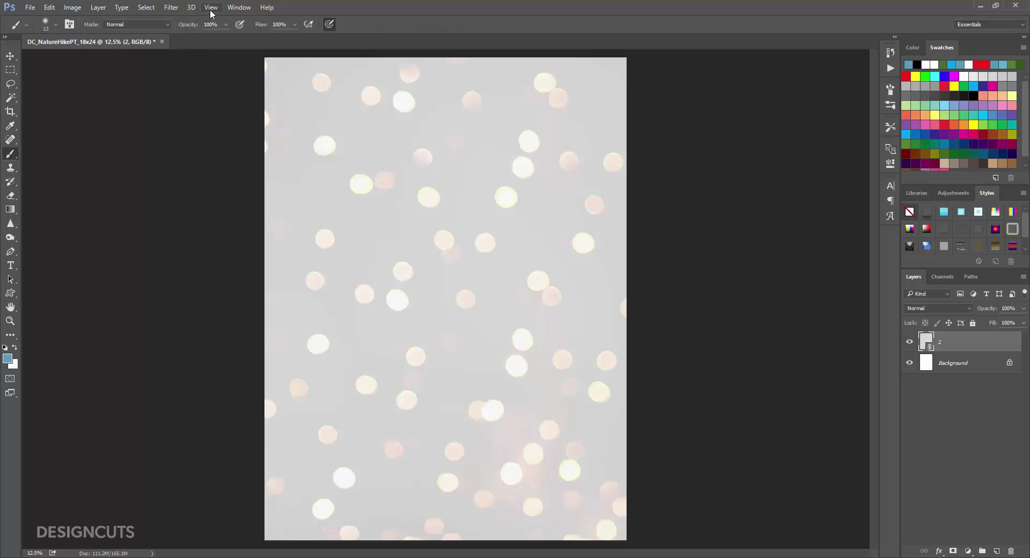
left_click(238, 7)
left_click(242, 380)
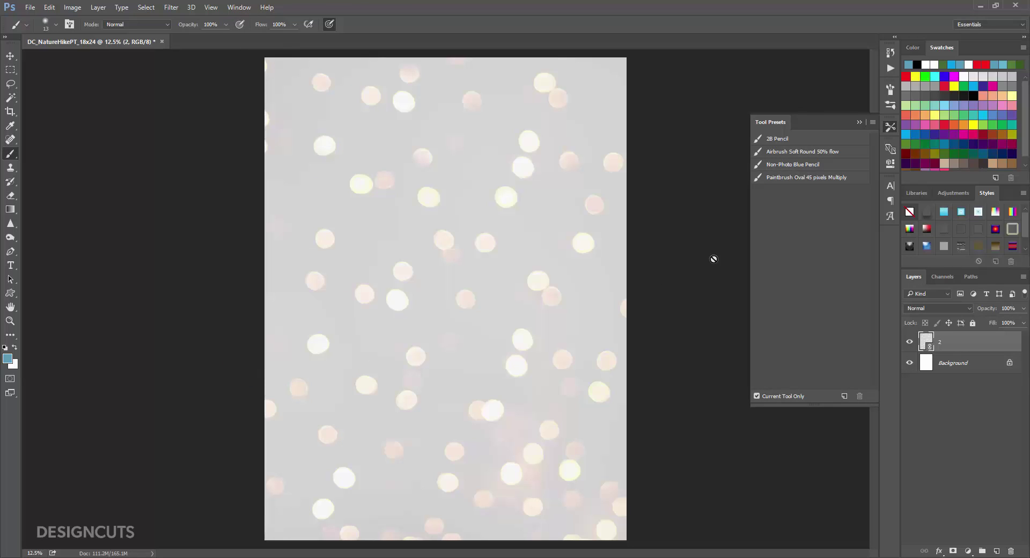
key("alt+Tab")
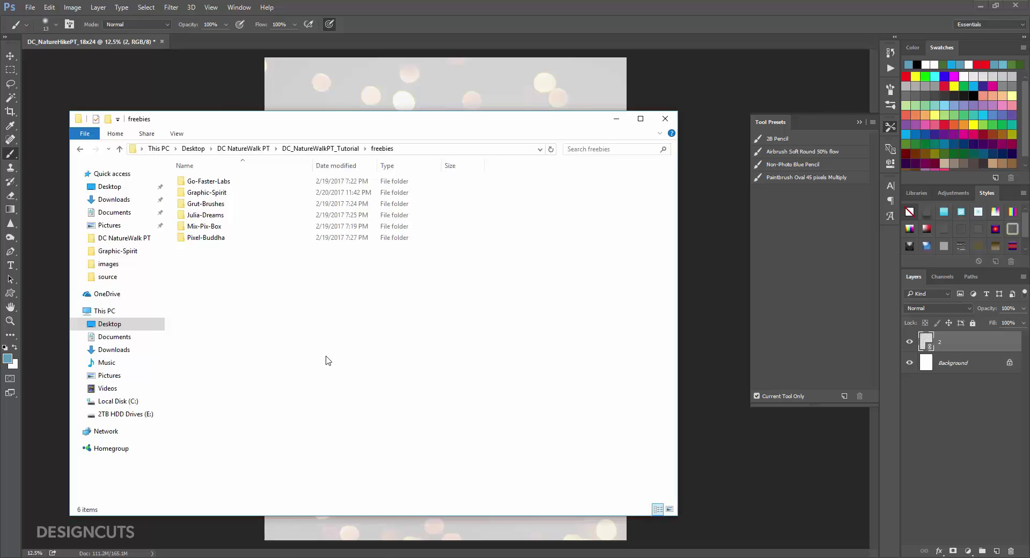
double_click(203, 205)
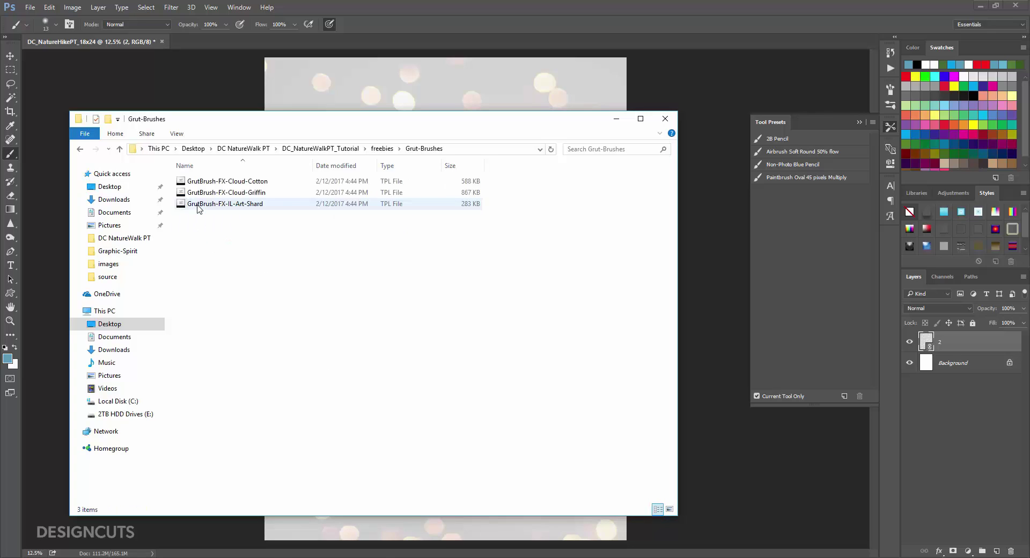
mouse_move(199, 208)
left_mouse_down()
mouse_move(716, 245)
mouse_move(790, 233)
left_mouse_up()
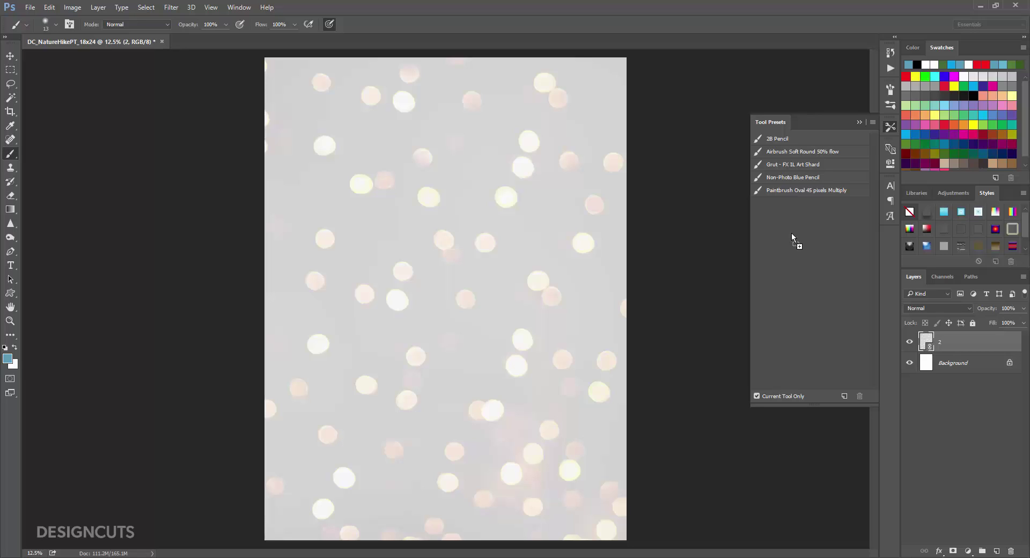
left_click(839, 167)
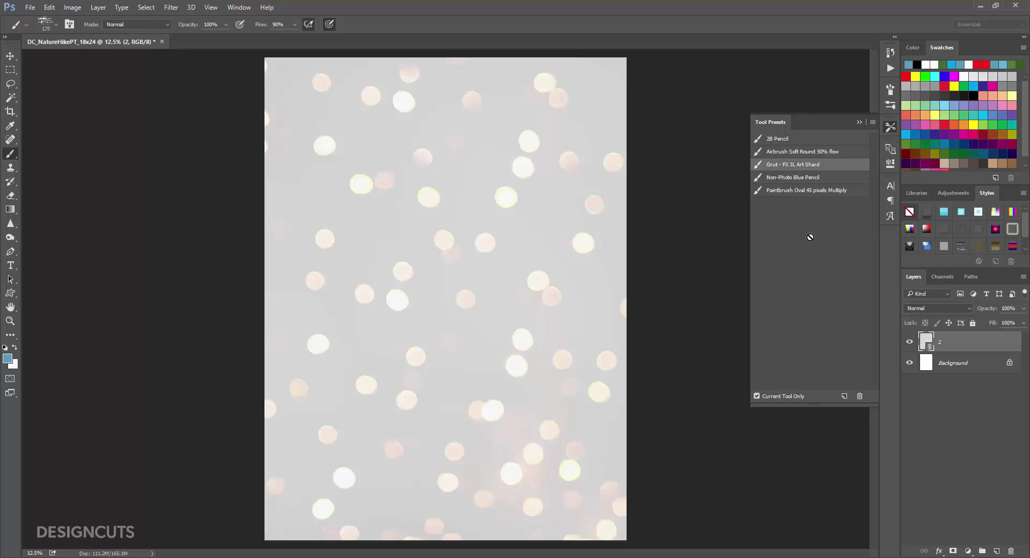
Add a new layer above the bokeh image and name it Blue Paintbrush
left_click(995, 550)
double_click(947, 342)
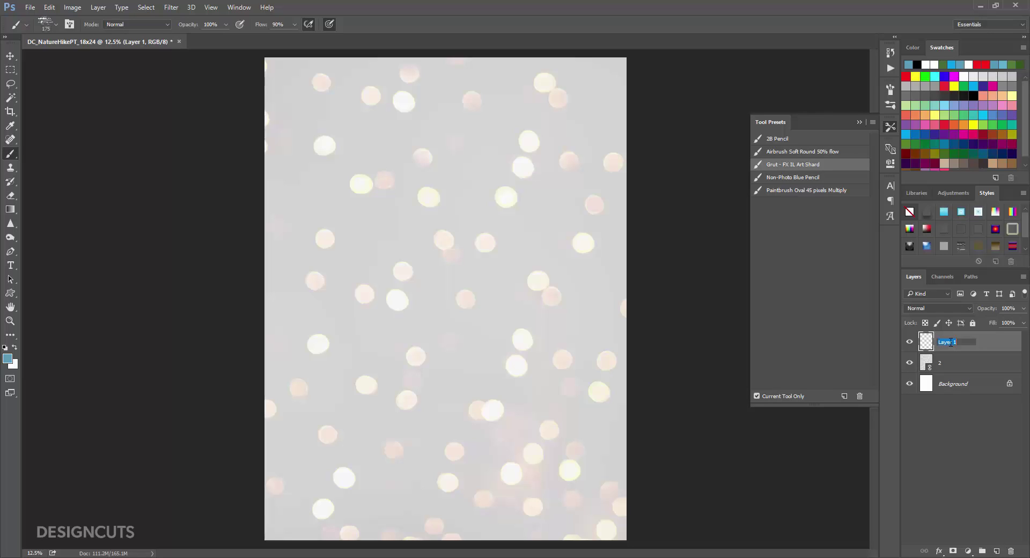
type("Blue Paintbrush")
key("Return")
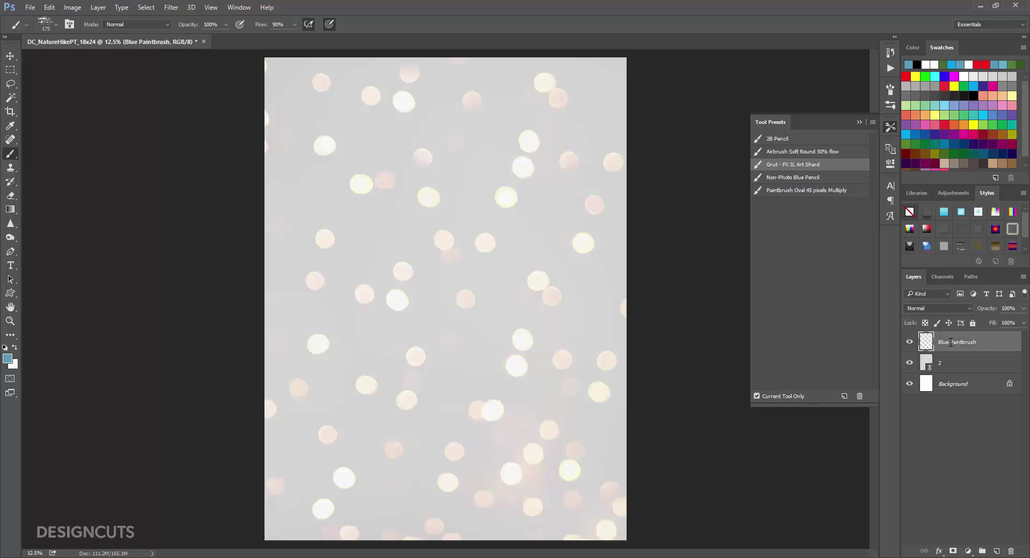
Enlarge the Art Shard brush to 1600 px and paint blue texture across the canvas's upper edge and down both upper sides
left_click(801, 164)
key("bracketright")
key("bracketright")
key("bracketright")
key("bracketright")
key("bracketright")
key("bracketright")
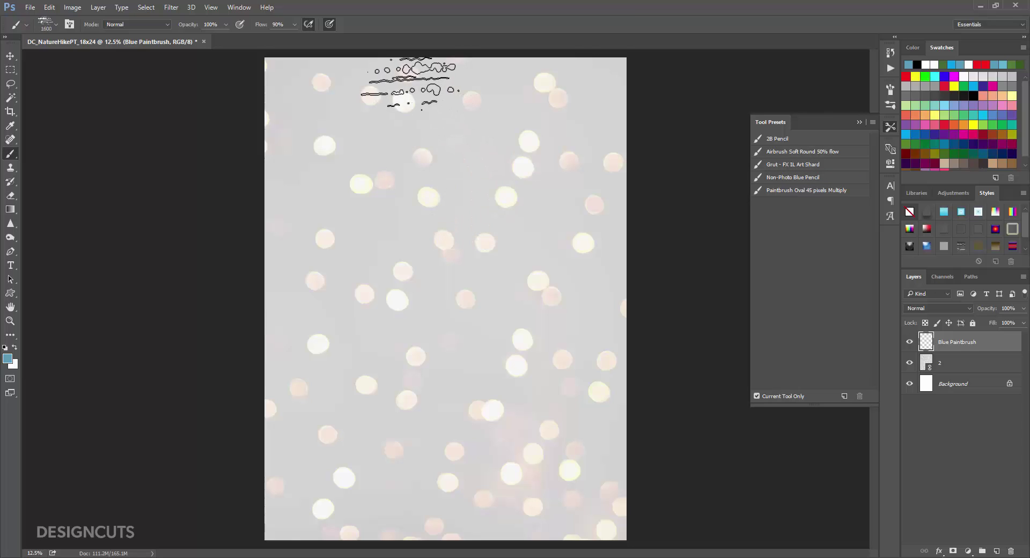
mouse_move(378, 75)
left_mouse_down()
mouse_move(311, 100)
mouse_move(308, 86)
mouse_move(460, 76)
mouse_move(576, 128)
mouse_move(607, 127)
mouse_move(609, 143)
mouse_move(643, 161)
mouse_move(609, 150)
mouse_move(603, 236)
left_mouse_up()
left_click_drag(253, 158, 258, 188)
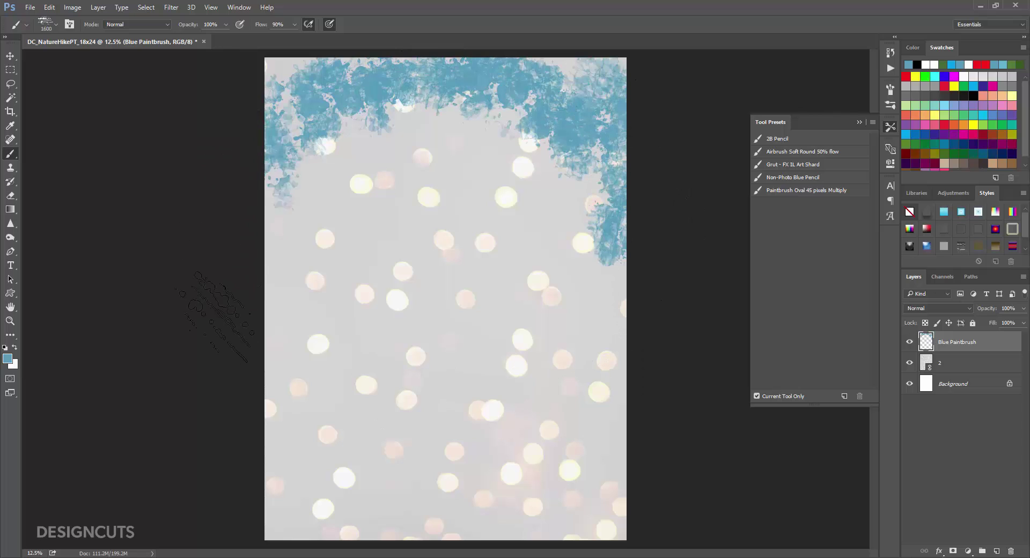
Paint blue texture over the lower part of the canvas and along both side edges, leaving the center clear
left_click_drag(255, 343, 271, 360)
left_click_drag(465, 439, 616, 335)
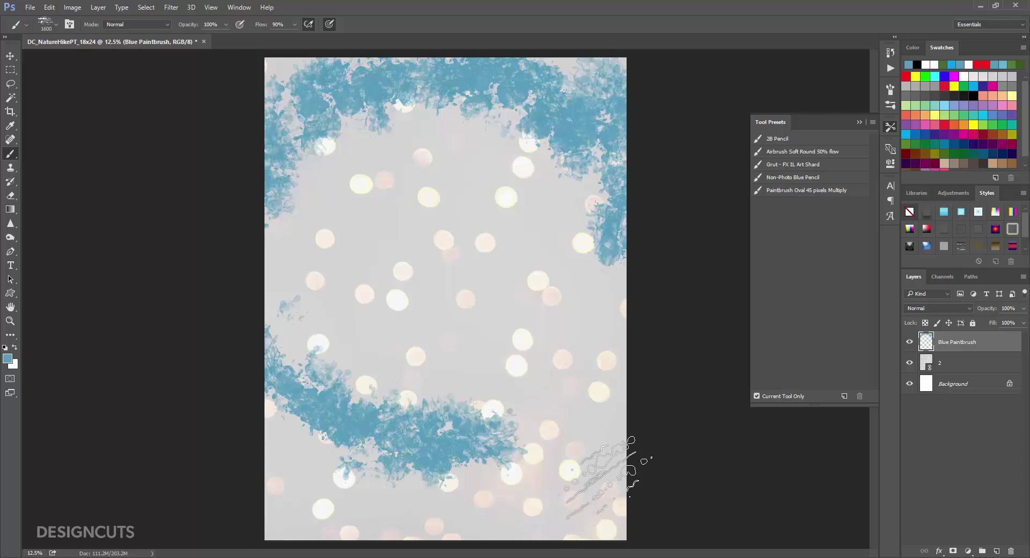
mouse_move(608, 465)
left_mouse_down()
mouse_move(482, 507)
mouse_move(327, 497)
mouse_move(290, 465)
mouse_move(330, 507)
mouse_move(394, 517)
mouse_move(364, 529)
left_mouse_up()
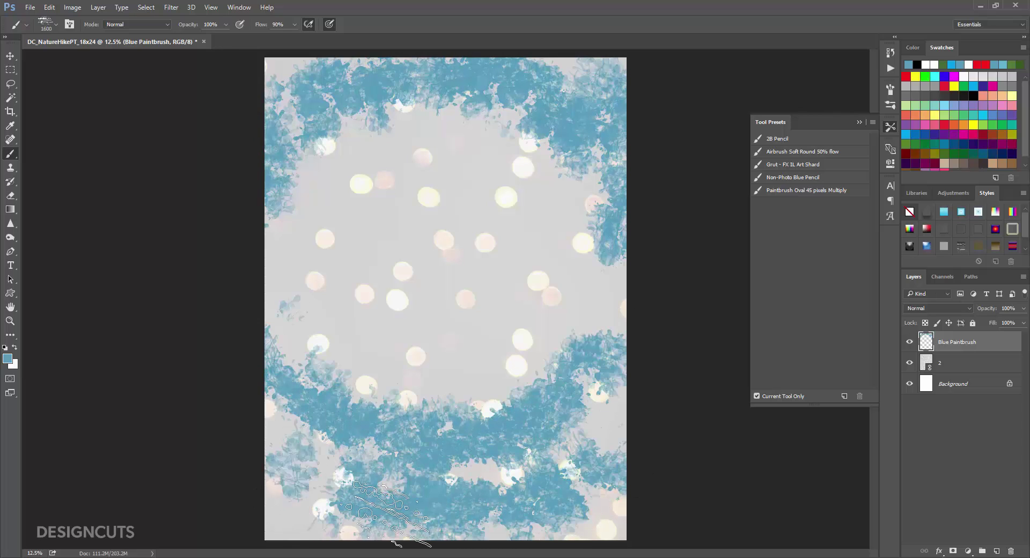
left_click_drag(260, 477, 292, 412)
mouse_move(582, 427)
left_mouse_down()
mouse_move(630, 489)
mouse_move(591, 494)
left_mouse_up()
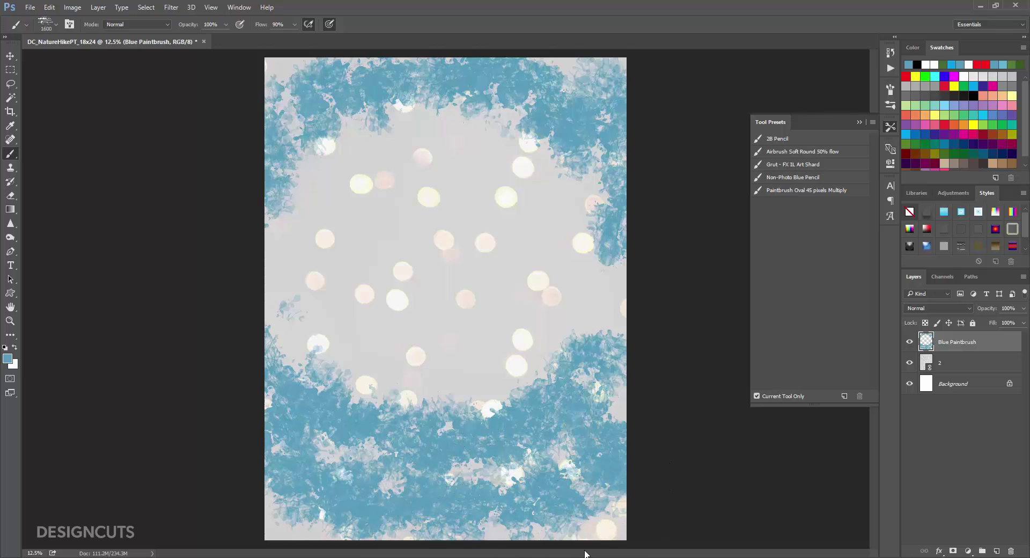
mouse_move(611, 311)
left_mouse_down()
mouse_move(618, 272)
mouse_move(659, 298)
left_mouse_up()
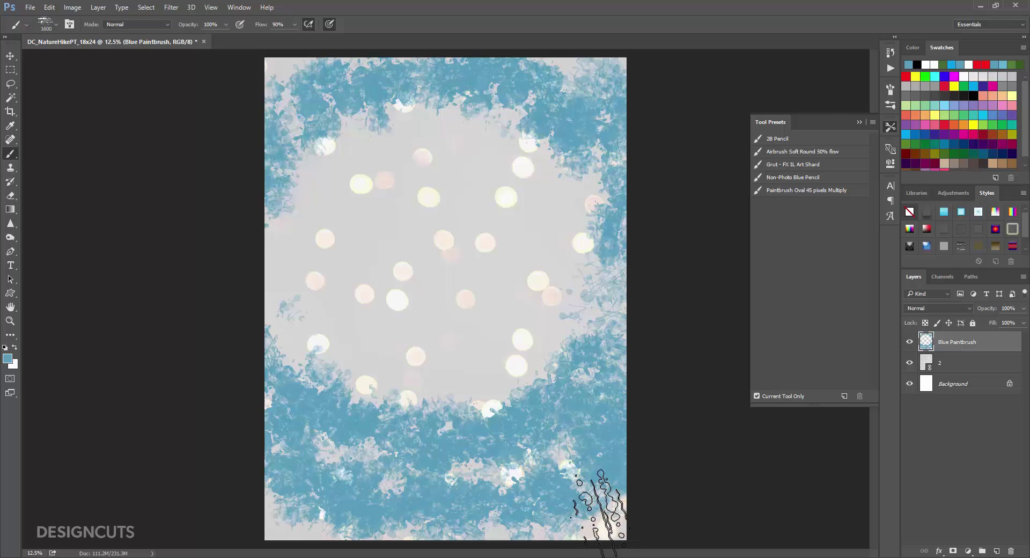
mouse_move(215, 302)
left_mouse_down()
mouse_move(267, 302)
mouse_move(272, 333)
left_mouse_up()
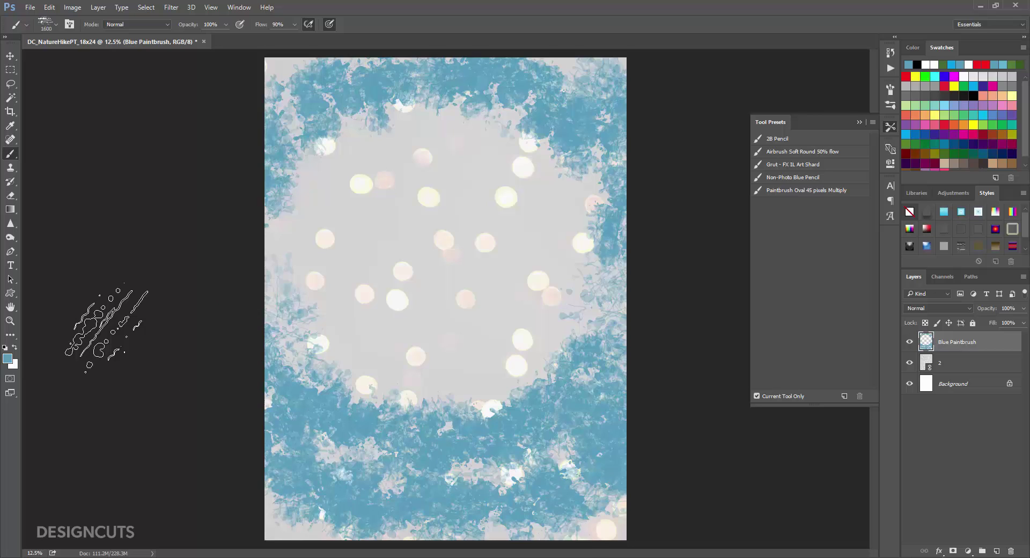
Place WaterColor_Tex07 from the Go-Faster-Labs freebies folder as a linked file above the Blue Paintbrush layer
left_click(11, 55)
left_click(30, 8)
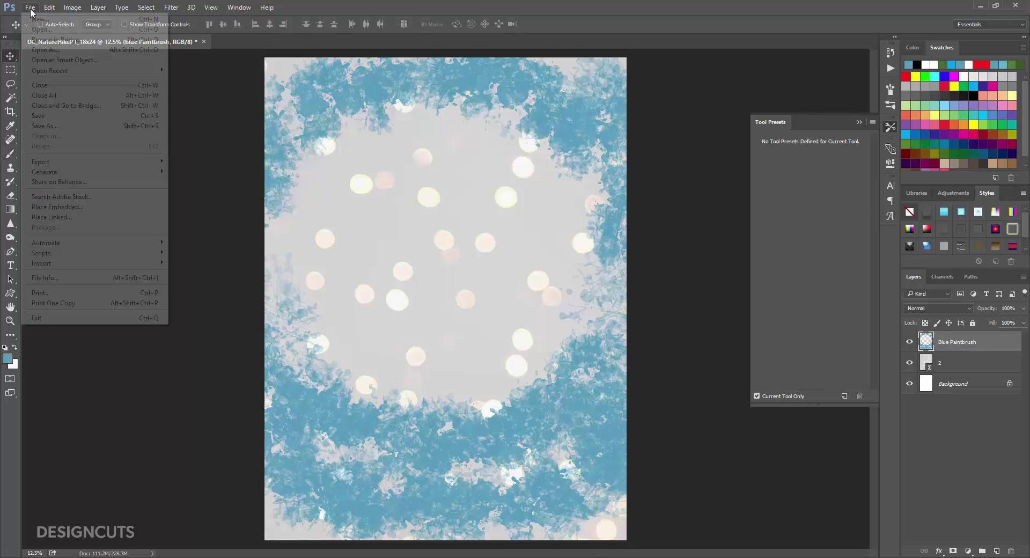
left_click(52, 217)
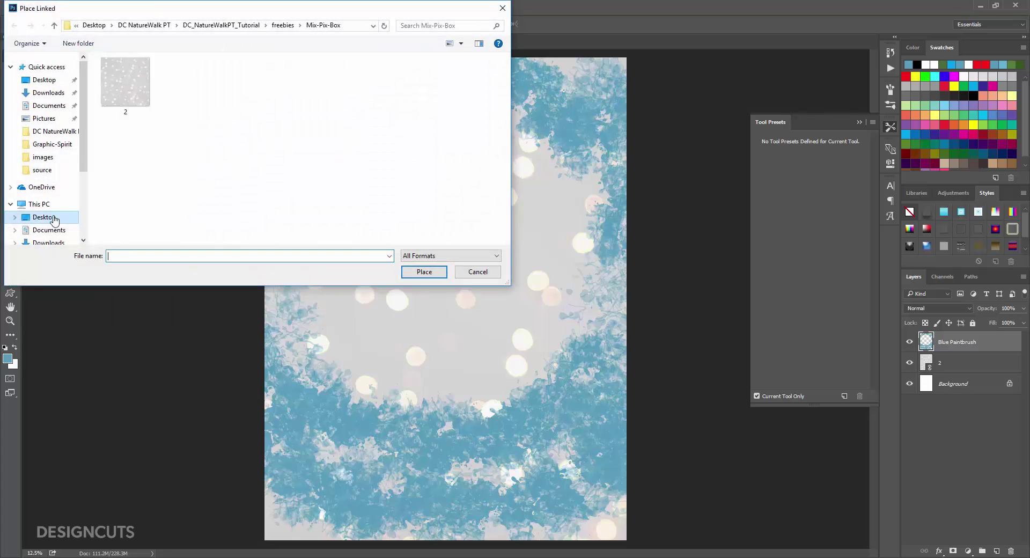
left_click(283, 25)
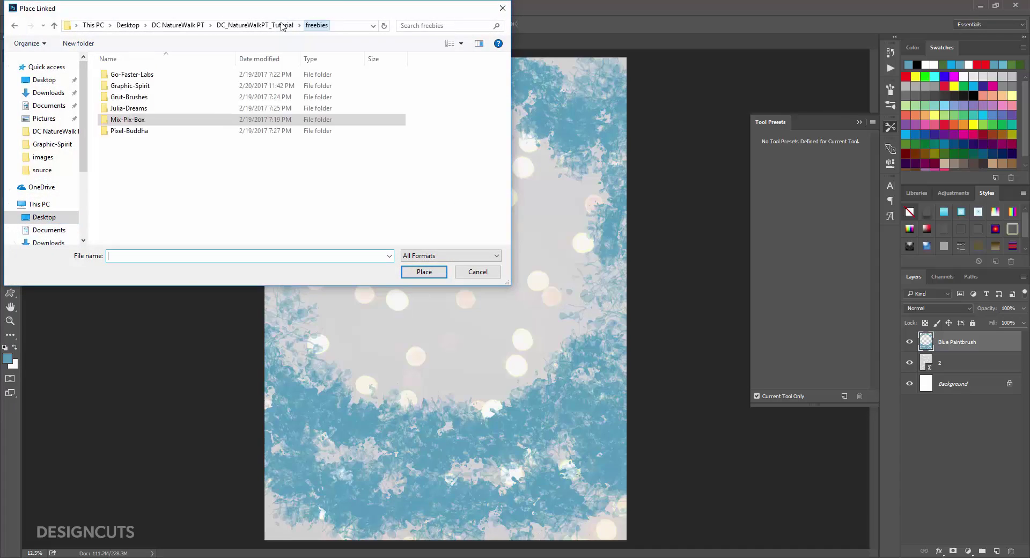
double_click(140, 74)
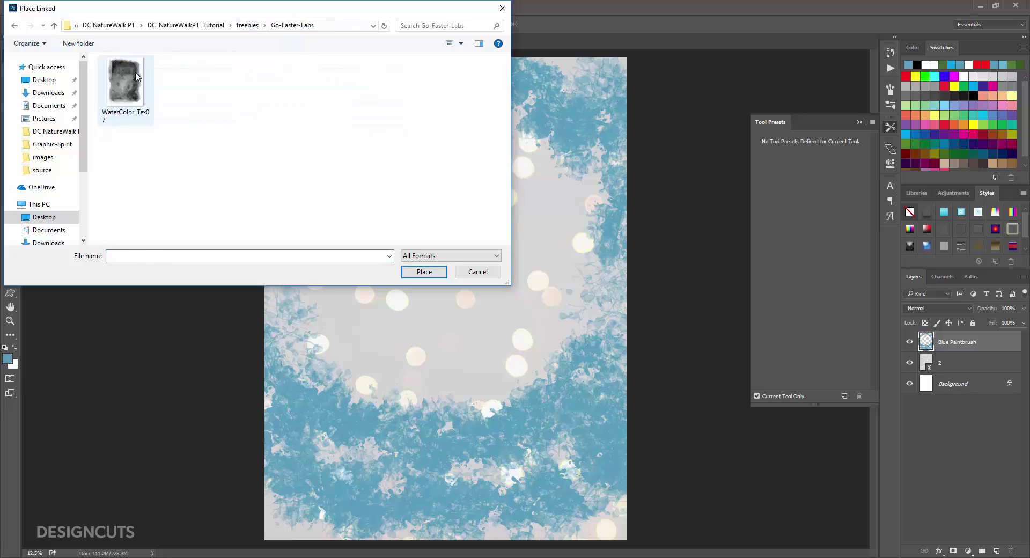
left_click(139, 77)
left_click(423, 272)
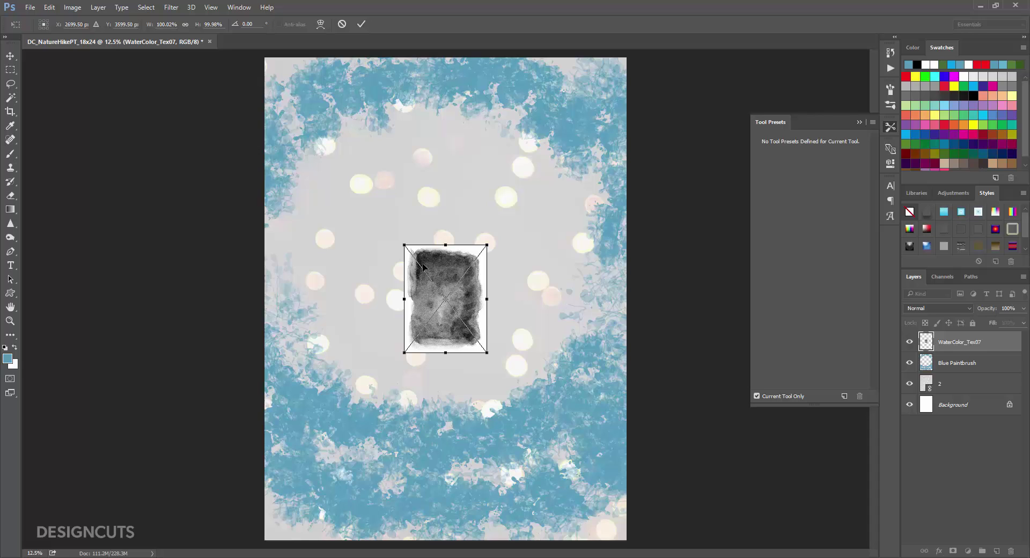
Scale the watercolor texture proportionally to about 584%, center it over the canvas, and commit the transform
key("ctrl+minus")
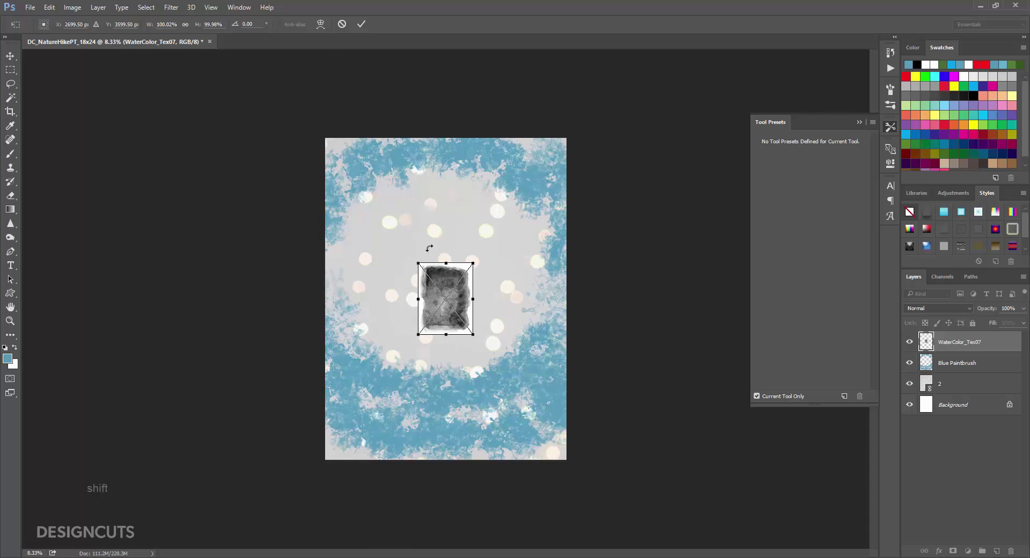
left_click_drag(473, 263, 590, 108)
left_click_drag(419, 336, 269, 530)
left_click_drag(405, 399, 497, 352)
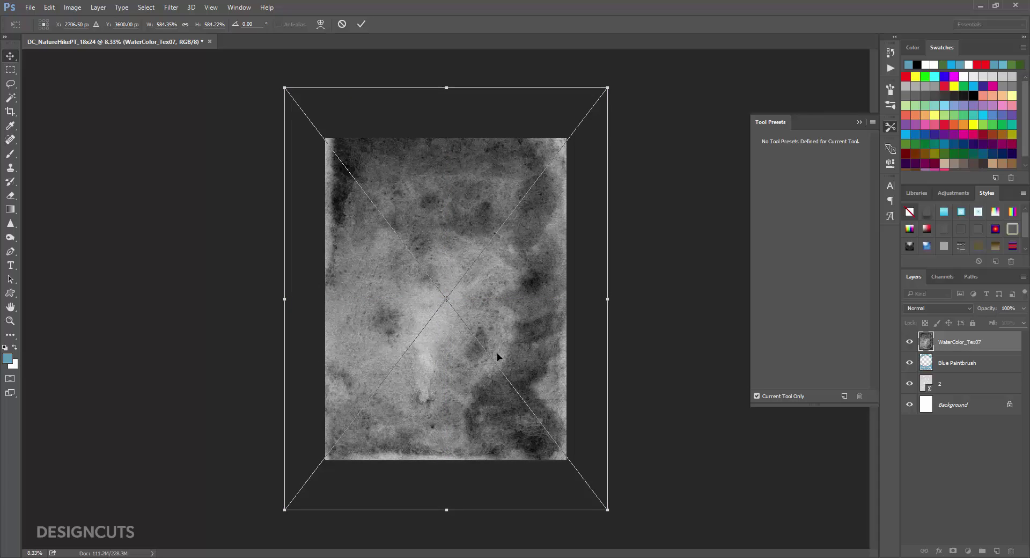
key("Return")
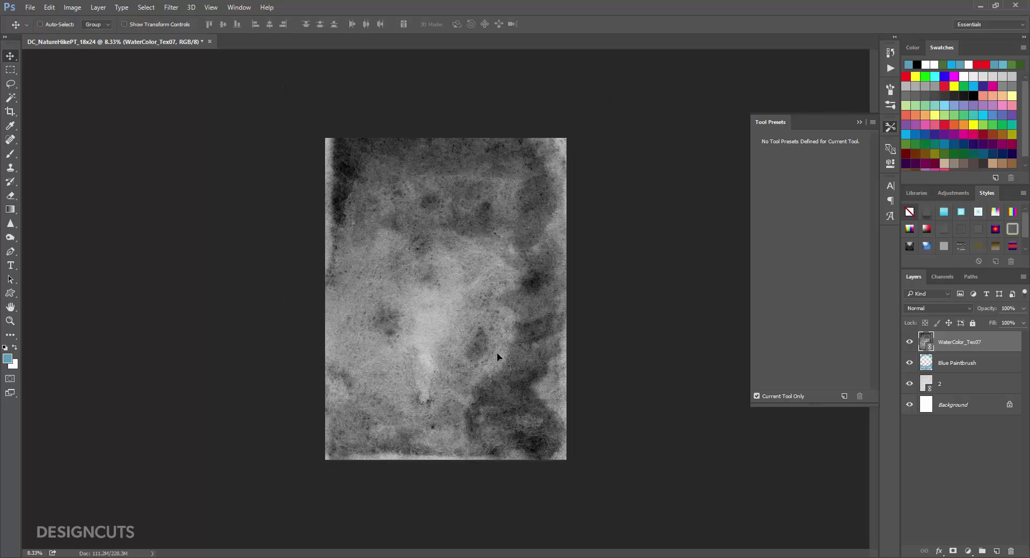
Add a Color Overlay effect to the WaterColor_Tex07 layer and set its blend mode to Screen
left_click(938, 551)
left_click(952, 495)
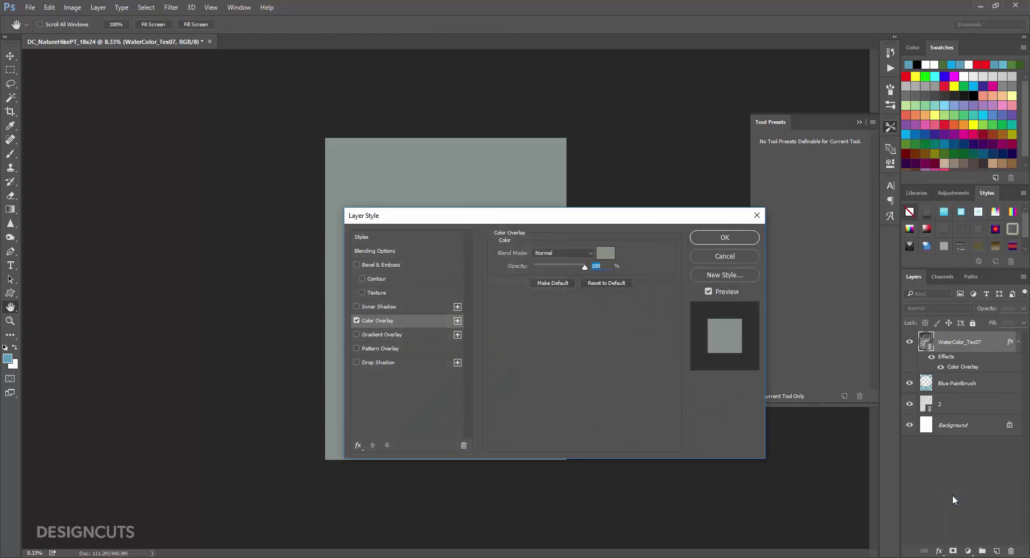
left_click(545, 249)
left_click(541, 327)
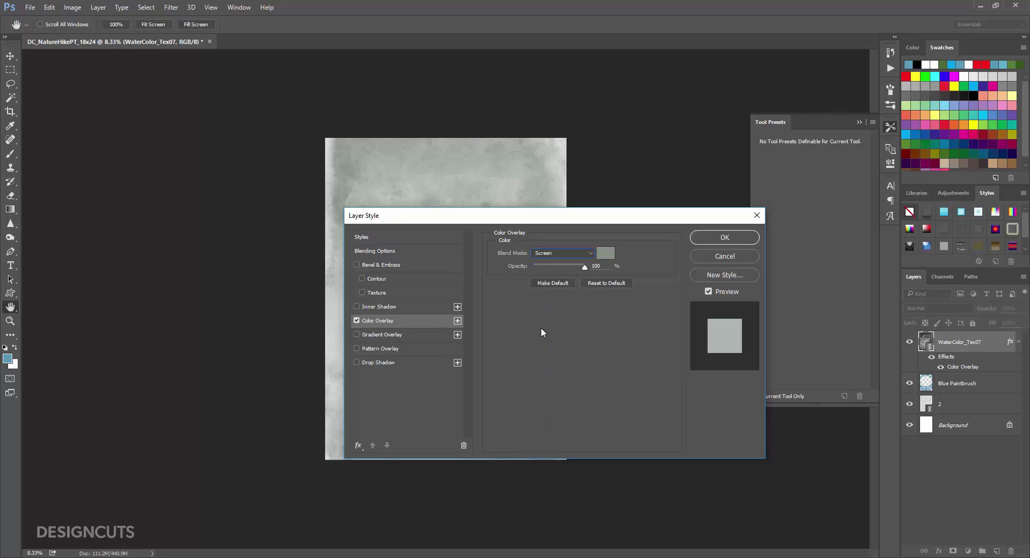
Set the overlay color to RGB 55, 175, 210 and apply the layer style
left_click(606, 253)
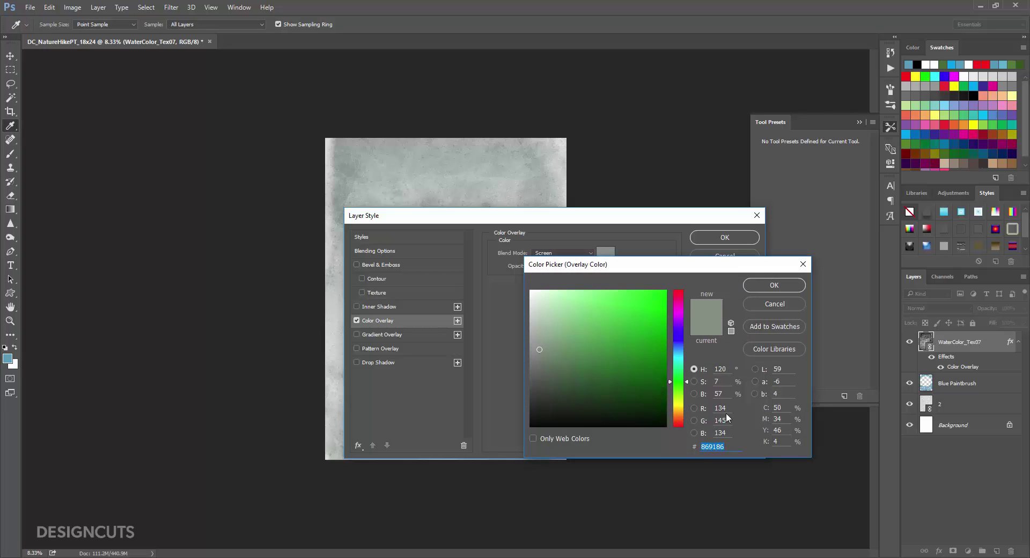
left_click_drag(729, 408, 699, 409)
type("55")
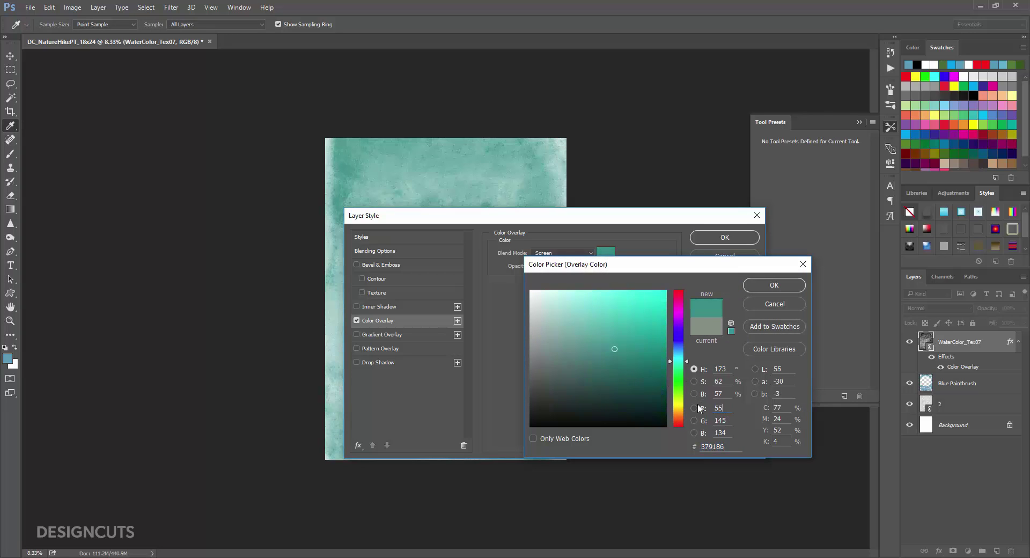
key("Tab")
type("175")
key("Tab")
type("210")
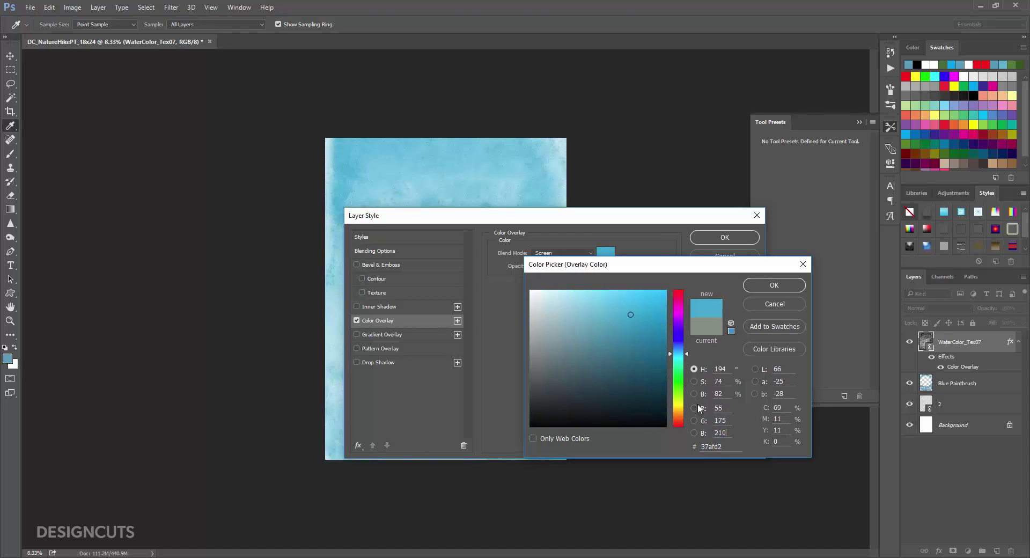
key("Tab")
left_click(770, 286)
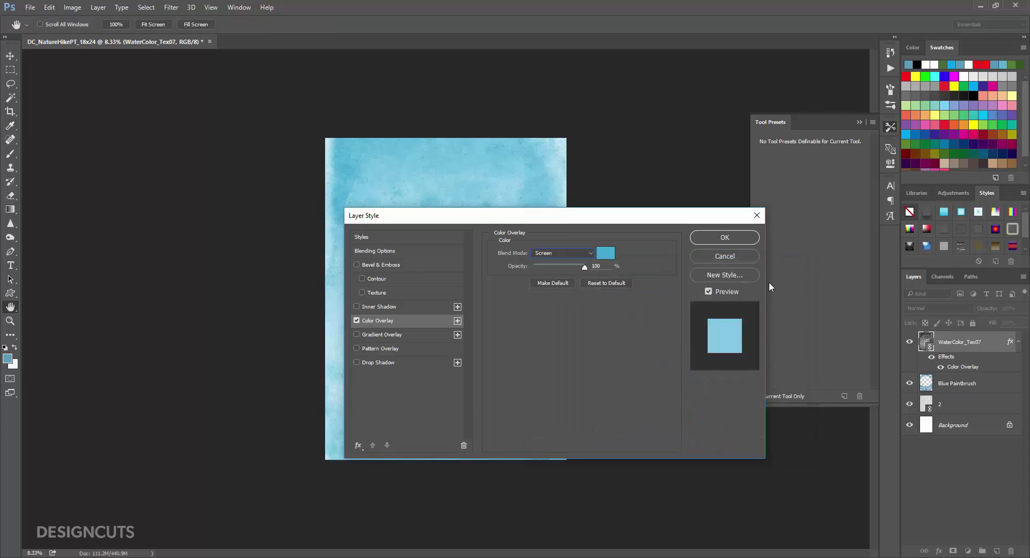
left_click(710, 239)
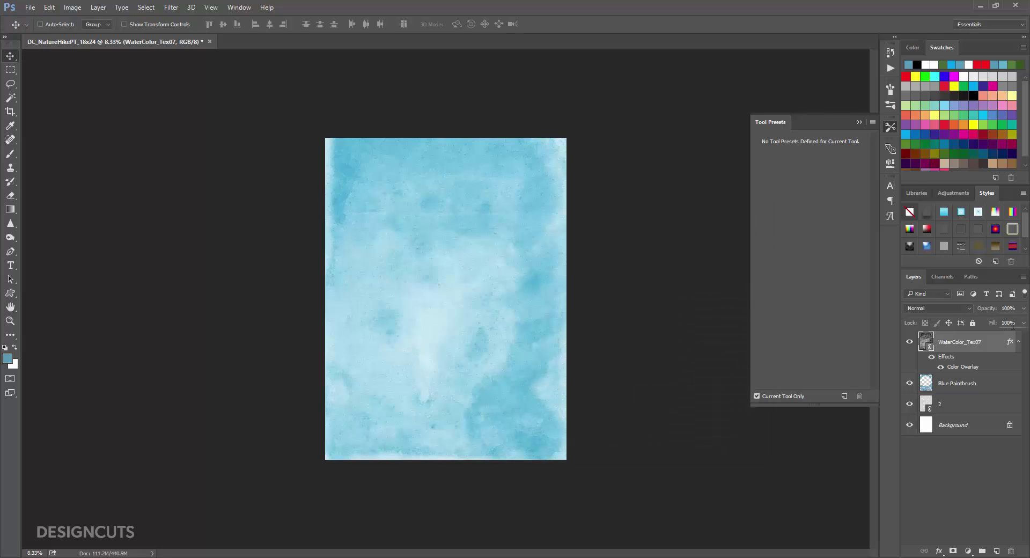
Set the WaterColor_Tex07 layer's opacity to 60% and collapse its effects list
left_click_drag(1009, 307, 991, 307)
type("60")
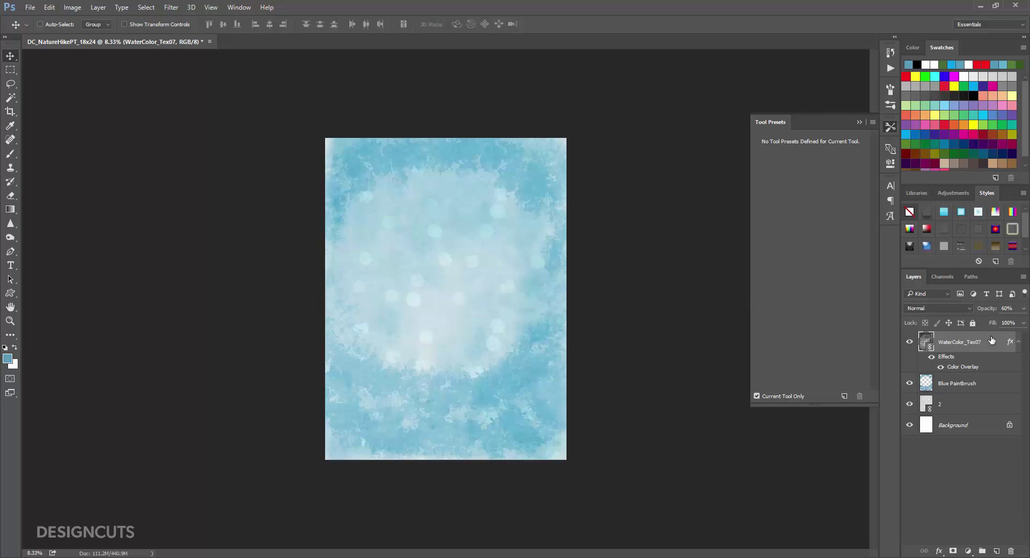
left_click(1017, 342)
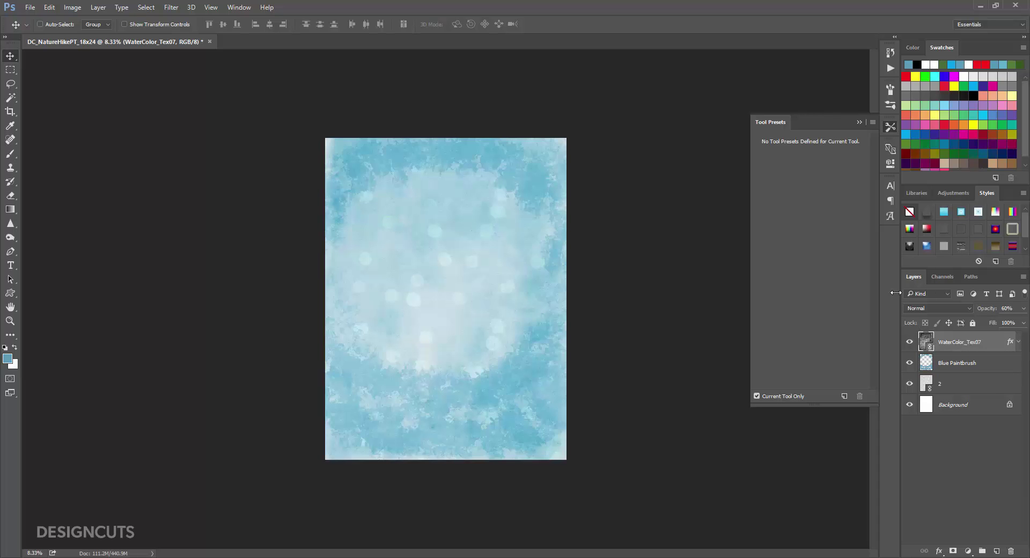
Place WREATH_1 from the Julia-Dreams freebies folder as a linked file above the watercolor texture layer
left_click(30, 7)
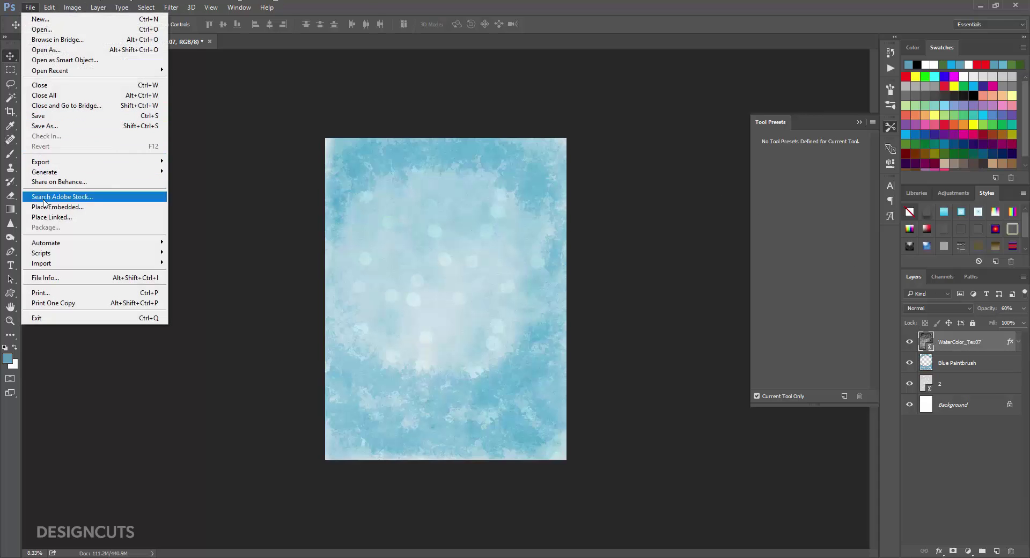
left_click(51, 217)
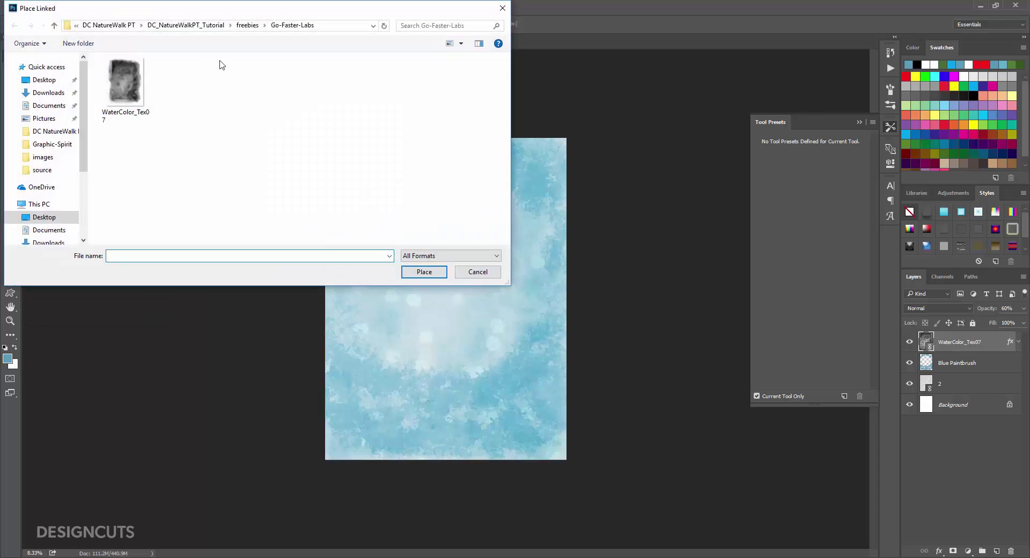
left_click(247, 25)
double_click(139, 114)
left_click(138, 113)
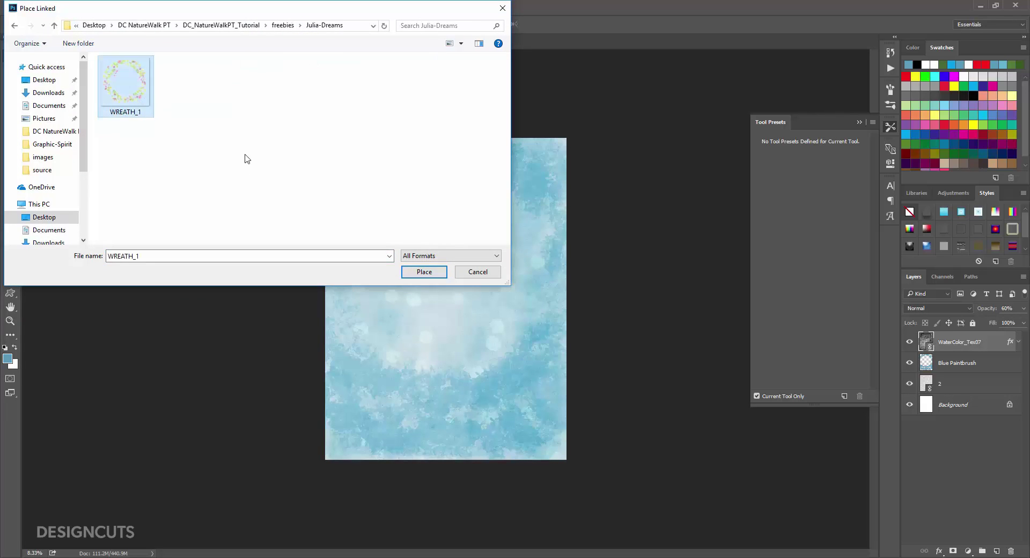
left_click(424, 272)
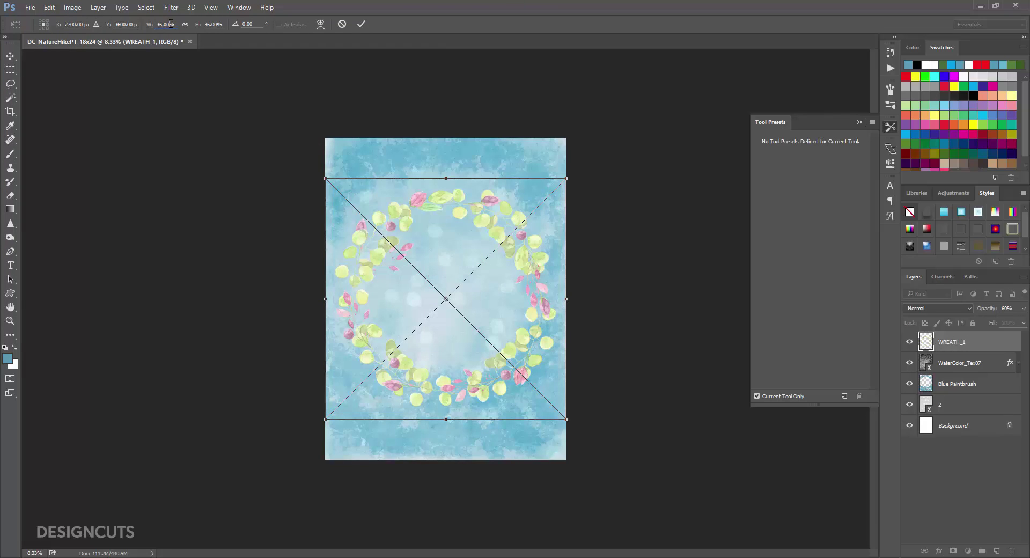
Scale the wreath proportionally to 40%, move it slightly up the canvas, and commit the transform
left_click(154, 26)
type("40")
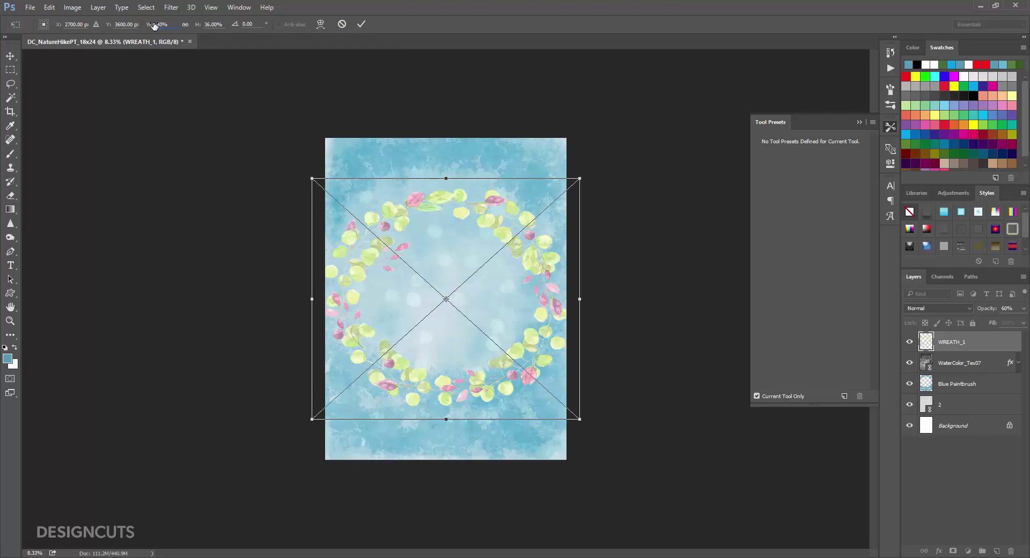
left_click(185, 25)
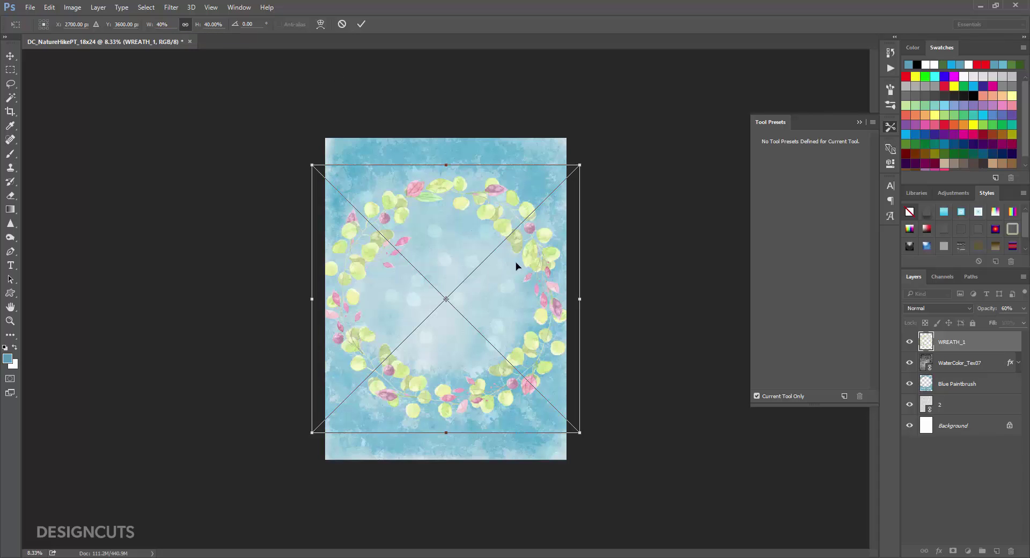
left_click_drag(517, 265, 516, 251)
key("Return")
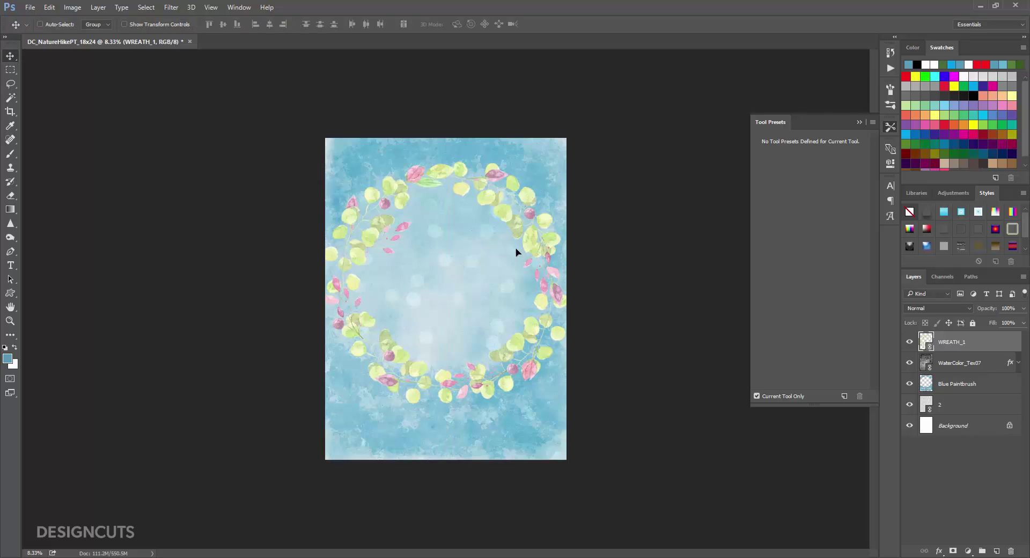
Set the WREATH_1 layer to the Multiply blend mode at 50% opacity
left_click(955, 308)
left_click(913, 342)
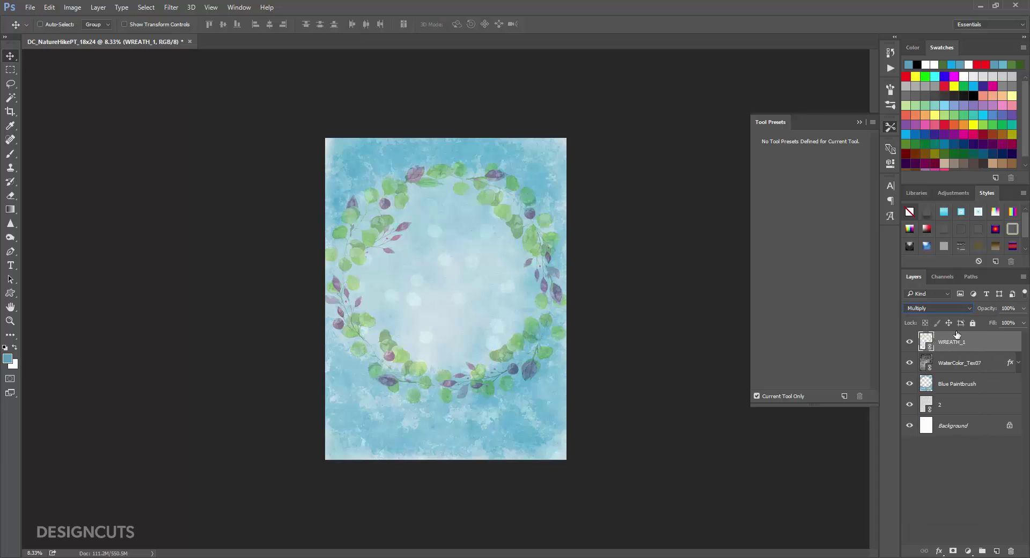
left_click(1008, 307)
type("50")
key("Return")
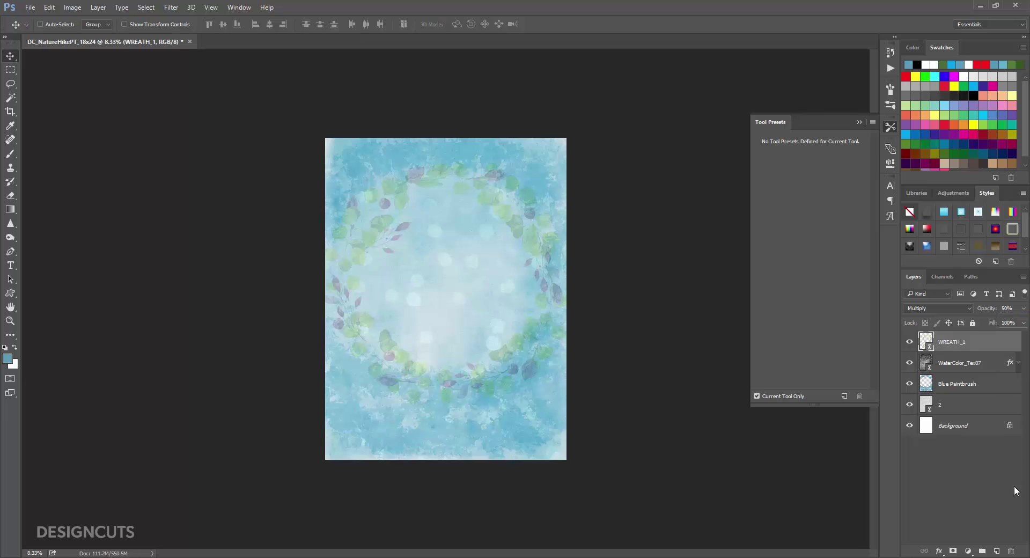
Create a new layer above the wreath and name it Clouds
left_click(996, 551)
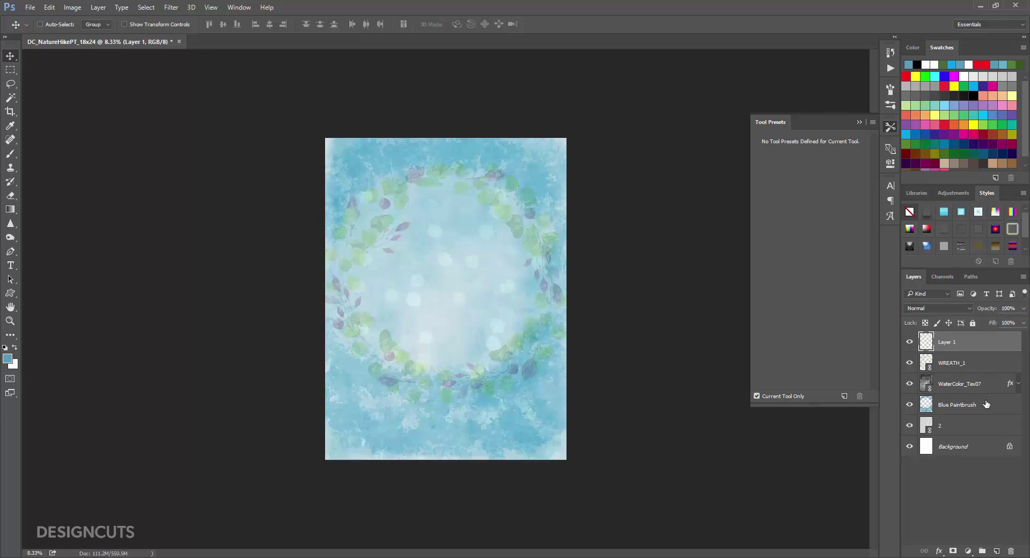
double_click(948, 342)
type("Clouds")
key("Return")
Load the GrutBrush Cloud-Cotton and Cloud-Griffin files from the Grut-Brushes folder as presets for the Brush tool
left_click(11, 154)
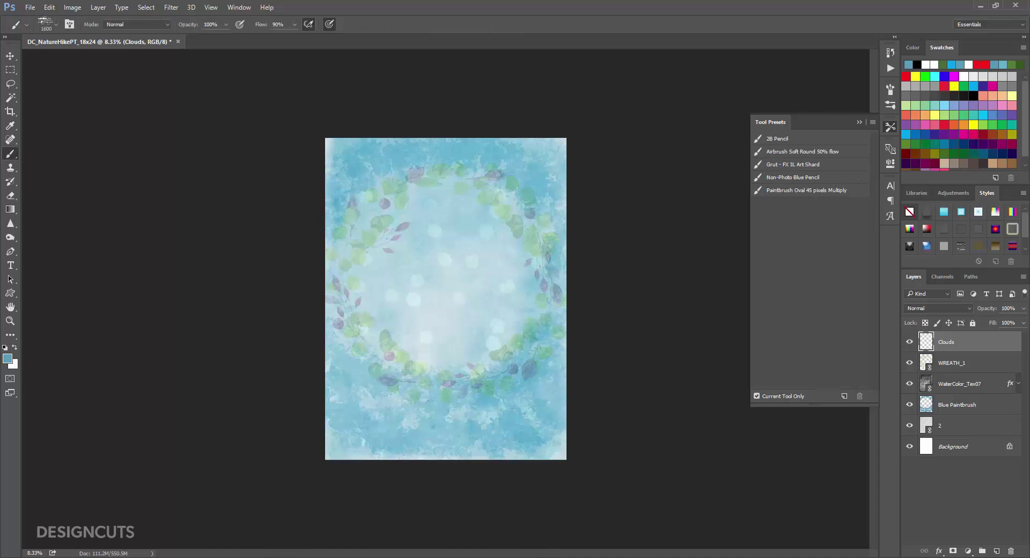
left_click(258, 557)
left_click(245, 182)
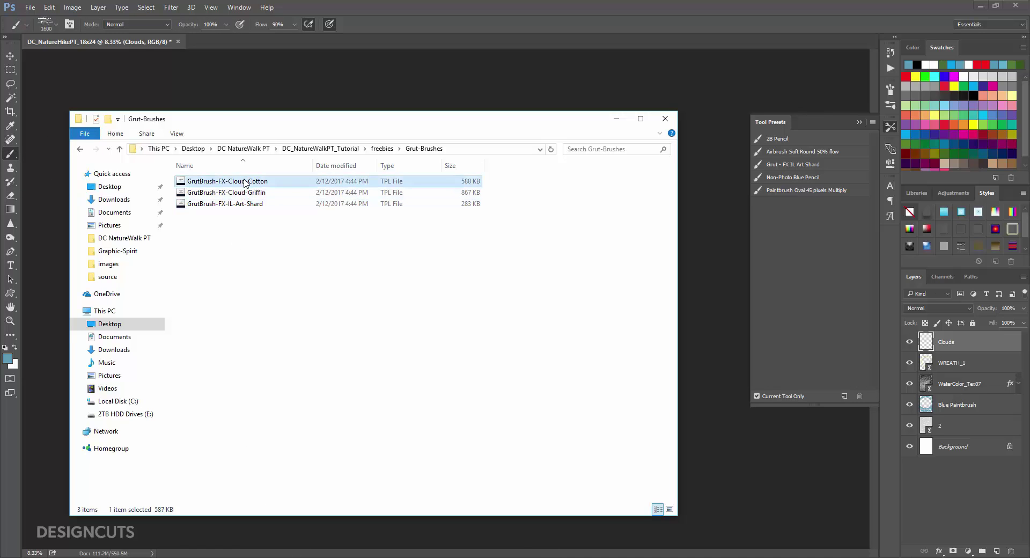
left_click(243, 193, "shift")
mouse_move(183, 182)
left_mouse_down()
mouse_move(220, 161)
mouse_move(773, 262)
mouse_move(793, 249)
left_mouse_up()
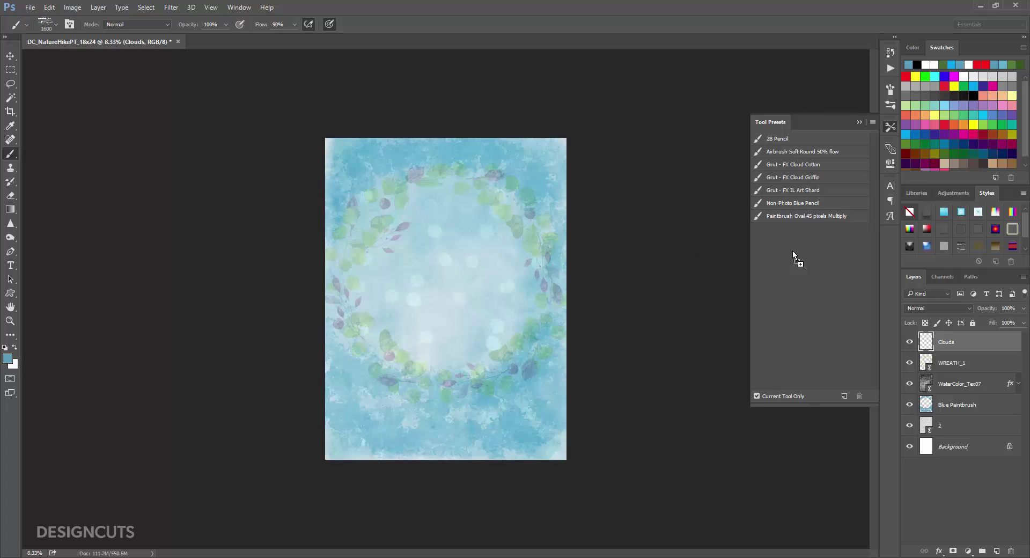
Paint faint white clouds over the upper canvas with the Grut - FX Cloud Griffin brush at 2000 px
left_click(803, 175)
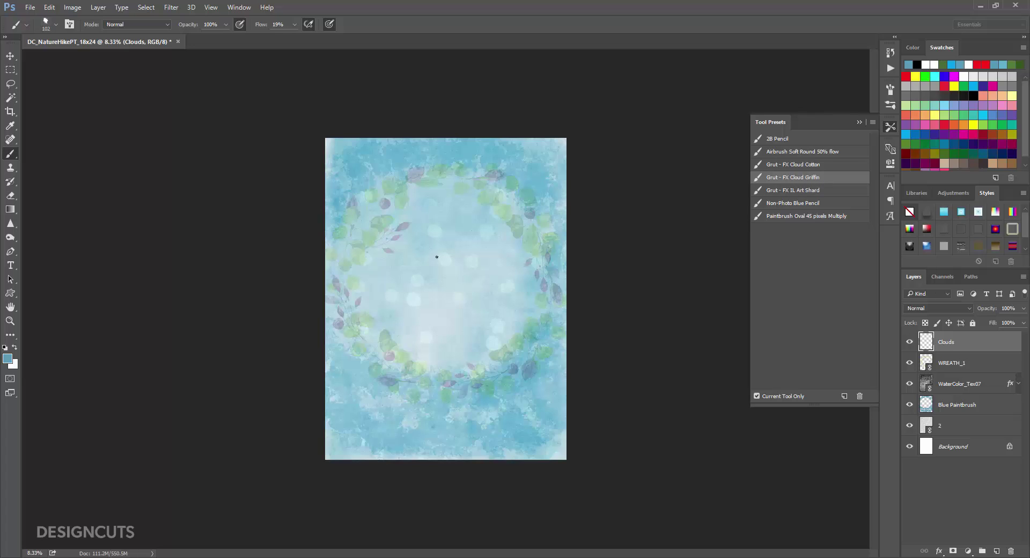
key("bracketright")
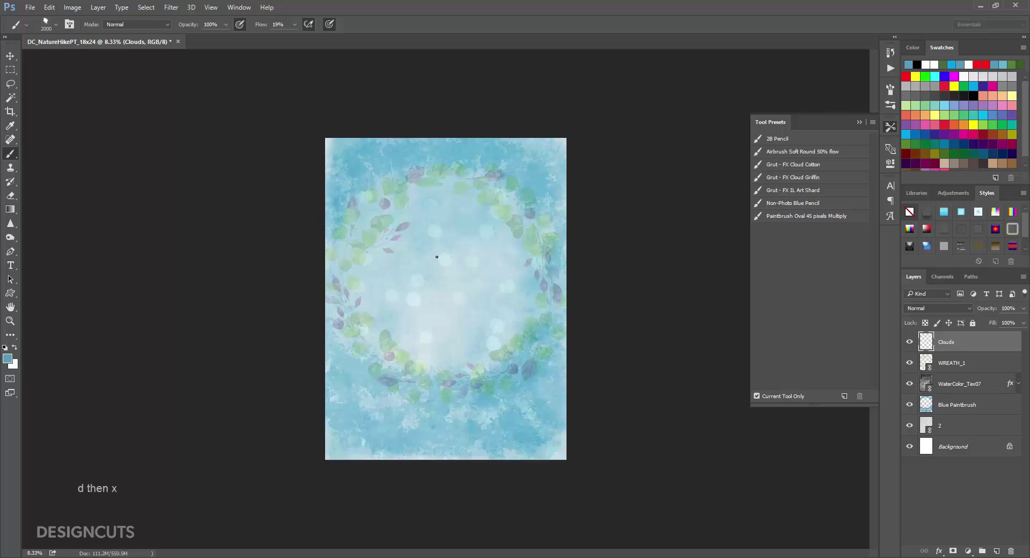
key("d")
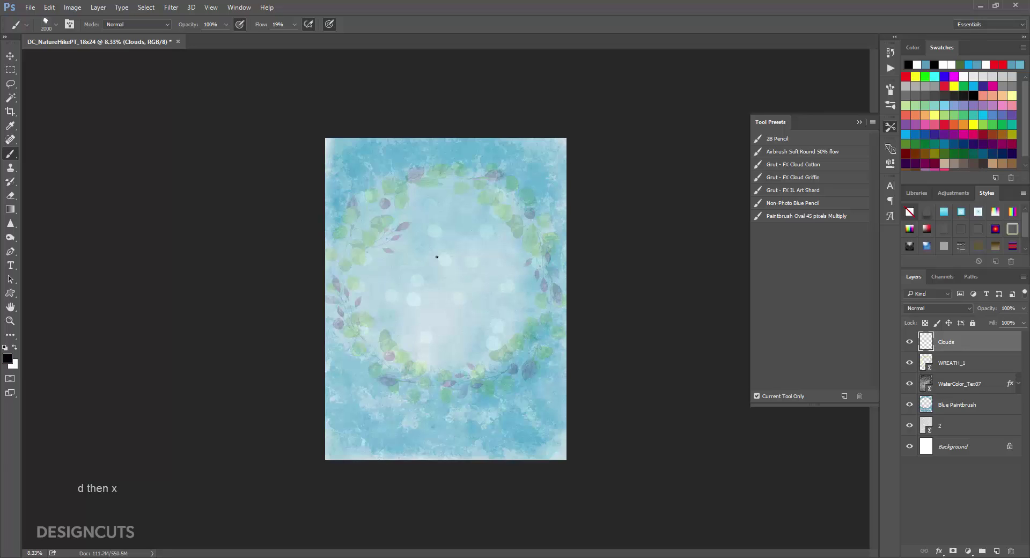
key("x")
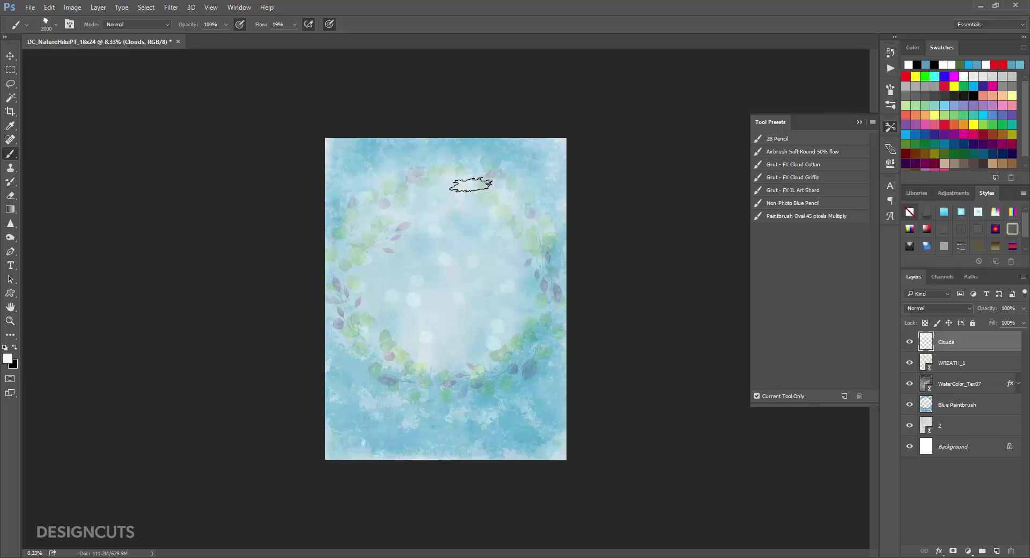
Choose the Grut - FX Cloud Cotton brush preset and enlarge the brush to 1600 px
left_click(819, 164)
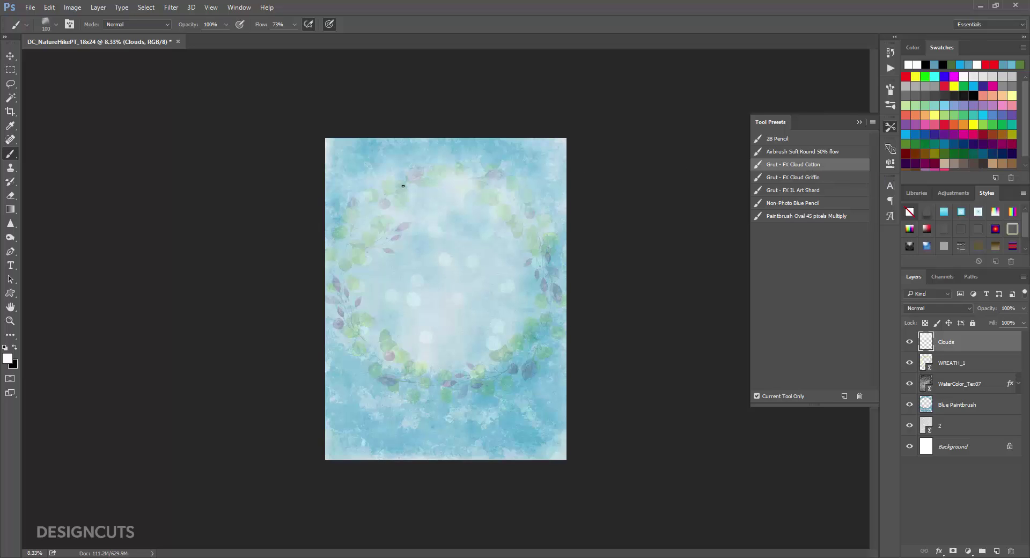
key("bracketright")
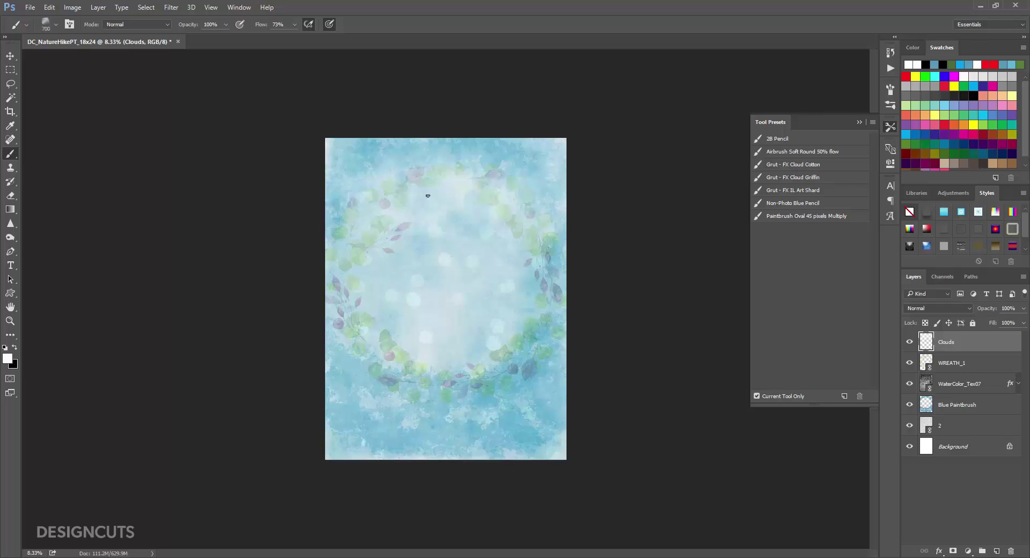
key("bracketleft")
left_click_drag(359, 192, 488, 193)
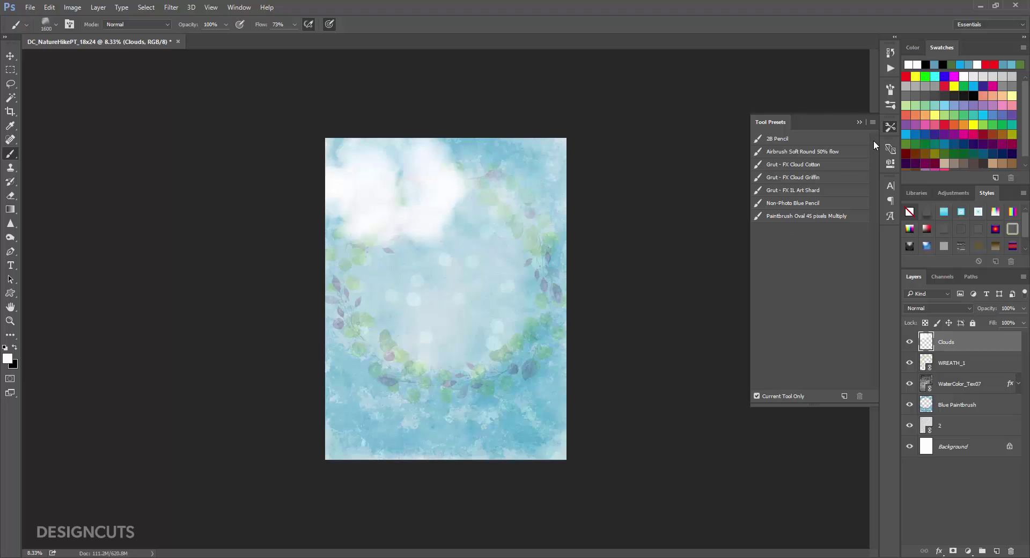
left_click(888, 55)
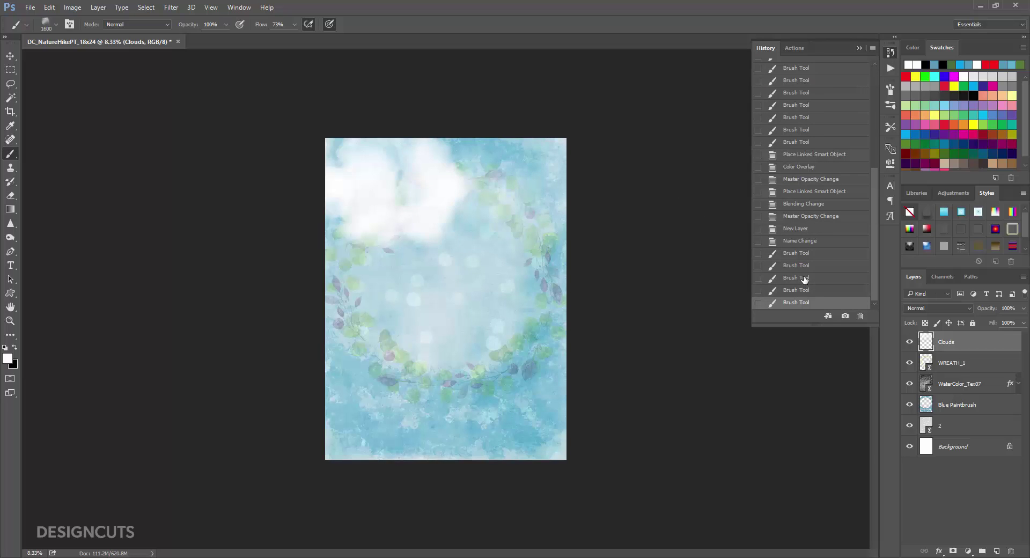
left_click(803, 279)
left_click(890, 53)
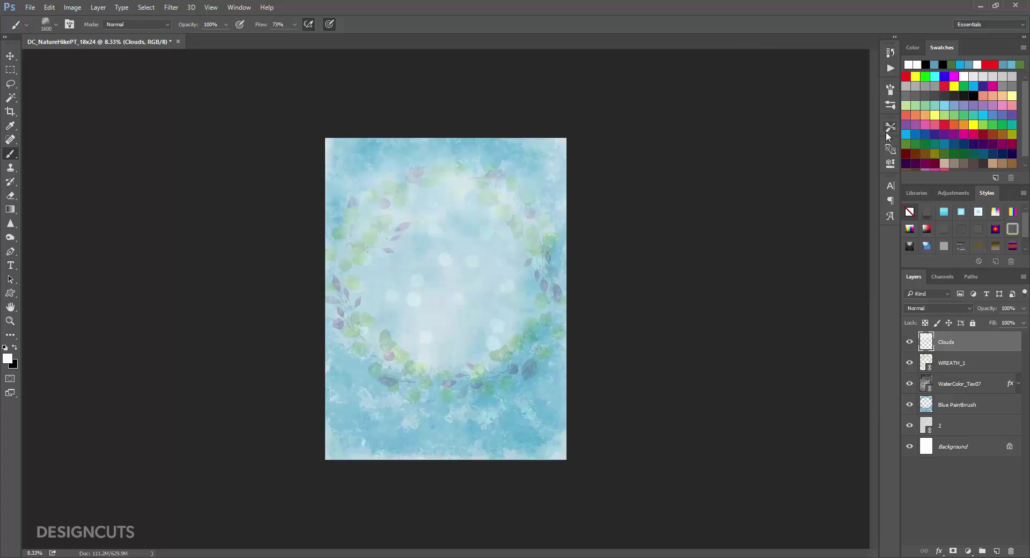
Paint a full-width band of dense white Cloud Cotton clouds across the upper part of the canvas
left_click(890, 127)
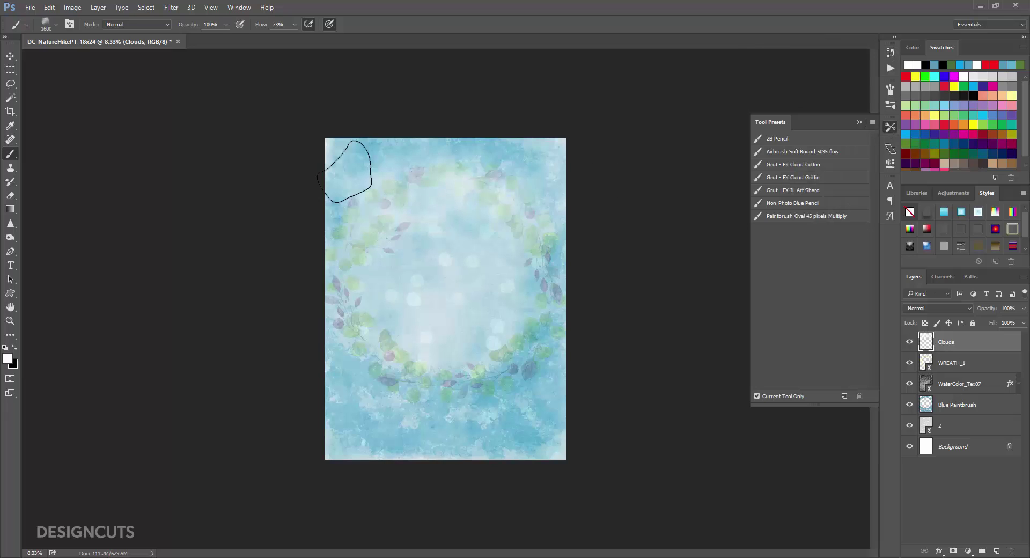
mouse_move(380, 190)
left_mouse_down()
mouse_move(466, 177)
mouse_move(567, 185)
mouse_move(421, 182)
mouse_move(260, 202)
left_mouse_up()
mouse_move(543, 203)
left_mouse_down()
mouse_move(480, 199)
mouse_move(368, 222)
mouse_move(380, 199)
mouse_move(200, 182)
left_mouse_up()
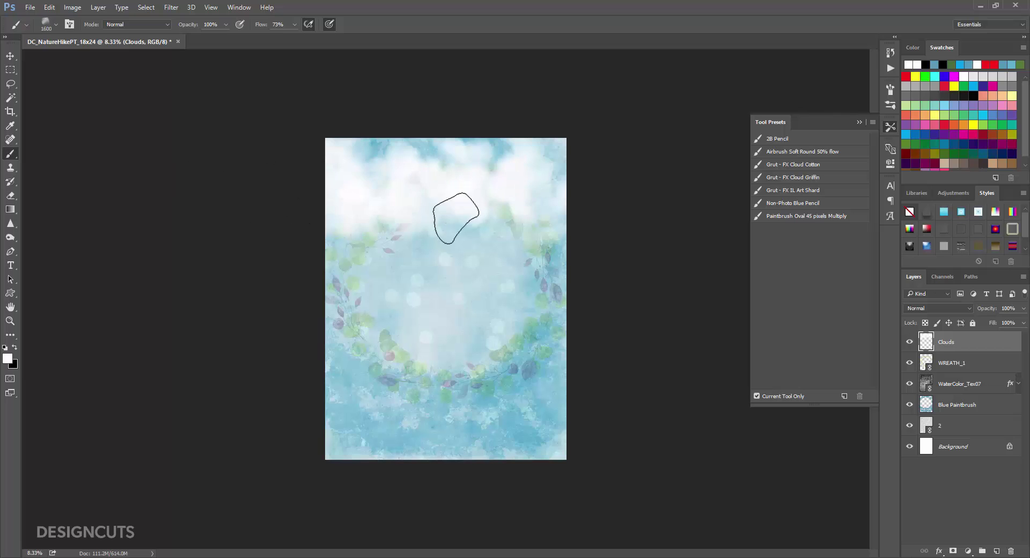
Move the painted clouds slightly up toward the canvas's upper edge
left_click(10, 56)
key("ctrl+plus")
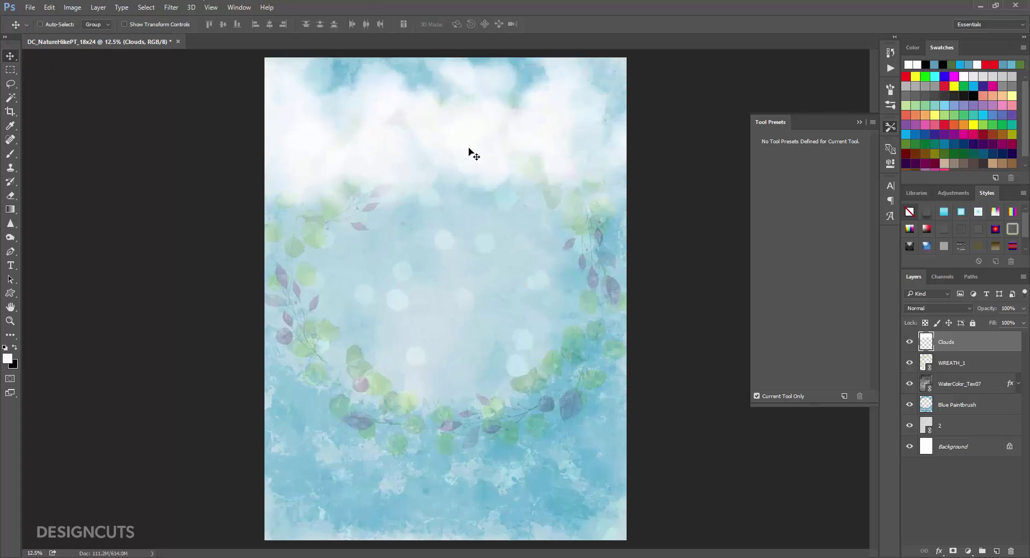
left_click_drag(473, 156, 471, 140)
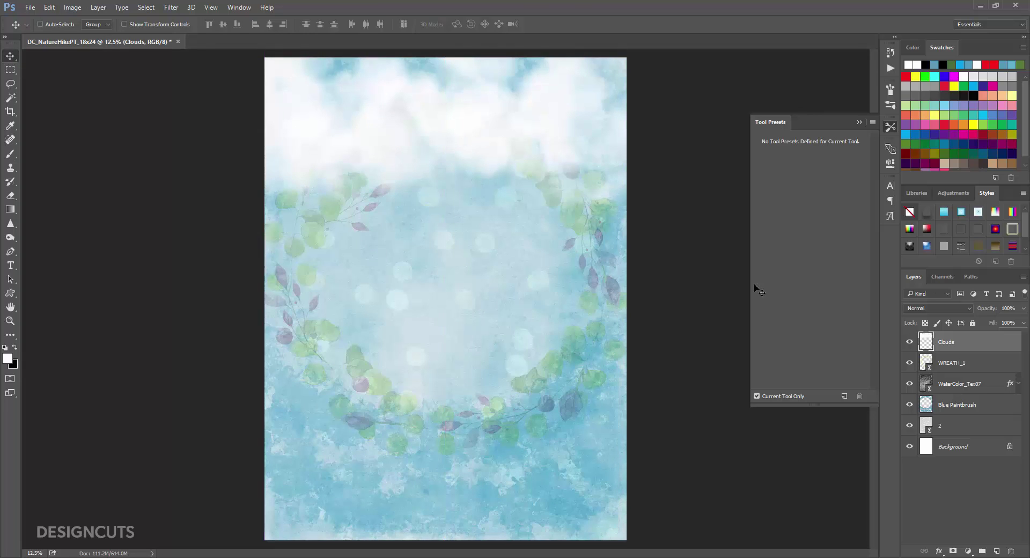
Group all layers from the bokeh layer 2 up to Clouds and name the group Background
left_click(957, 426)
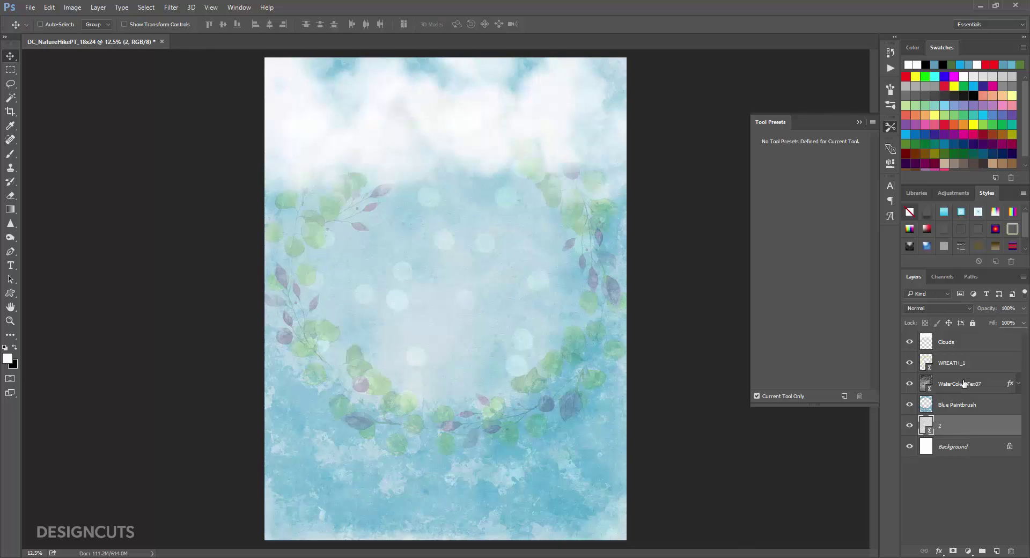
left_click(968, 349, "shift")
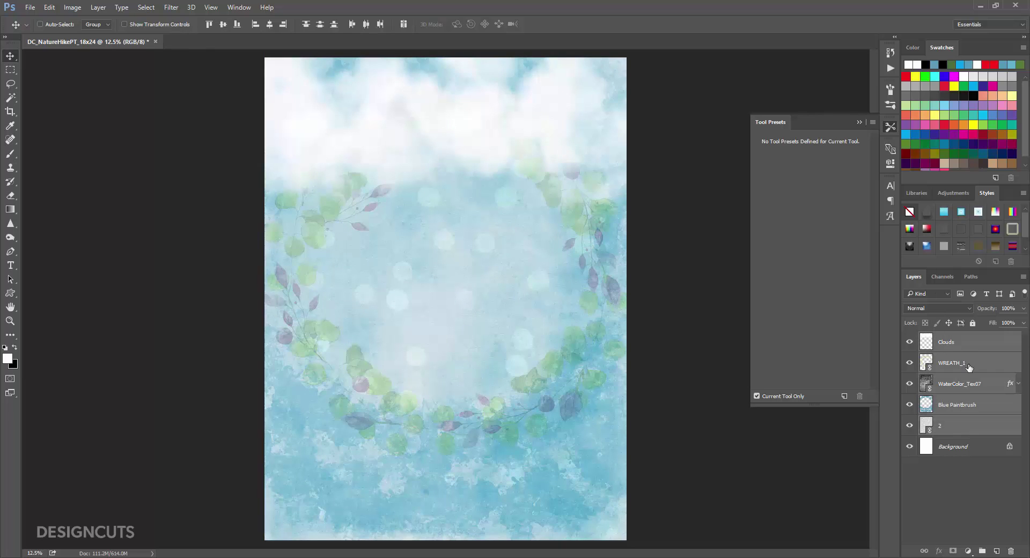
left_click(981, 551)
double_click(950, 338)
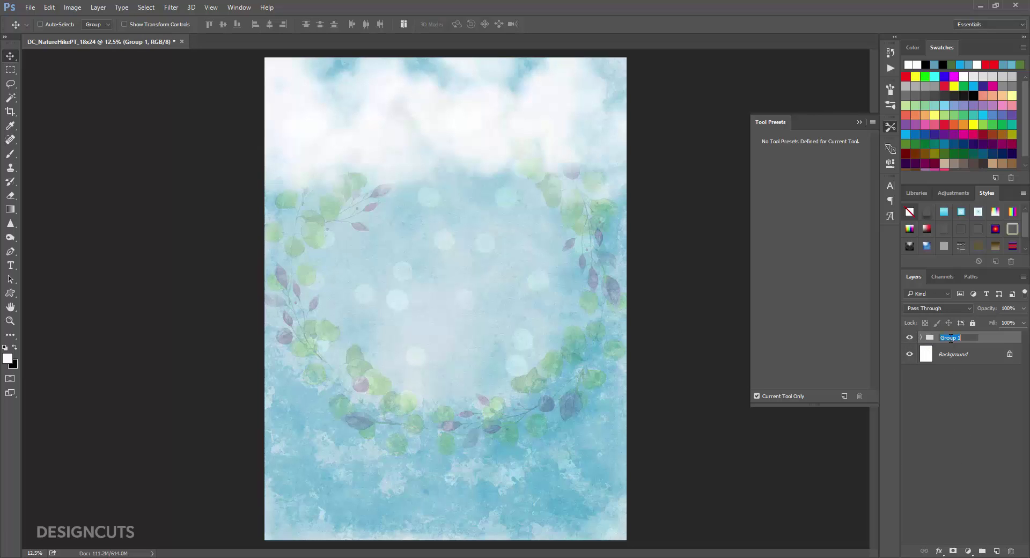
type("Background")
key("Return")
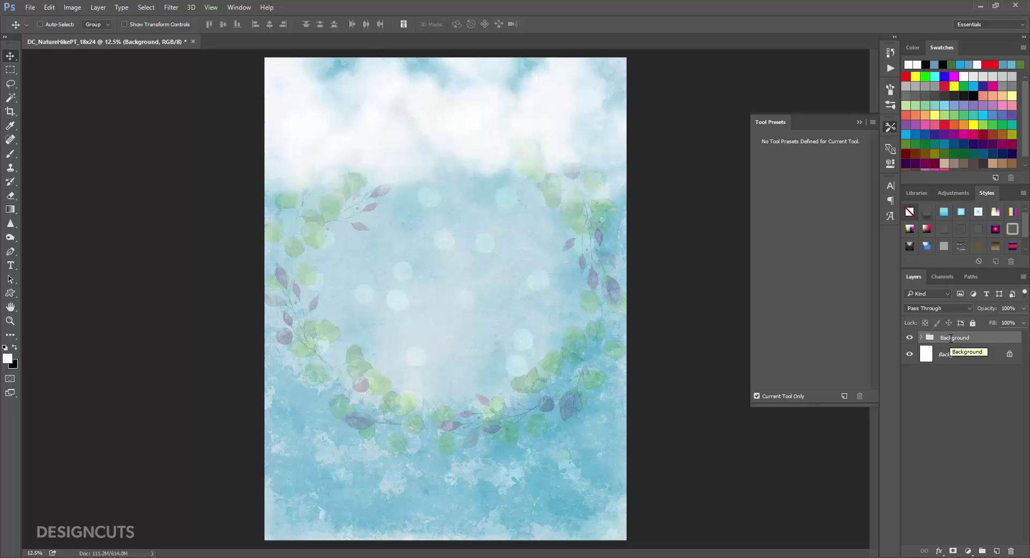
Add a new empty group above the Background group and name it Wooden Sign
left_click(982, 550)
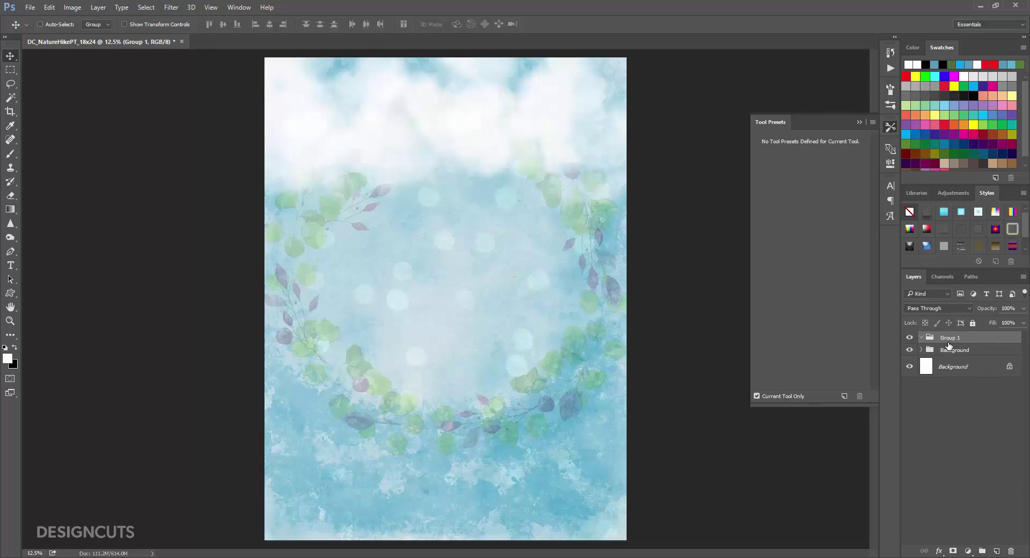
double_click(949, 338)
type("Wooden Sign")
key("Return")
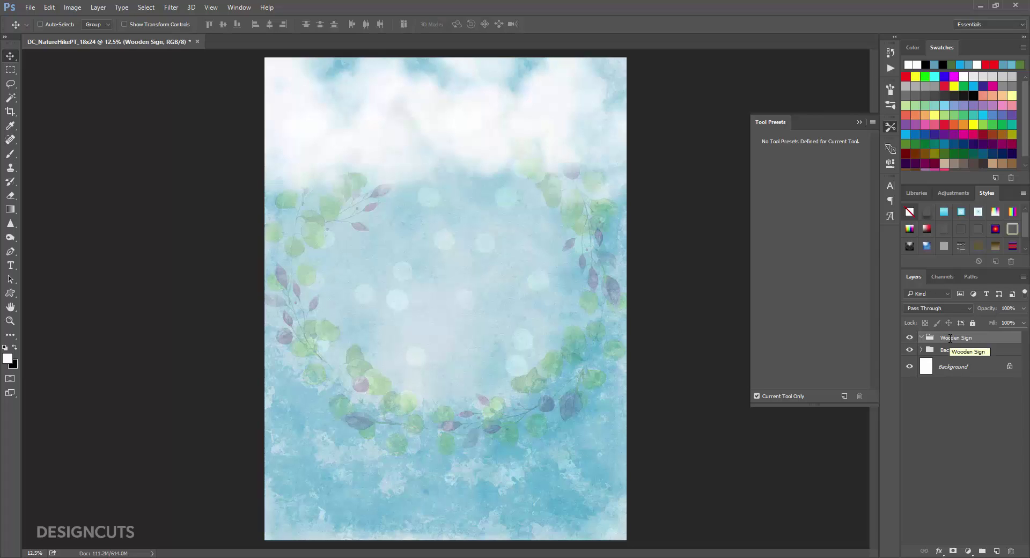
Place the Badge-label-3 file from the freebies Graphic-Spirit folder as a linked object
left_click(27, 7)
left_click(44, 215)
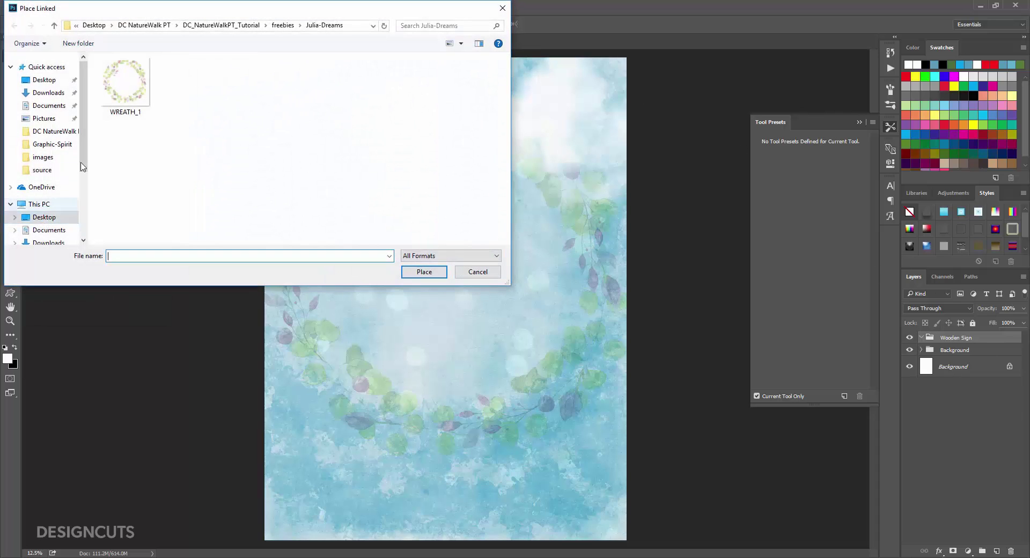
left_click(282, 26)
double_click(141, 85)
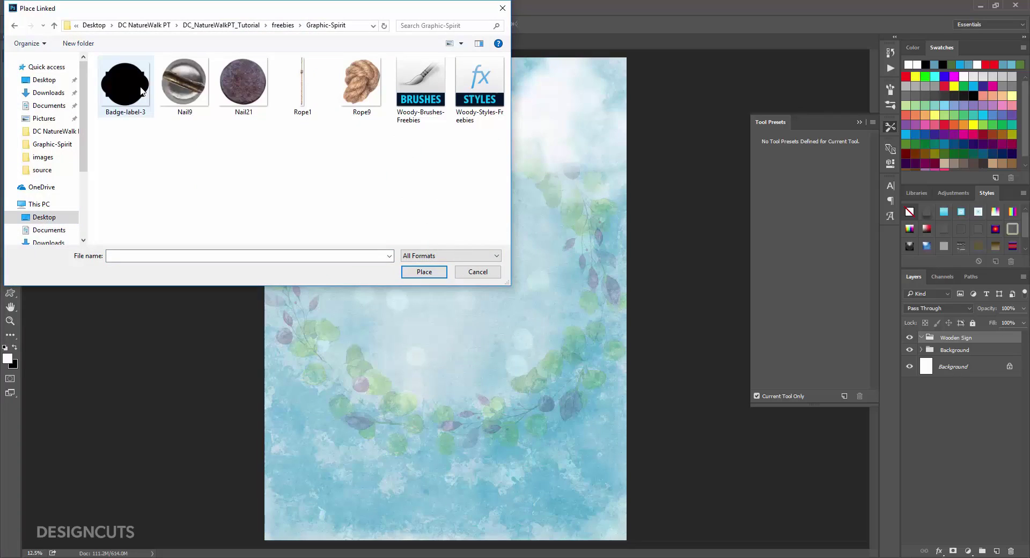
left_click(141, 91)
left_click(429, 272)
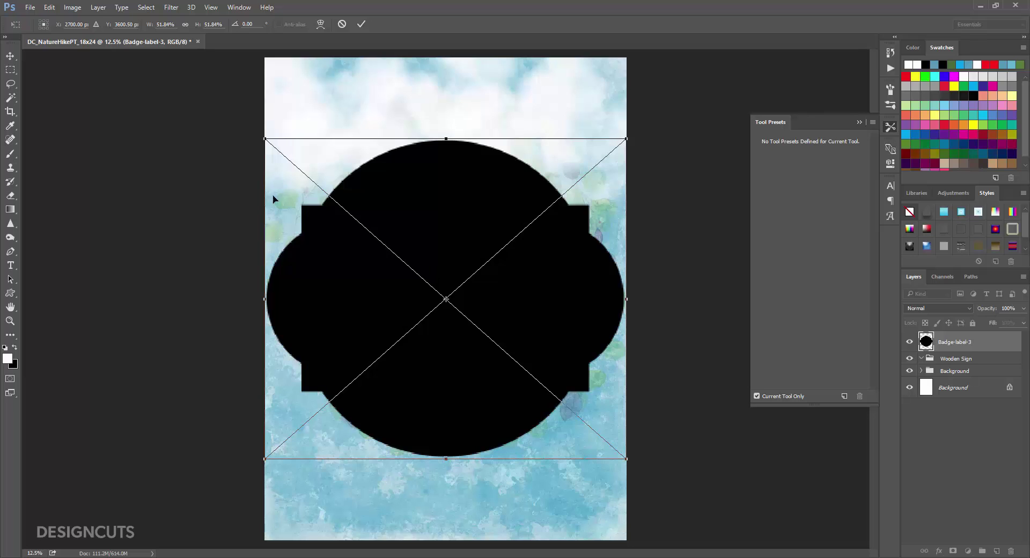
Scale the placed badge proportionally to 48% and commit the transform
left_click(145, 21)
type("48")
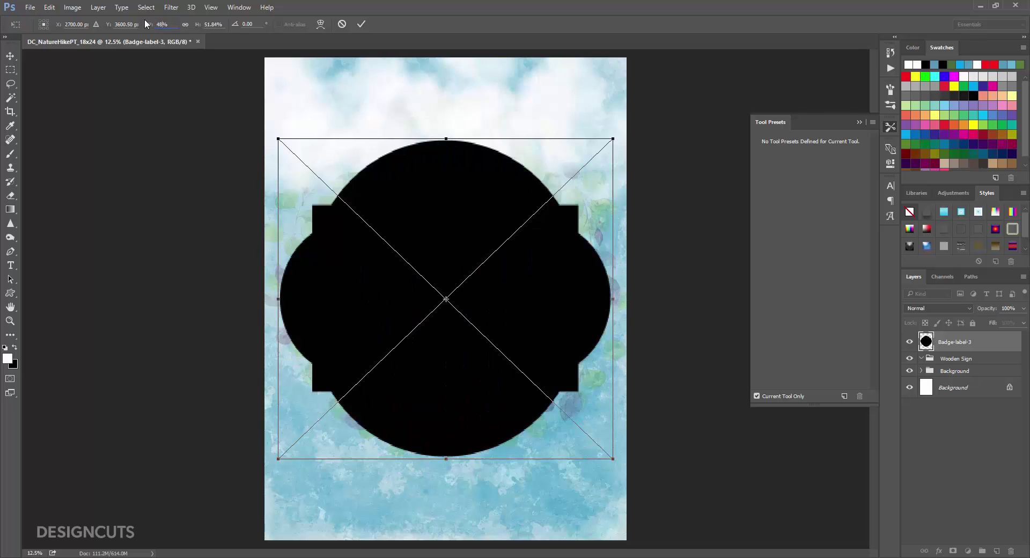
left_click(185, 24)
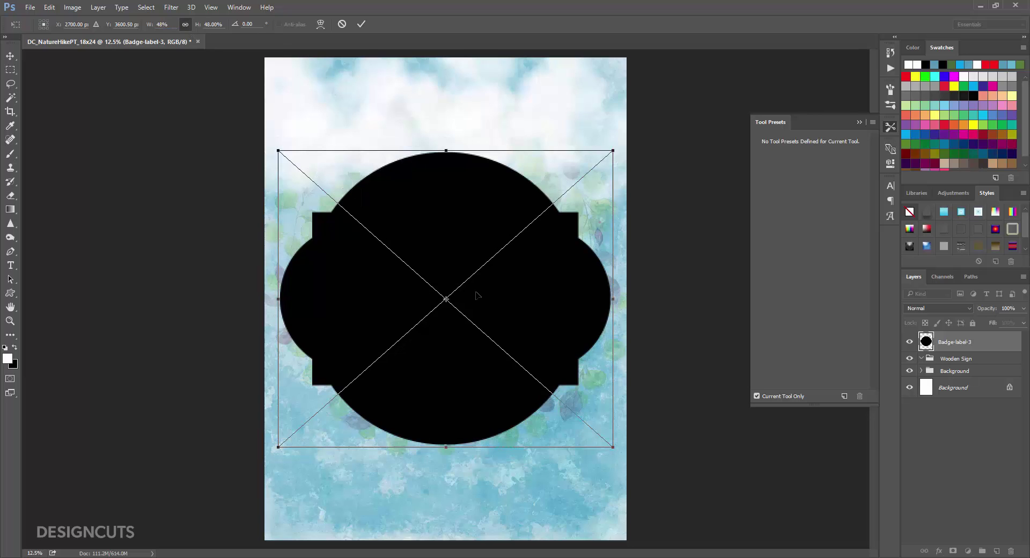
key("Return")
Move the badge slightly up on the canvas and put its layer inside the Wooden Sign group
left_click_drag(489, 342, 491, 321)
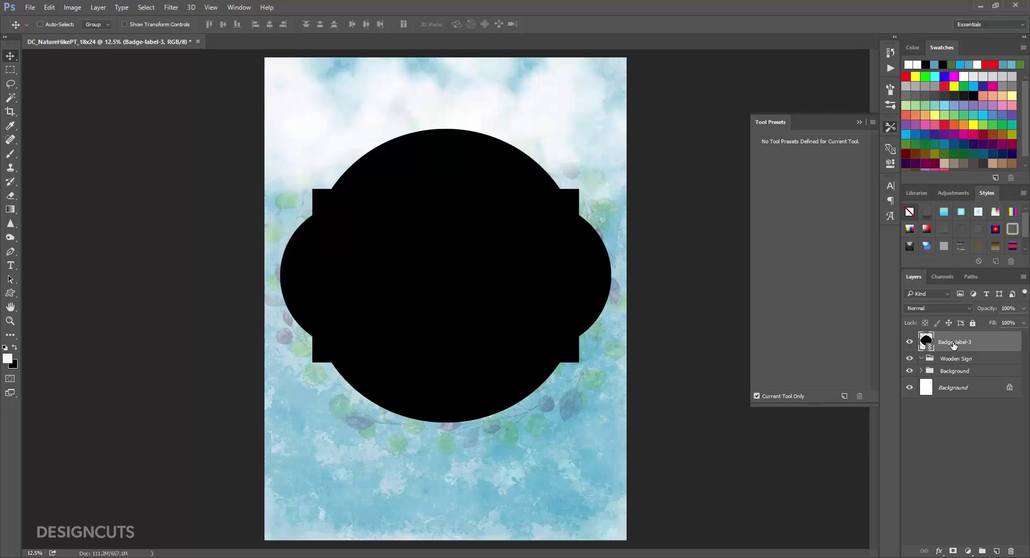
left_click_drag(952, 346, 951, 359)
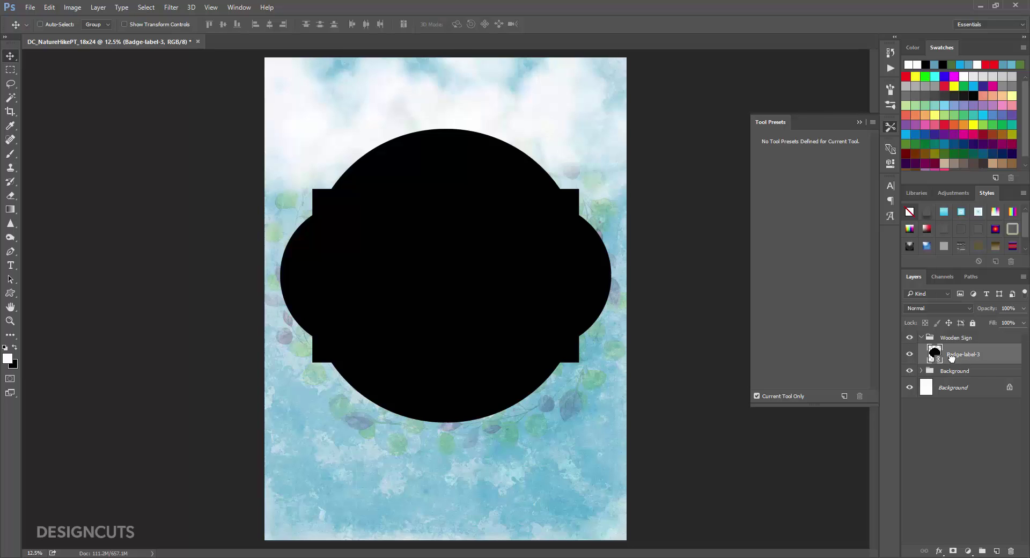
Load the Woody-Styles-Freebies layer styles from the freebies Graphic-Spirit folder
left_click(989, 197)
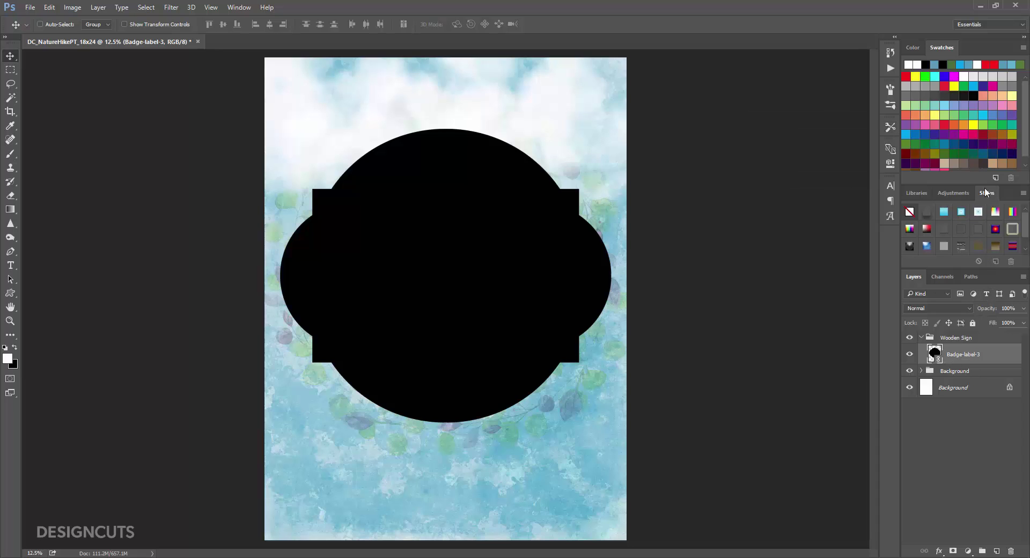
left_click(1023, 193)
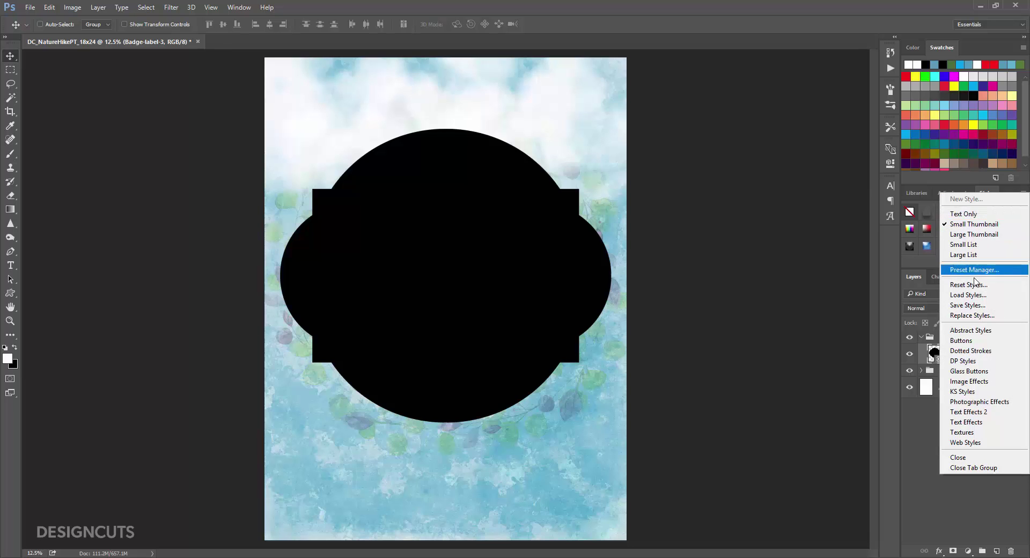
left_click(974, 295)
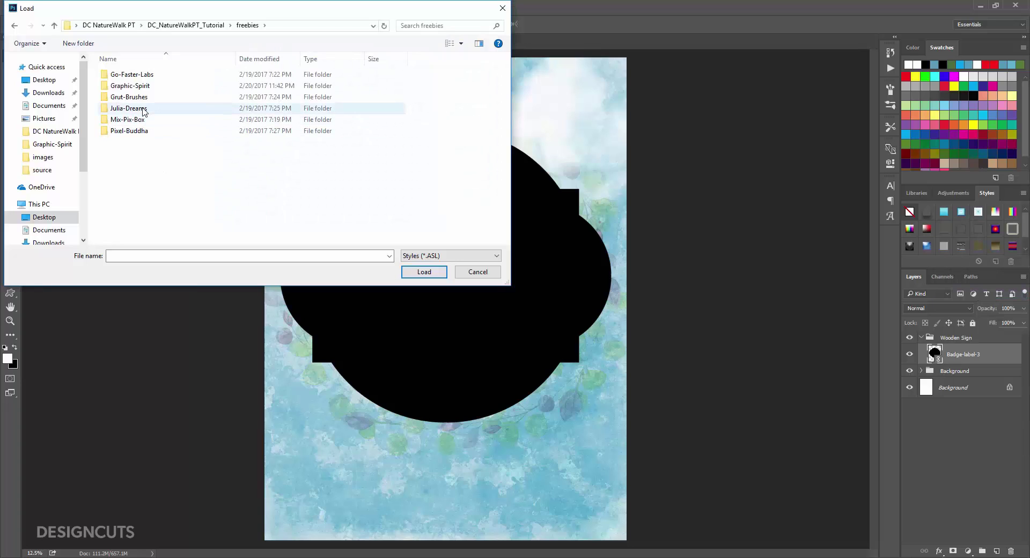
double_click(142, 86)
left_click(142, 75)
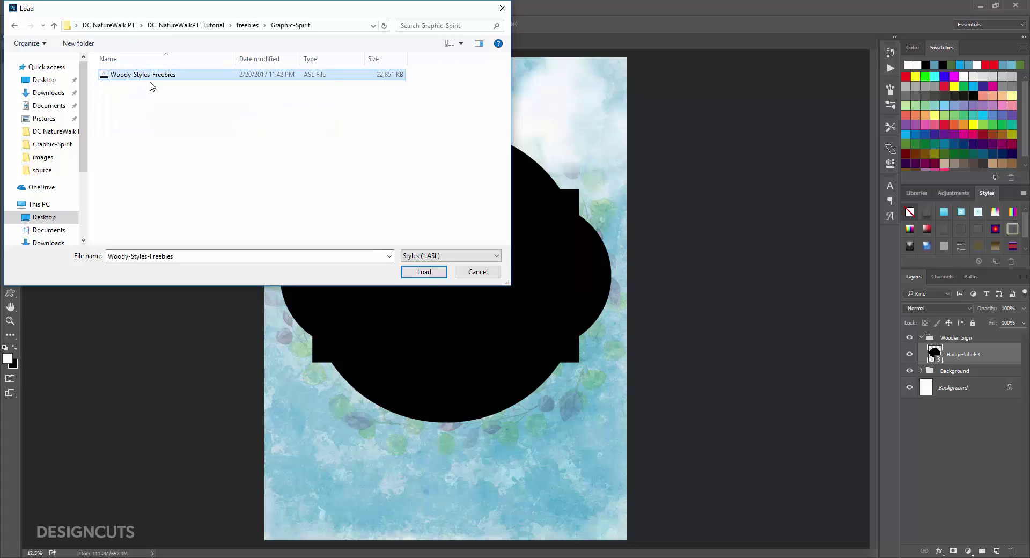
left_click(423, 272)
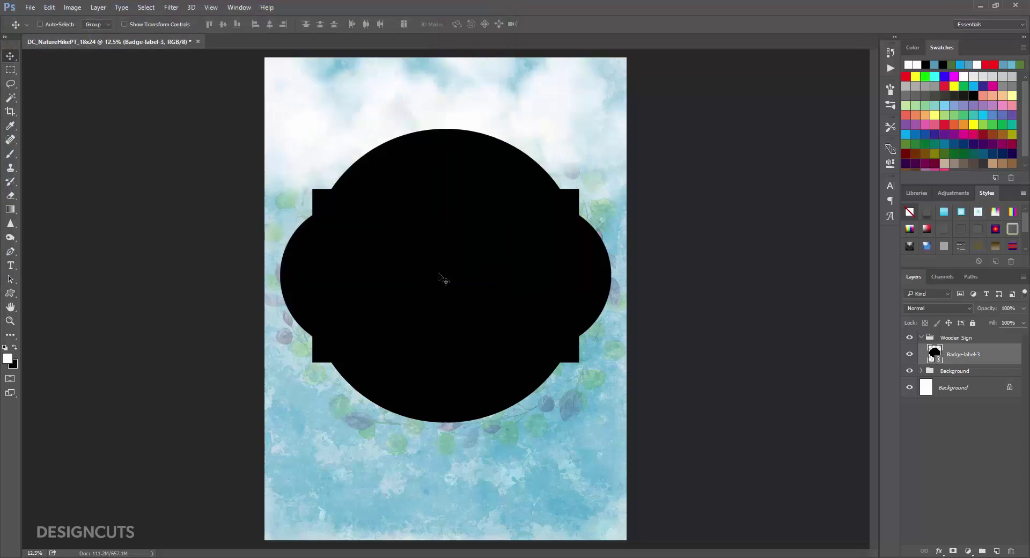
Apply the Wood 3 style to the badge and set its Pattern Overlay scale to 100%
scroll(1027, 222, "down", 2)
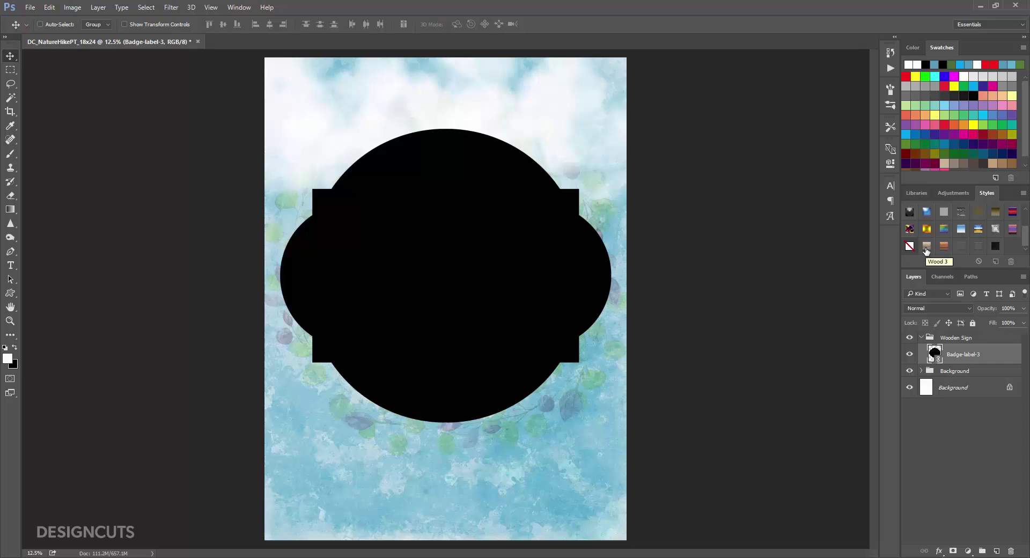
left_click(926, 251)
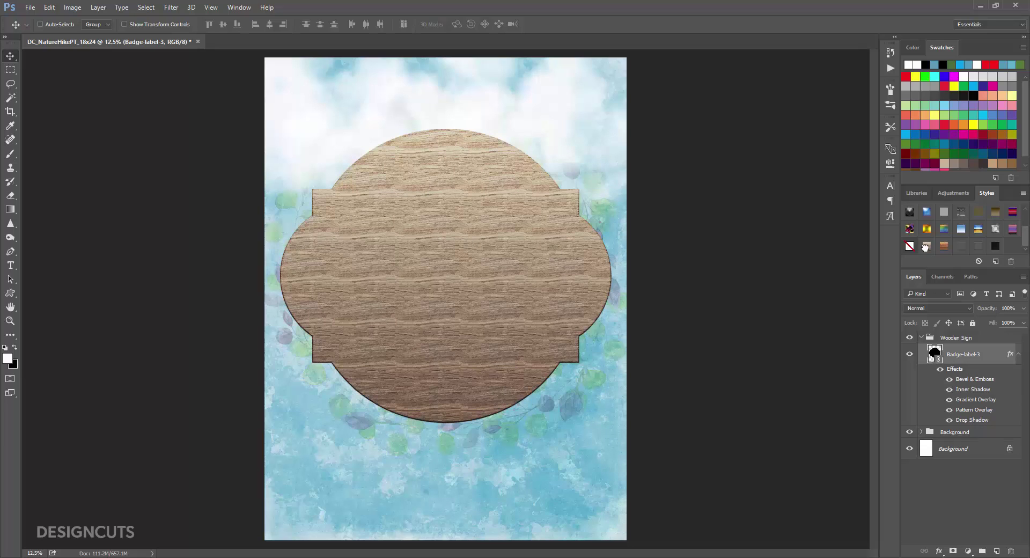
double_click(965, 410)
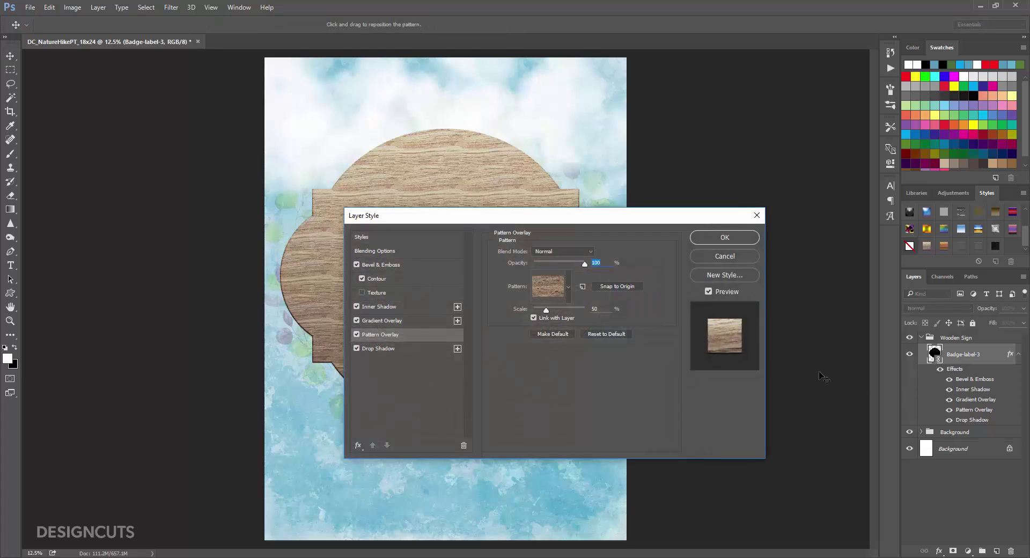
left_click(600, 309)
type("100")
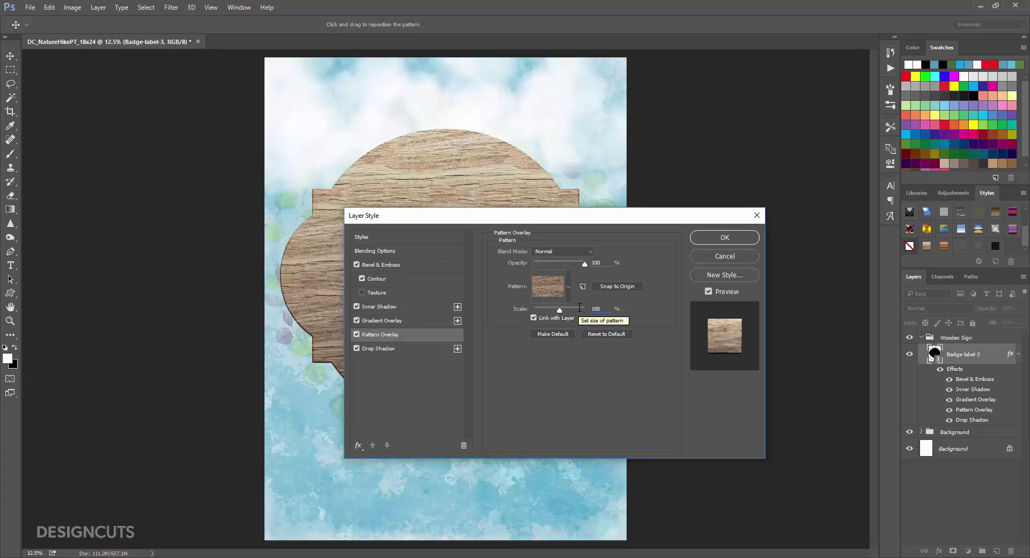
Set the badge's Drop Shadow to 60% opacity, 40 px distance and 30 px size
left_click(389, 349)
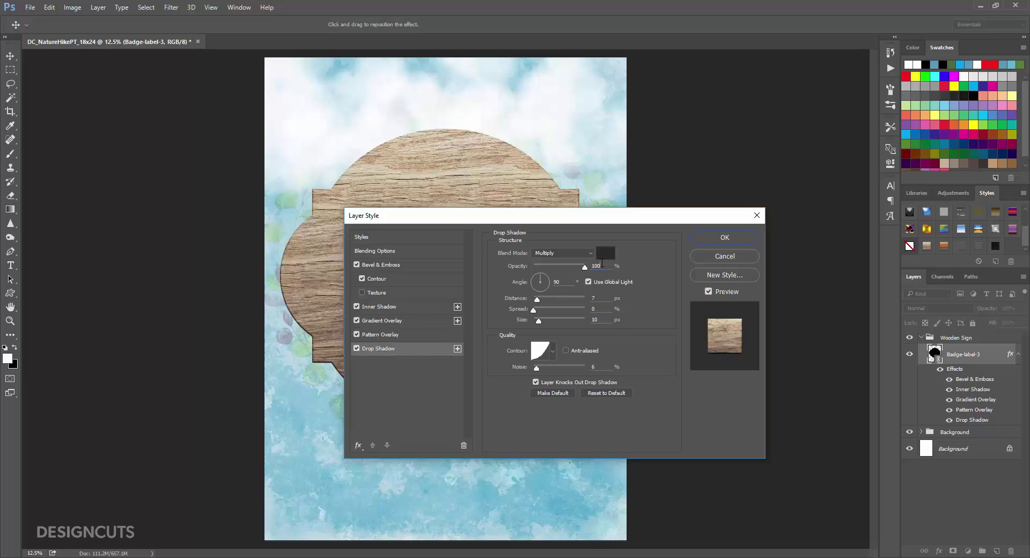
double_click(601, 262)
type("6040")
key("Tab")
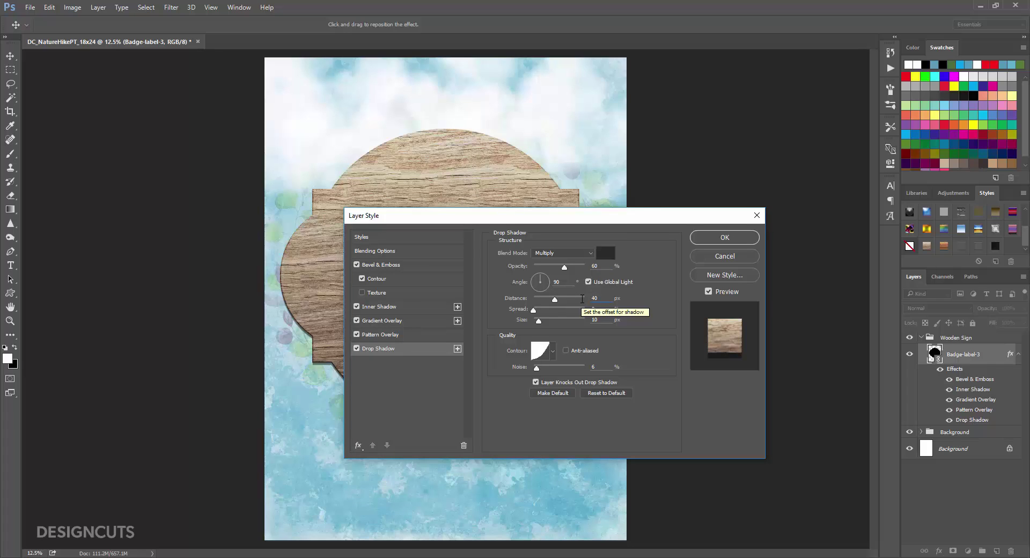
type("30")
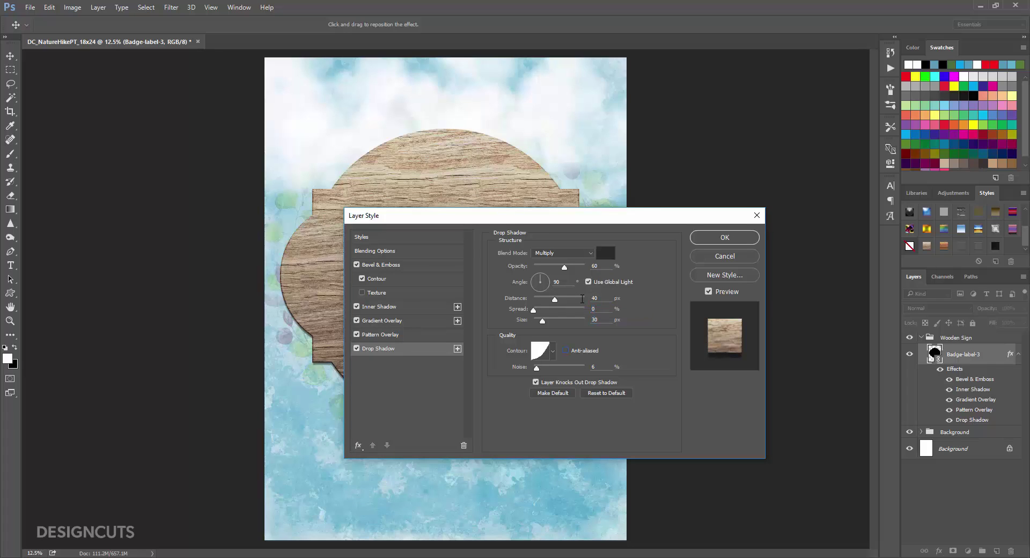
Set the badge's Bevel & Emboss depth to 40% and size to 50 px, then apply the layer style and collapse its effects list
left_click_drag(609, 217, 695, 125)
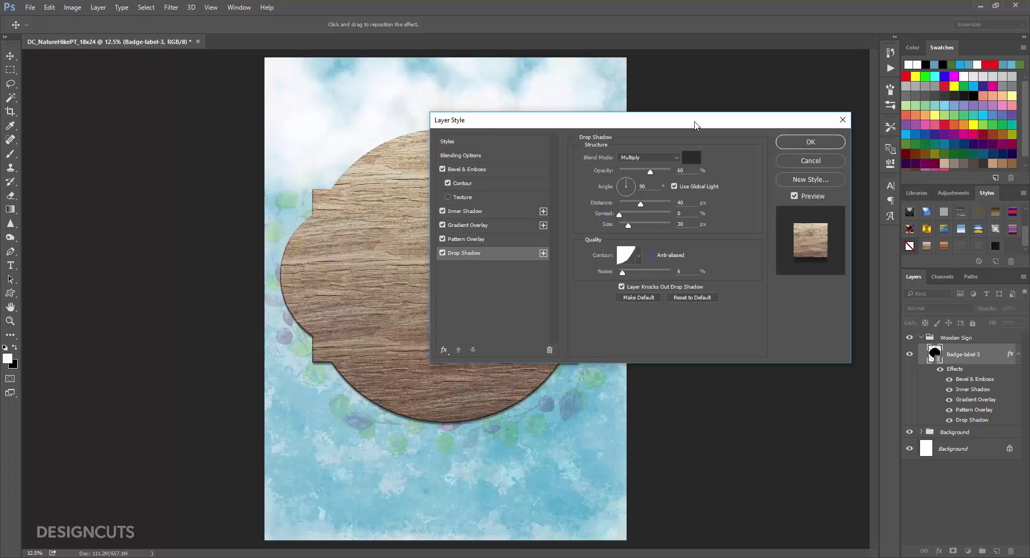
left_click(480, 168)
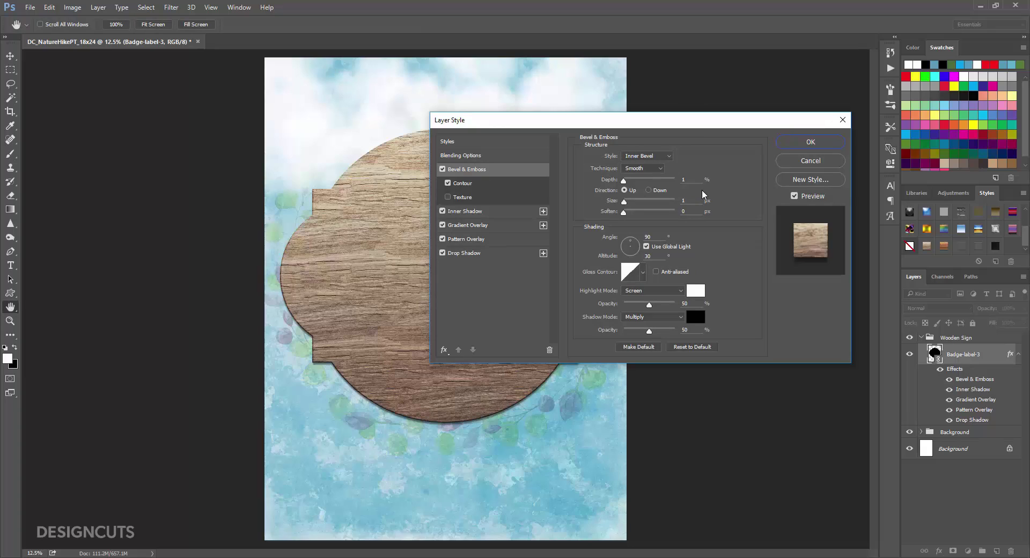
left_click(678, 180)
type("4050")
key("Tab")
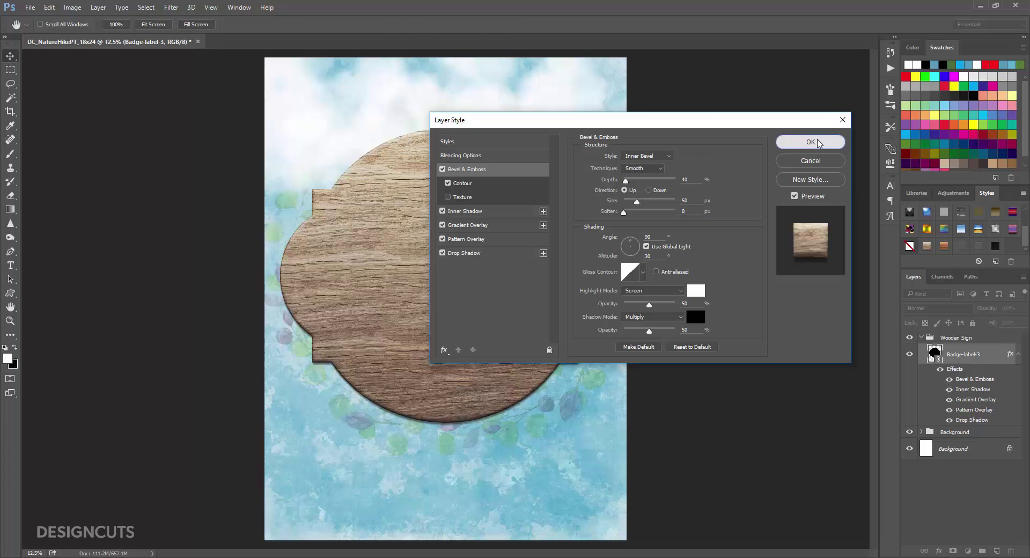
left_click(808, 142)
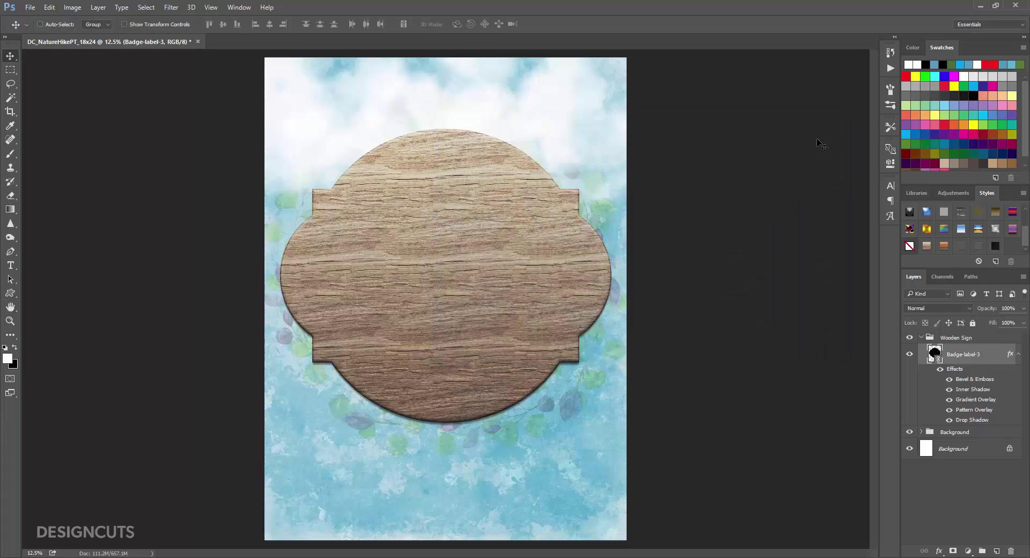
left_click(1017, 353)
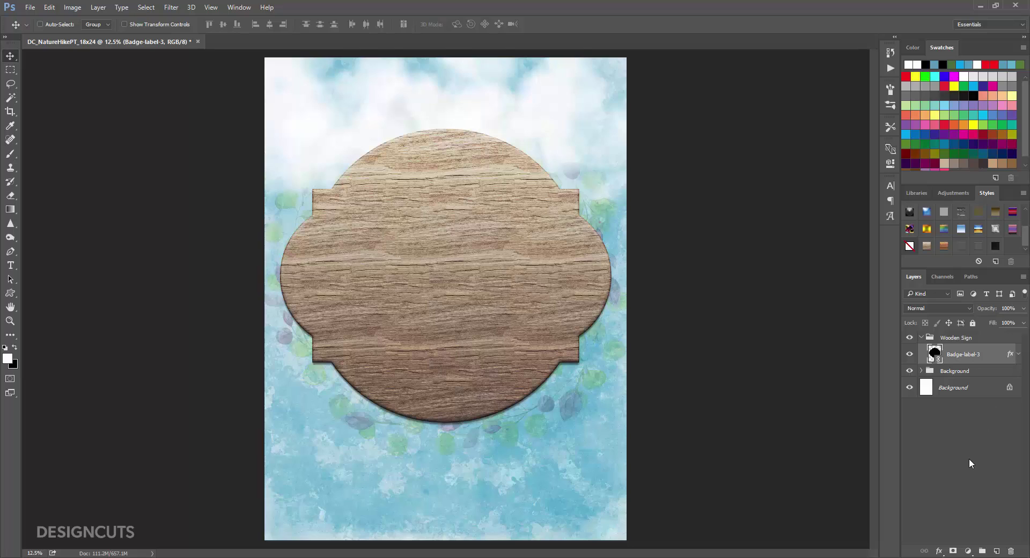
Add a new layer above the badge in the Wooden Sign group and name it Inset Frame
left_click(996, 551)
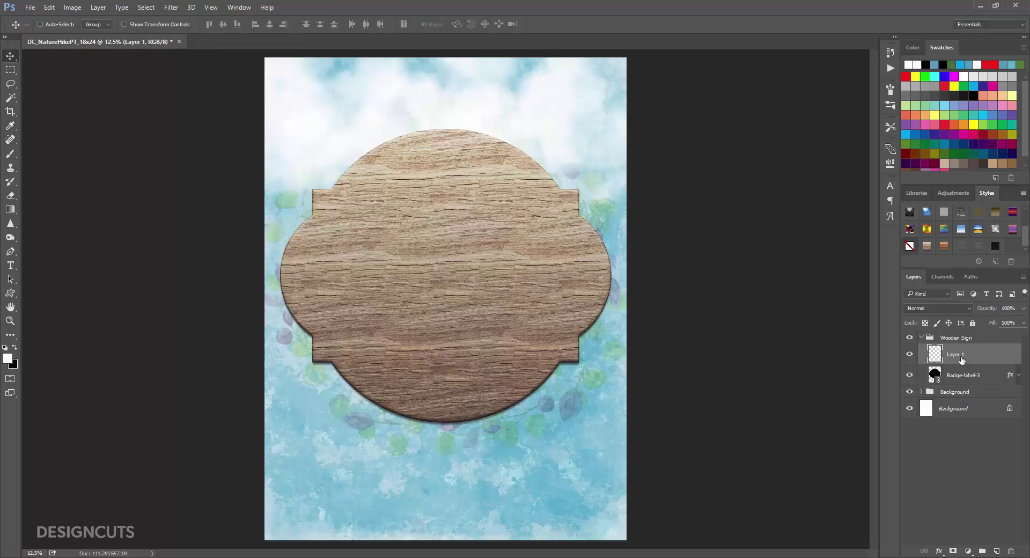
double_click(954, 354)
type("Inset Frame")
key("Return")
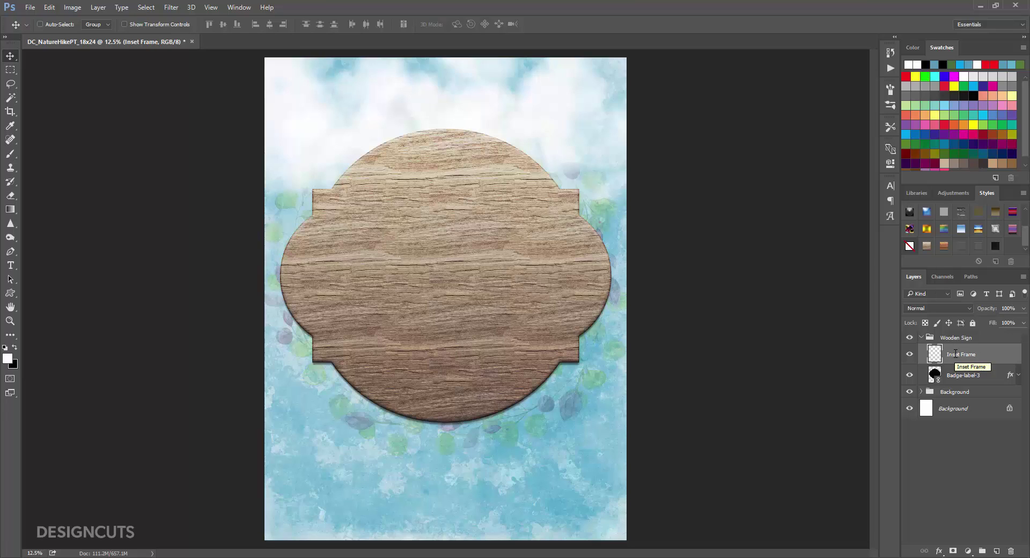
Load the badge's outline as a selection, contract it by 100 pixels and fill it with white on the Inset Frame layer
left_click(935, 375, "ctrl")
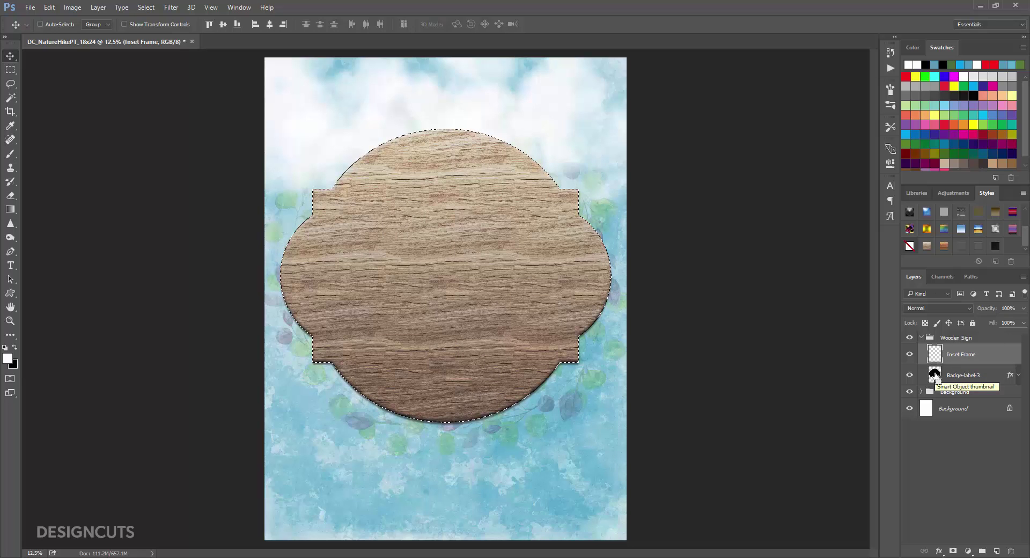
left_click(145, 7)
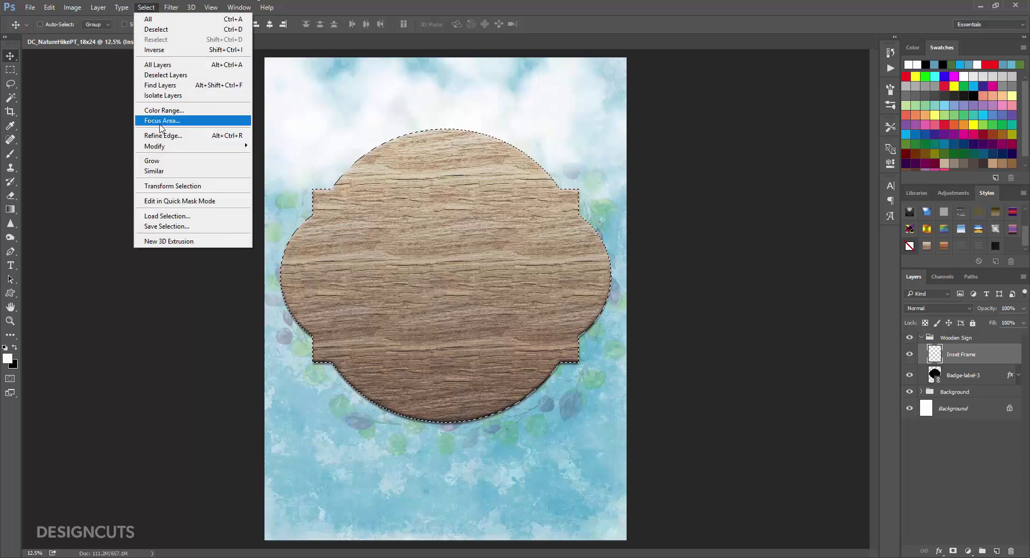
mouse_move(171, 146)
left_click(279, 182)
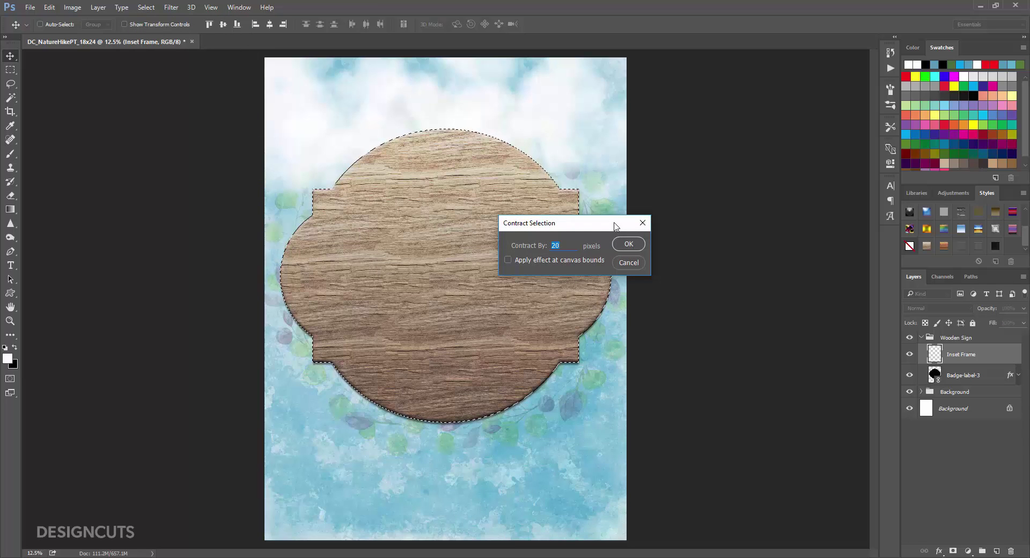
type("100")
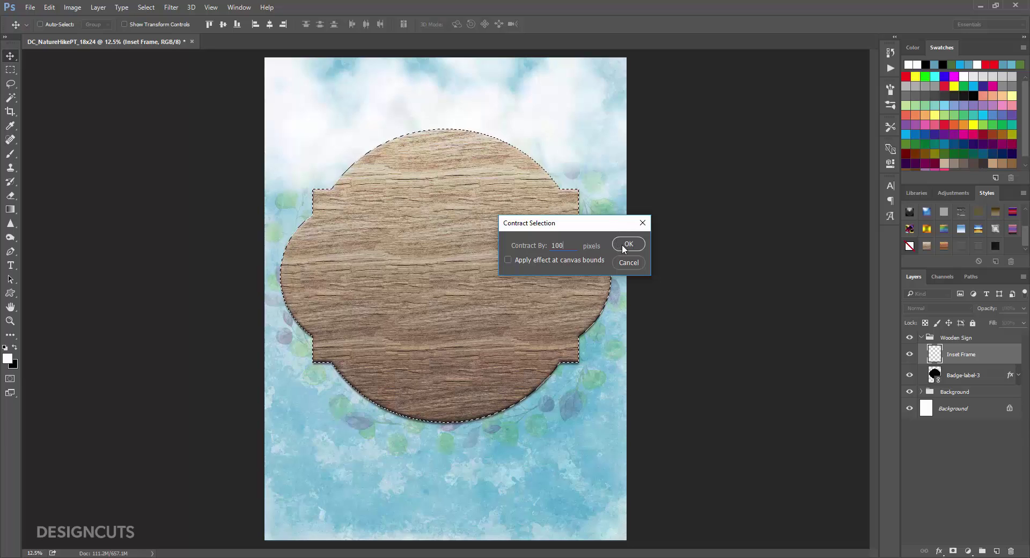
left_click(624, 245)
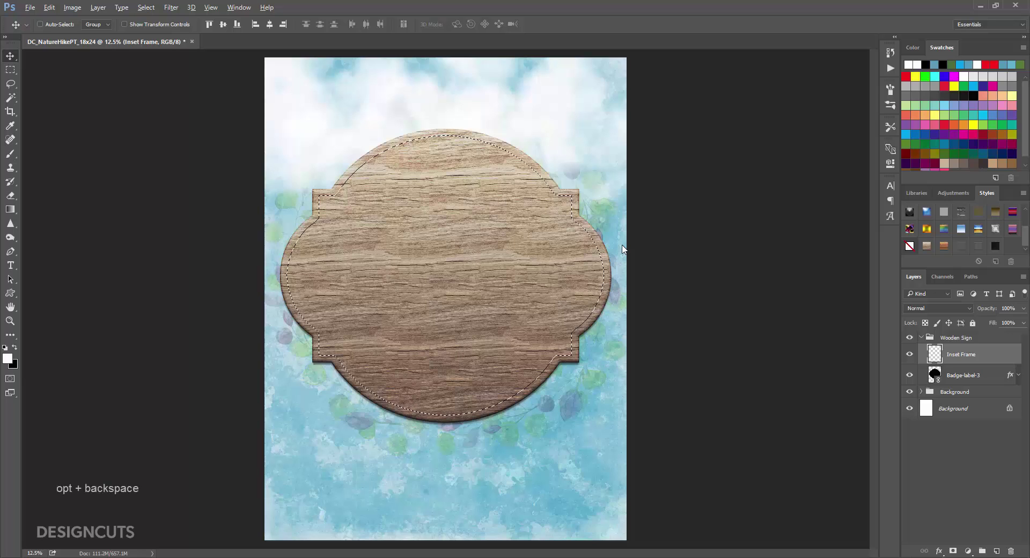
key("alt+BackSpace")
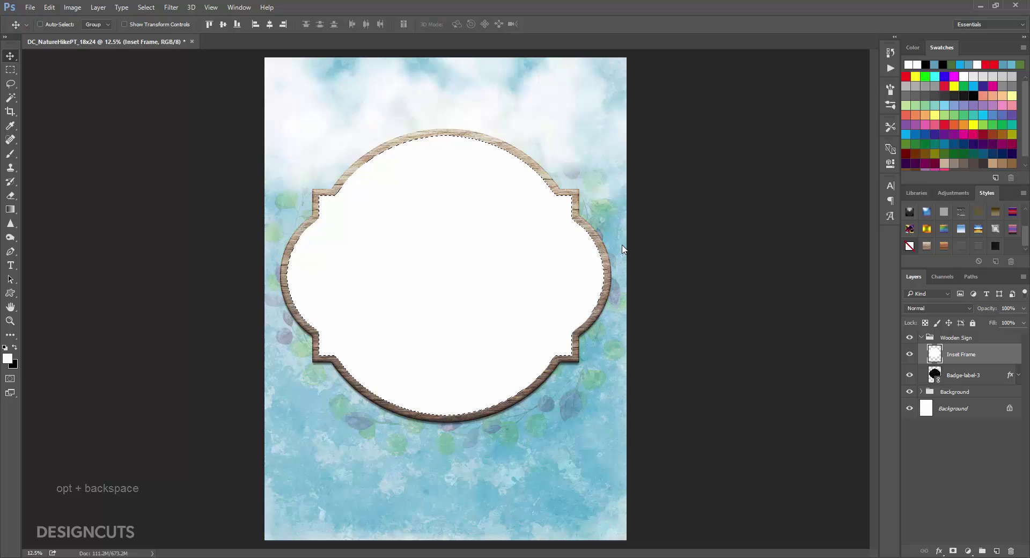
Contract the selection by 20 pixels and delete the fill inside to leave a thin frame, then deselect and apply the Carving 2 style
left_click(146, 7)
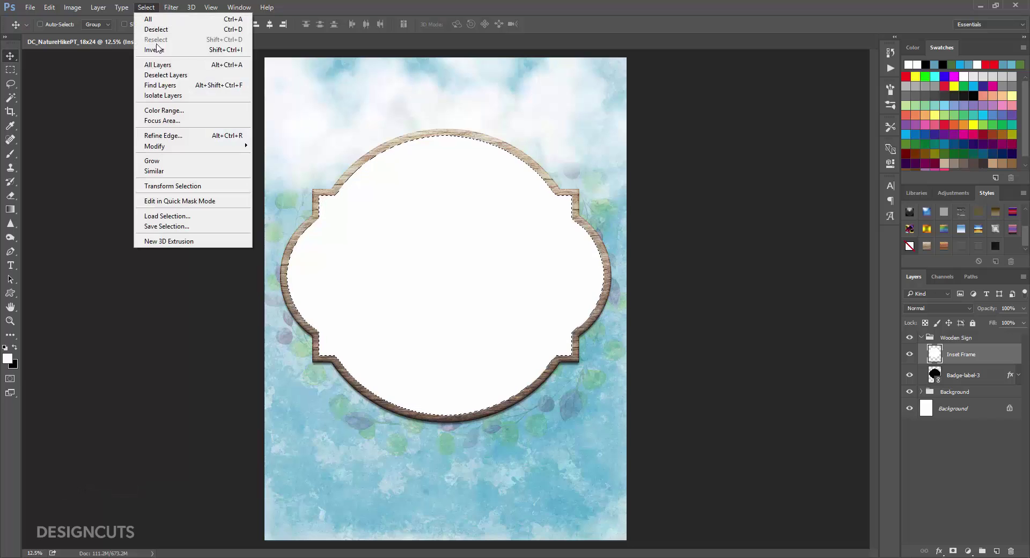
mouse_move(220, 145)
left_click(310, 176)
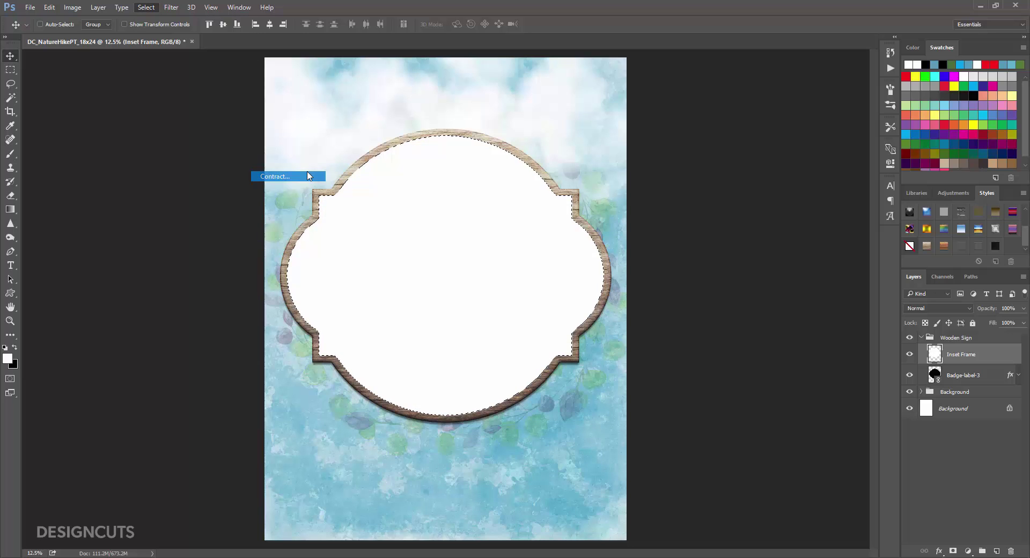
type("20")
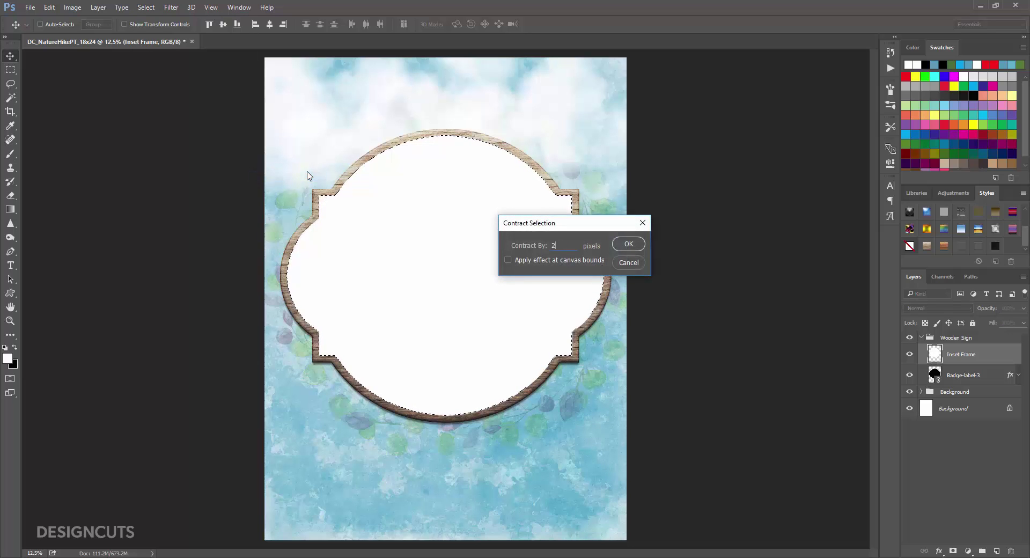
left_click(628, 245)
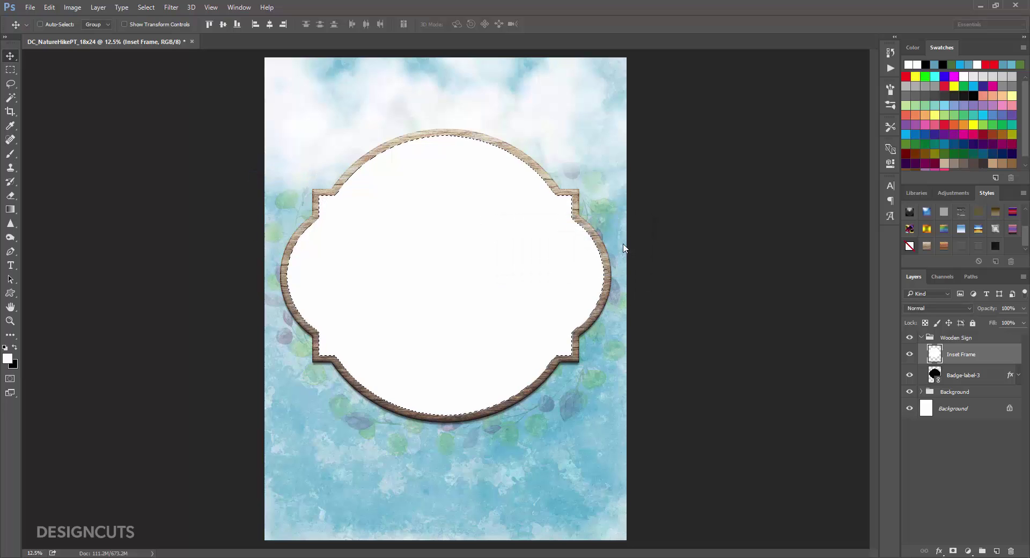
key("BackSpace")
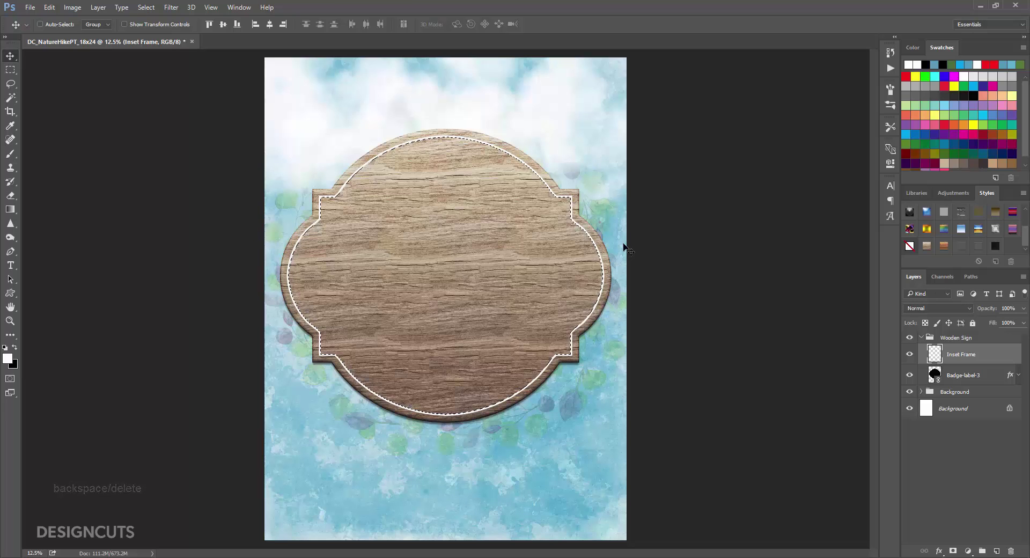
key("ctrl+d")
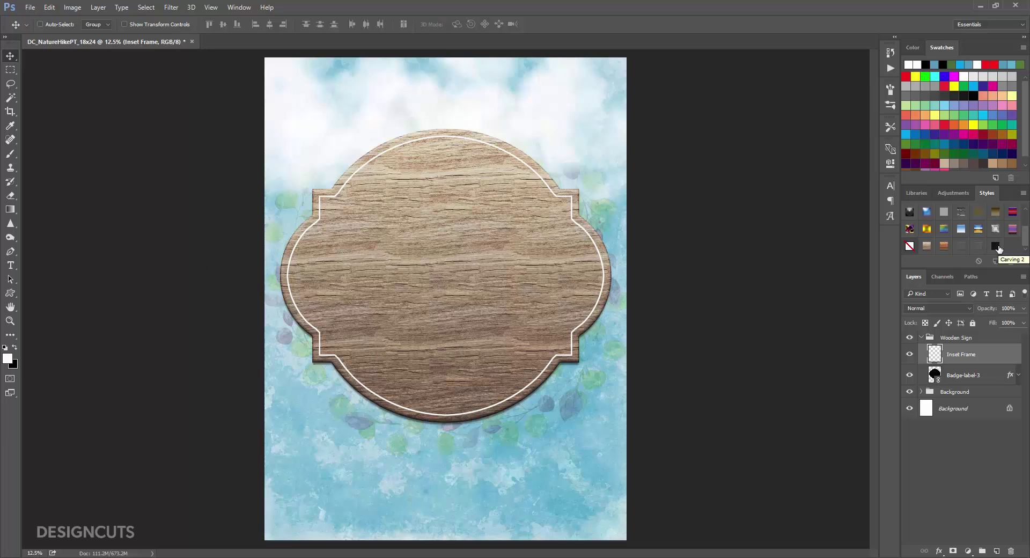
left_click(996, 247)
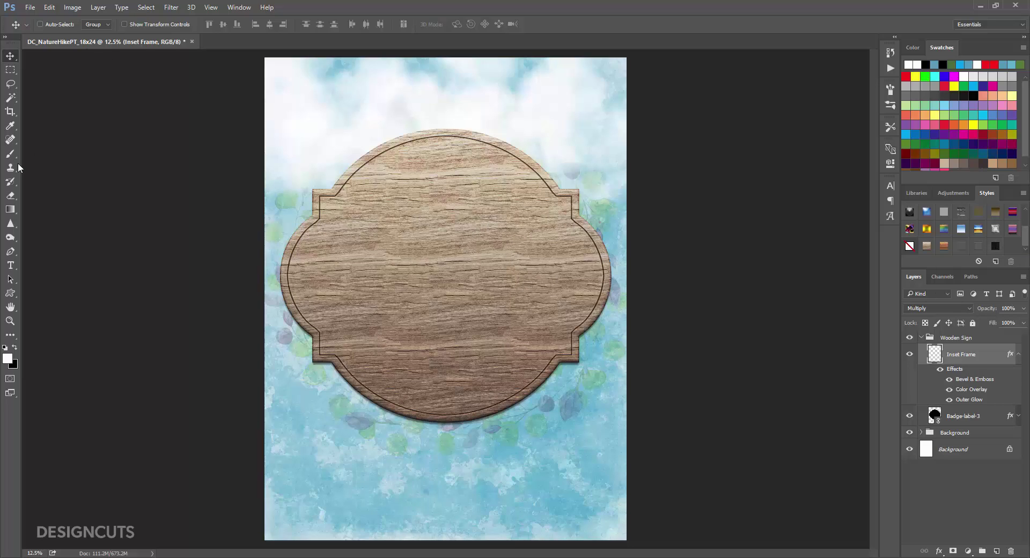
Add a text line reading "Join us for a" on the upper part of the wooden sign
left_click(11, 265)
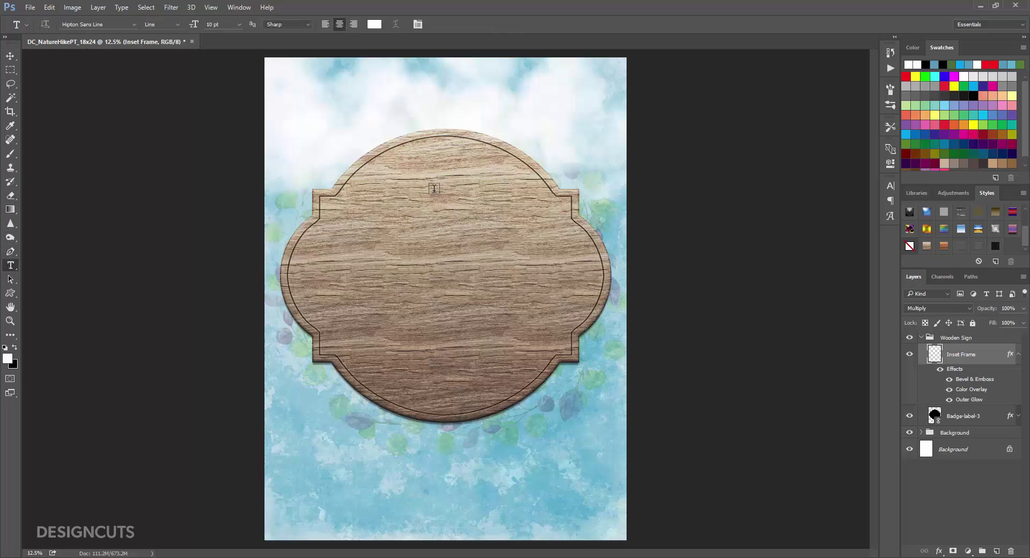
left_click(400, 190)
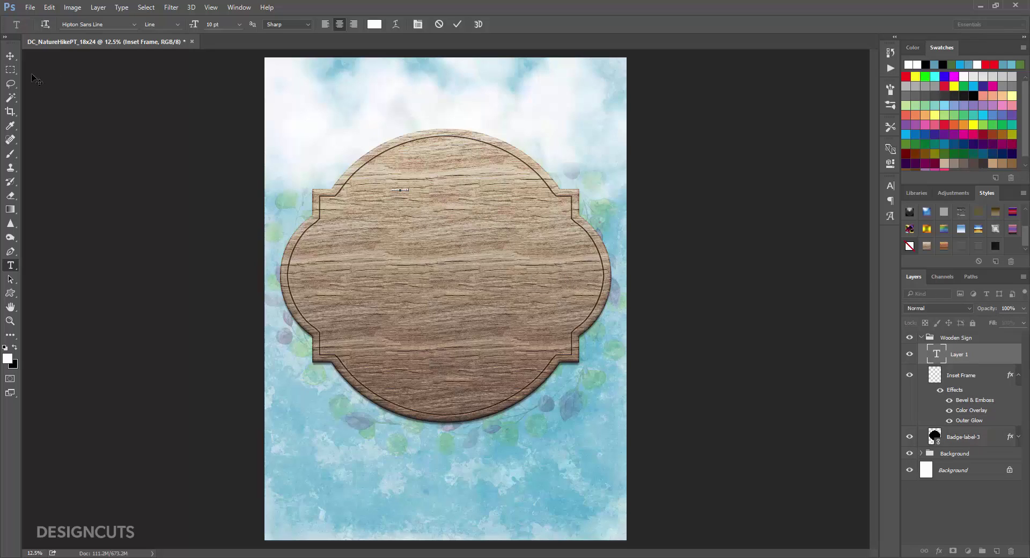
left_click(11, 55)
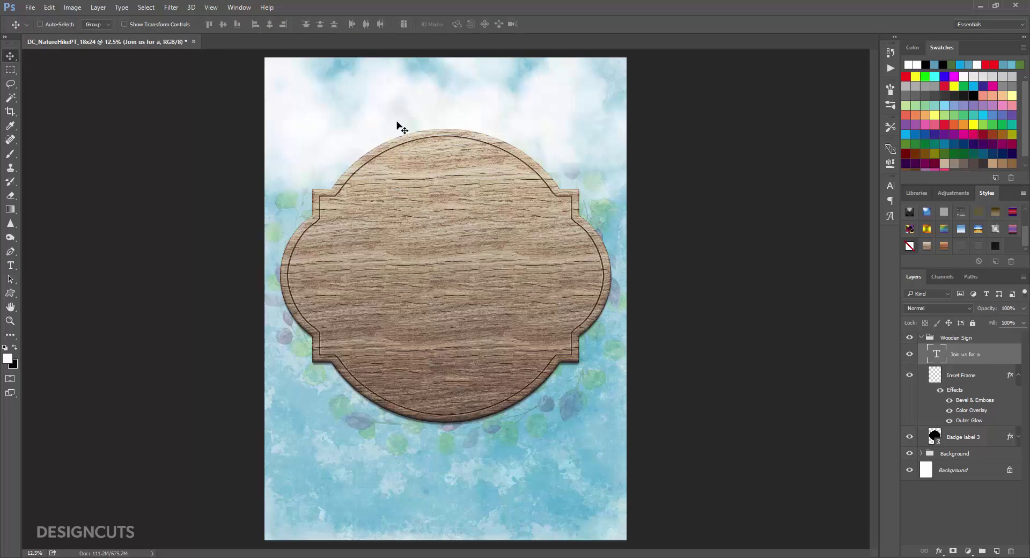
Set the "Join us for a" text to the Pacifico Regular font at 120 pt
left_click(890, 186)
left_click(766, 199)
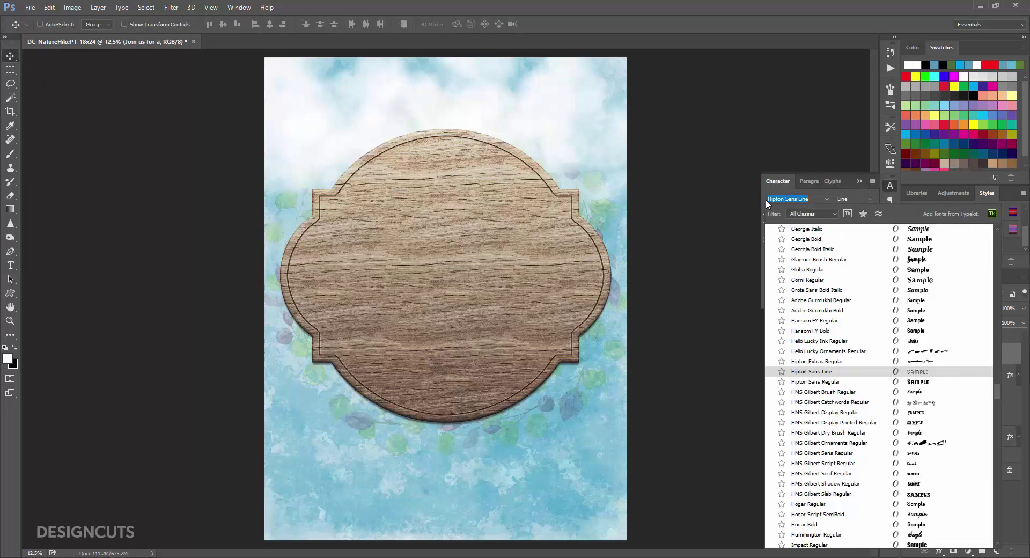
type("paci")
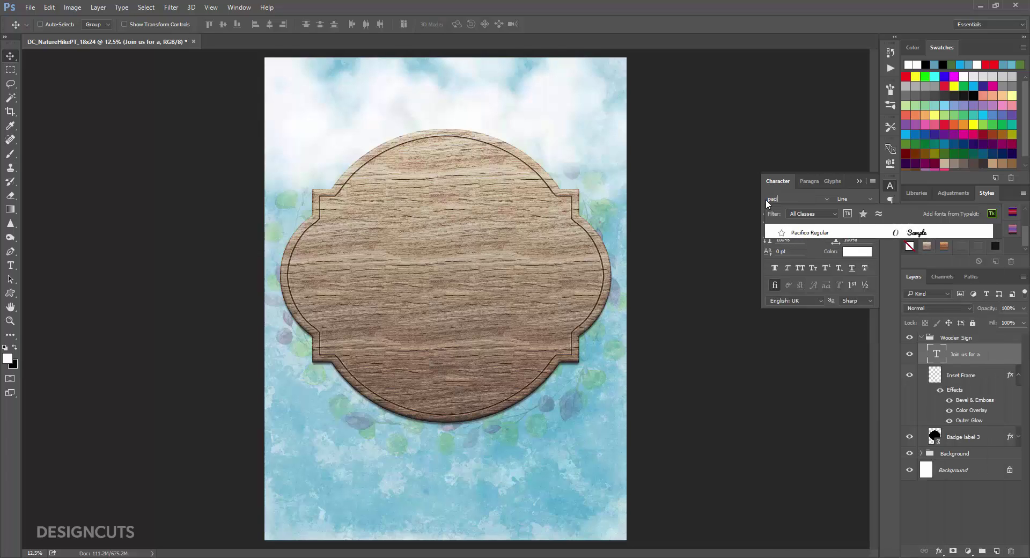
type("fic")
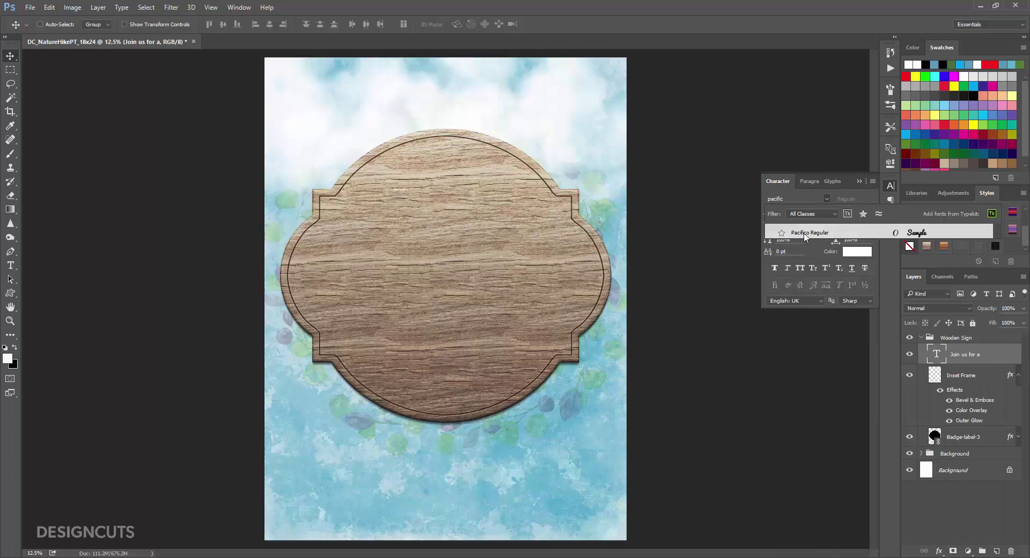
left_click(804, 233)
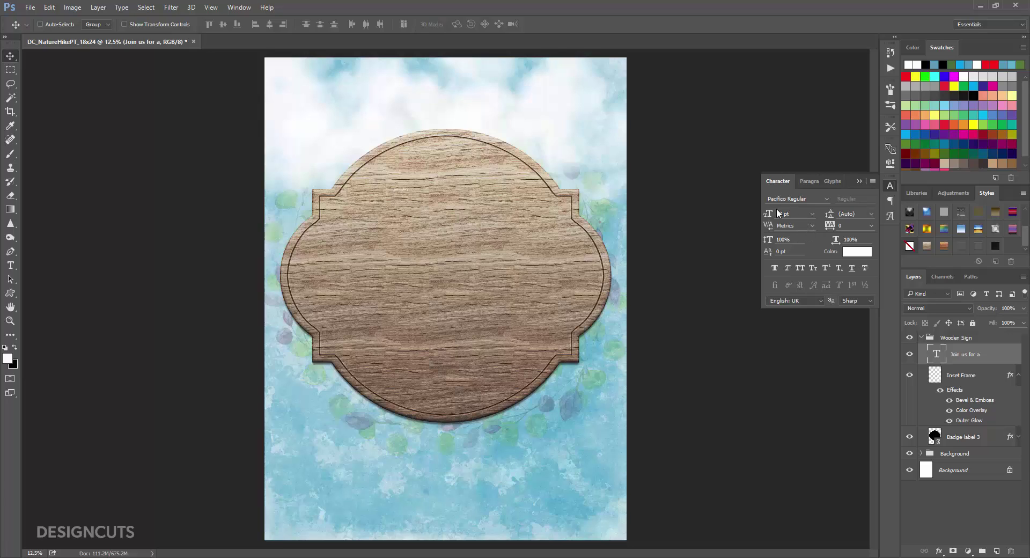
left_click_drag(776, 214, 785, 212)
type("120")
key("Return")
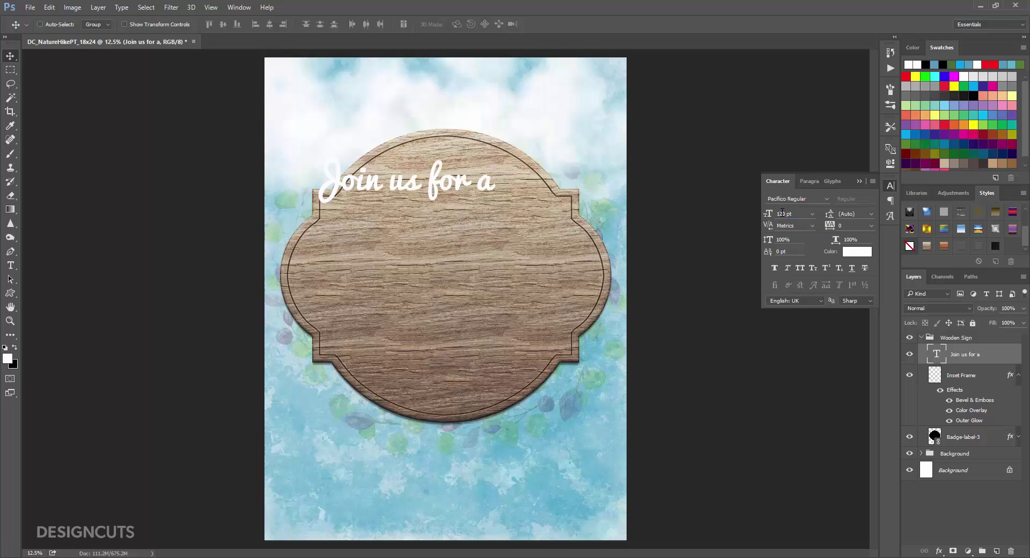
Center the "Join us for a" text in the upper part of the sign and apply the Carving 2 style to it
left_click_drag(461, 198, 524, 221)
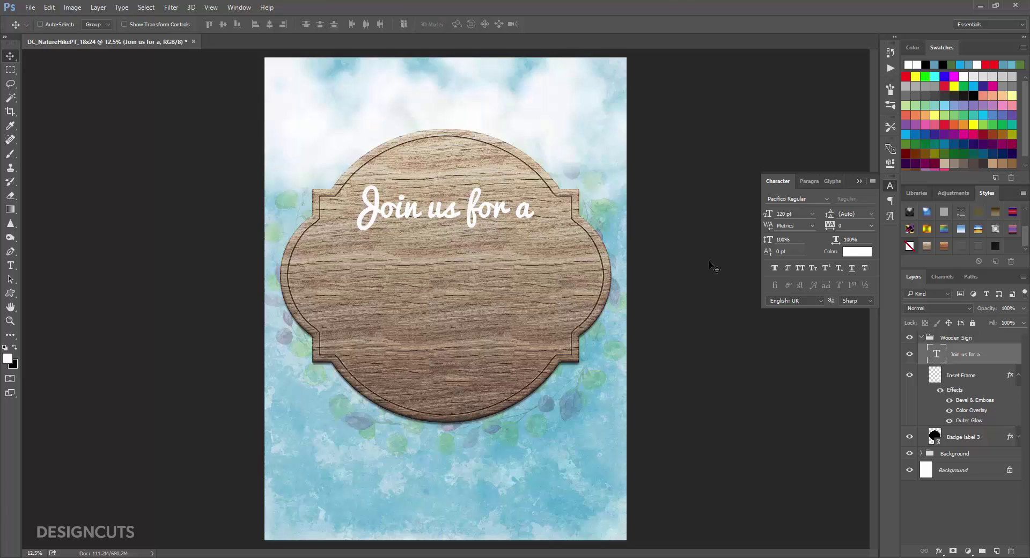
left_click(995, 247)
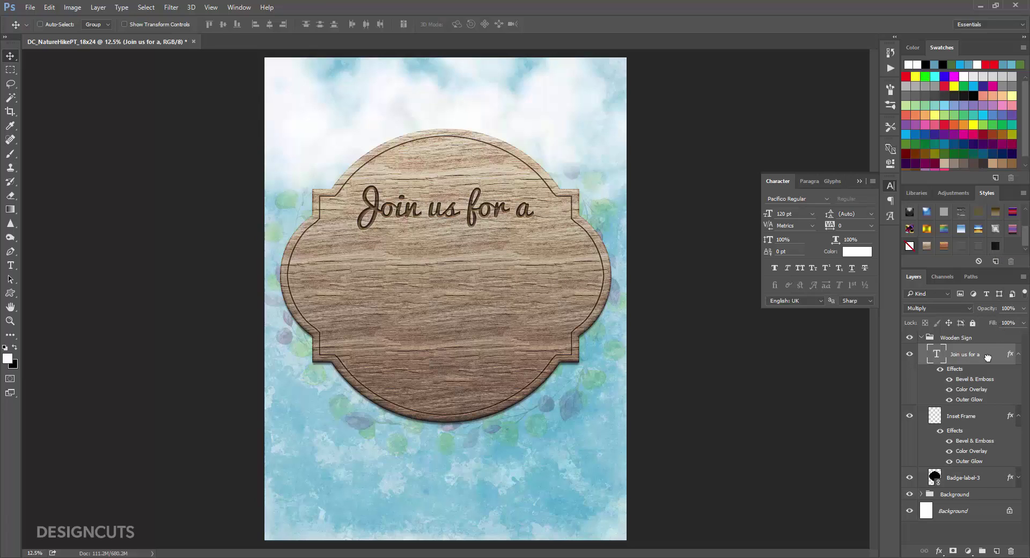
Duplicate the "Join us for a" layer, collapse the lower layers' effects lists and move the copy straight down to the sign's lower part
left_click_drag(987, 358, 996, 551)
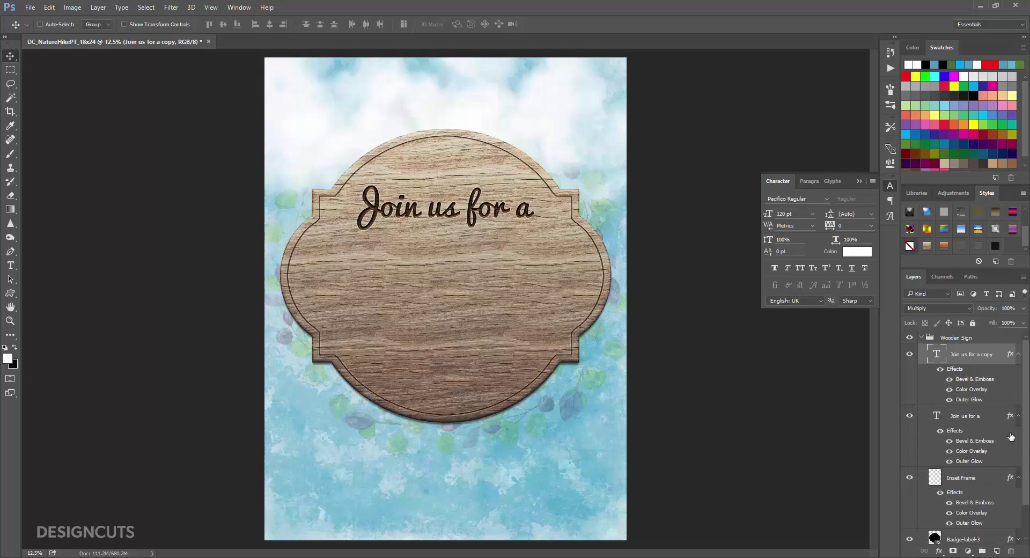
left_click(1018, 416)
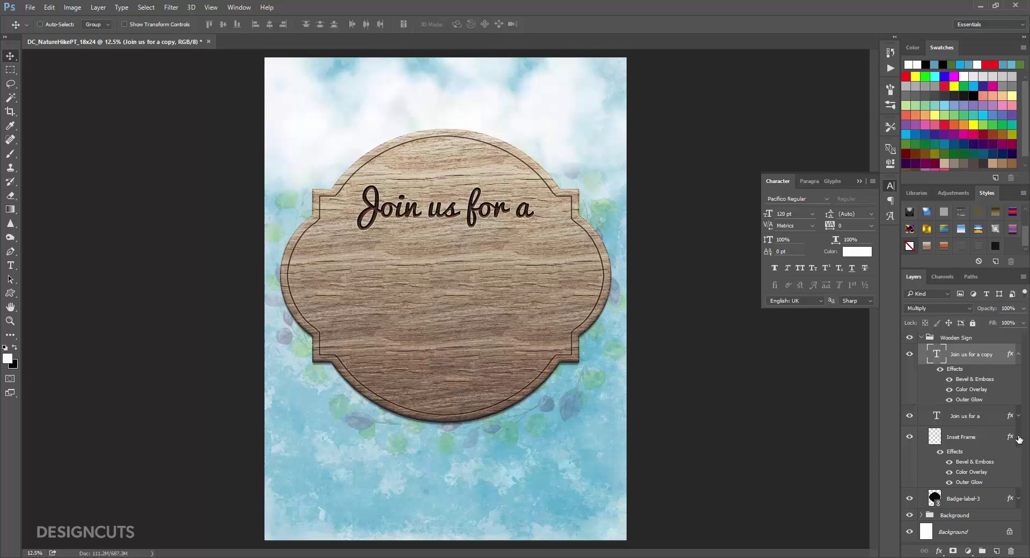
left_click(1018, 438)
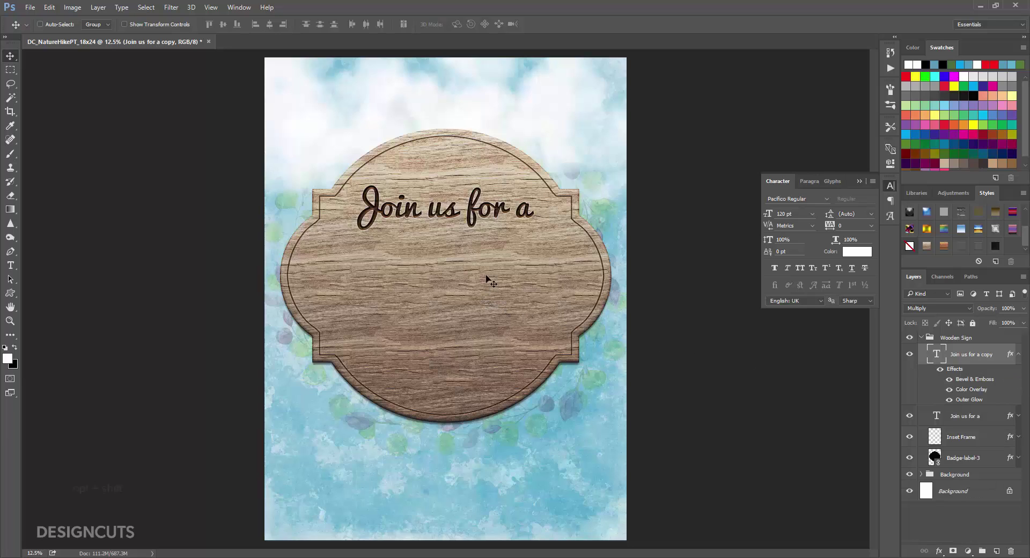
left_click_drag(496, 218, 497, 343)
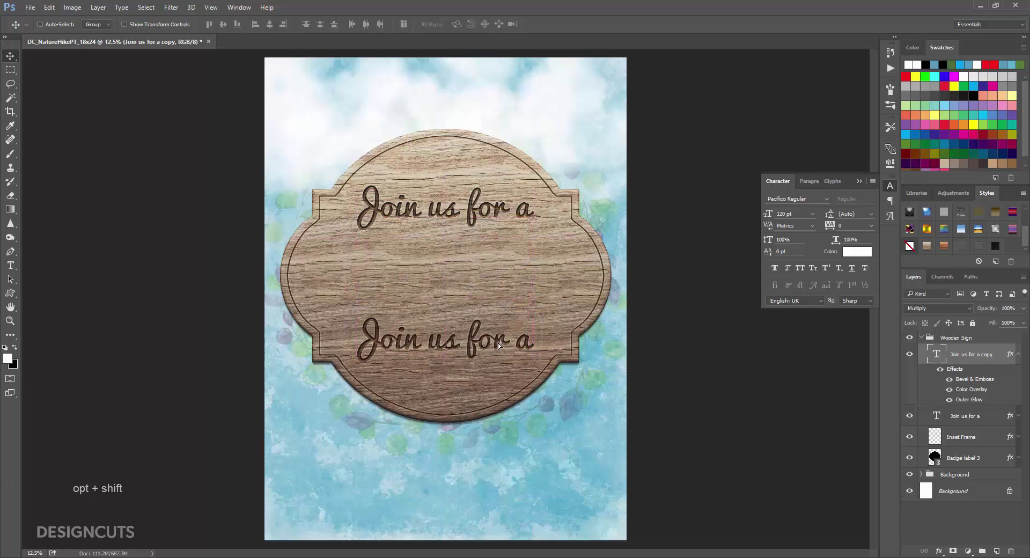
Replace the copied line's text with "through nature"
key("t")
triple_click(474, 343)
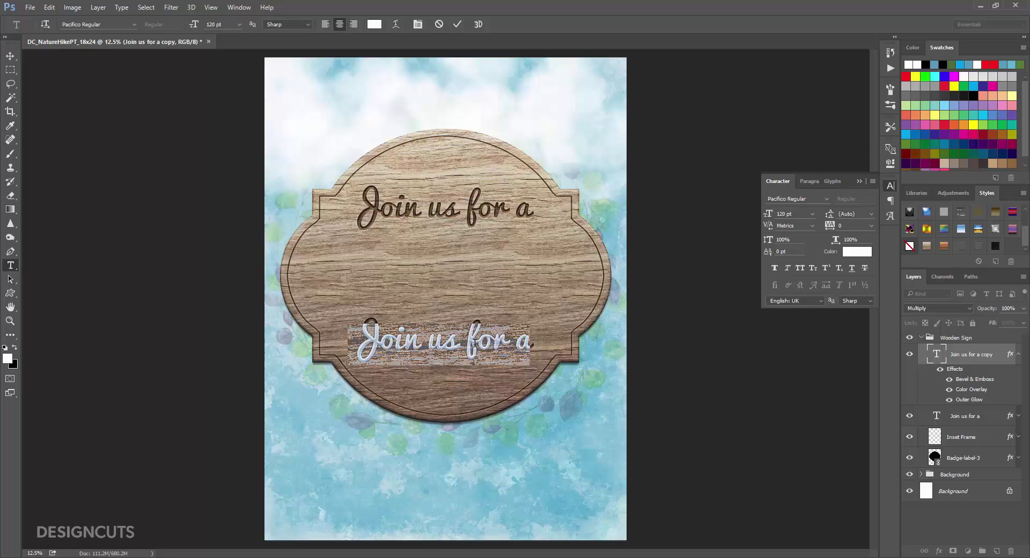
type("through nature")
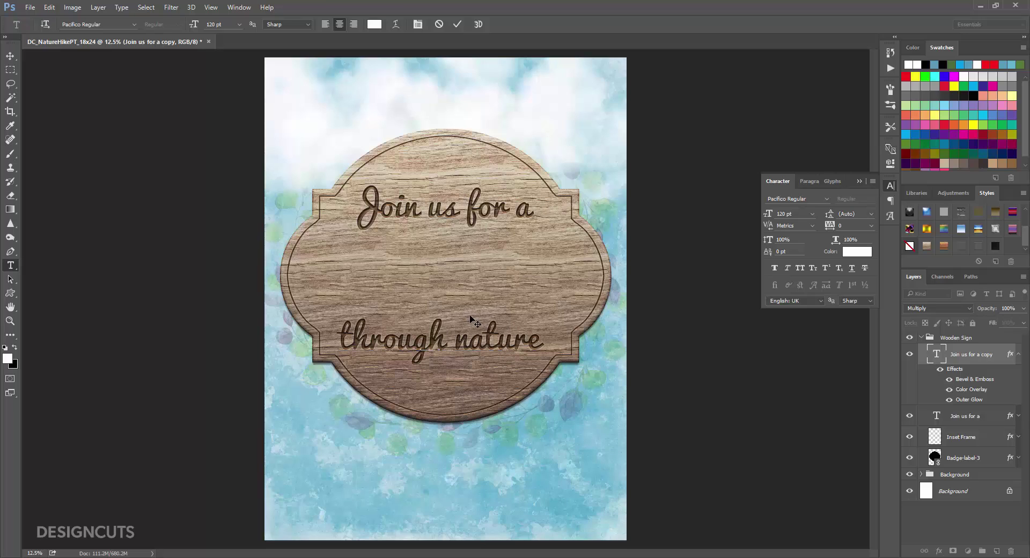
left_click(10, 56)
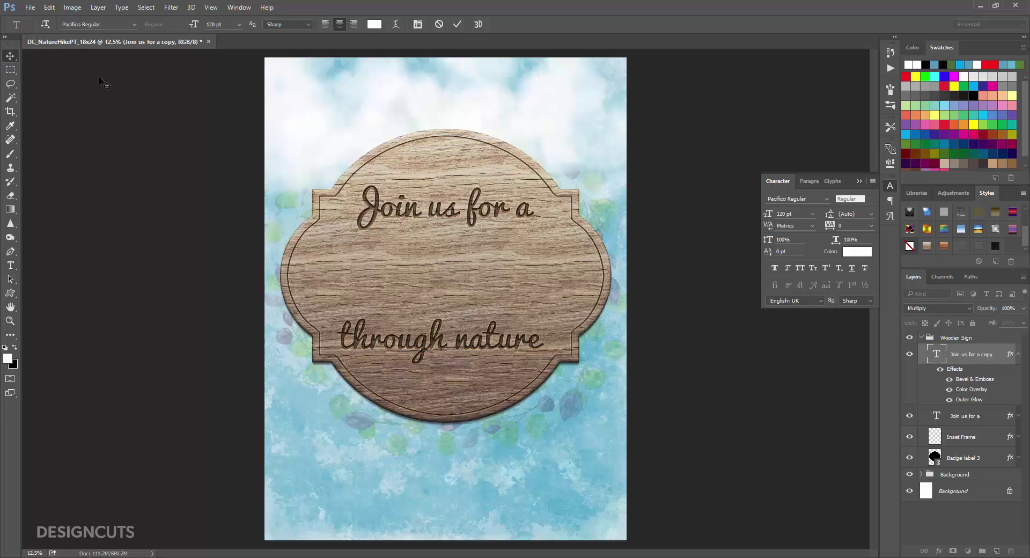
Set the "through nature" text to 110 pt and re-center it on the lower part of the sign
double_click(780, 213)
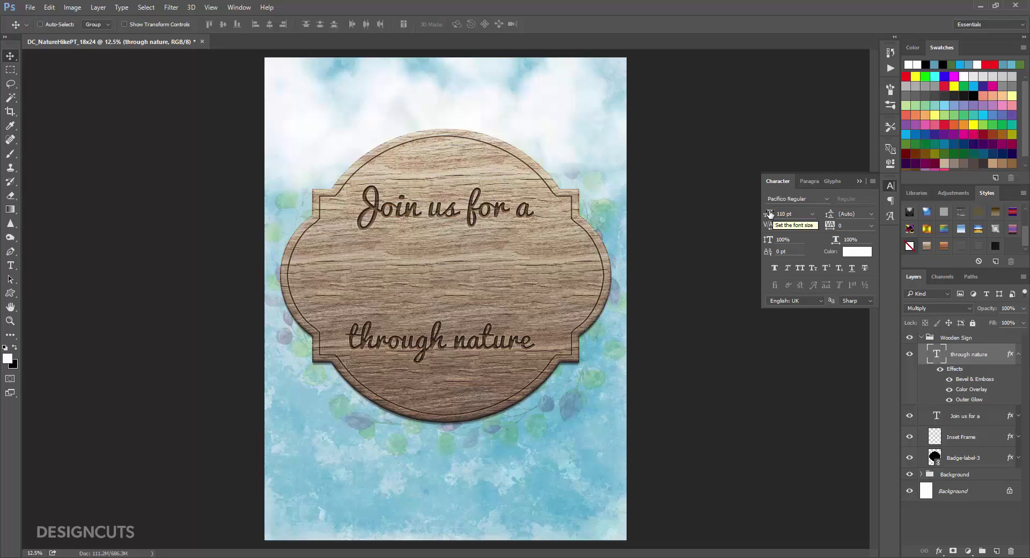
left_click_drag(530, 349, 535, 351)
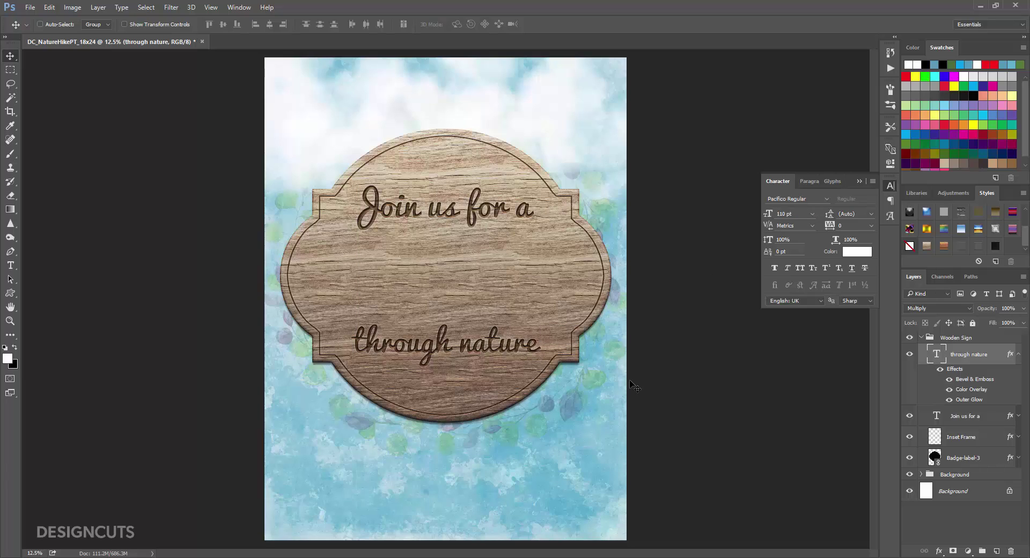
Add the text line "LEARN MORE AT DESIGNCUTS.COM" below "through nature" on the sign
key("t")
left_click(398, 391)
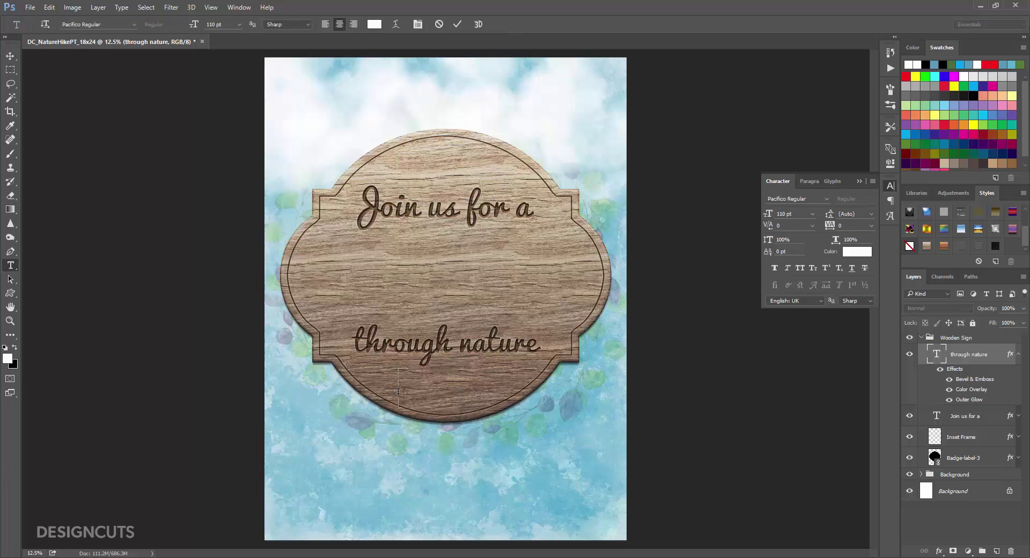
type("LEARN")
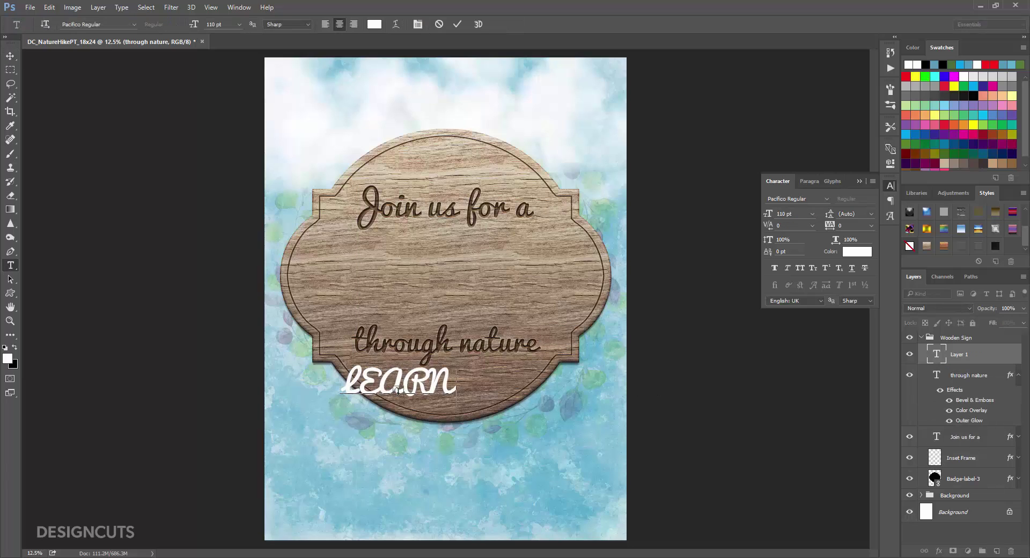
type(" MORE AT DESIGNC")
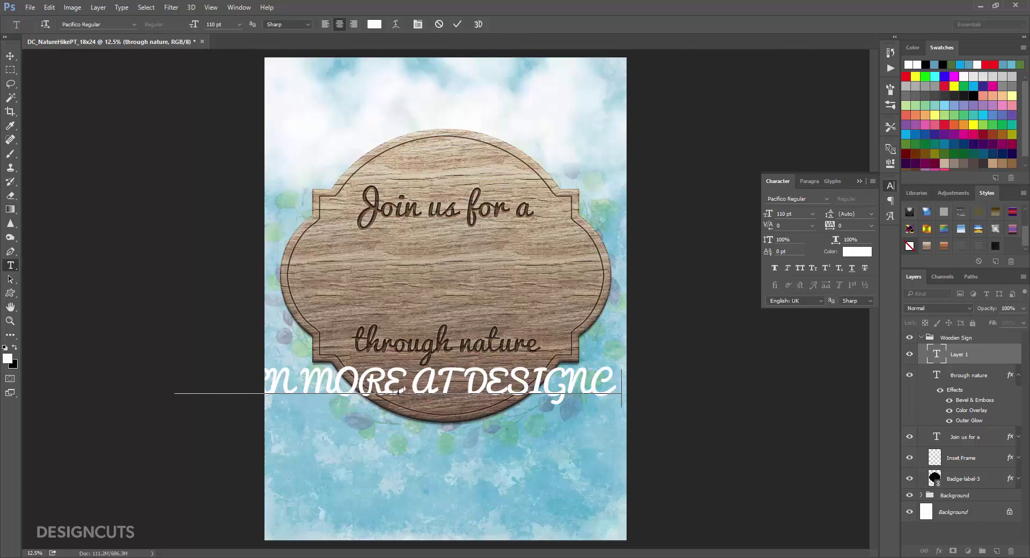
type("UTS.CO")
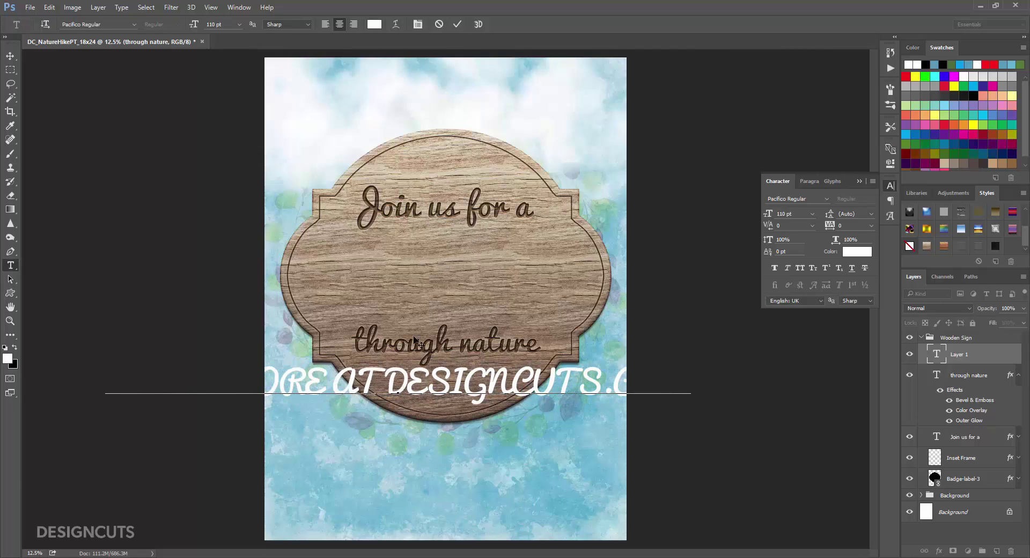
left_click(10, 55)
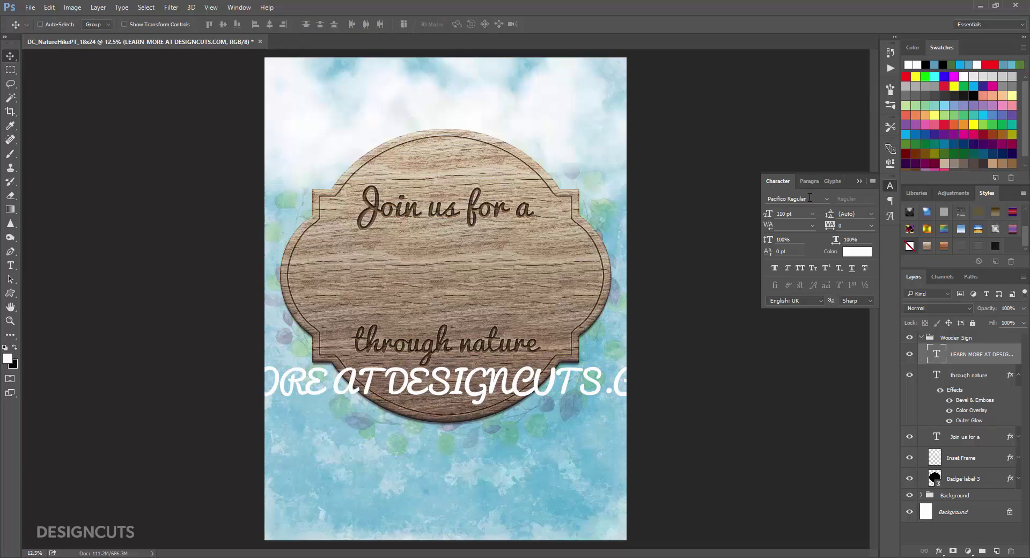
Set the "LEARN MORE AT DESIGNCUTS.COM" line to Hogar Bold at 36 pt and center it beneath "through nature"
left_click(764, 197)
type("HOGAR")
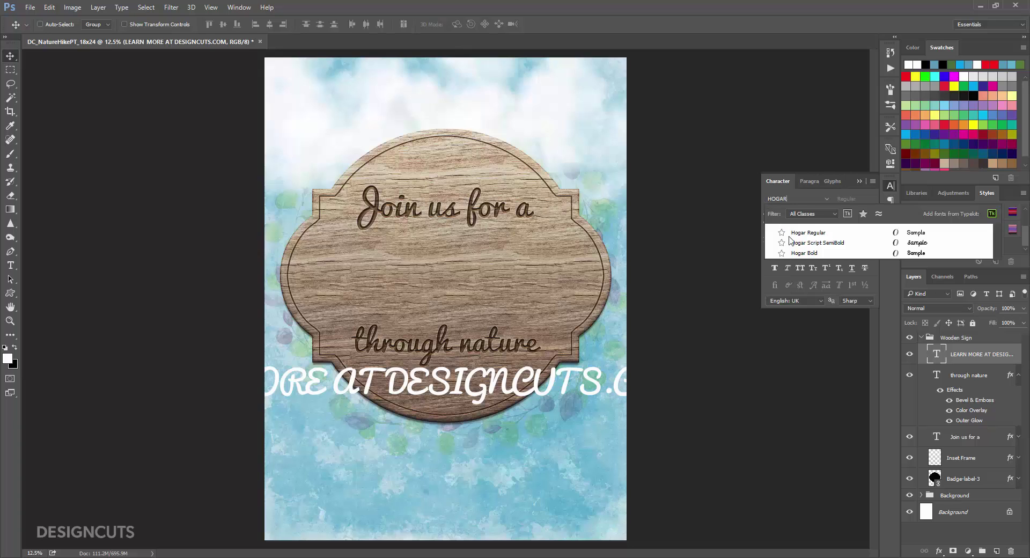
left_click(801, 252)
left_click(813, 214)
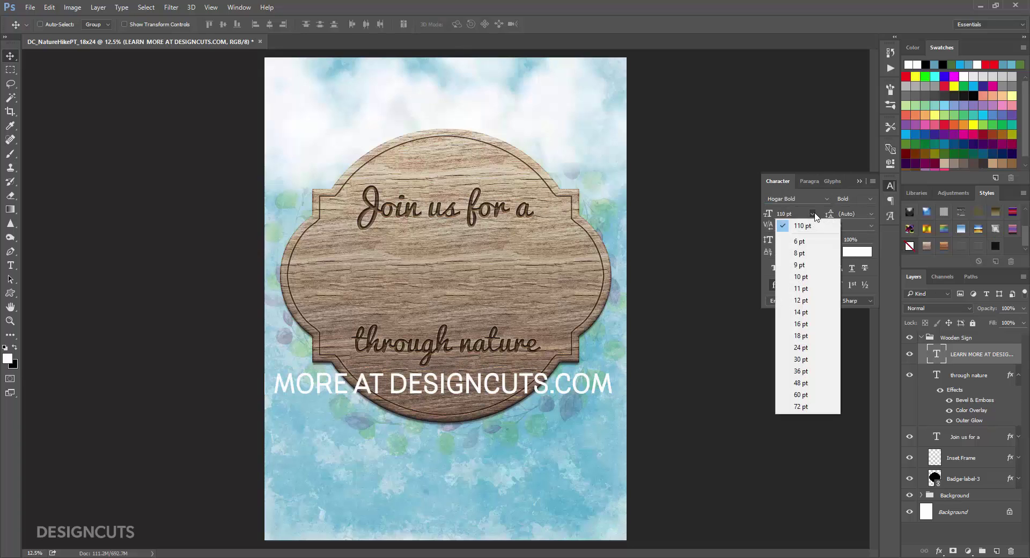
left_click(807, 371)
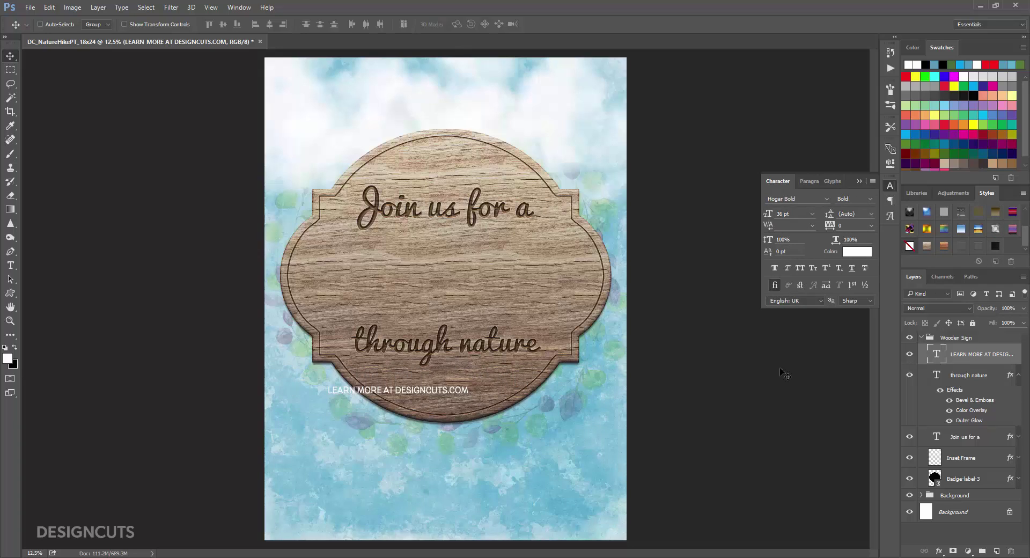
left_click_drag(429, 404, 476, 389)
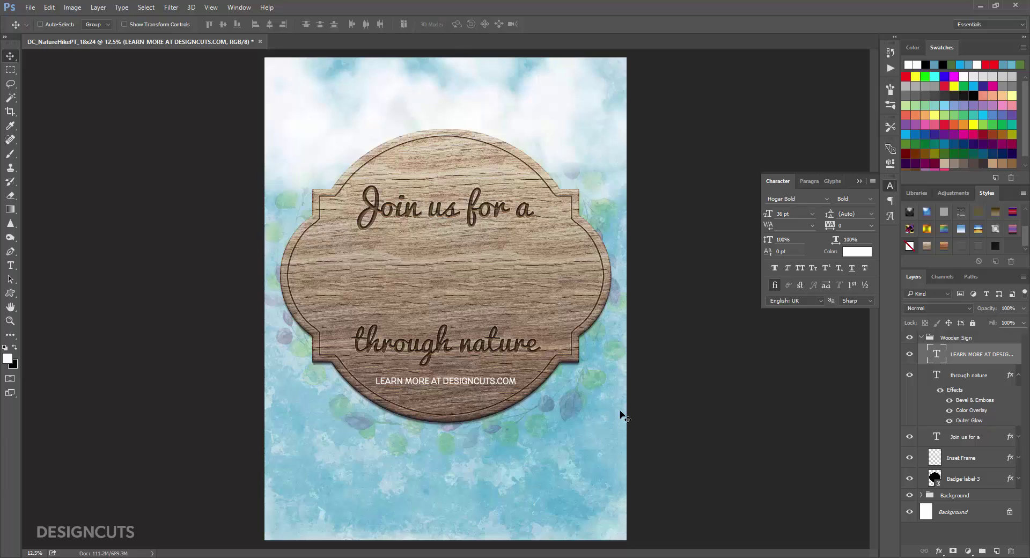
Apply the same carved style to the "LEARN MORE" line, move it up slightly and collapse the text layers' effects lists
left_click(993, 247)
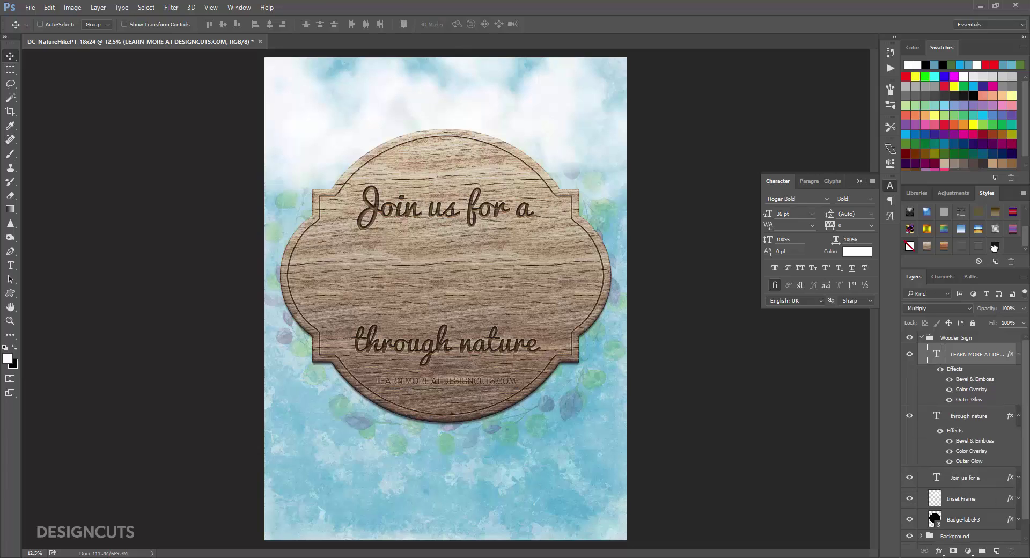
left_click_drag(489, 381, 489, 371)
left_click(1017, 354)
left_click(1018, 375)
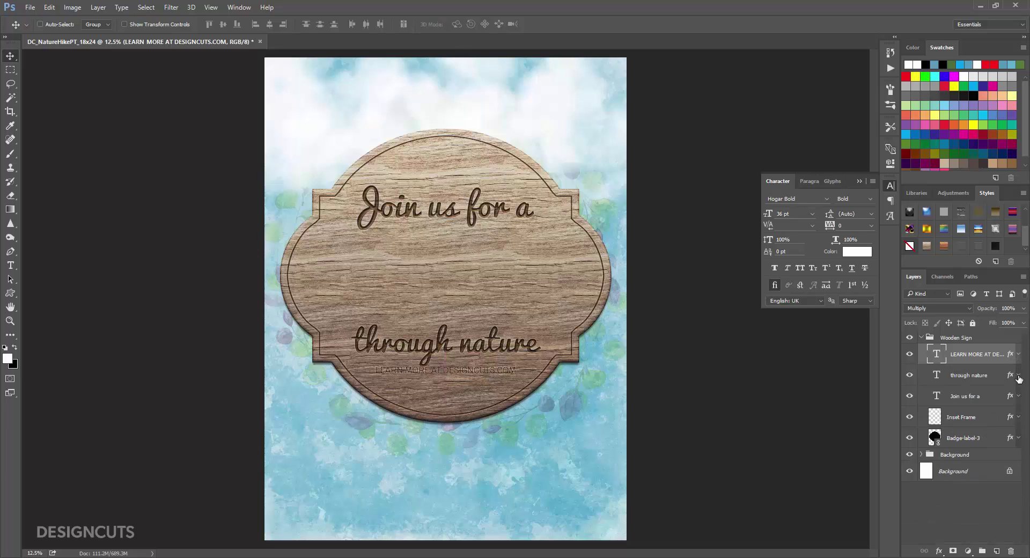
Move "through nature" up slightly and adjust the "LEARN MORE" line to leave a small gap between them
left_click(990, 375)
left_click_drag(485, 355, 485, 350)
left_click(981, 355)
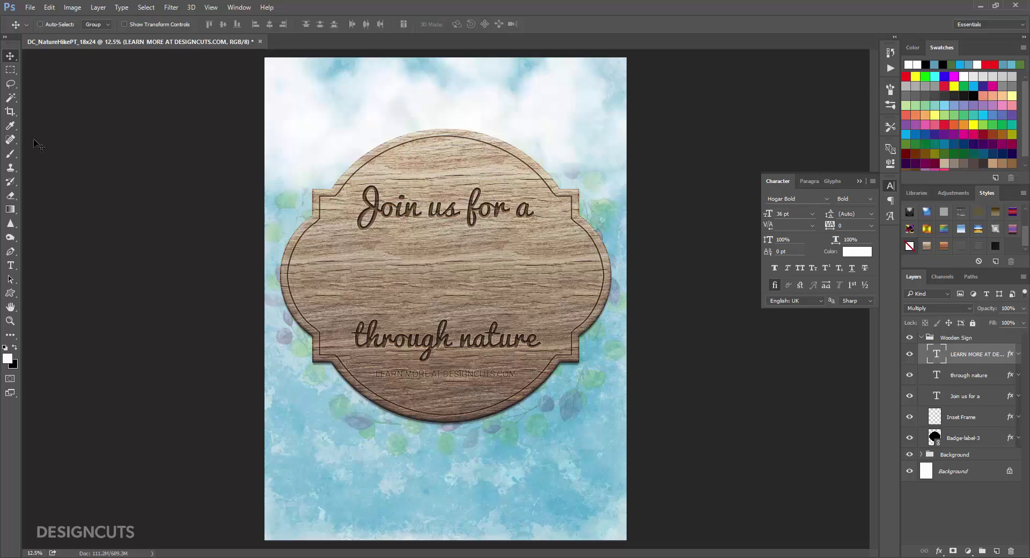
Add a new "HIKE" text layer in the middle of the sign
left_click(10, 265)
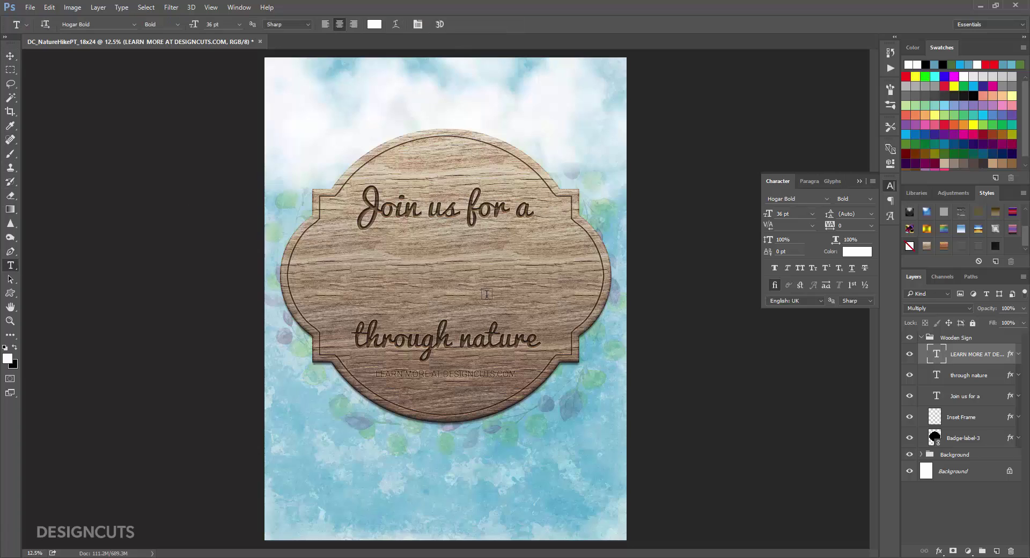
left_click(382, 270)
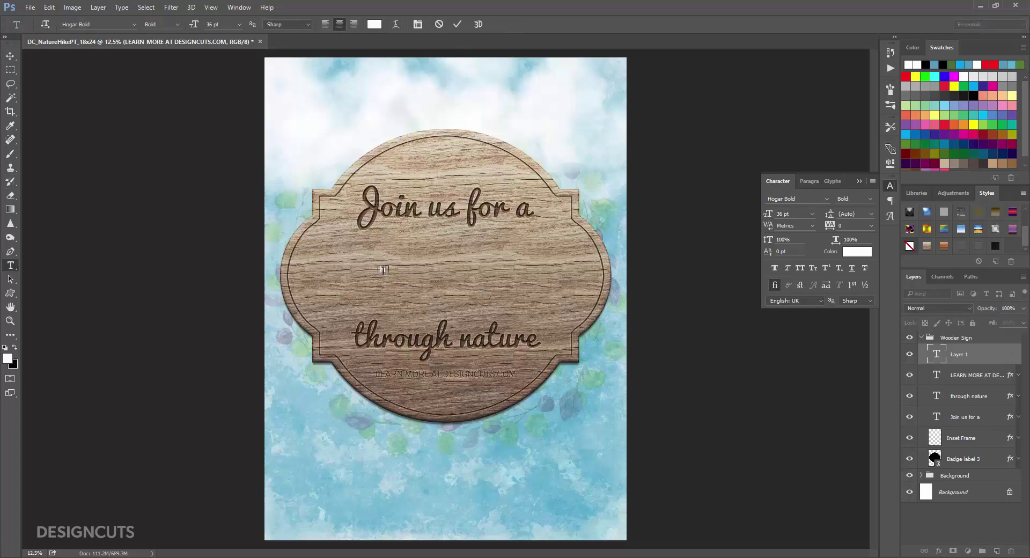
type("HIKE")
left_click(10, 56)
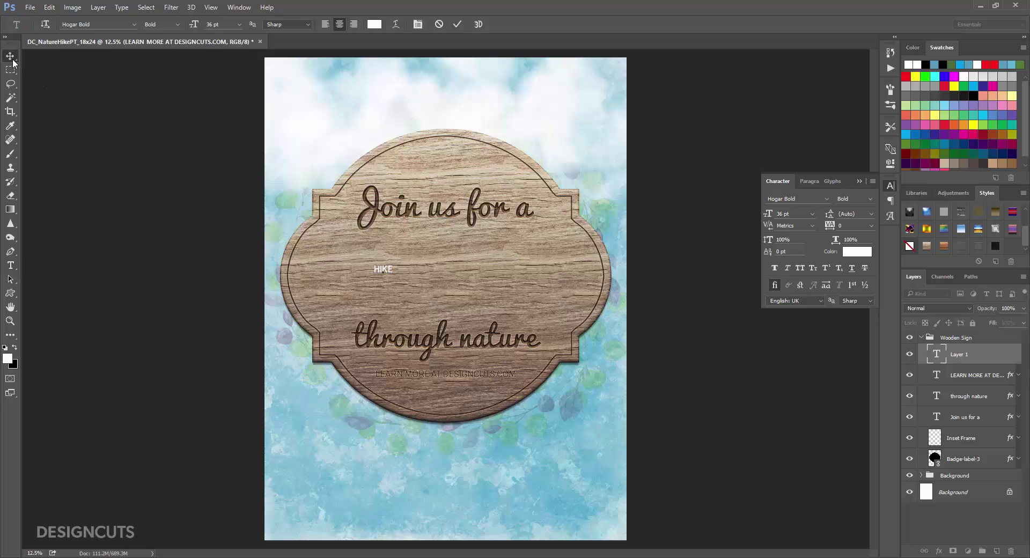
Set the "HIKE" text to Abrade Black at 360 pt and center it between the two script lines
left_click(764, 200)
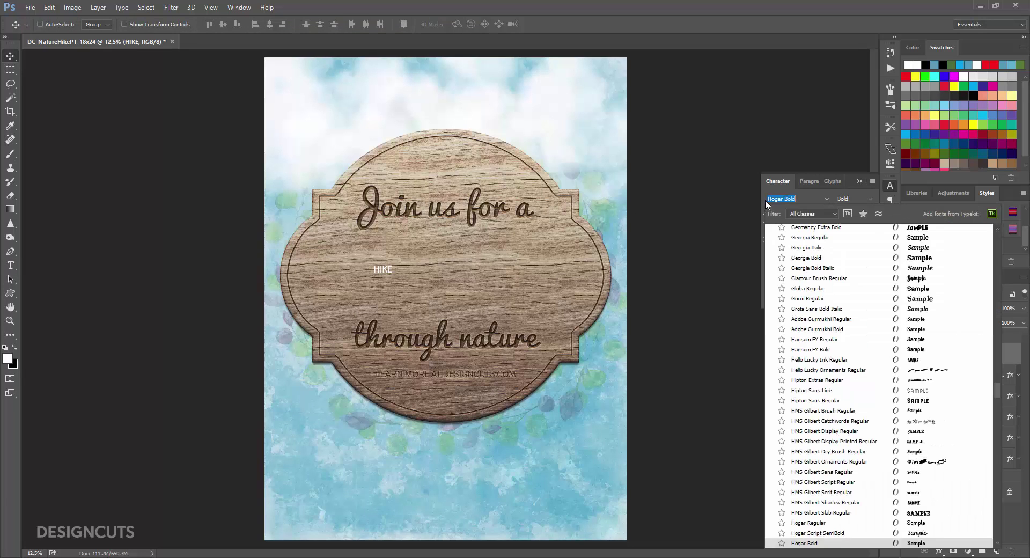
type("abrad")
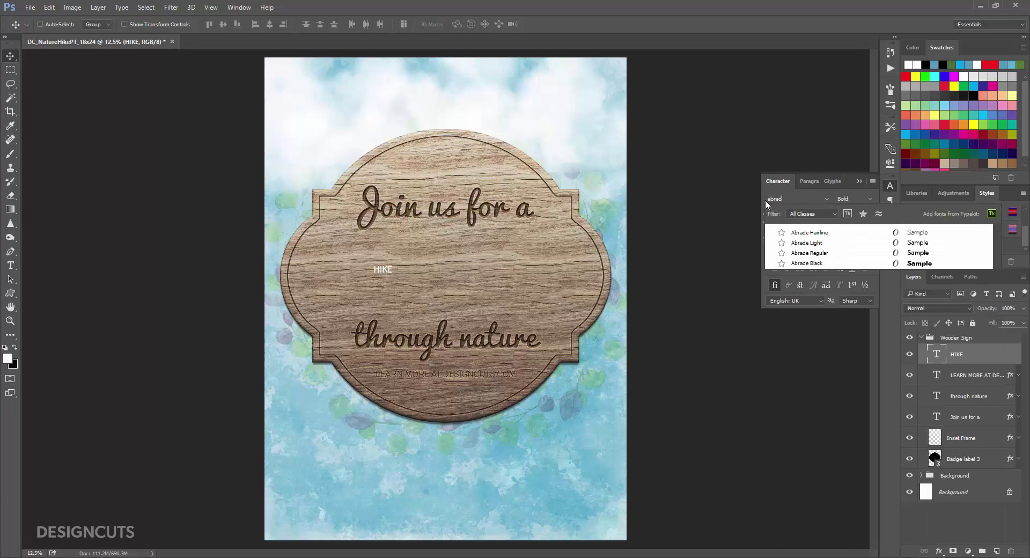
left_click(834, 265)
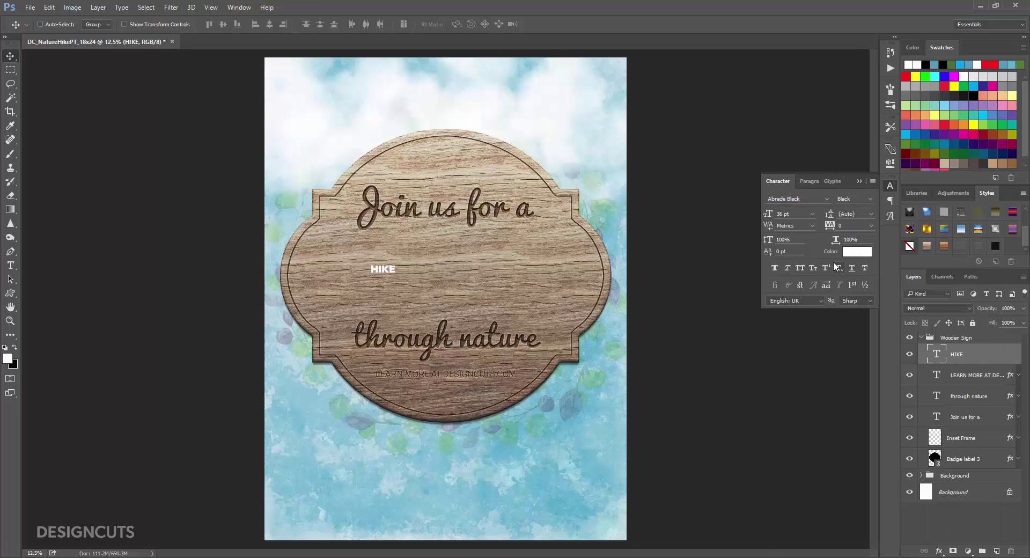
left_click_drag(783, 212, 773, 210)
type("36")
key("Return")
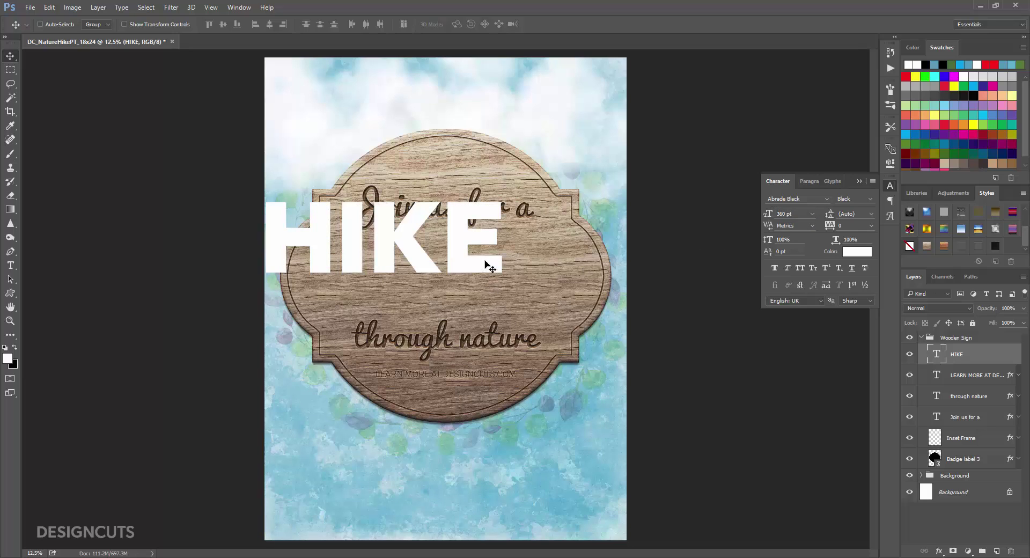
left_click_drag(487, 267, 550, 299)
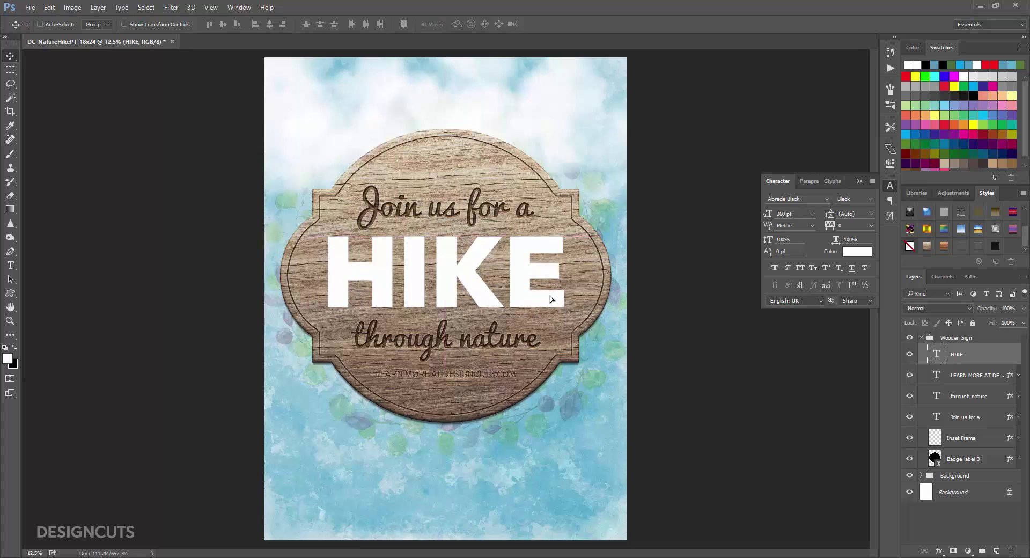
Apply the orange wood layer style to "HIKE" and set its Pattern Overlay scale to 100%
left_click(944, 245)
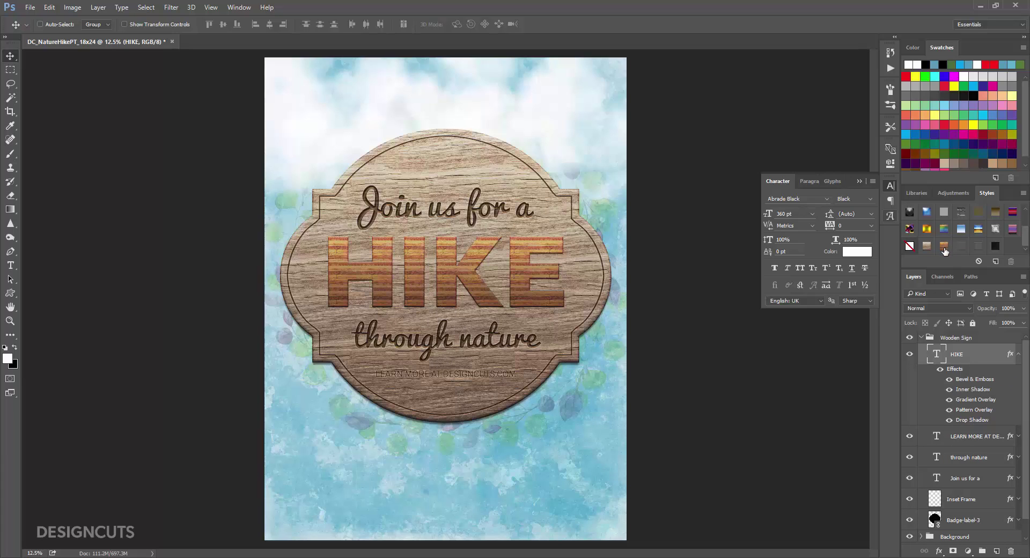
double_click(965, 412)
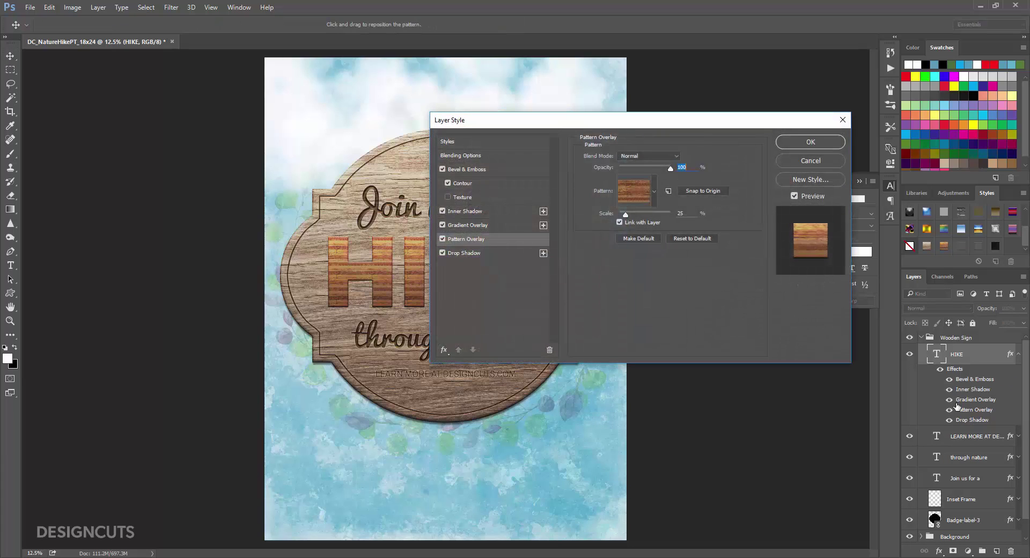
left_click(682, 213)
type("100")
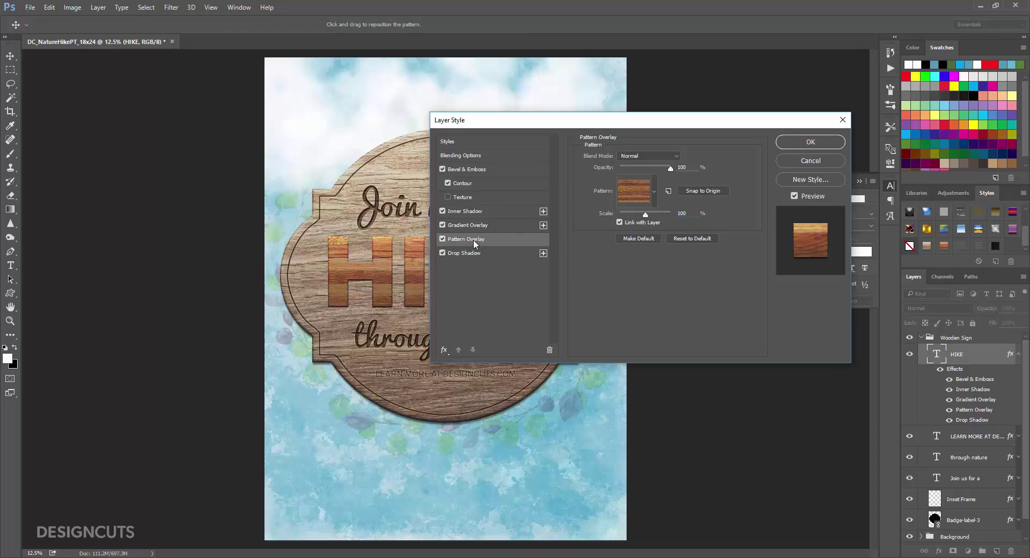
Set the "HIKE" drop shadow's distance to 20 px and size to 30 px
left_click(467, 251)
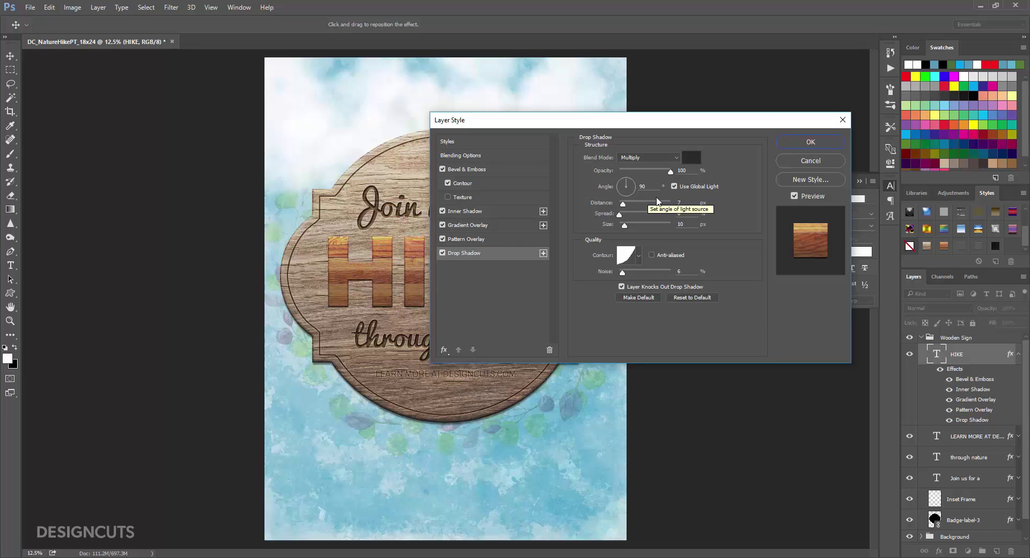
left_click(681, 203)
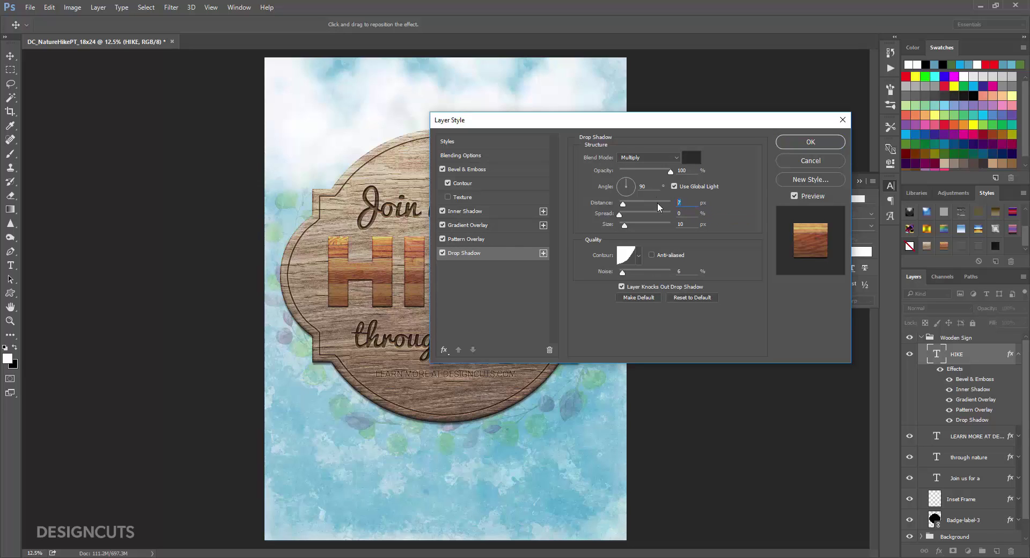
type("20")
key("Tab")
key("Tab")
type("30")
key("Tab")
Add a Color Overlay effect to "HIKE" with the Color blend mode at 75% opacity
left_click(445, 350)
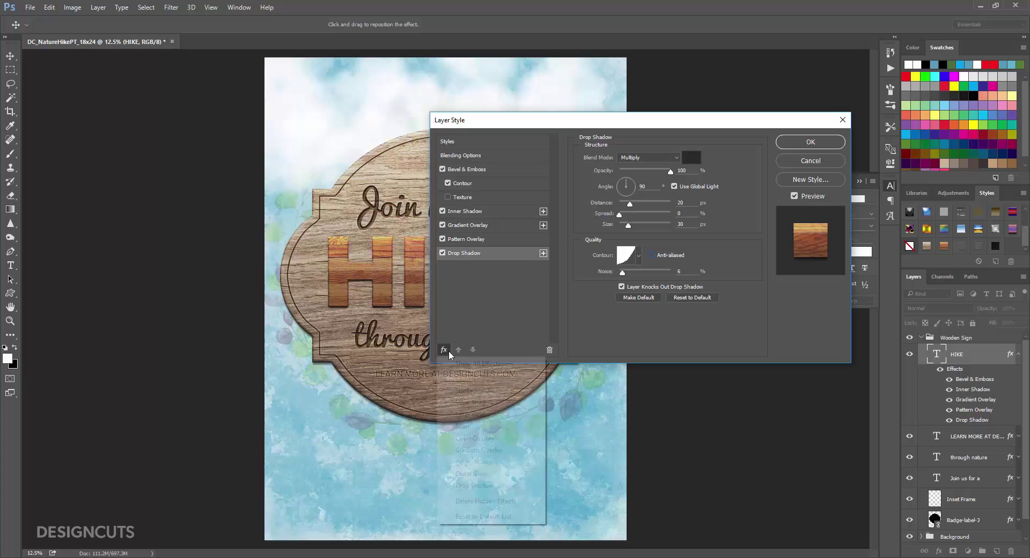
left_click(473, 438)
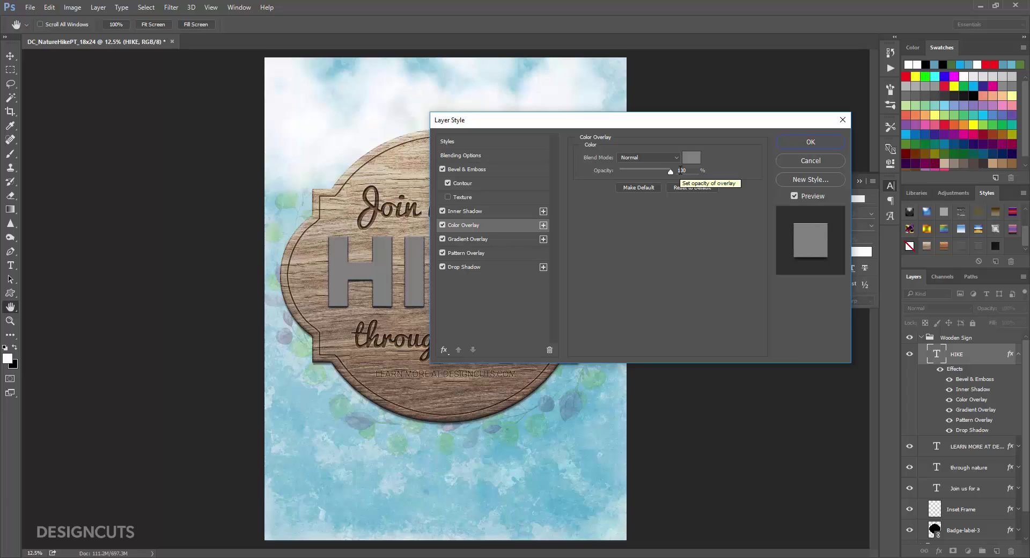
left_click(661, 158)
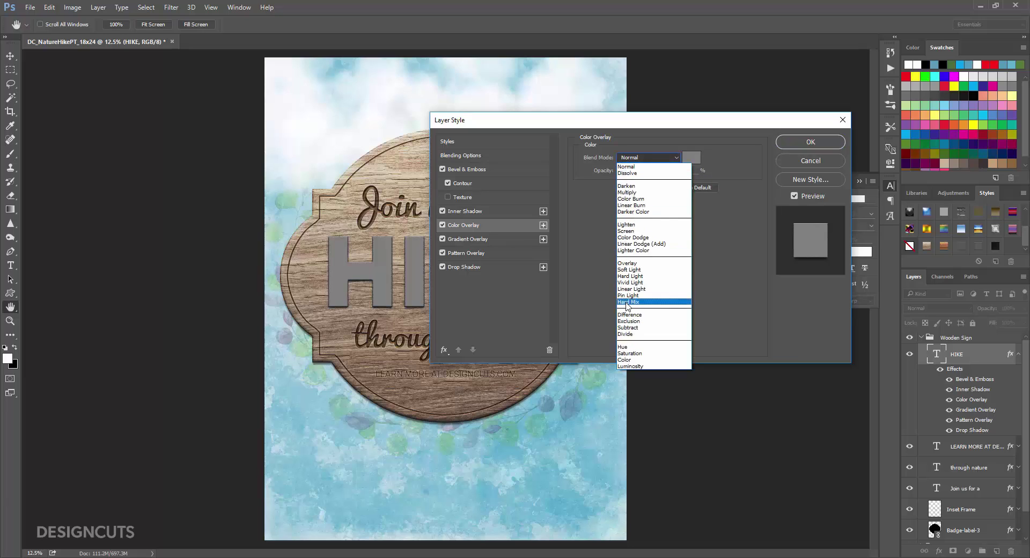
left_click(626, 359)
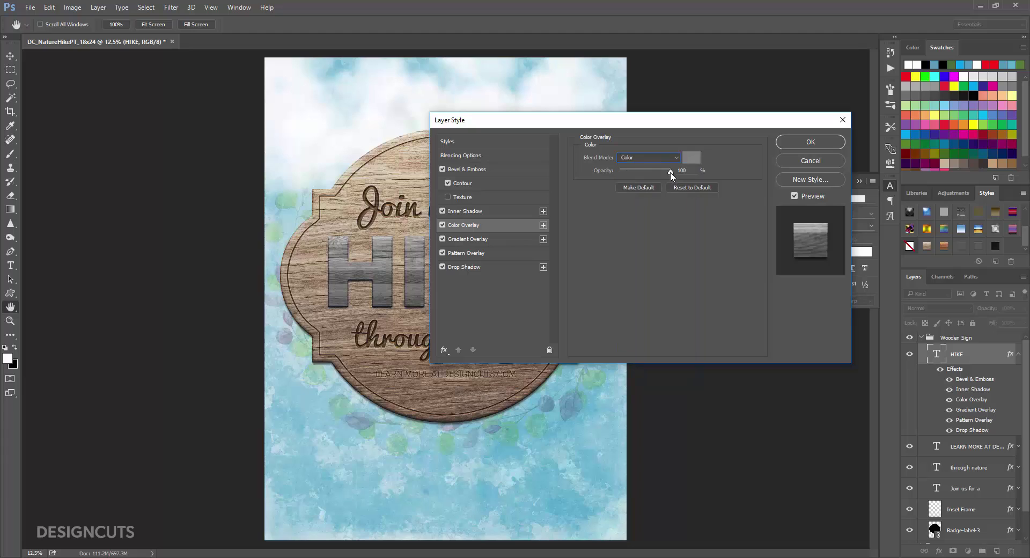
left_click_drag(670, 172, 658, 172)
Set the overlay color to green with RGB values 70, 125, 70 and accept the layer style changes
left_click(688, 156)
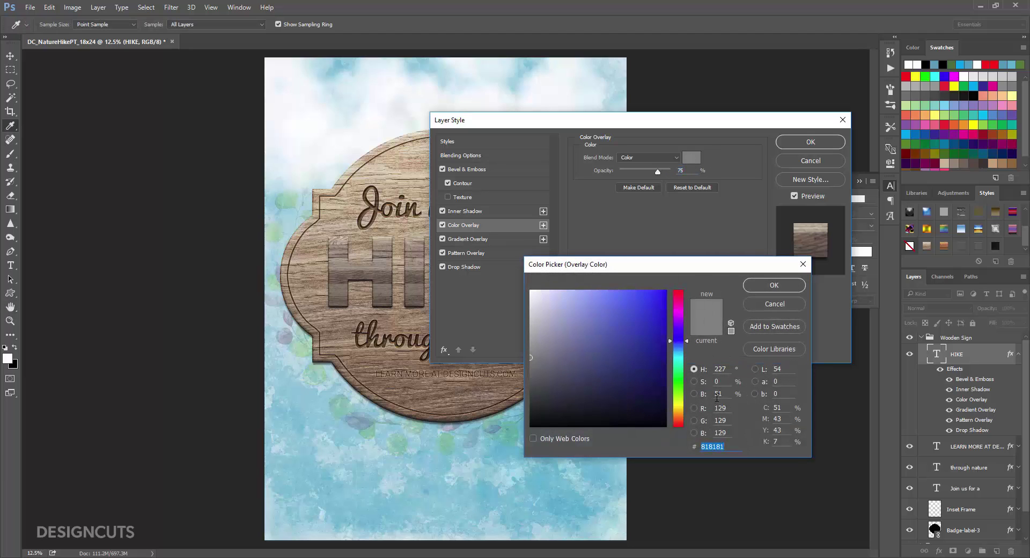
left_click_drag(726, 407, 692, 406)
type("70")
key("Tab")
type("125")
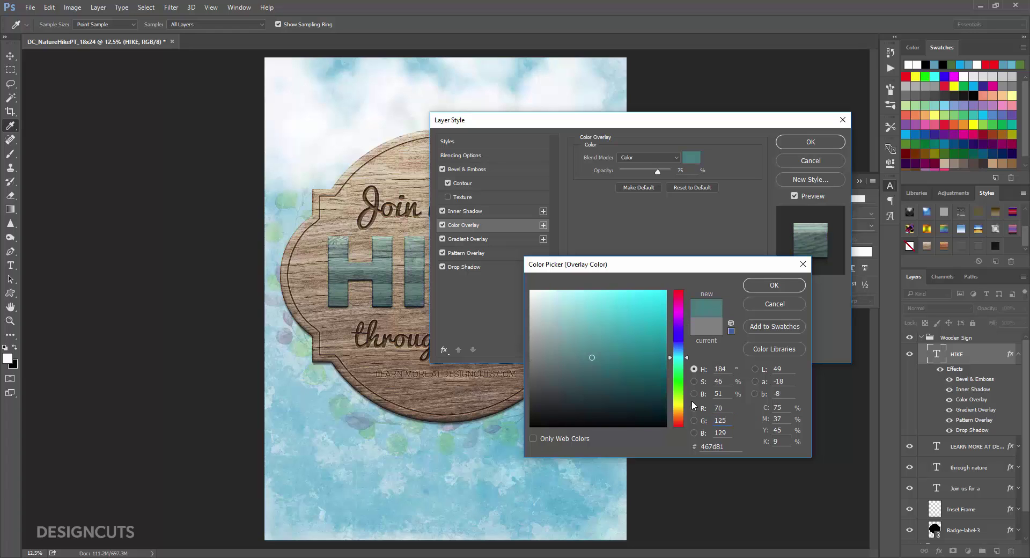
key("Tab")
type("70")
key("Tab")
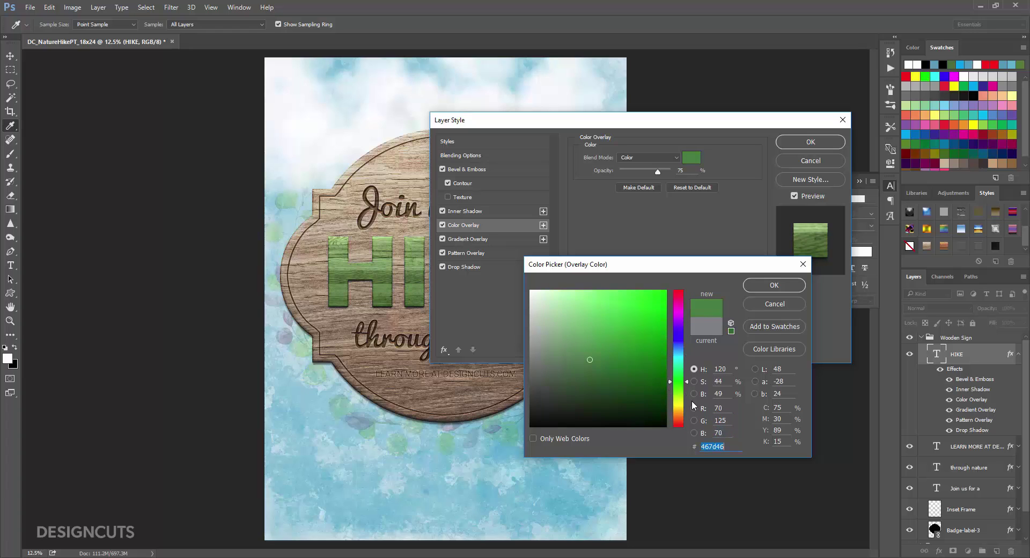
left_click(778, 287)
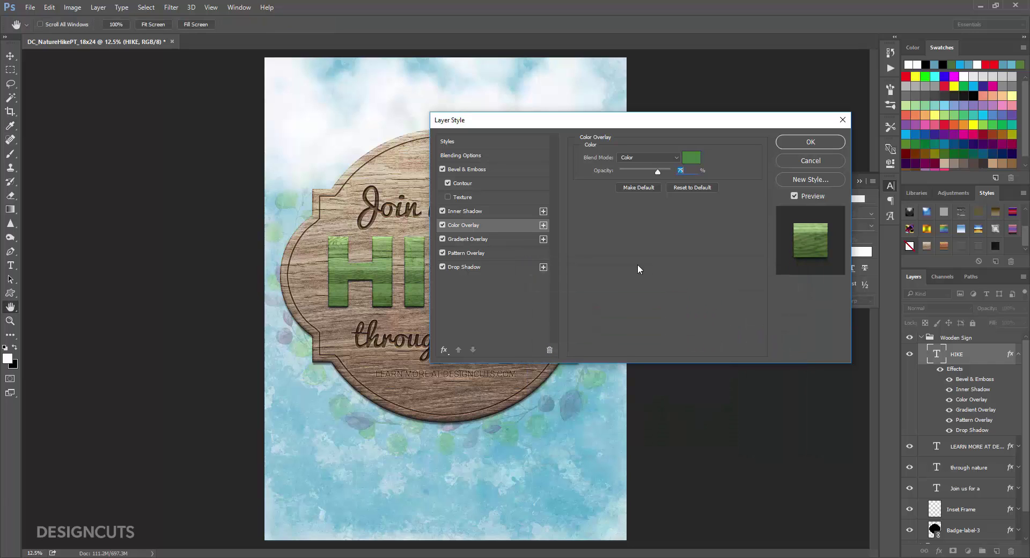
left_click(794, 142)
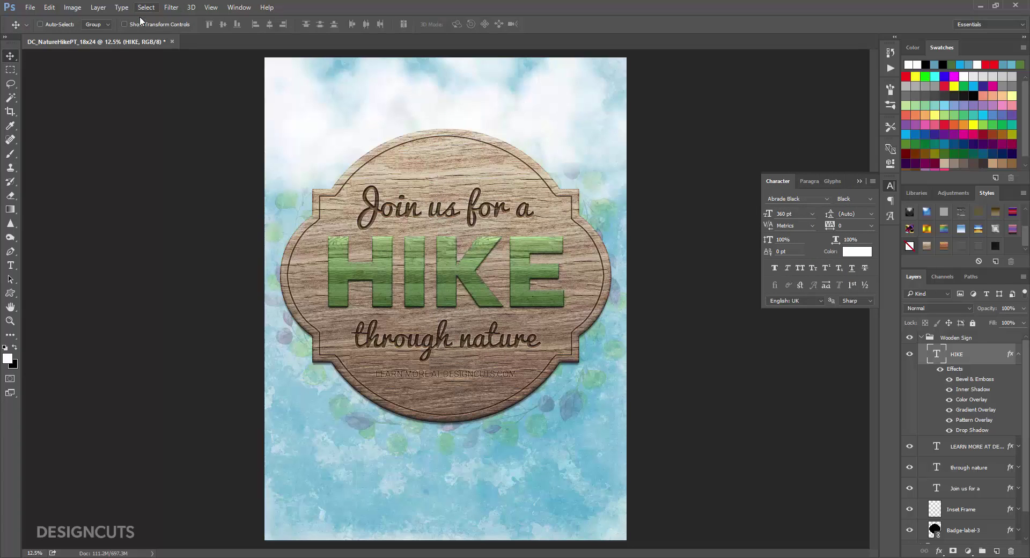
Place the Nail21 image as a linked file and scale it proportionally to 3.5%
left_click(31, 7)
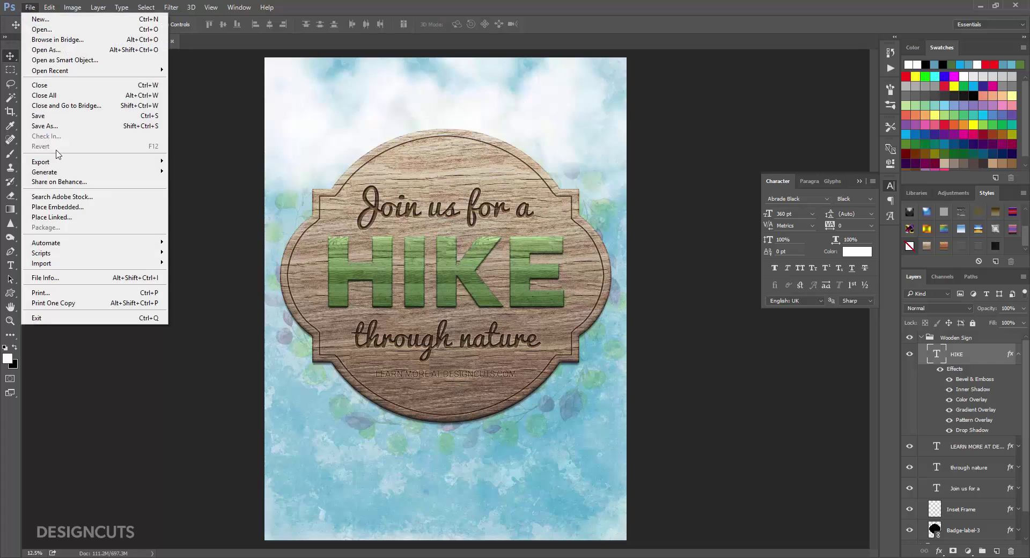
left_click(56, 218)
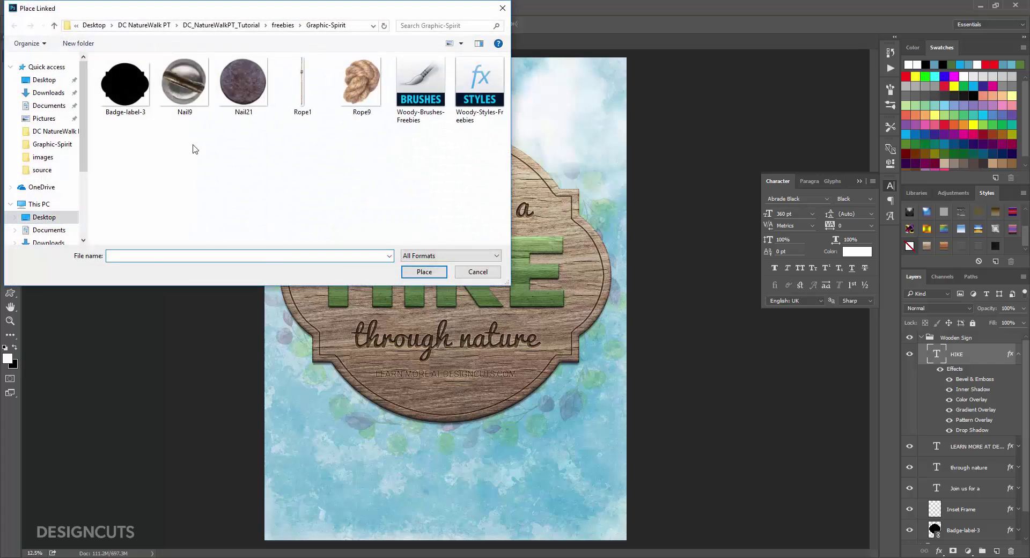
left_click(234, 98)
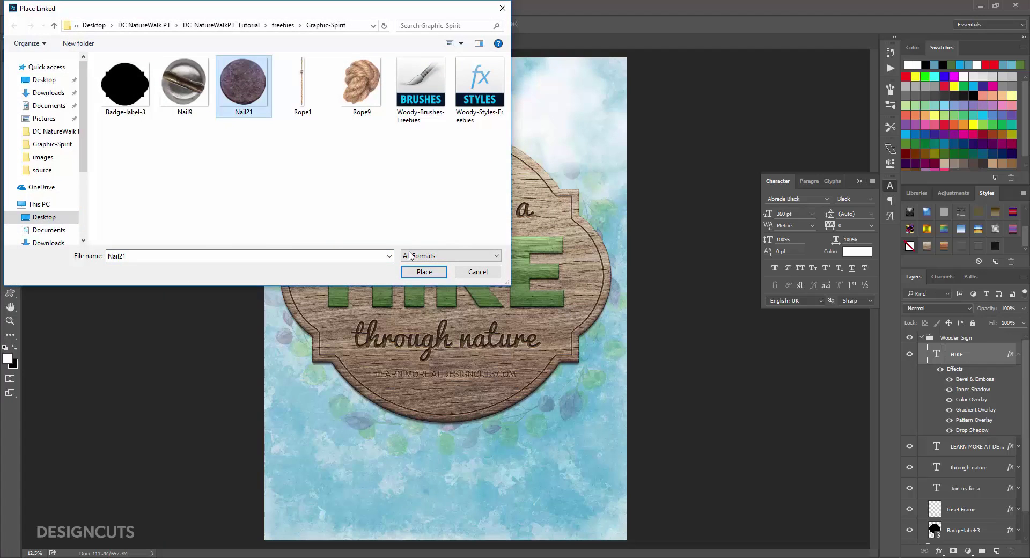
left_click(419, 272)
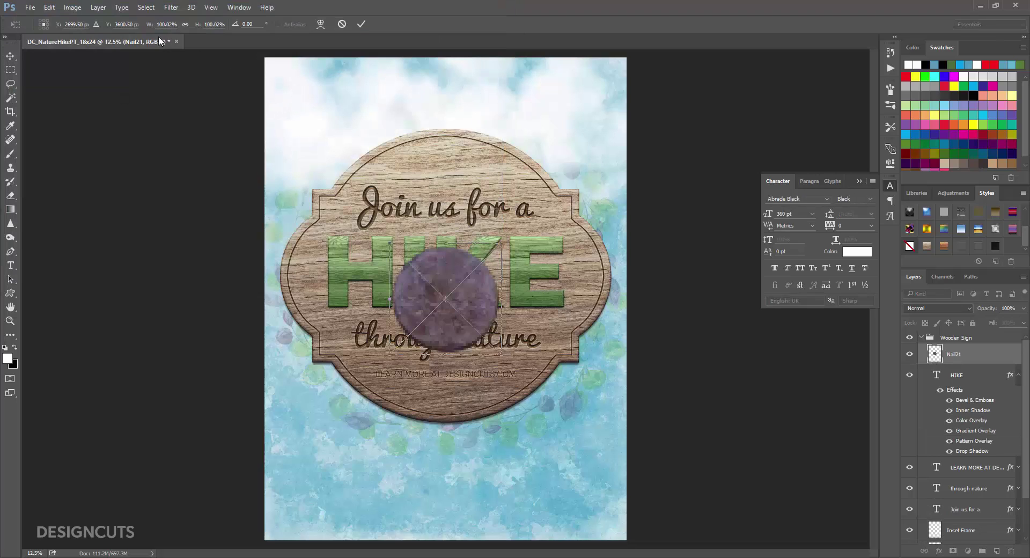
left_click(172, 23)
type("3.5")
key("Return")
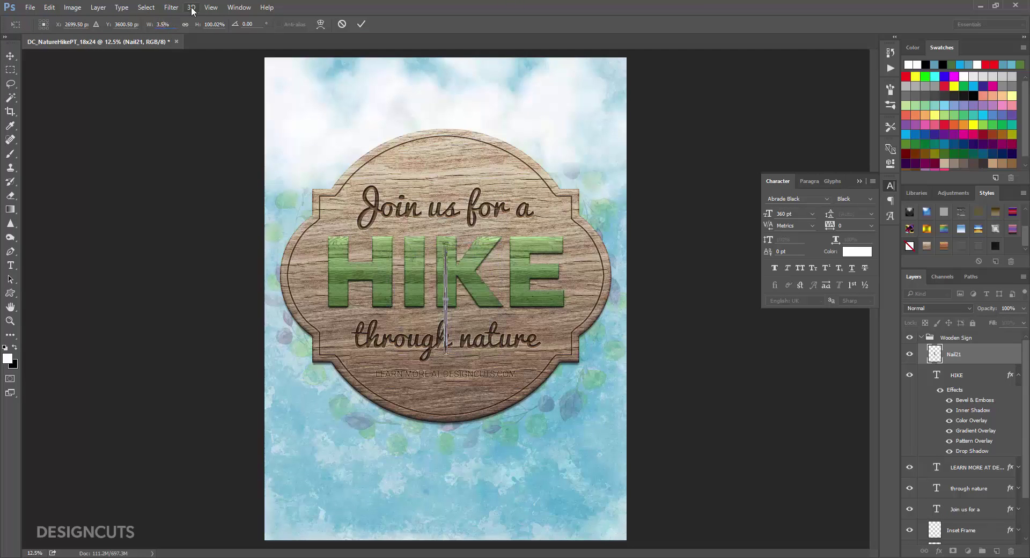
left_click(185, 24)
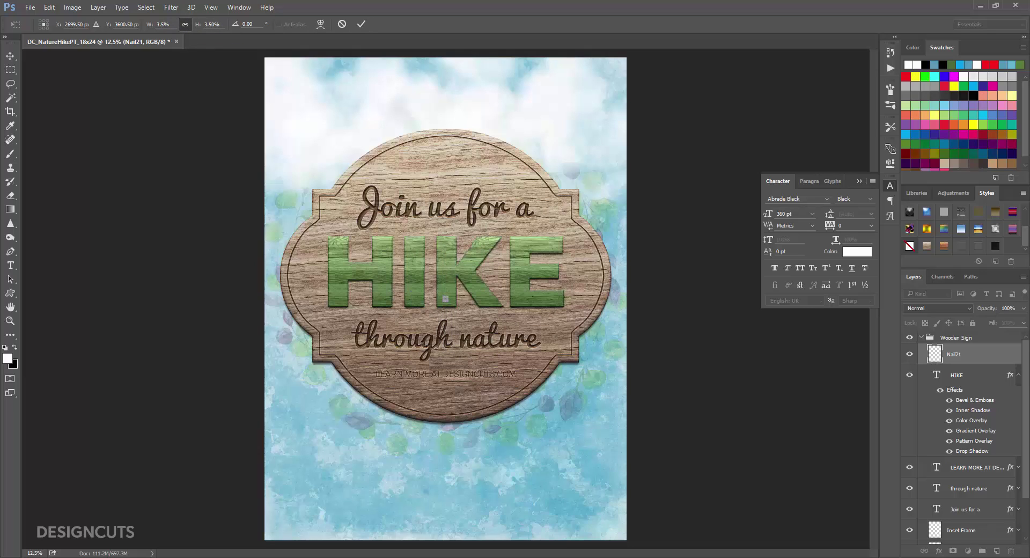
key("Return")
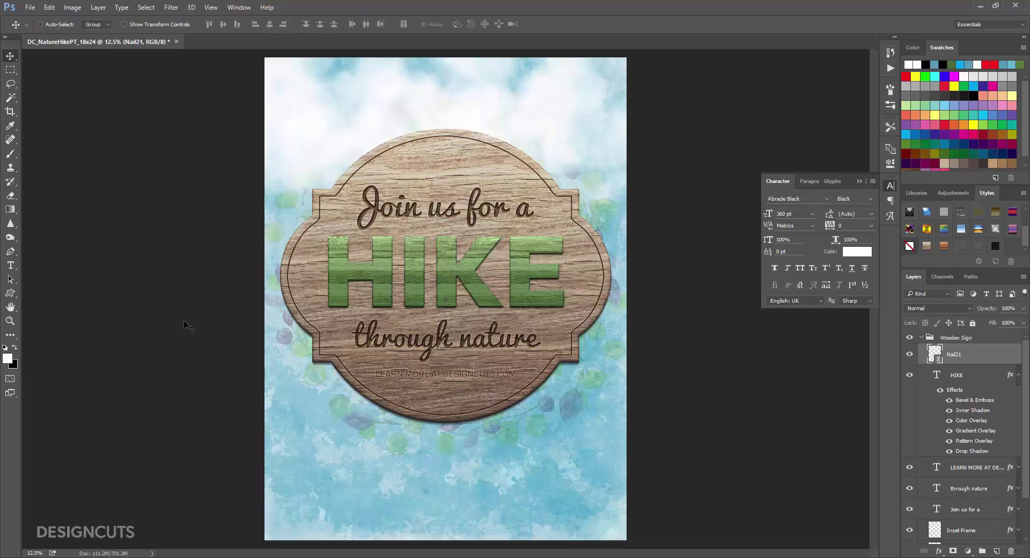
Move the nail to the top of the H's left stem and duplicate it straight down to the stem's bottom
left_click_drag(439, 302, 336, 247)
left_click(9, 320)
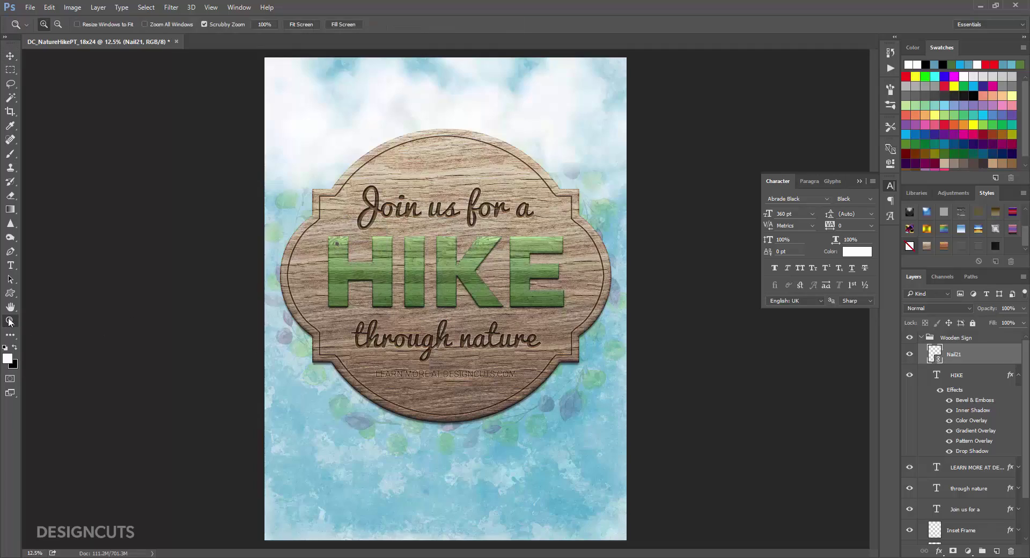
left_click(431, 274)
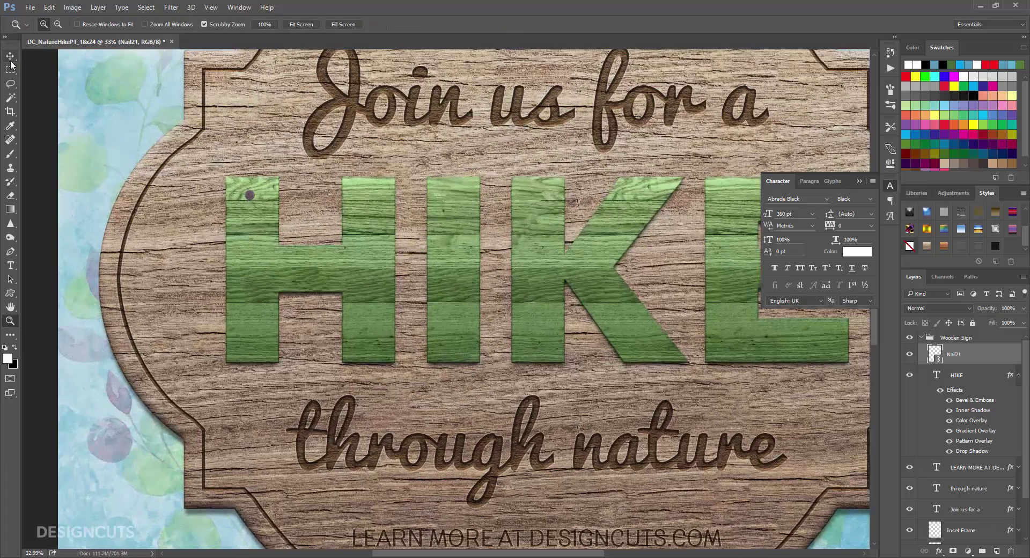
left_click(10, 57)
left_click_drag(251, 199, 255, 197)
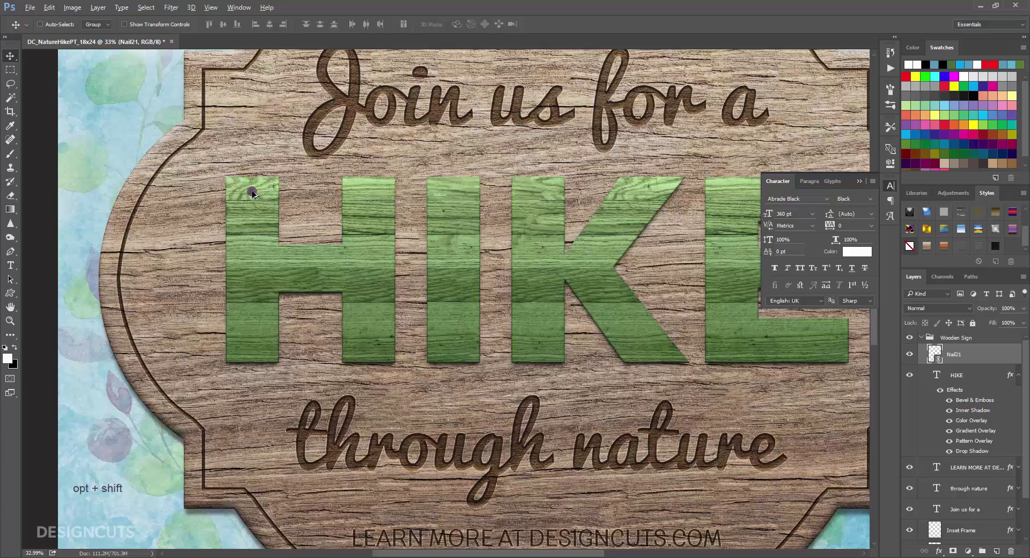
left_click_drag(252, 192, 269, 343)
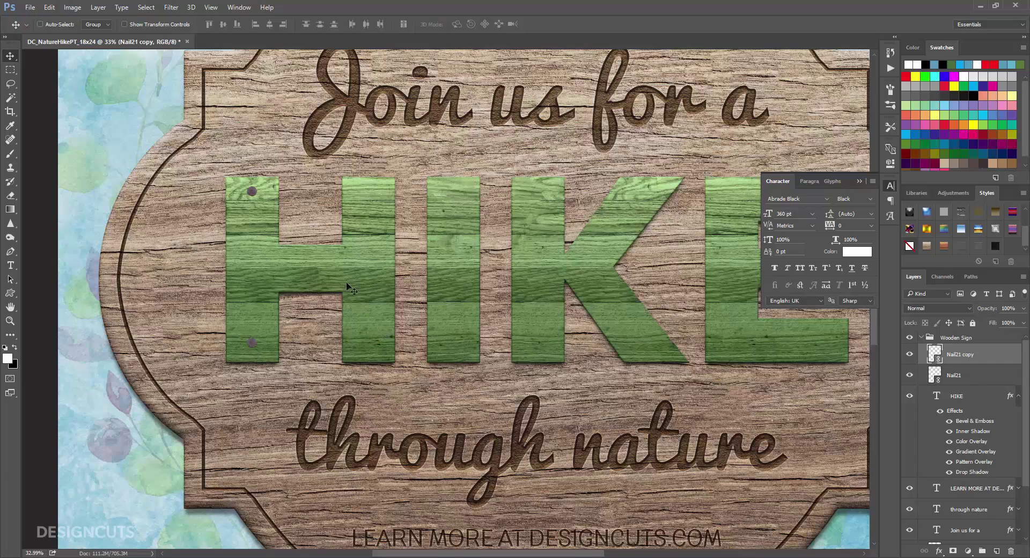
Duplicate the pair of nails across "HIKE" for the H's right stem, the I, both strokes of the K and both ends of the E
left_click(992, 378, "shift")
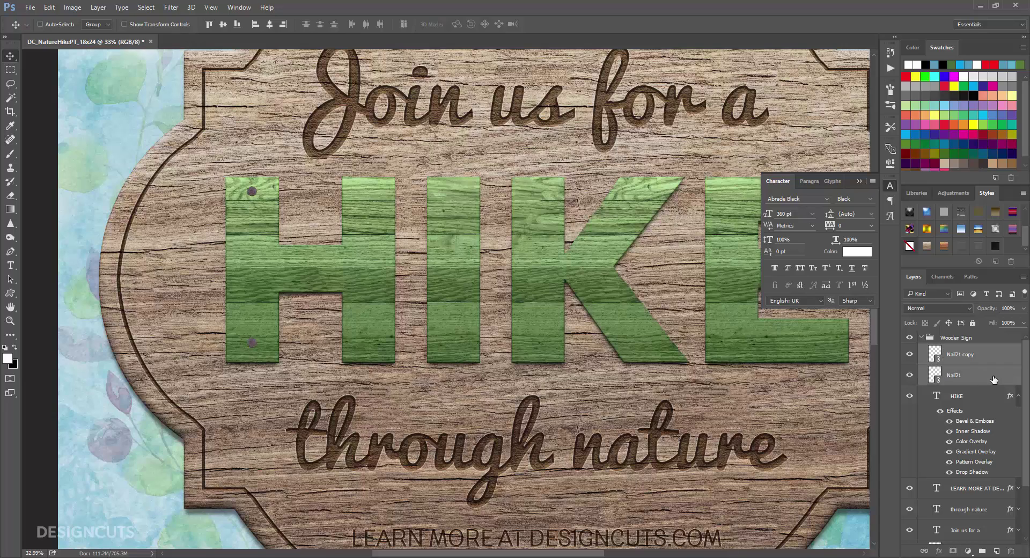
left_click_drag(993, 379, 998, 551)
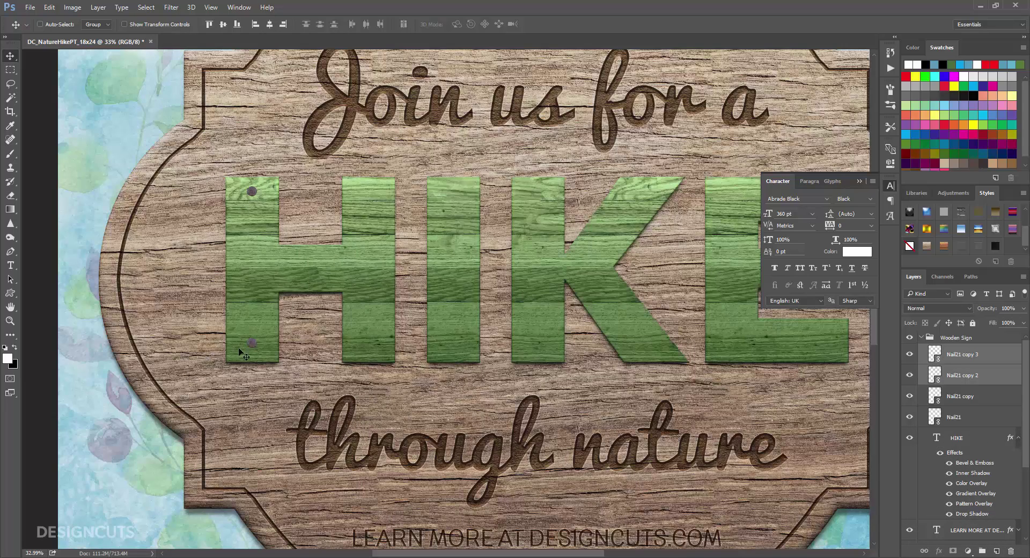
left_click_drag(259, 350, 543, 354)
left_click_drag(622, 329, 384, 333)
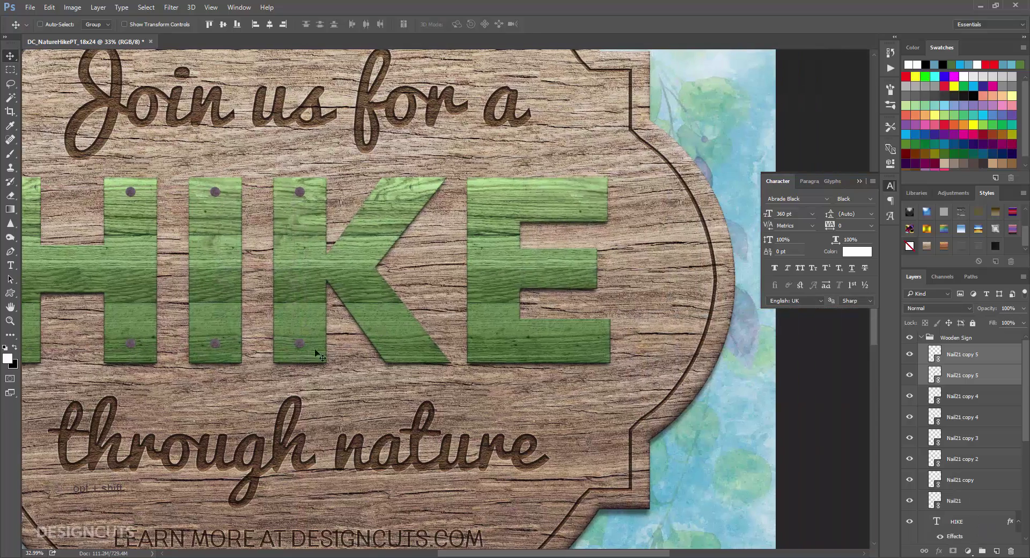
left_click_drag(303, 351, 587, 352)
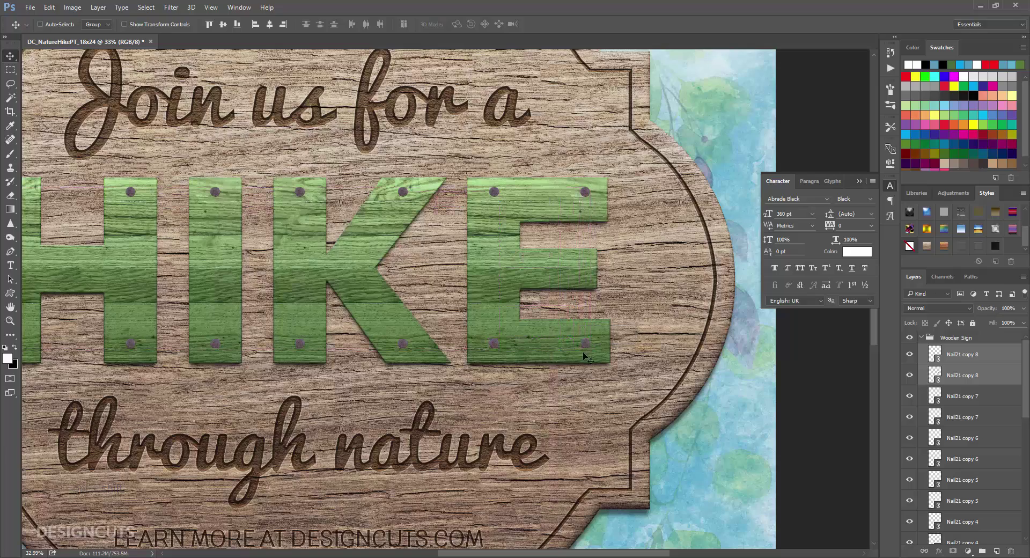
scroll(455, 368, "left", 5)
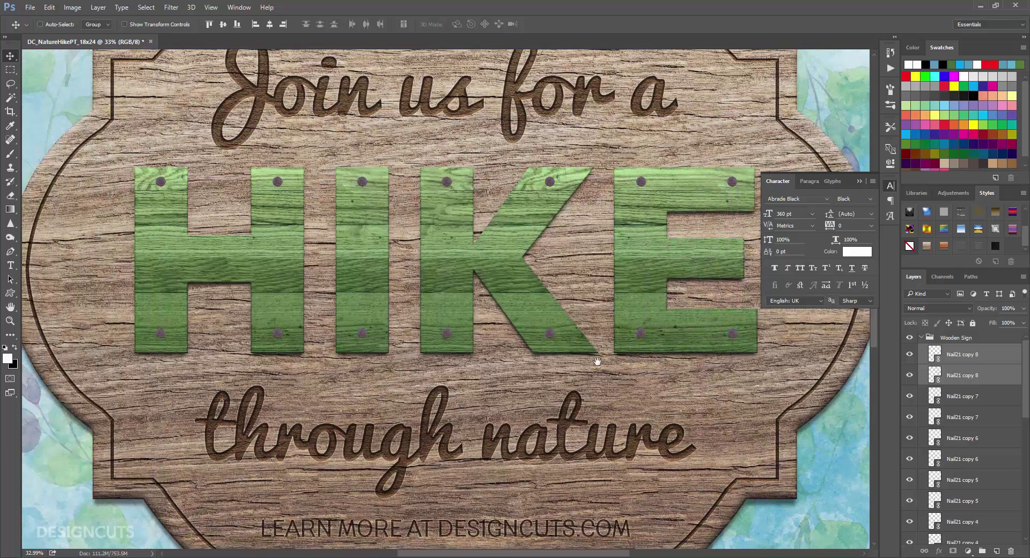
Group all the Nail21 layers and name the group "Nails"
left_click(974, 353)
scroll(991, 422, "down", 5)
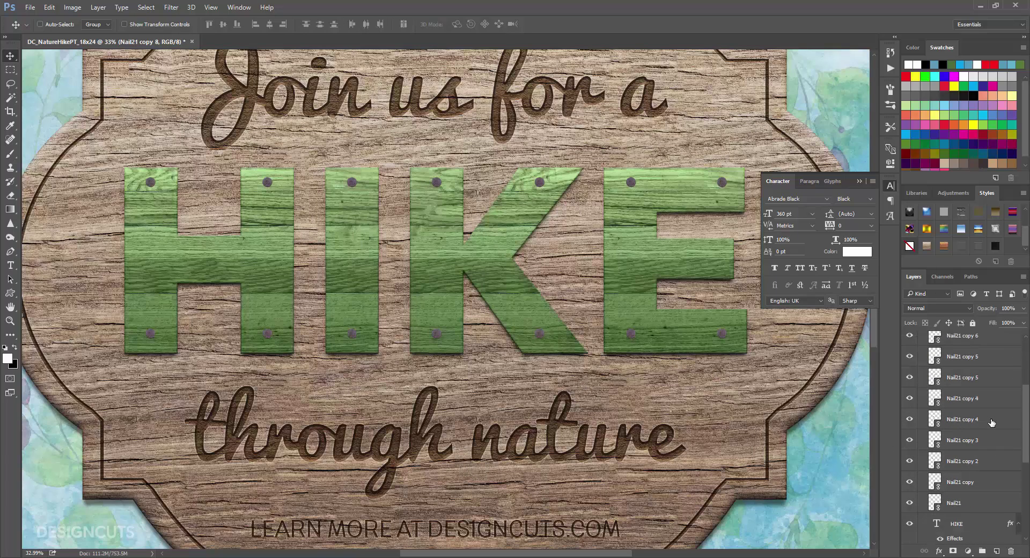
scroll(991, 422, "down", 1)
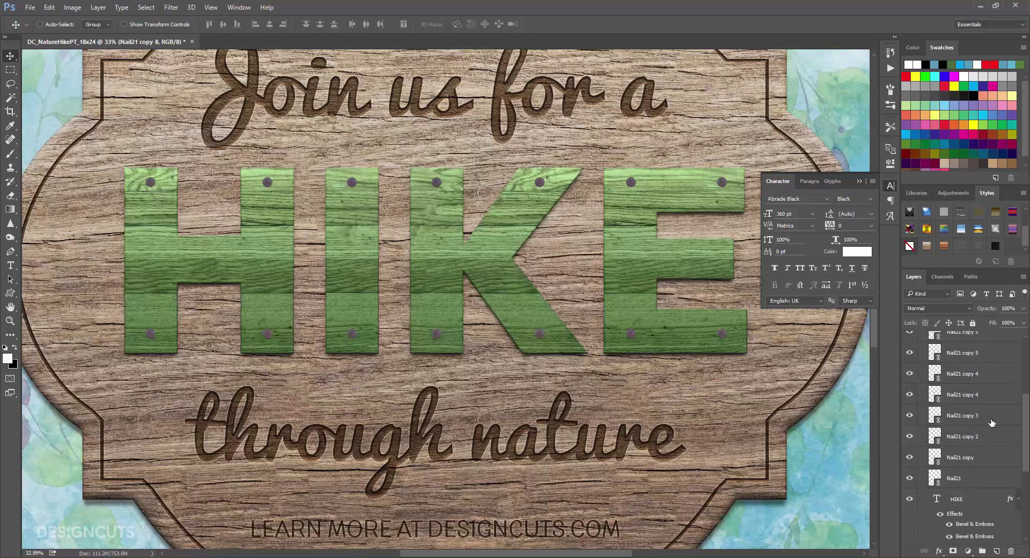
left_click(954, 479, "shift")
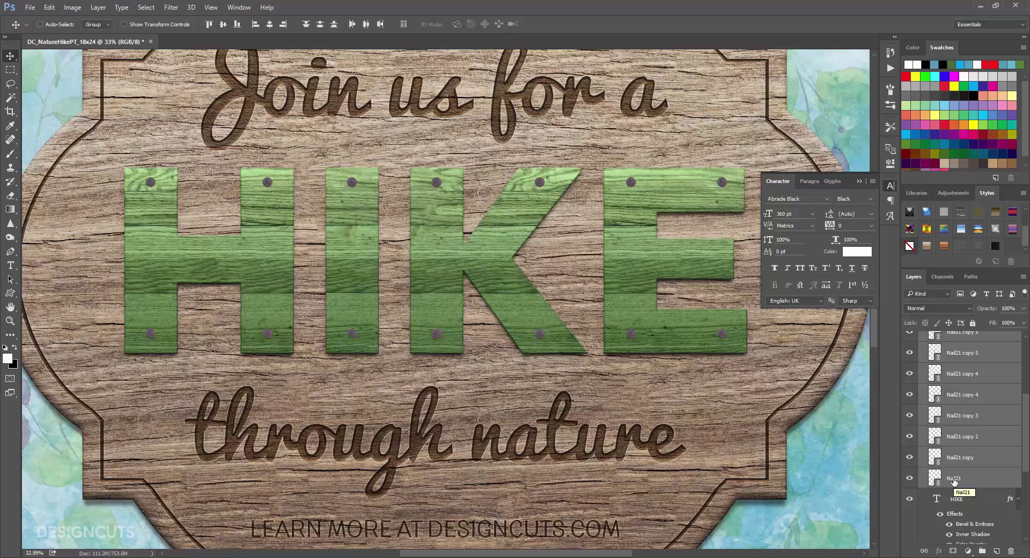
left_click_drag(954, 481, 982, 550)
scroll(954, 370, "up", 1)
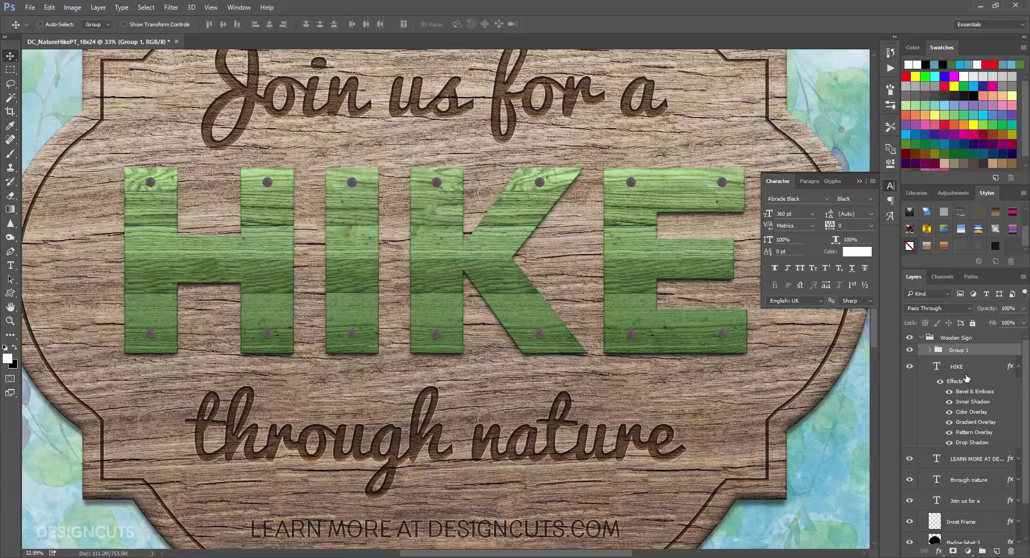
double_click(958, 350)
type("Nails")
key("Return")
Apply the layer style with Bevel & Emboss and Drop Shadow to the Nails group and collapse the effects lists of Nails and HIKE
key("z")
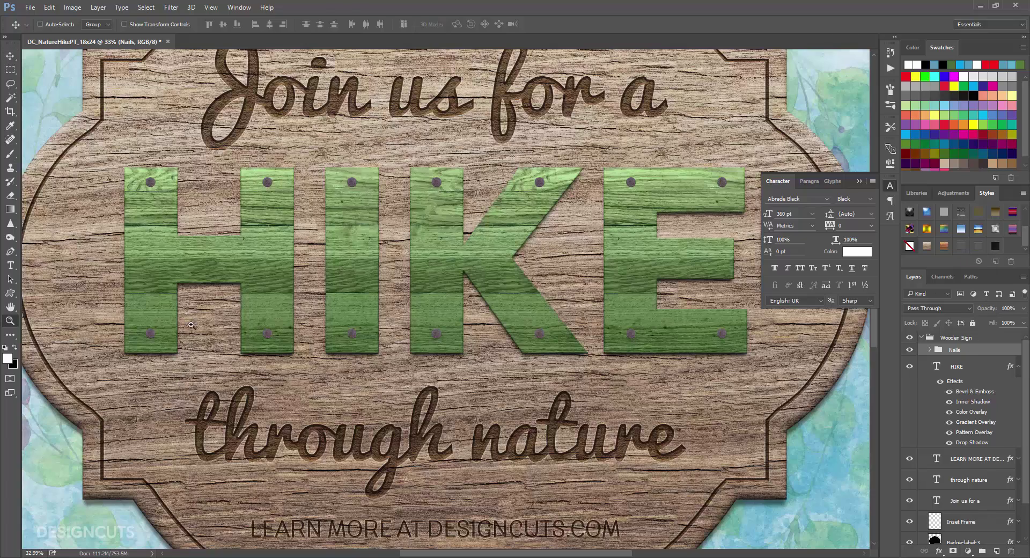
left_click_drag(206, 228, 248, 221)
left_click(11, 57)
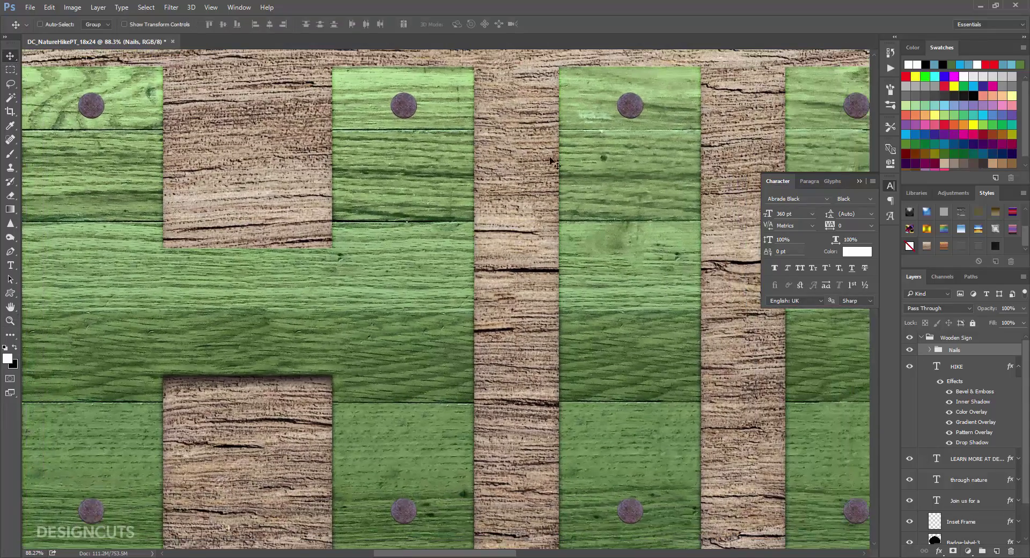
left_click(961, 246)
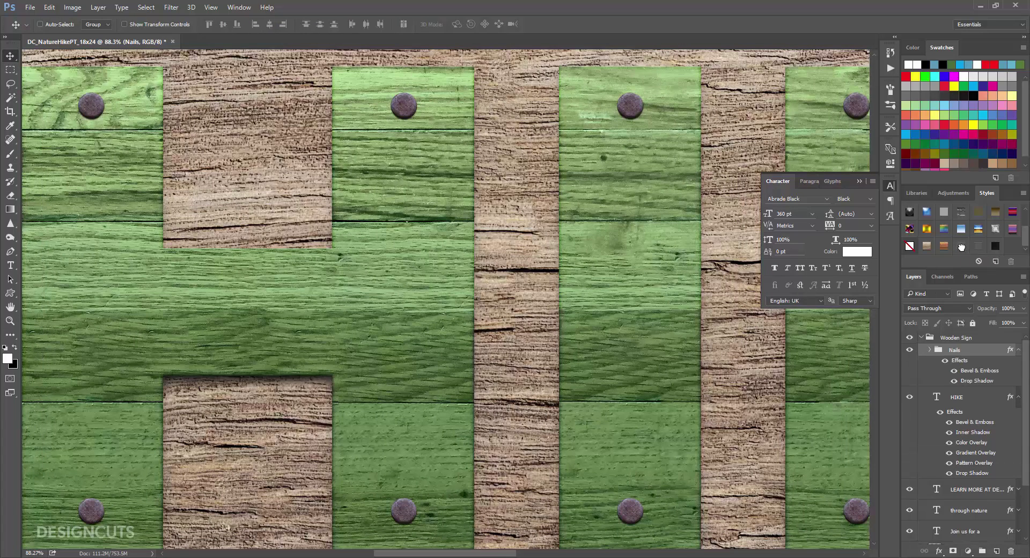
left_click(1017, 351)
left_click(1017, 368)
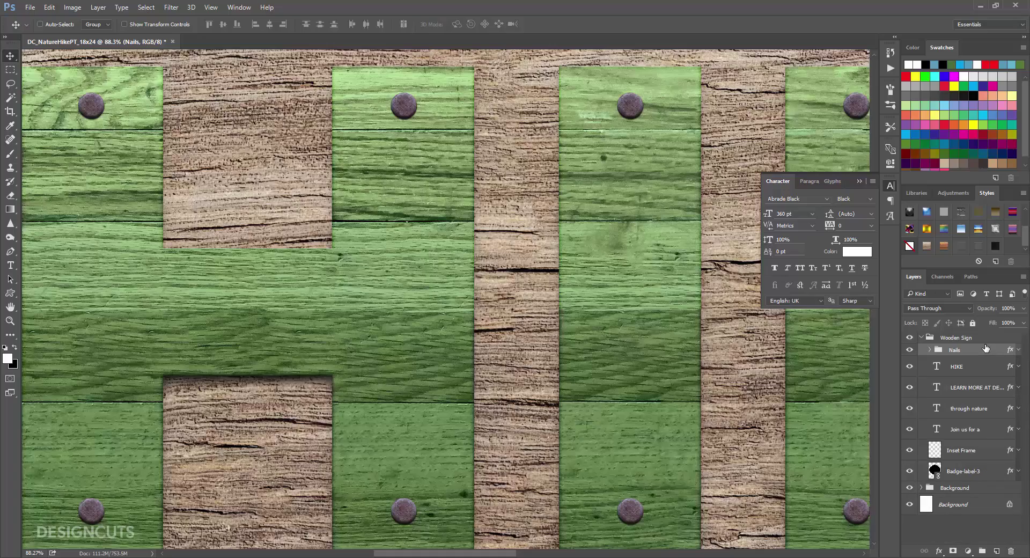
key("ctrl+0")
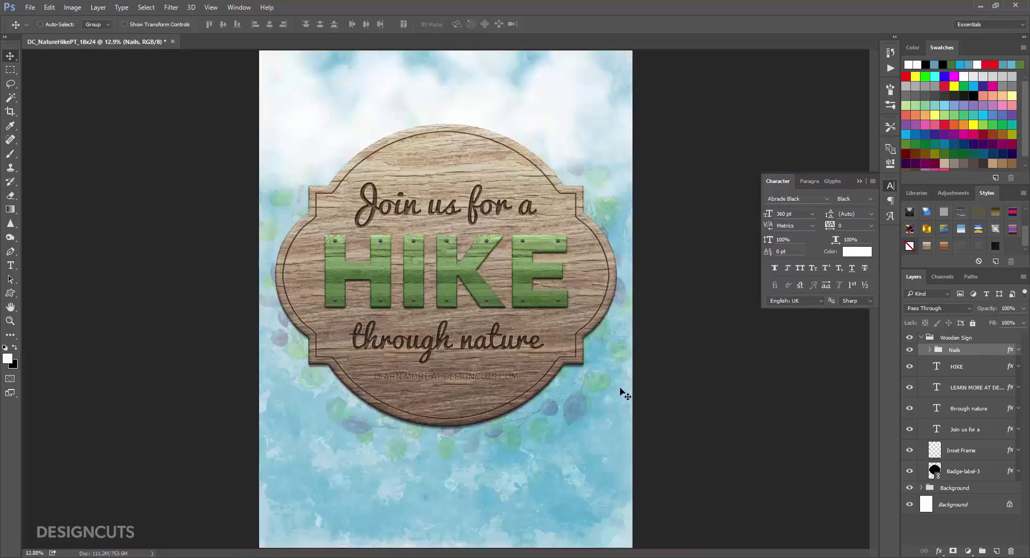
Place the Rope1 image as a linked file, scaled to 35%, hanging from the poster's top edge onto the sign's upper right corner
left_click(27, 8)
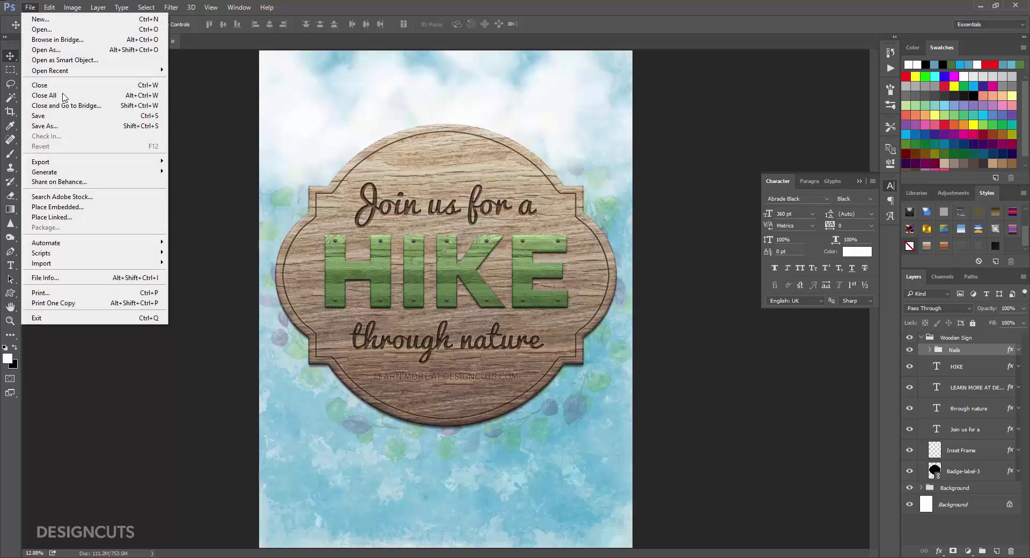
left_click(54, 216)
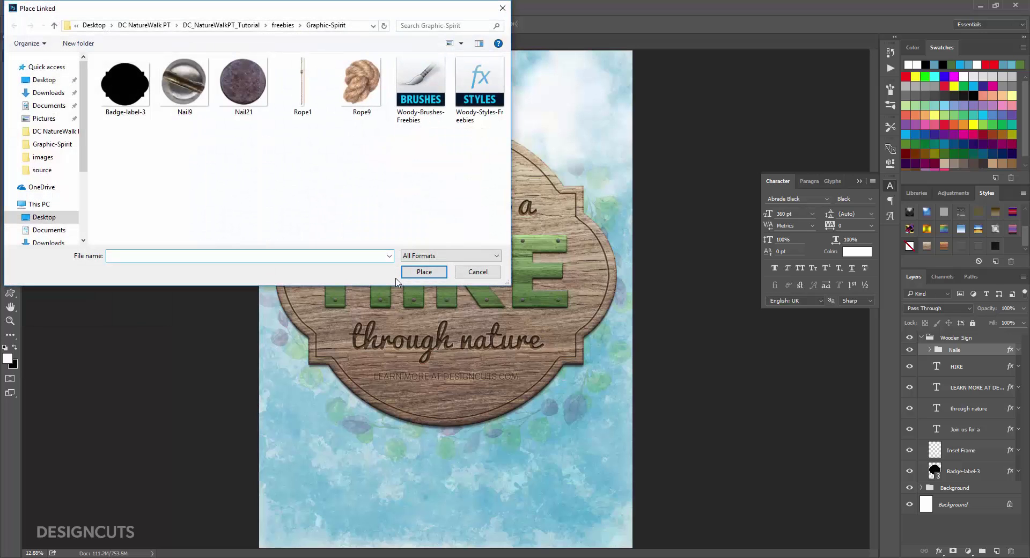
left_click(302, 86)
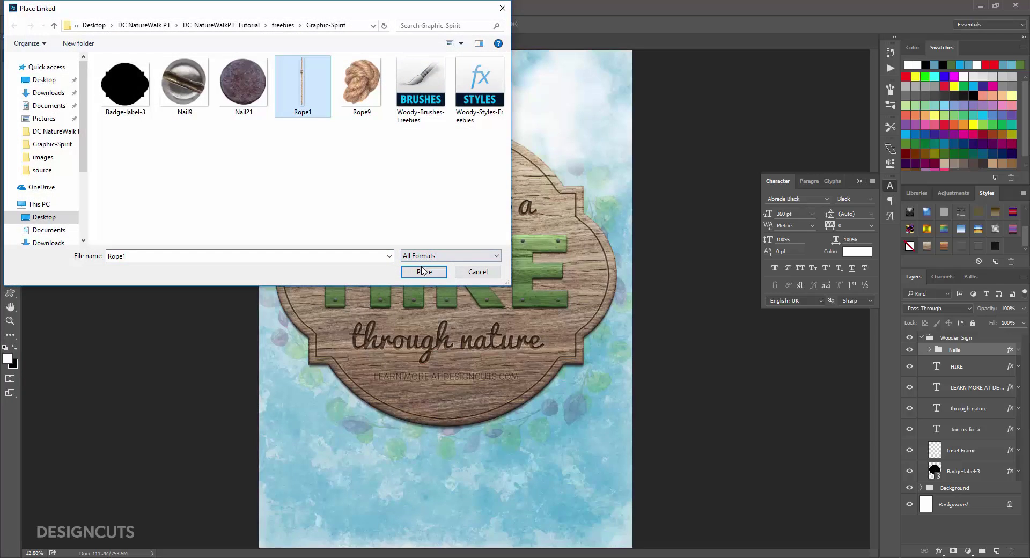
left_click(424, 271)
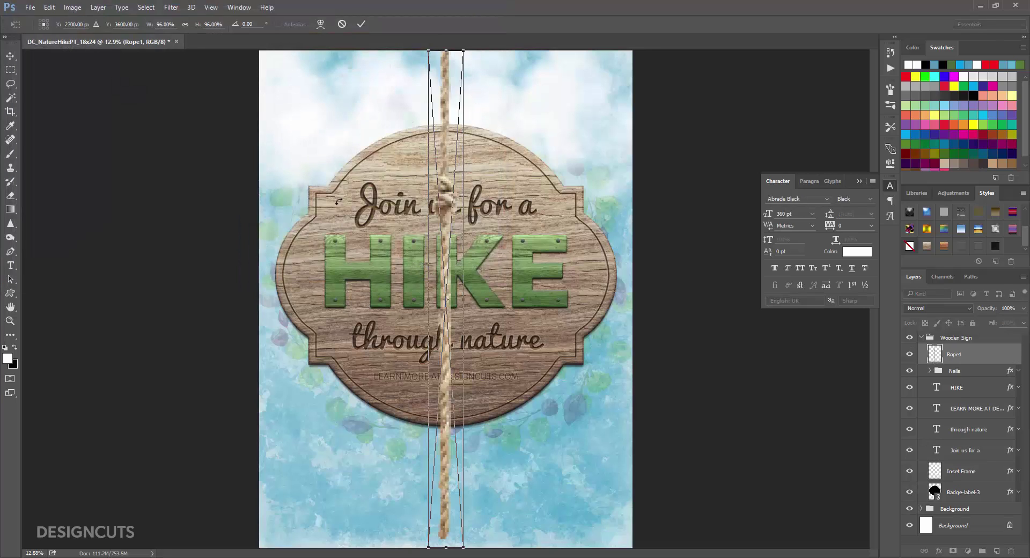
left_click(146, 25)
type("35")
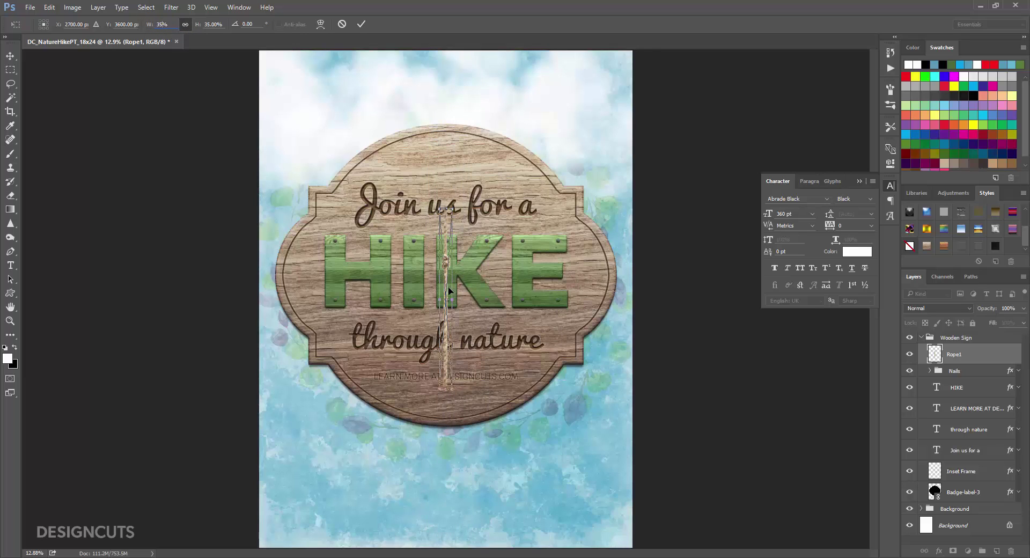
left_click_drag(453, 281, 574, 112)
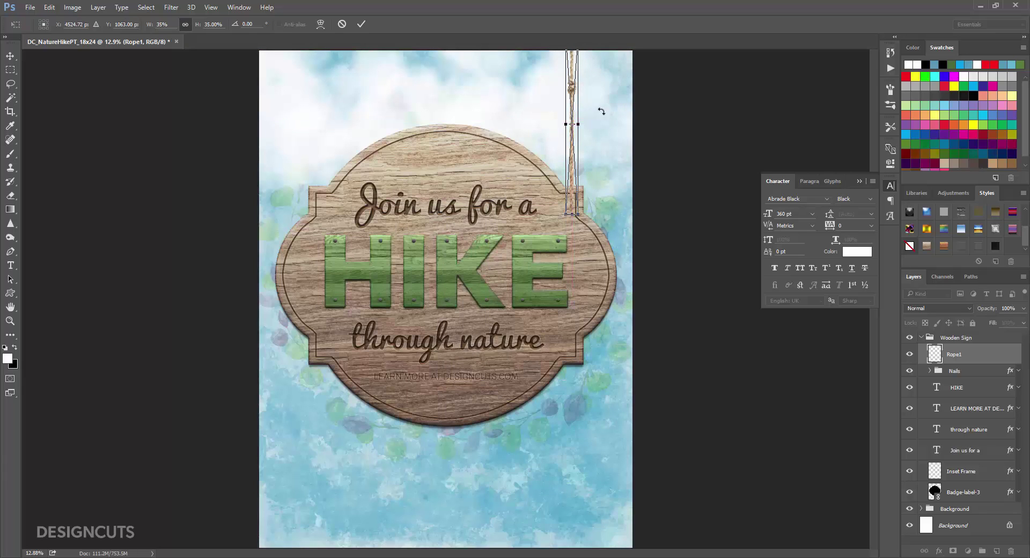
key("Return")
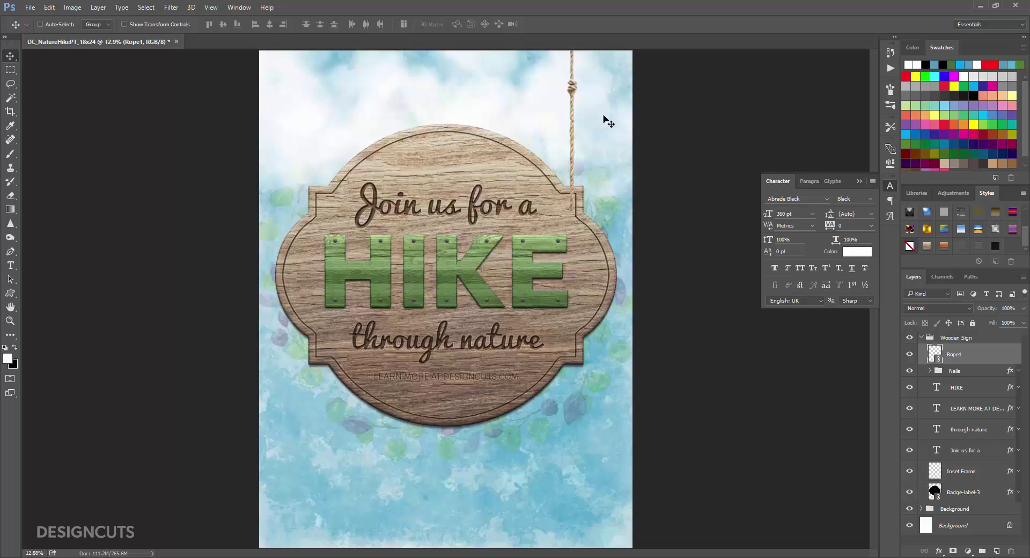
Duplicate the rope layer and position the copy over the sign's upper left corner to mirror the right rope's placement
left_click_drag(991, 364, 996, 552)
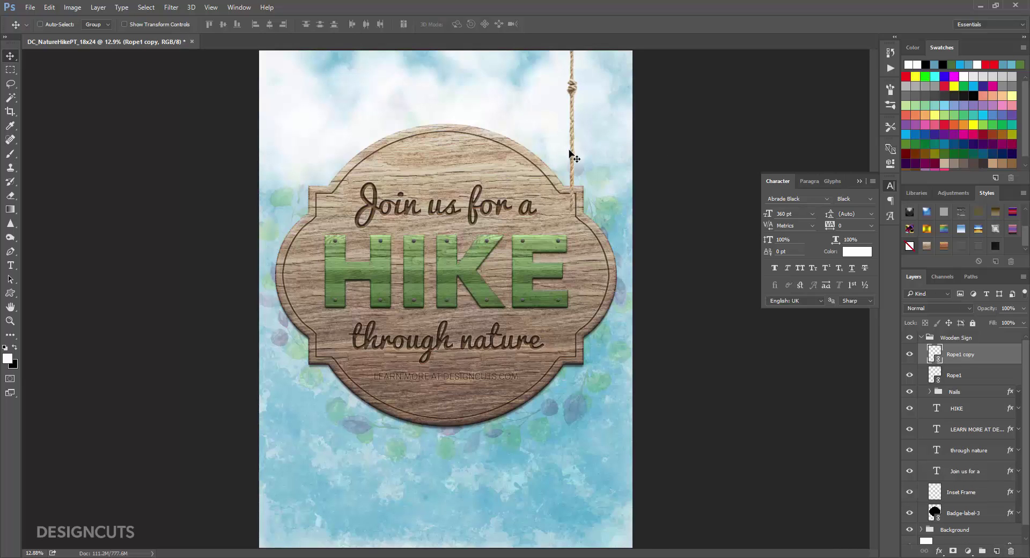
left_click_drag(572, 156, 324, 151)
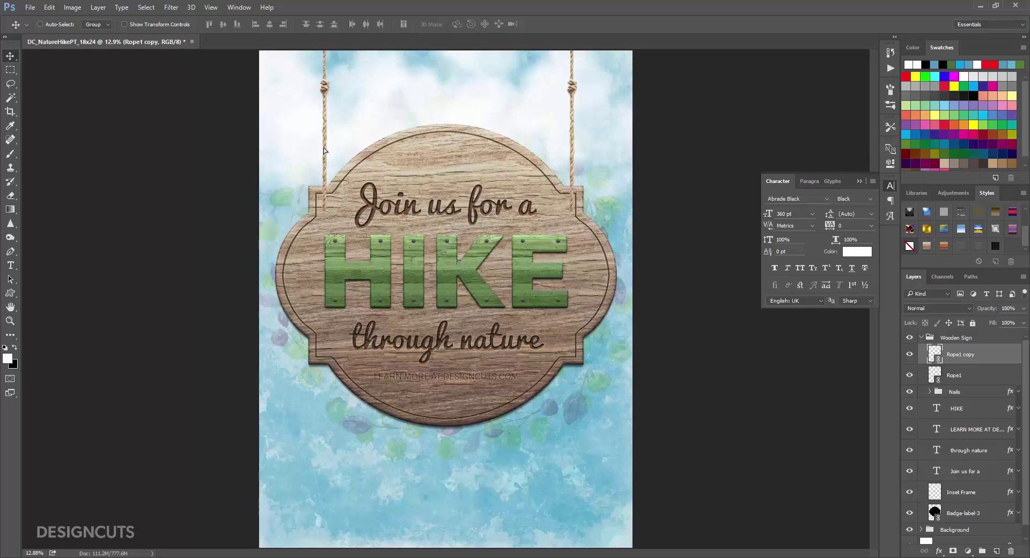
key("shift+Left")
key("shift+Left")
key("shift+Left")
key("shift+Left")
key("shift+Left")
key("shift+Left")
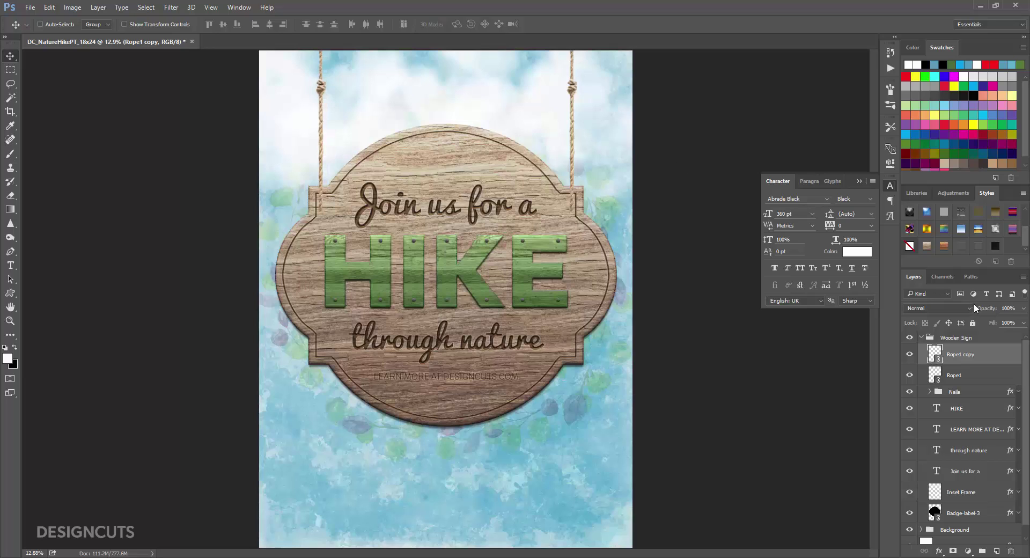
Group both Rope1 layers as "Rope Under", move the group directly beneath the Wooden Sign group, and collapse Wooden Sign
left_click(979, 382, "shift")
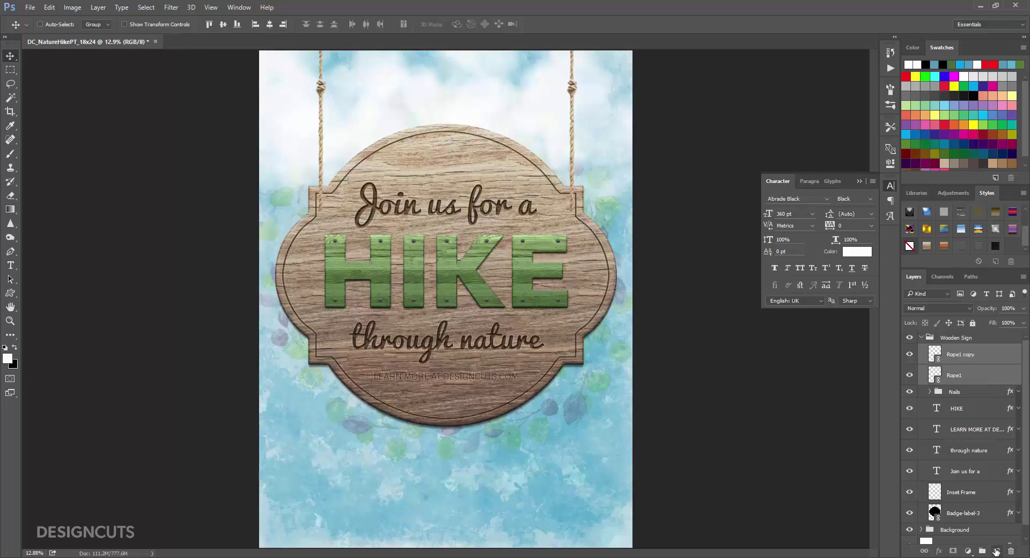
left_click(984, 553)
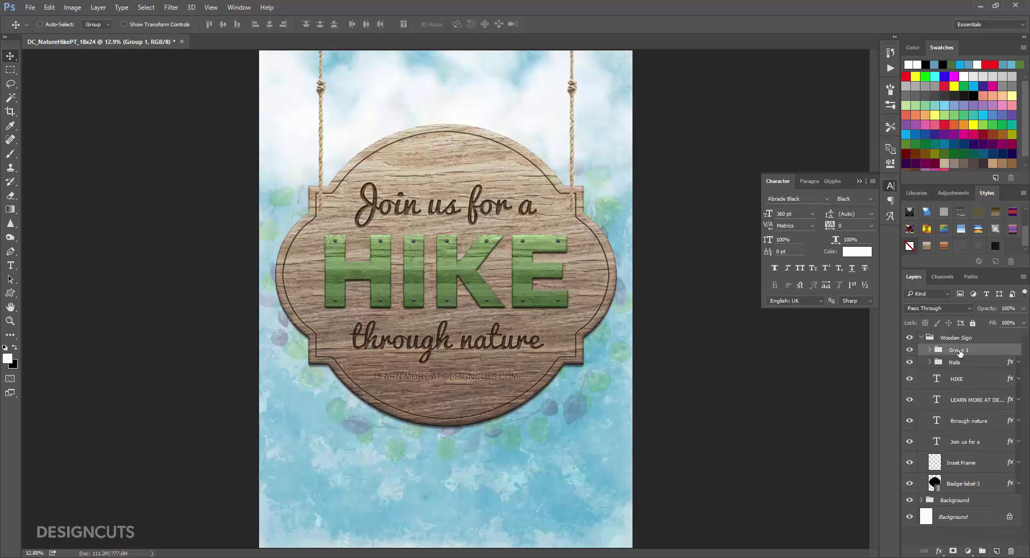
double_click(960, 351)
type("Rope Under")
key("Return")
left_click_drag(963, 353, 958, 489)
left_click(921, 337)
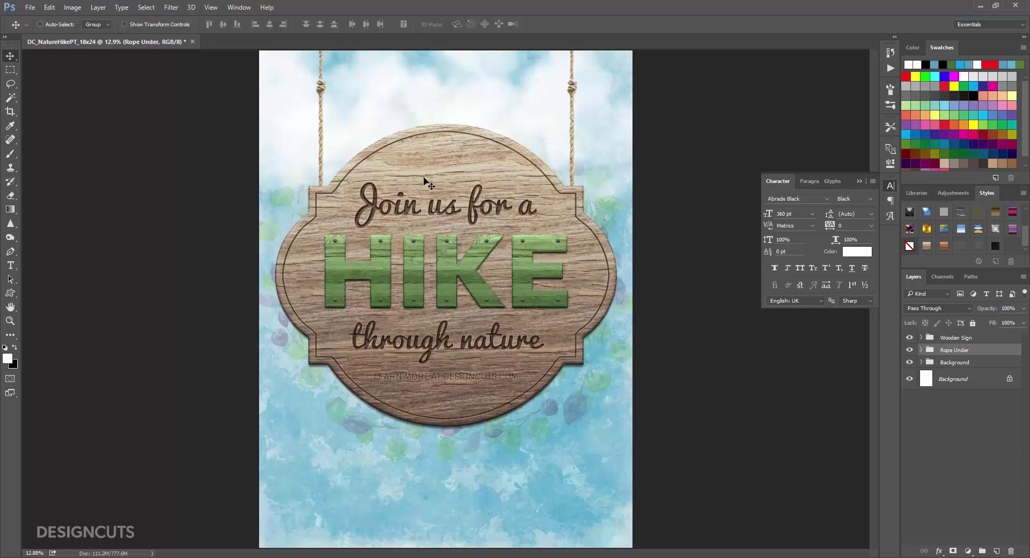
Place the Rope9 knot as a linked file scaled to 8%, above the Wooden Sign group at the sign's upper left corner
left_click(30, 8)
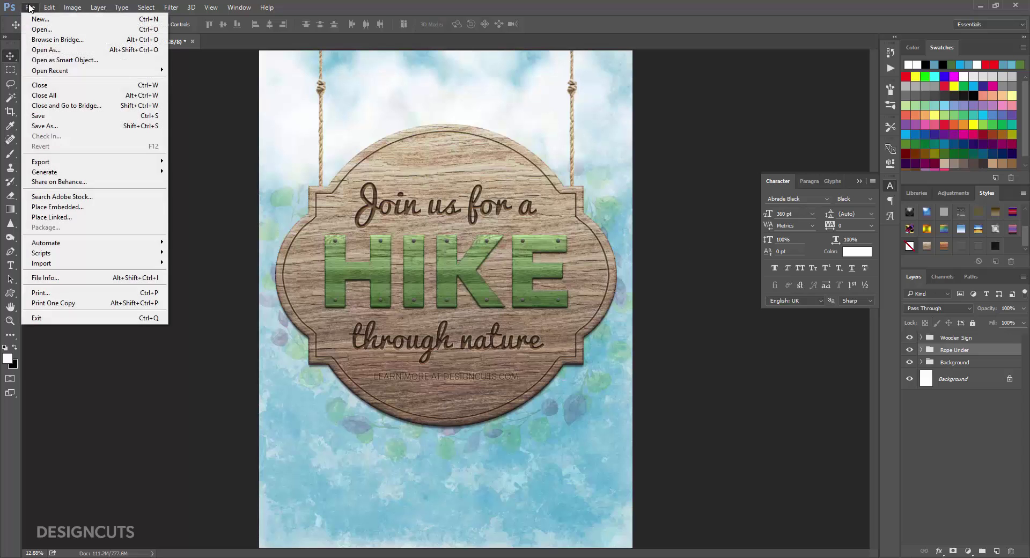
left_click(52, 217)
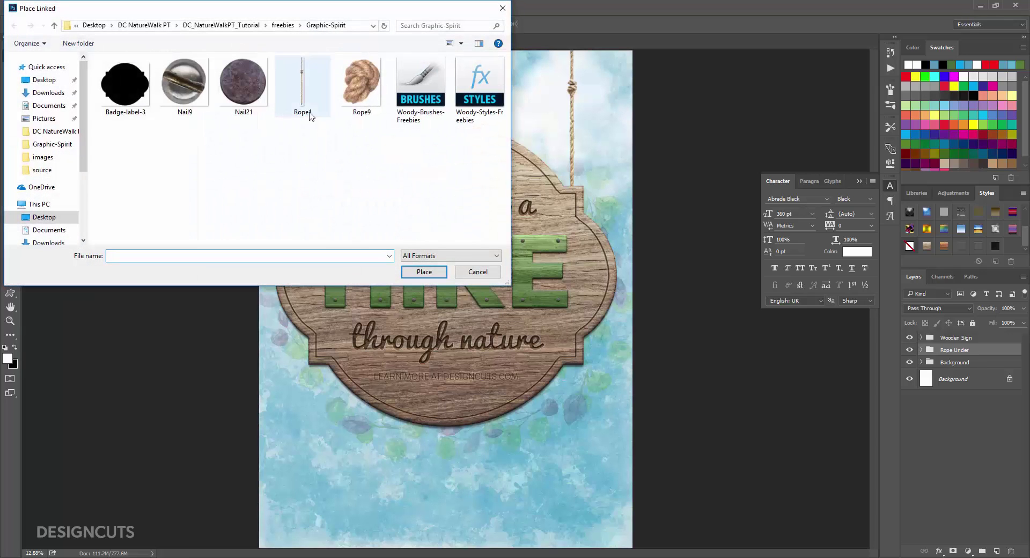
left_click(360, 85)
left_click(411, 272)
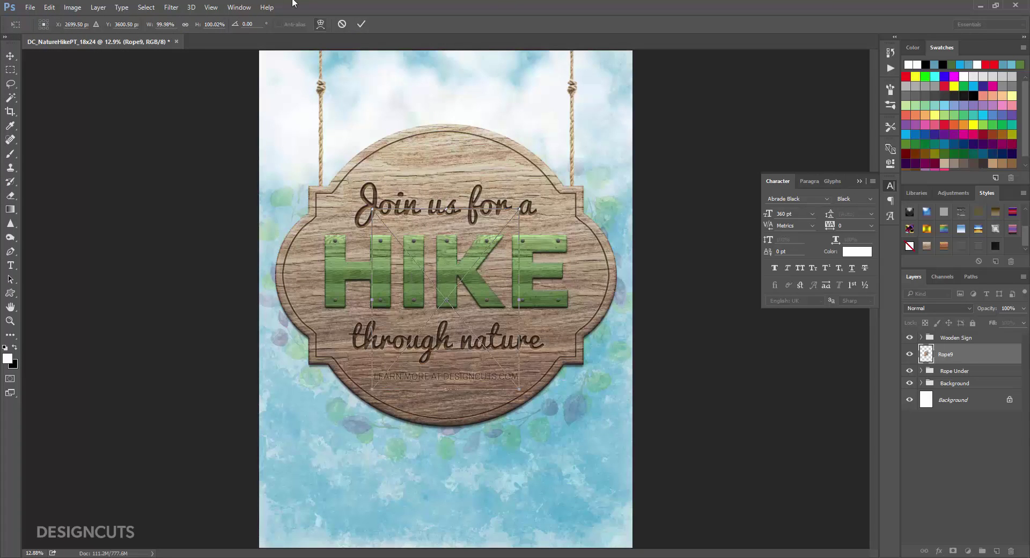
left_click(170, 24)
type("8")
left_click(185, 24)
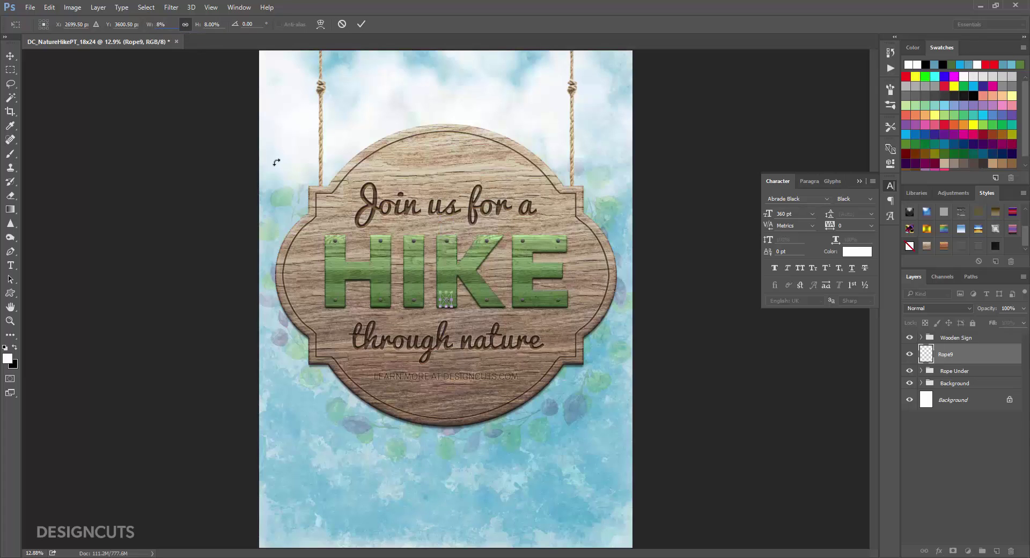
key("Return")
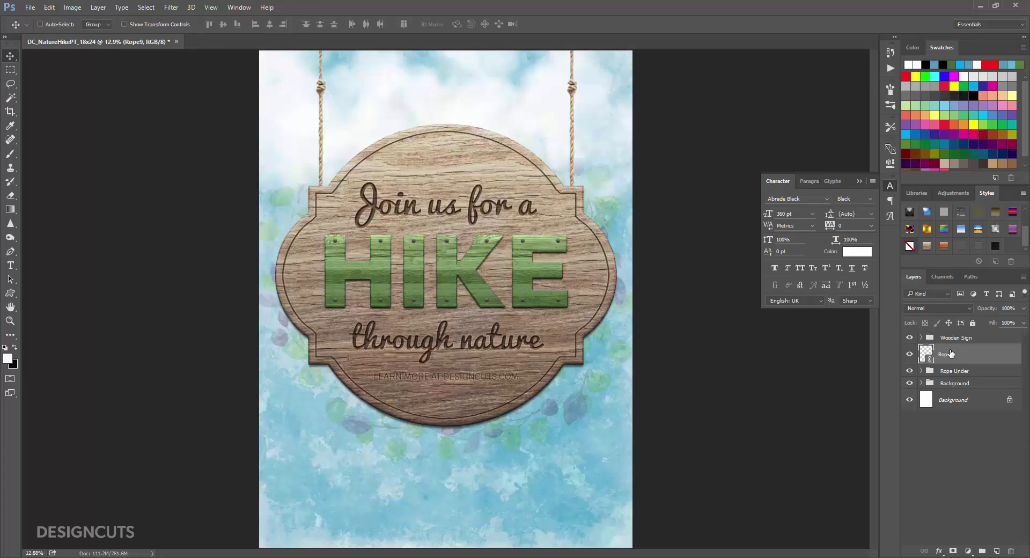
left_click_drag(948, 354, 954, 334)
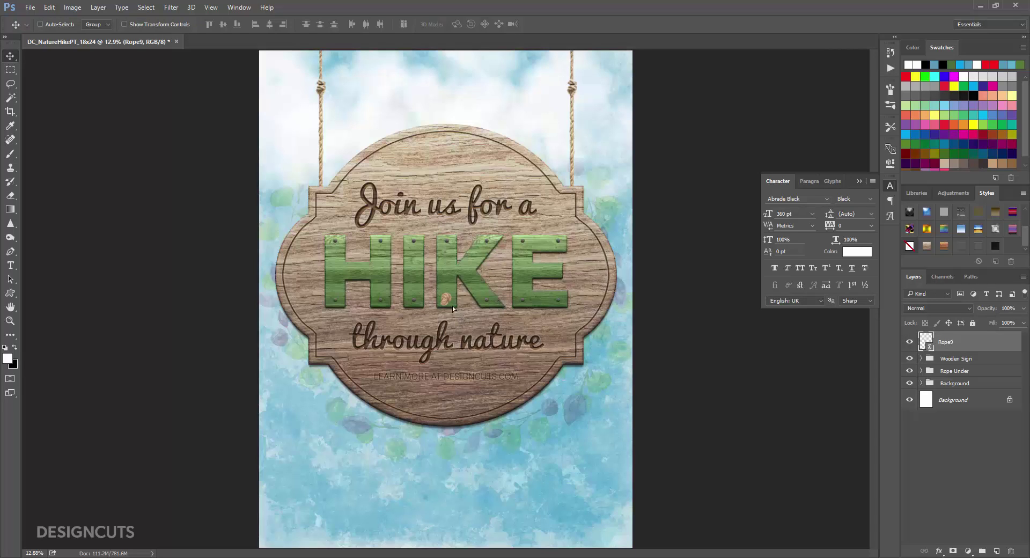
left_click_drag(453, 310, 328, 208)
Add a Drop Shadow with a distance of 25 px to the Rope9 layer
key("z")
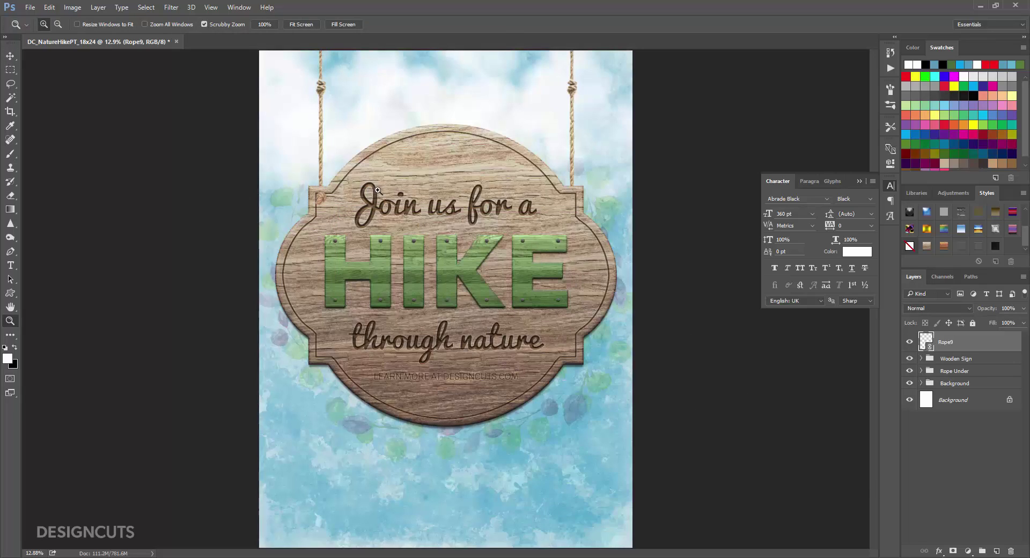
left_click_drag(388, 190, 410, 198)
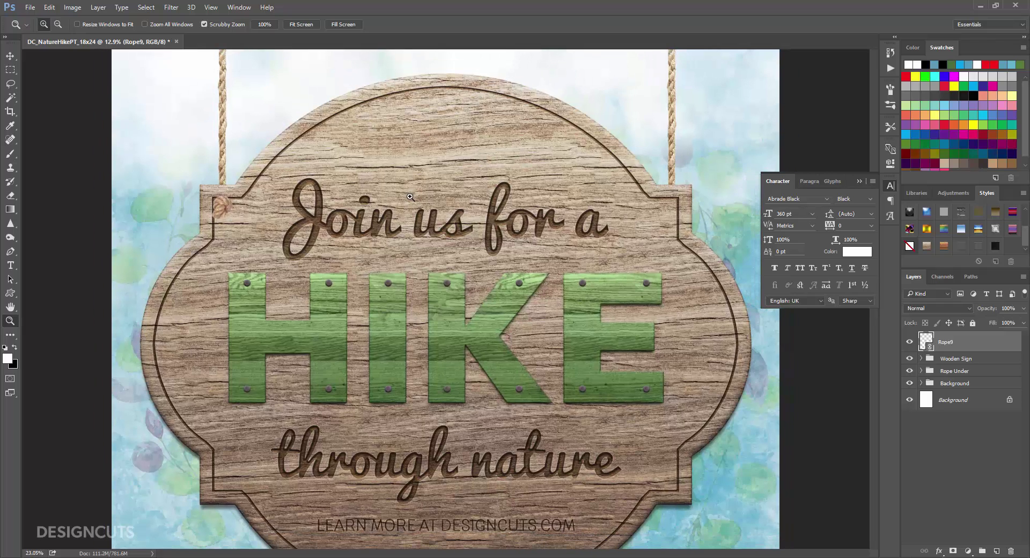
key("v")
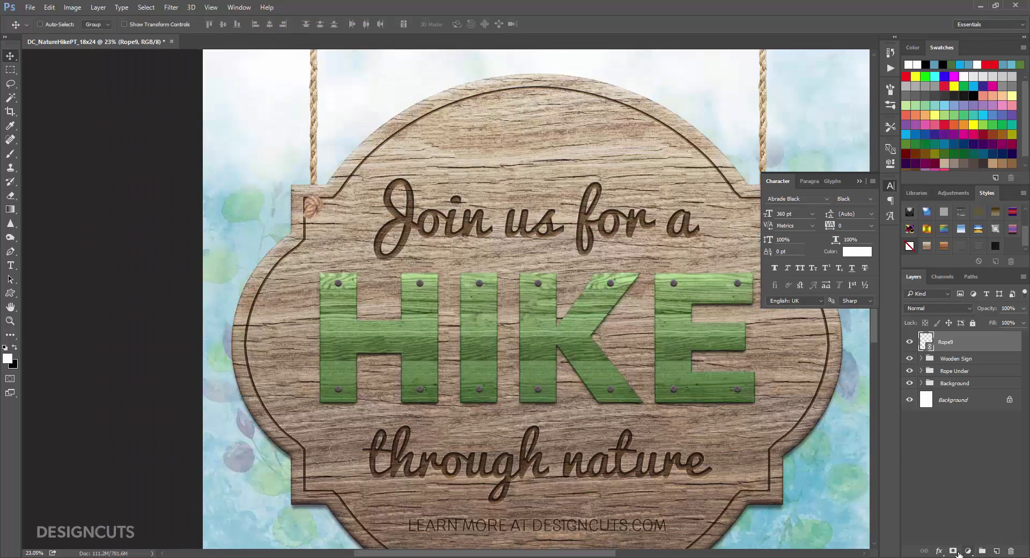
left_click(939, 551)
left_click(961, 542)
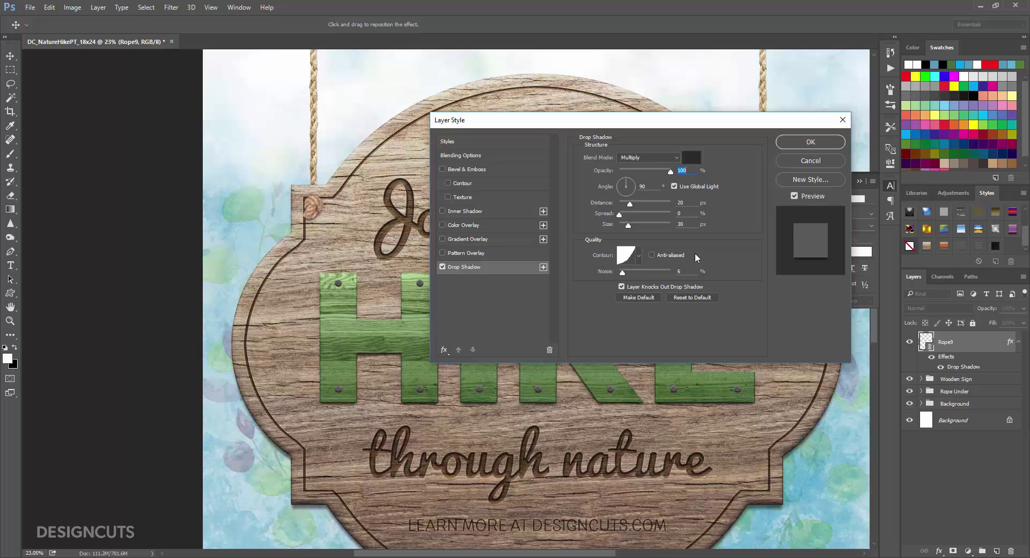
left_click(680, 203)
type("25")
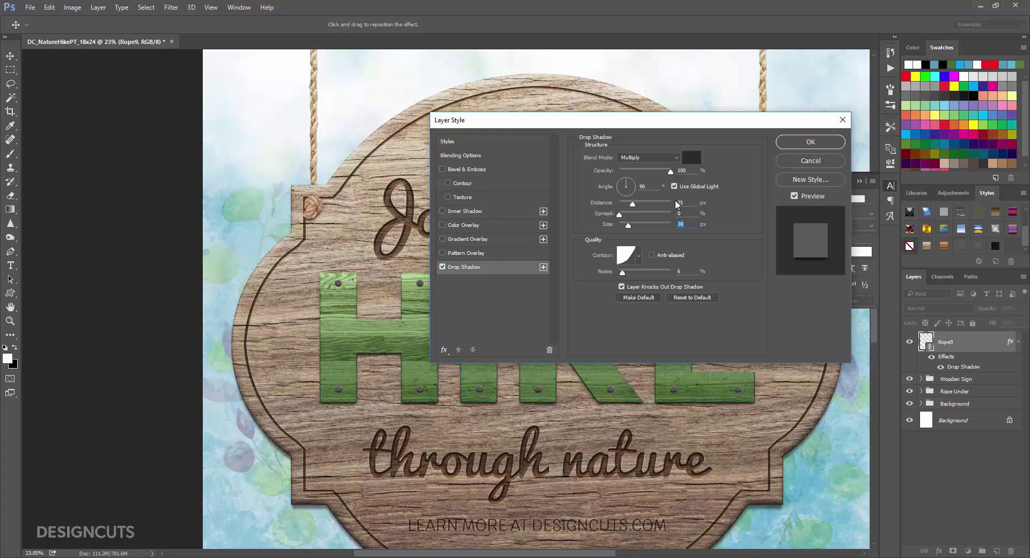
left_click(814, 142)
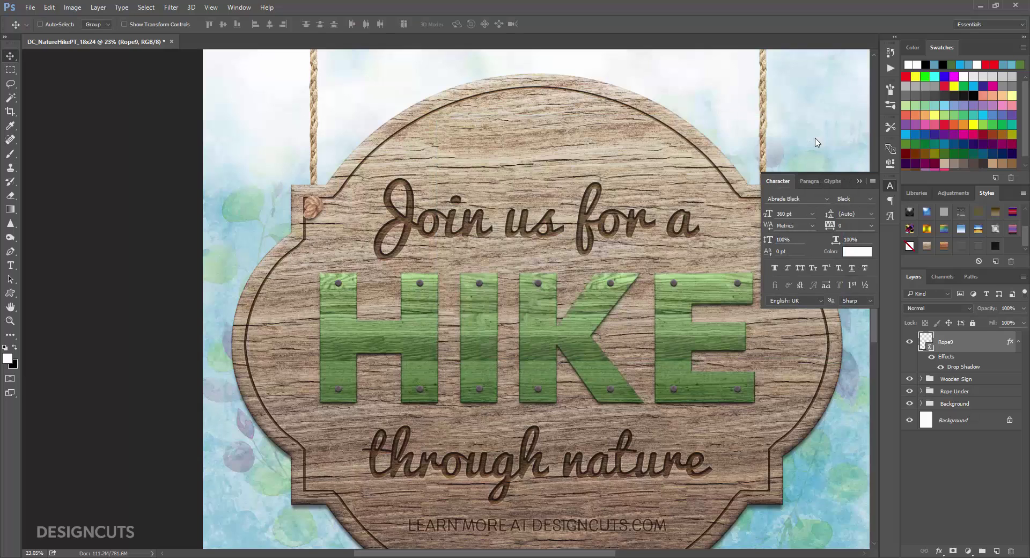
Collapse the Character settings and duplicate the rope knot straight across to the sign's upper right corner, beneath the right rope
left_click(890, 185)
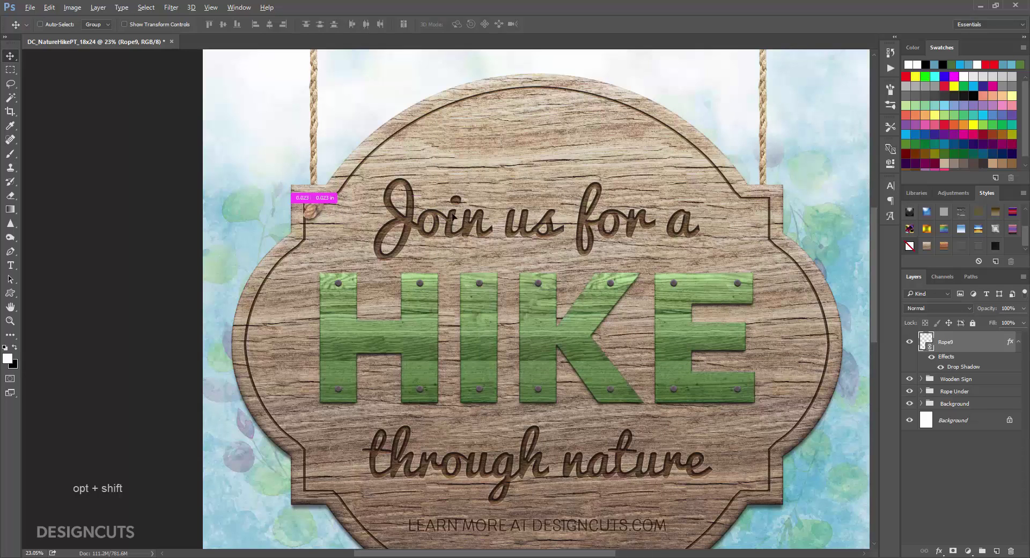
left_click_drag(453, 216, 765, 218)
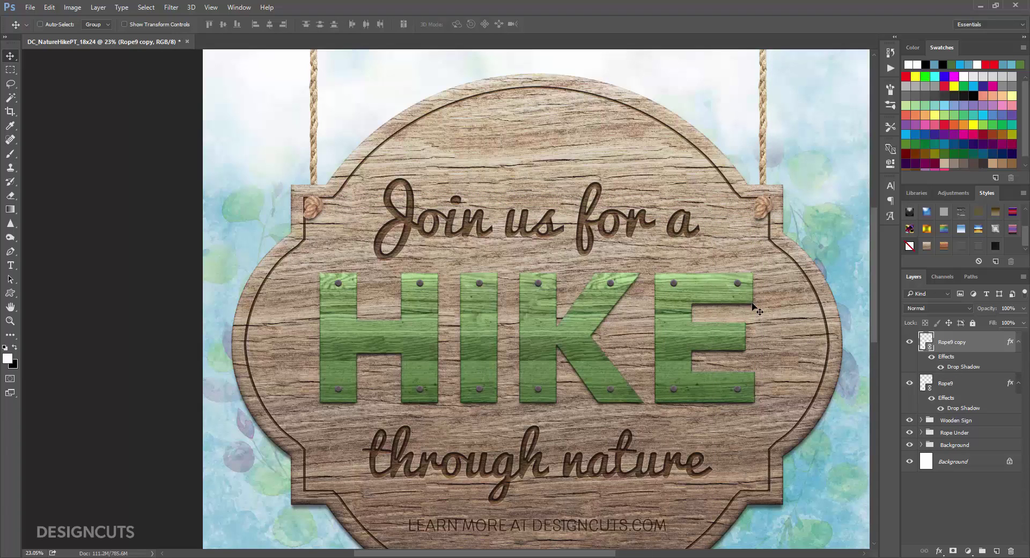
Place Nail9 as a linked file scaled to 15% in the sign's lower left corner and apply the Bevel & Emboss and Drop Shadow style
left_click_drag(698, 354, 660, 300)
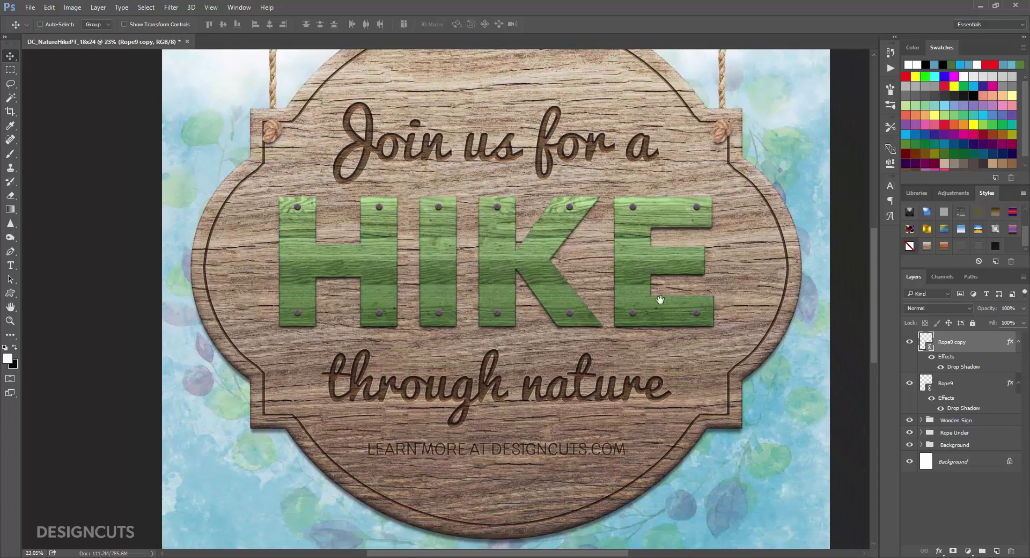
left_click(29, 4)
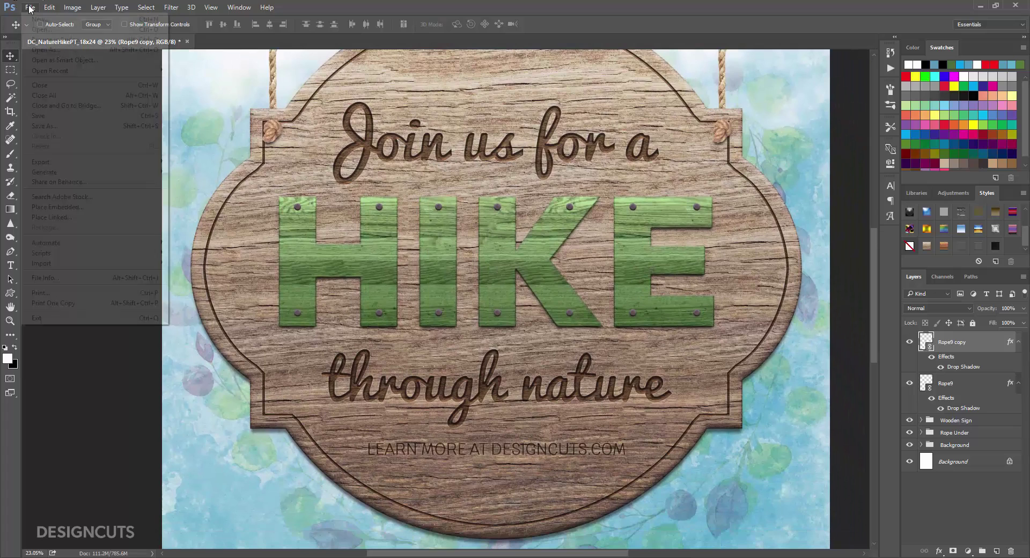
left_click(48, 218)
left_click(192, 90)
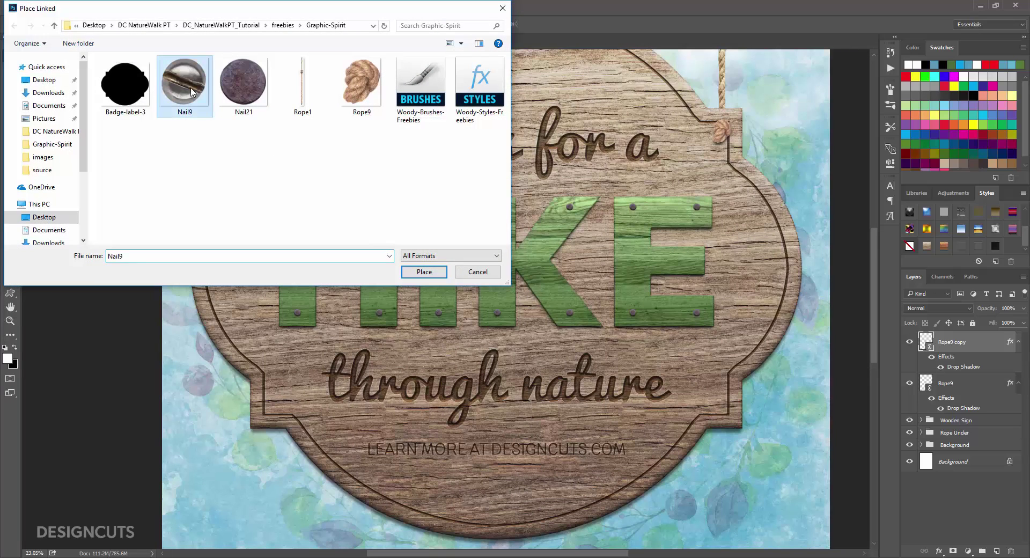
left_click(424, 272)
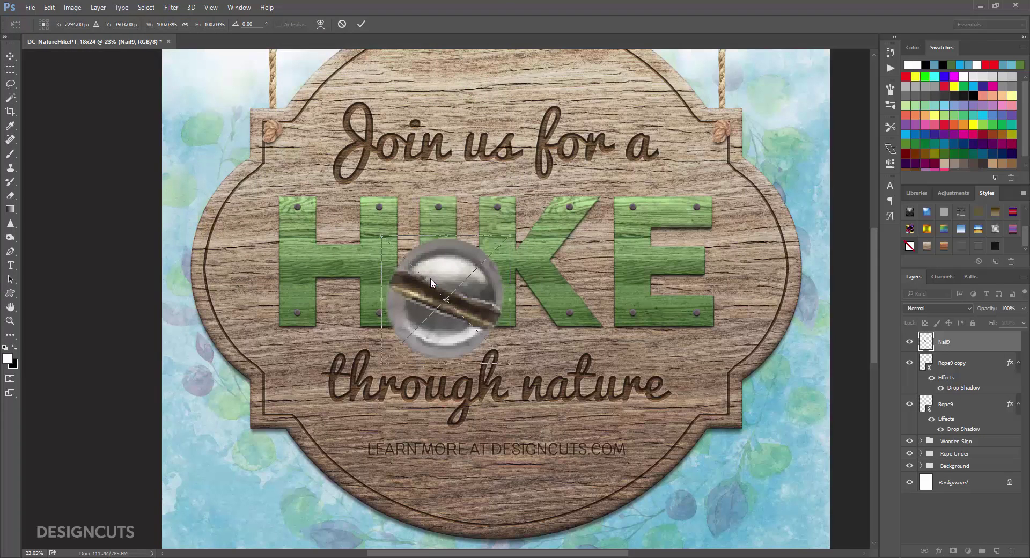
double_click(168, 24)
type("15")
left_click(185, 24)
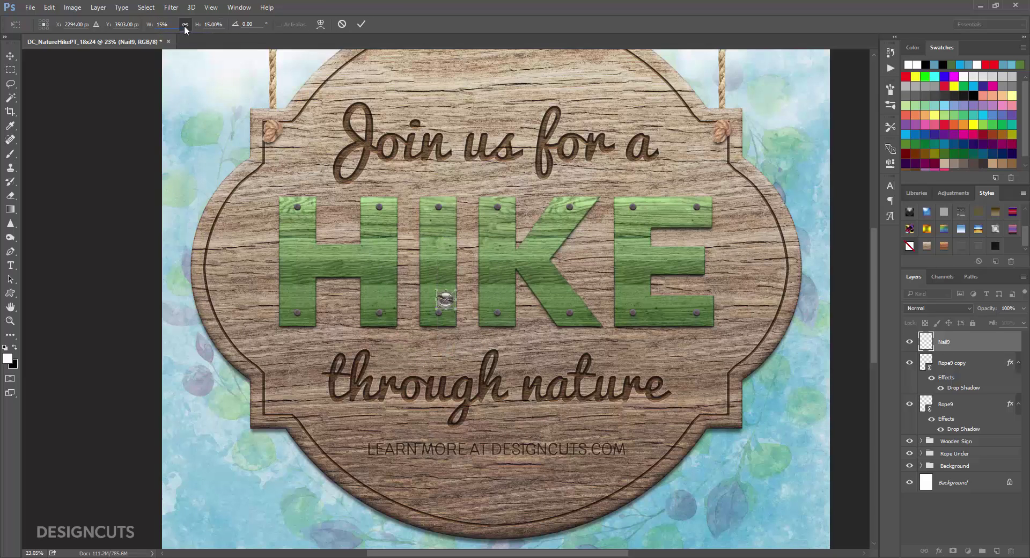
key("Return")
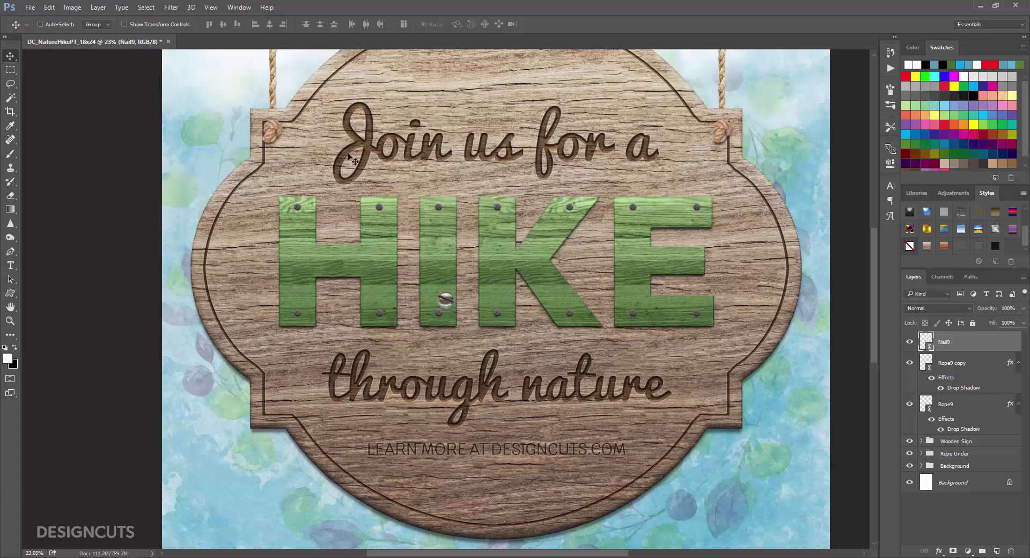
left_click_drag(453, 304, 288, 403)
left_click(977, 247)
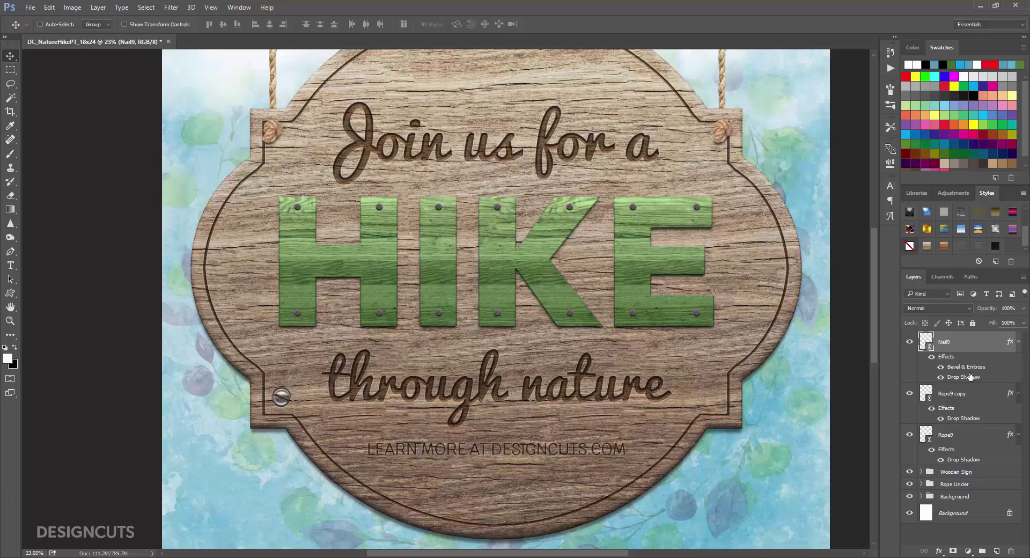
Duplicate the nail to the sign's lower right corner and rotate the copy so its slot points in a different direction
left_click_drag(281, 403, 707, 417)
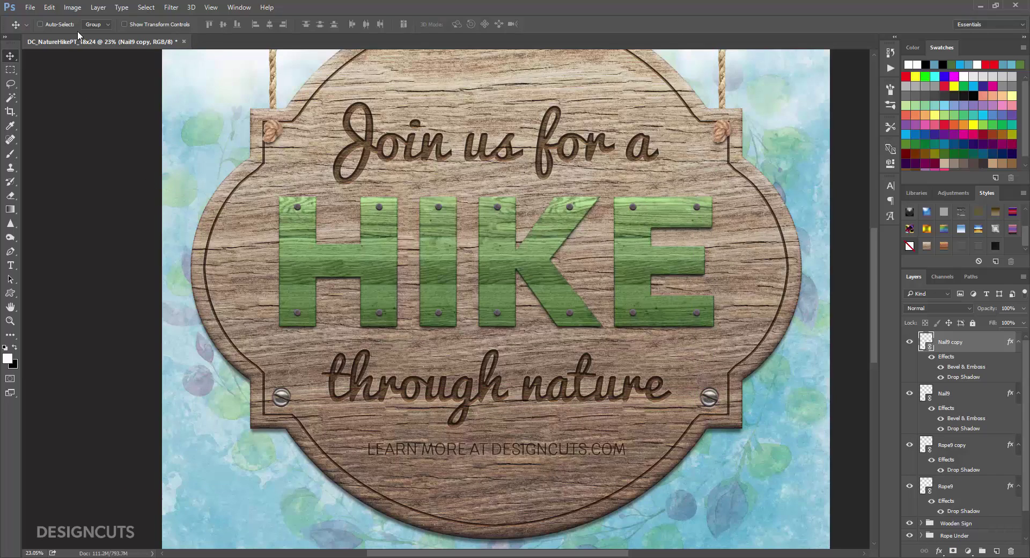
left_click(51, 8)
mouse_move(86, 228)
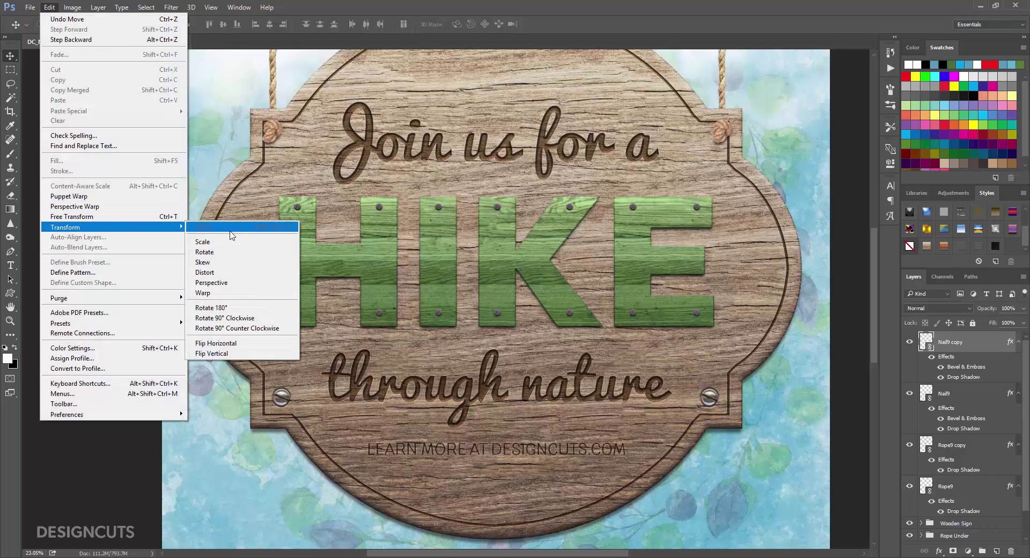
left_click(229, 253)
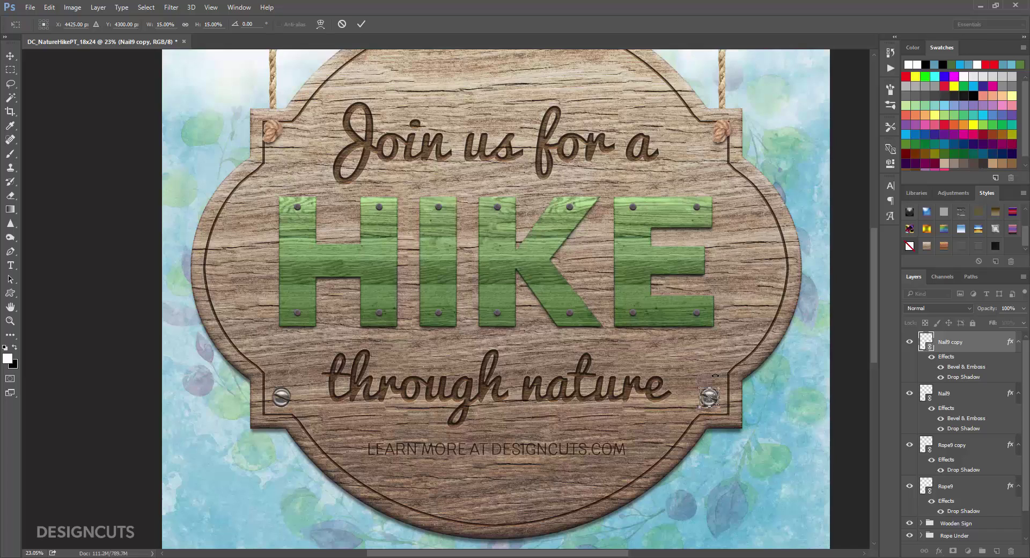
left_click_drag(715, 375, 693, 380)
left_click_drag(692, 382, 727, 387)
key("Return")
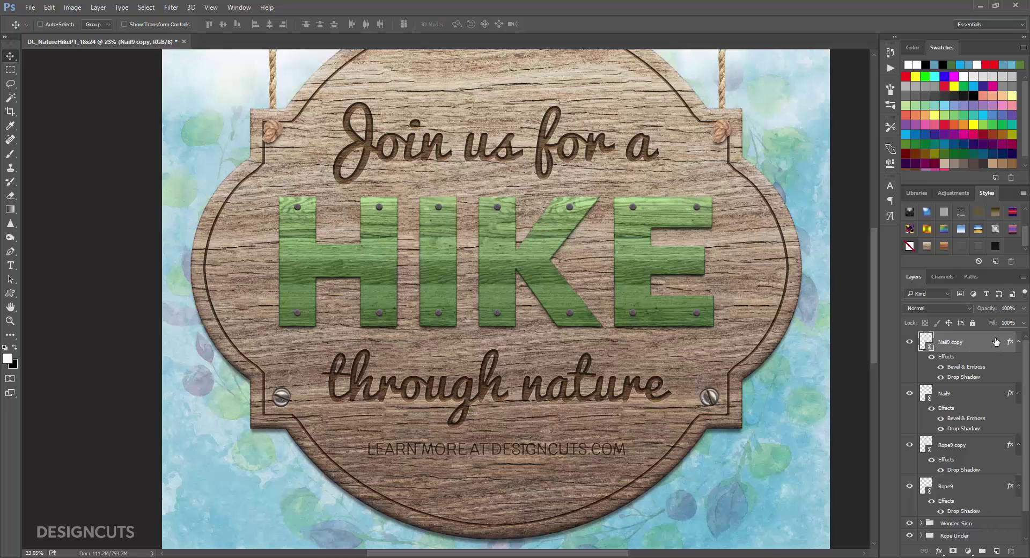
Collapse the effects lists of the Nail9 and Rope9 layers and group all four layers as "Rope Above"
left_click(1019, 342)
left_click(1018, 362)
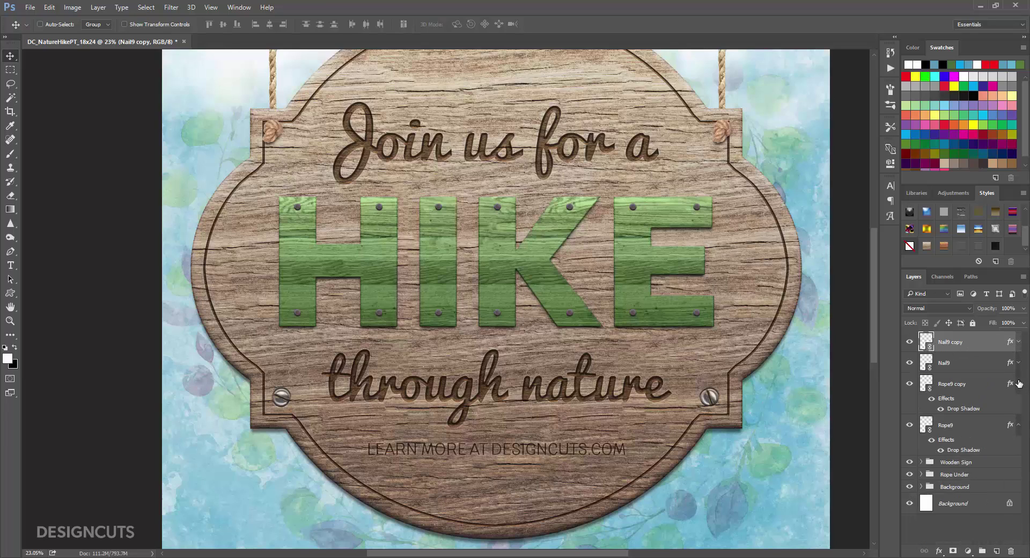
left_click(1019, 384)
left_click(1017, 405)
left_click(955, 406, "shift")
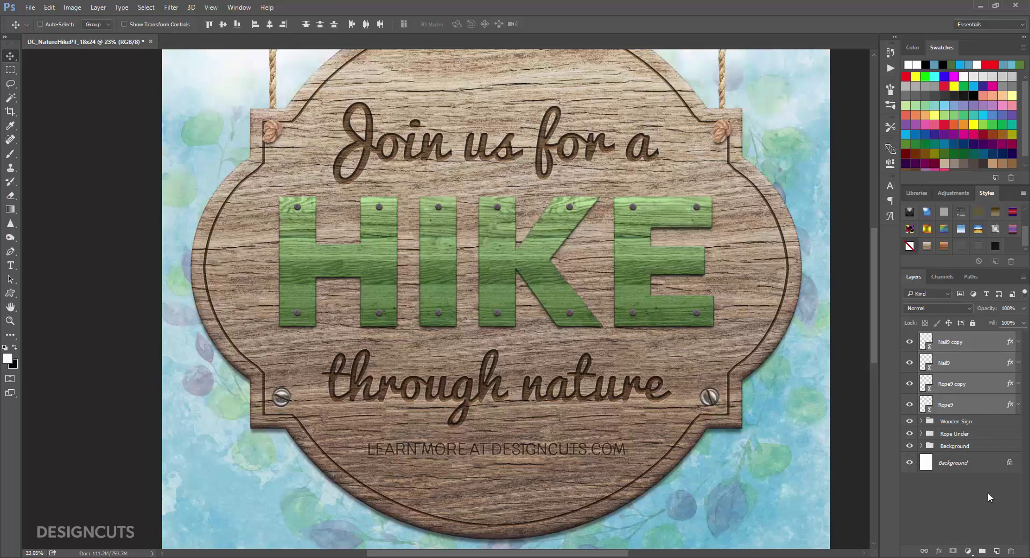
left_click(981, 550)
double_click(949, 338)
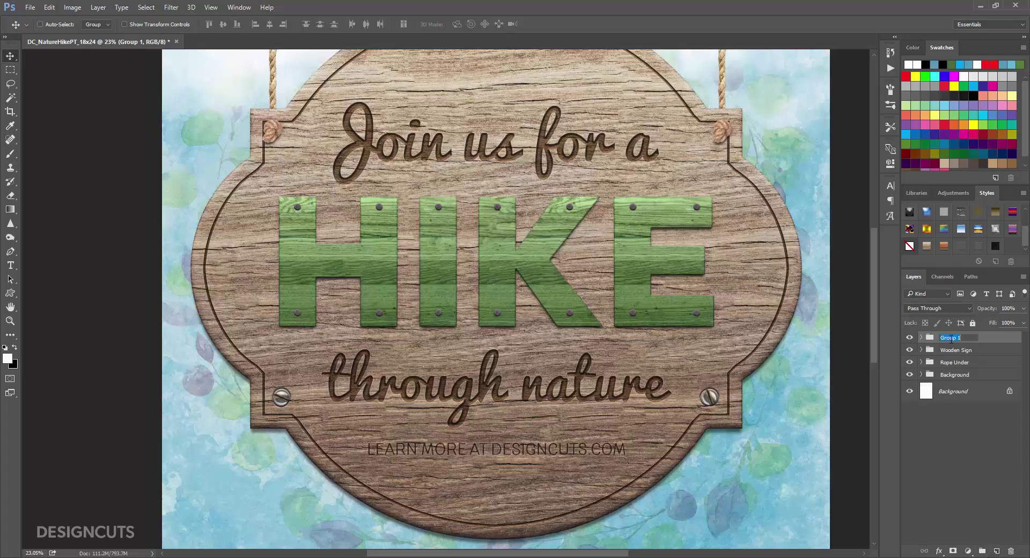
type("Rope Above")
key("Return")
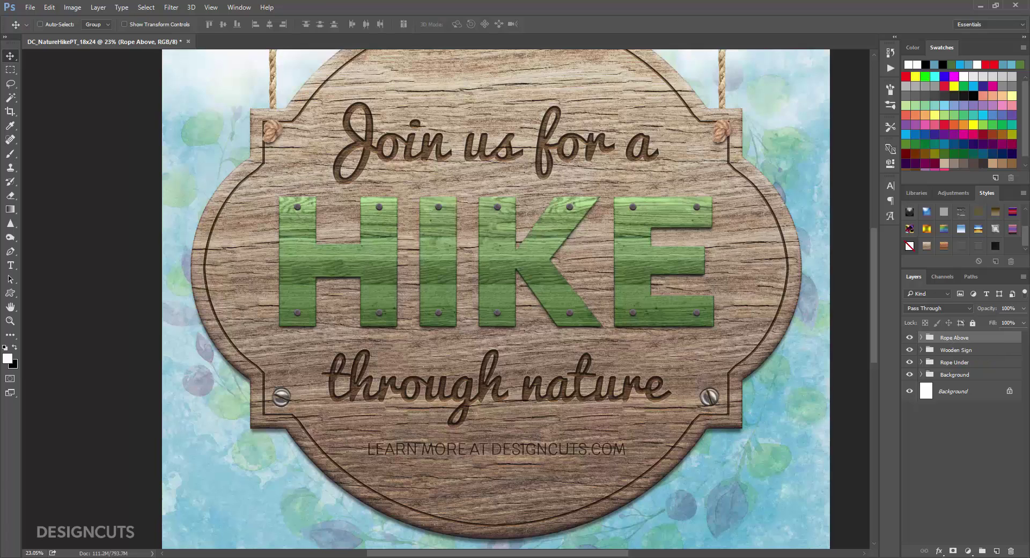
Switch to File Explorer and open Flower-Boom-Freebies from the Pixel-Buddha freebies folder in Photoshop
key("alt+Tab")
left_click(78, 151)
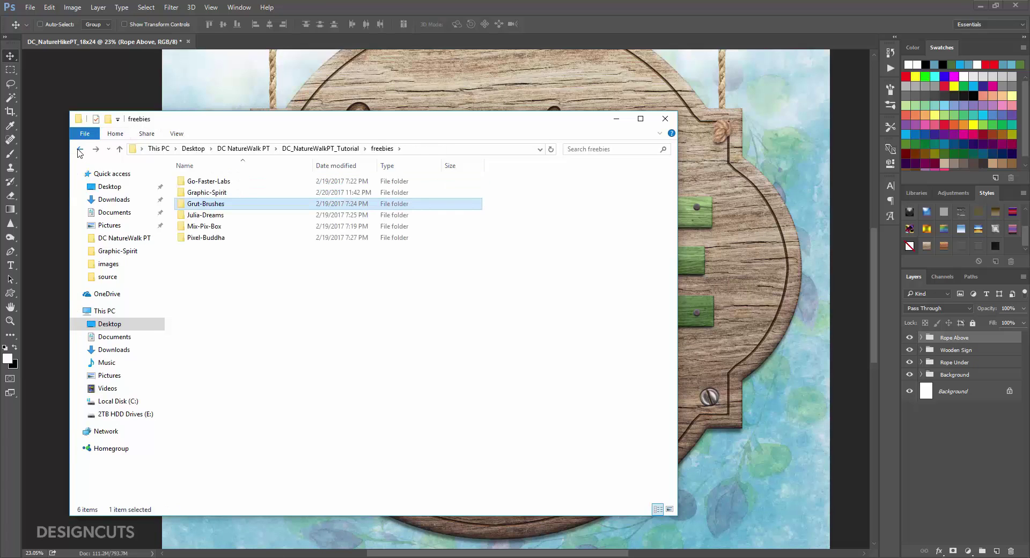
left_click(206, 241)
double_click(206, 237)
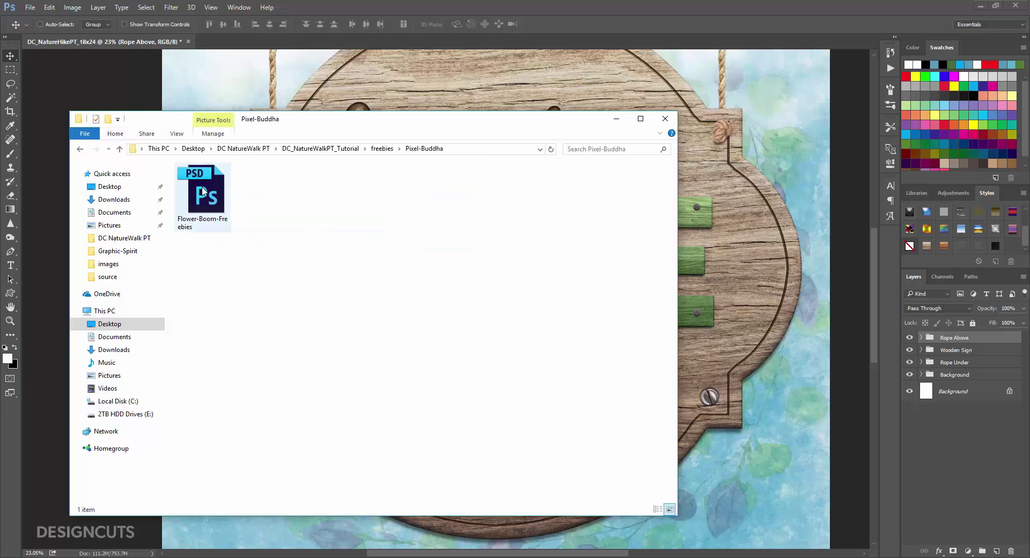
double_click(202, 190)
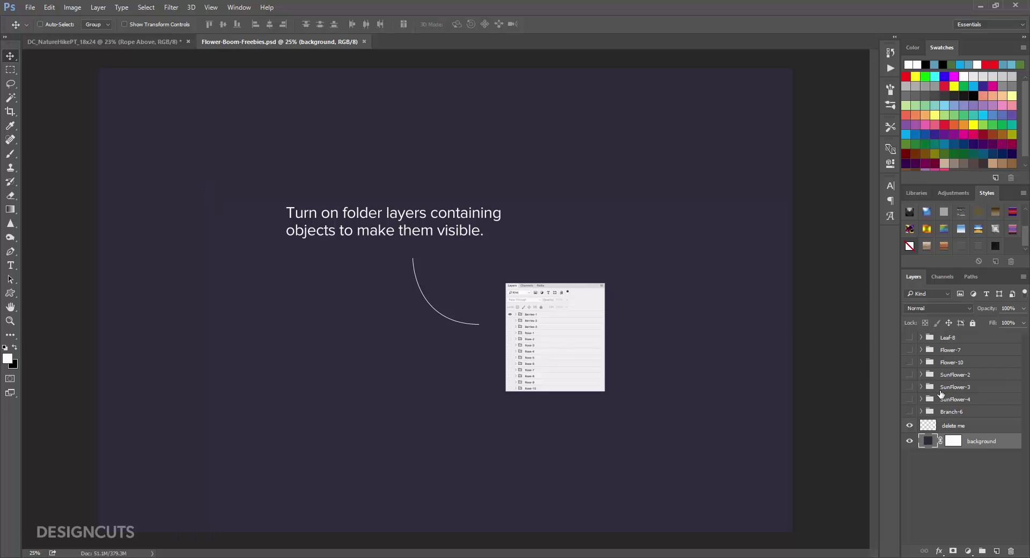
Show the SunFlower-3 group, duplicate it into DC_NatureHikePT_18x24, and place the flower beside the left edge of the H in HIKE
left_click(910, 387)
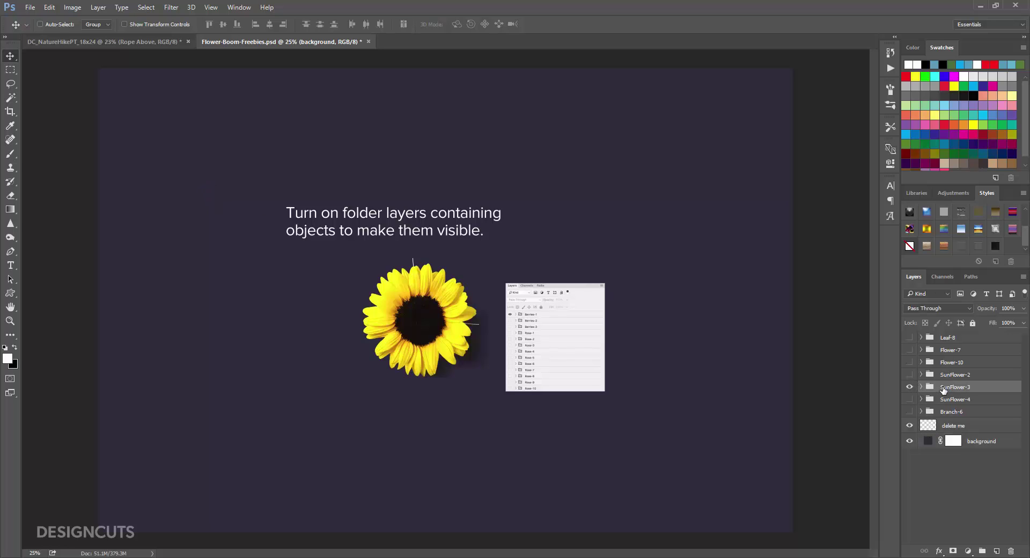
left_click(942, 389)
left_click(96, 8)
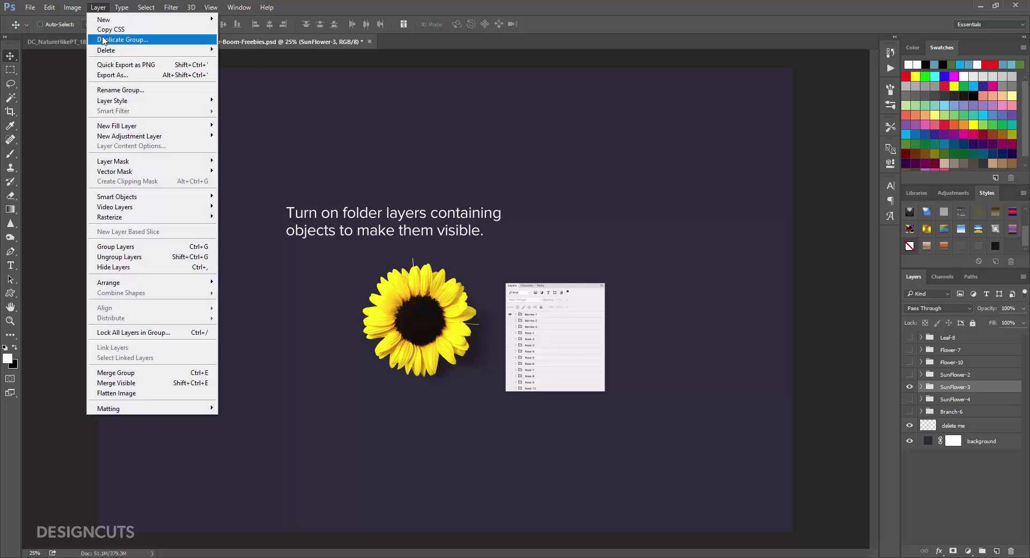
left_click(121, 40)
left_click(603, 320)
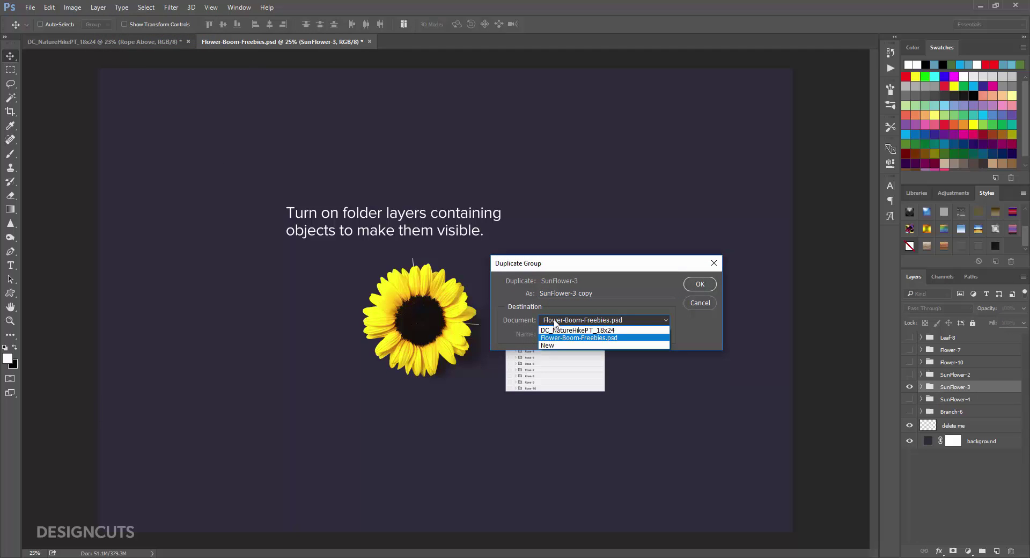
left_click(603, 337)
left_click(702, 285)
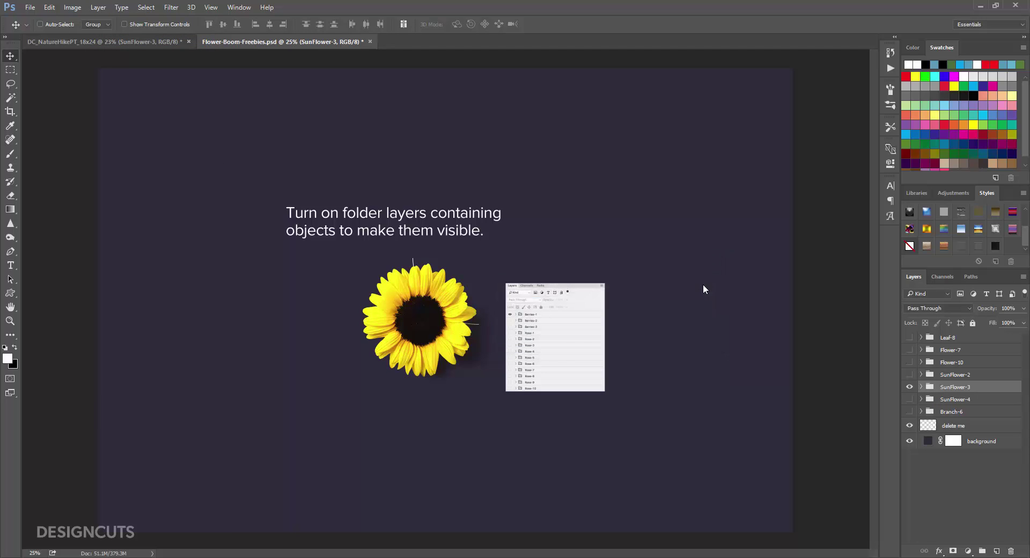
left_click(125, 40)
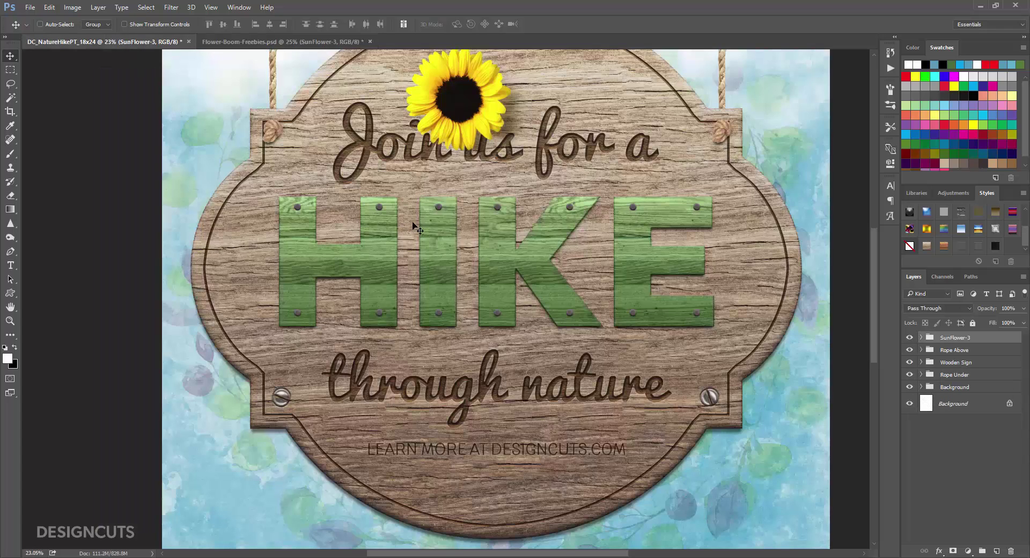
left_click_drag(449, 125, 260, 273)
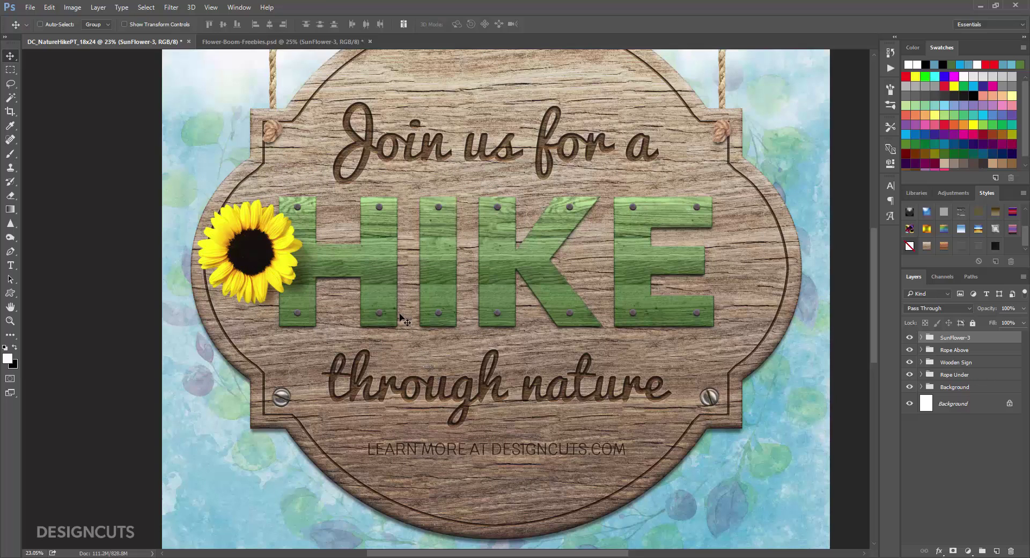
Show the SunFlower-2 group in Flower-Boom-Freebies, duplicate it into DC_NatureHikePT_18x24, and place the flower on the lower right corner of the E
left_click(274, 42)
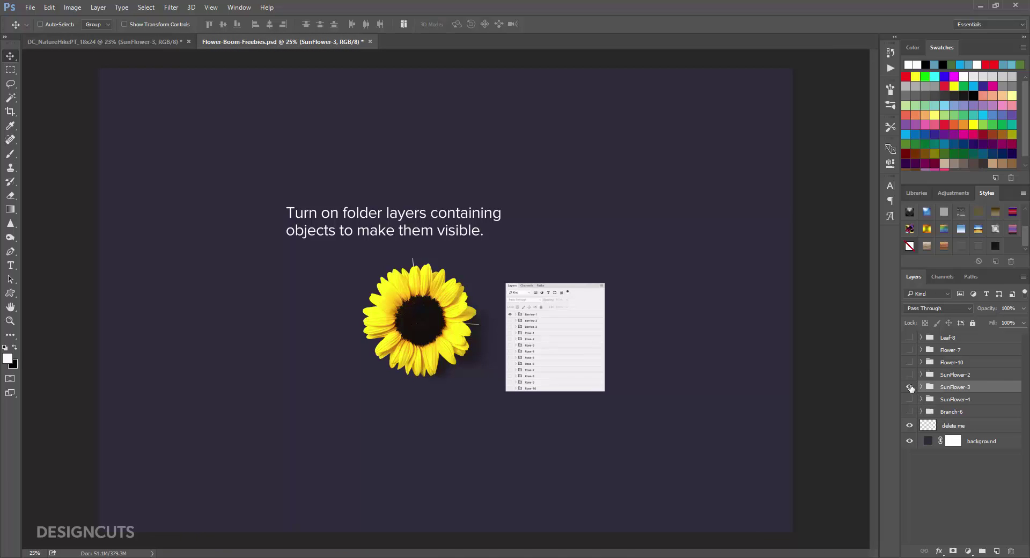
left_click(909, 374)
left_click(928, 375)
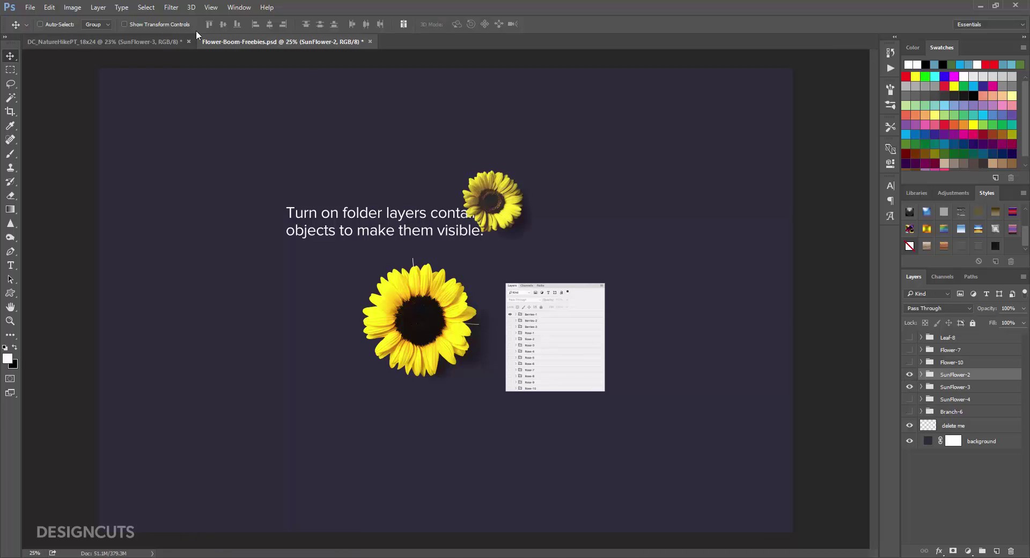
left_click(98, 7)
left_click(110, 35)
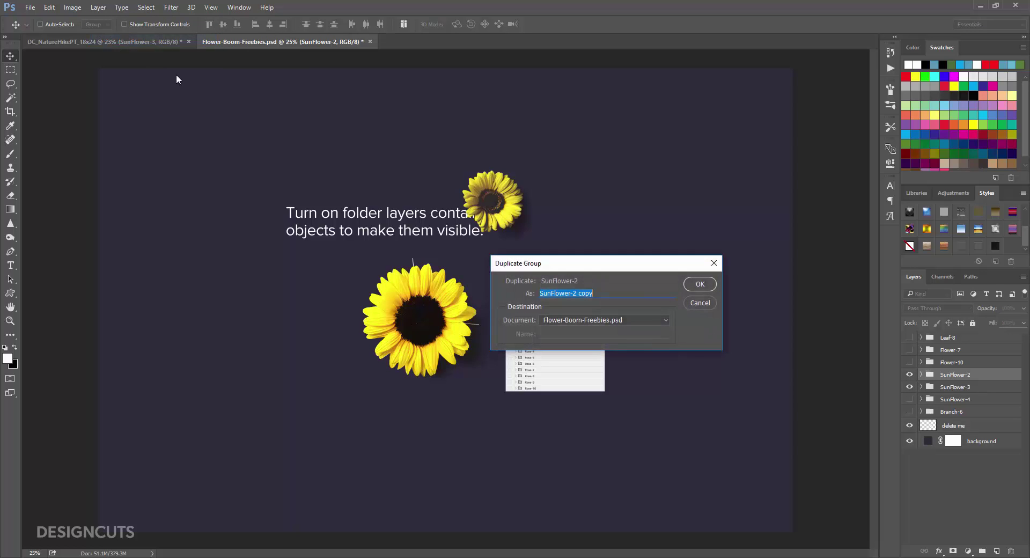
left_click(583, 321)
left_click(590, 328)
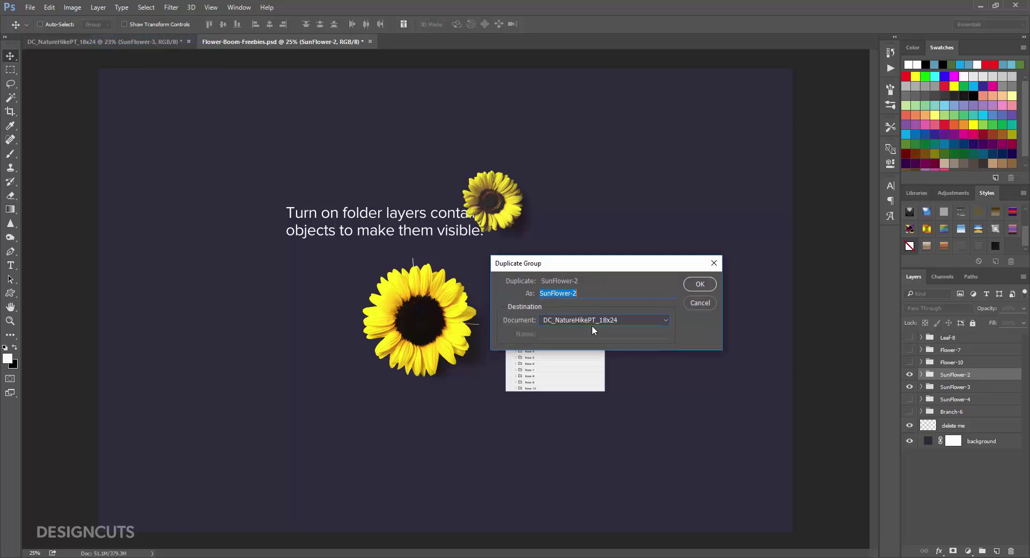
left_click(700, 285)
left_click(117, 41)
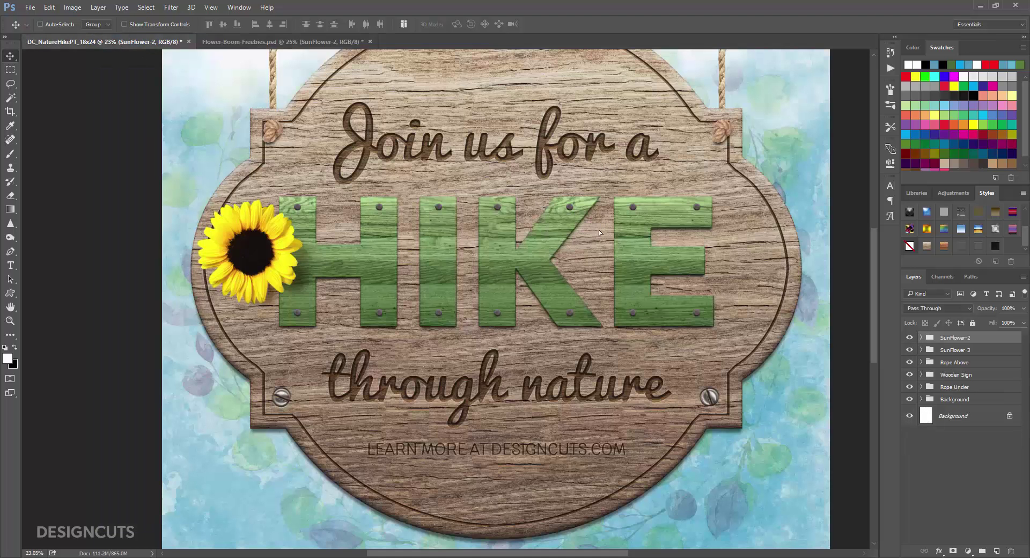
left_click_drag(598, 230, 733, 317)
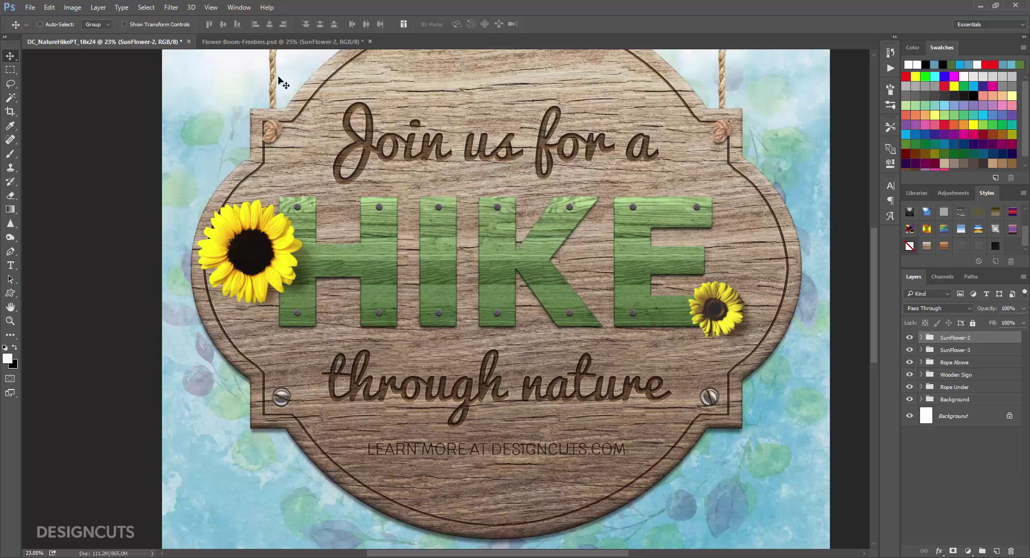
Show the Flower-7 group in Flower-Boom-Freebies, duplicate it into DC_NatureHikePT_18x24, and place the green flower just above the I in HIKE
left_click(262, 41)
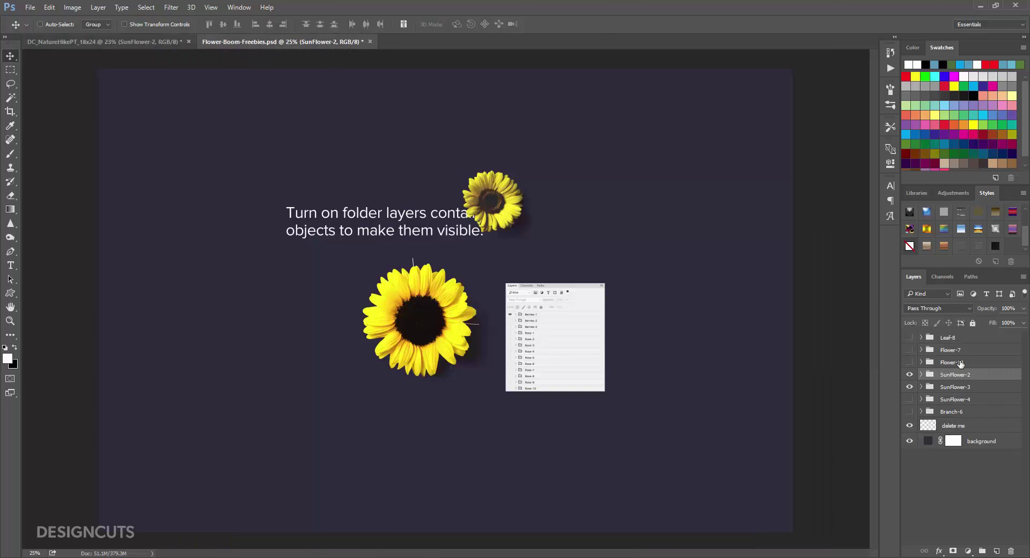
left_click(955, 352)
left_click(909, 349)
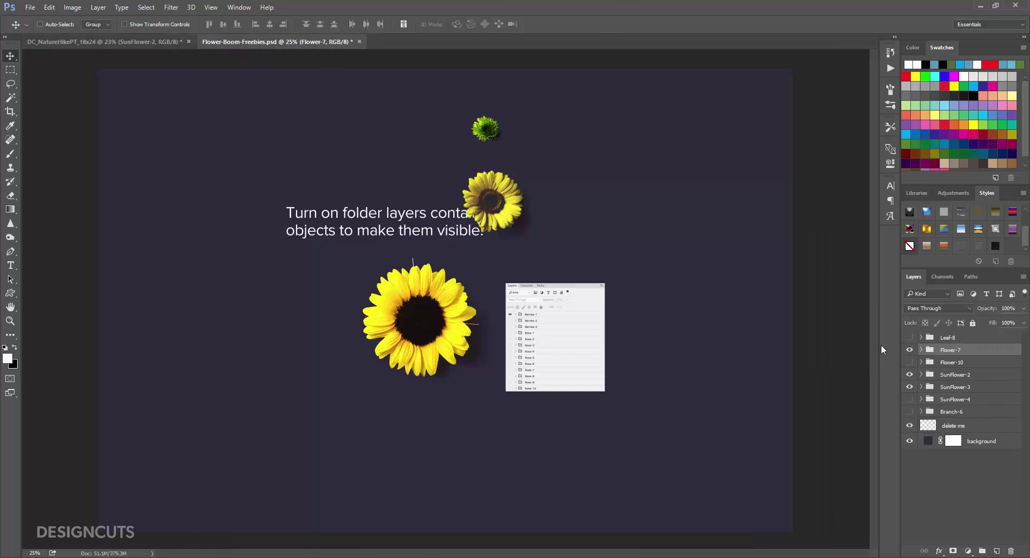
left_click(98, 7)
left_click(107, 36)
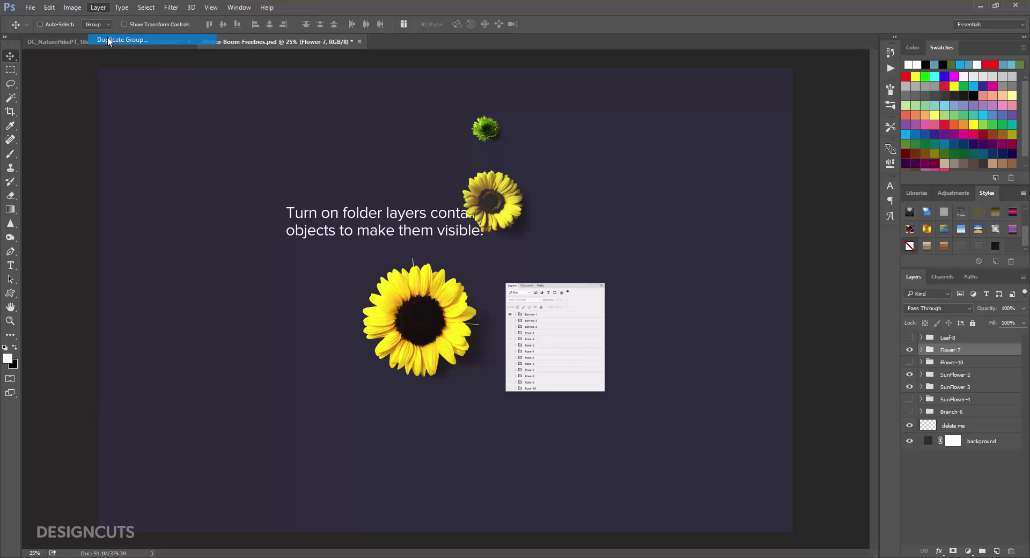
left_click(576, 320)
left_click(577, 327)
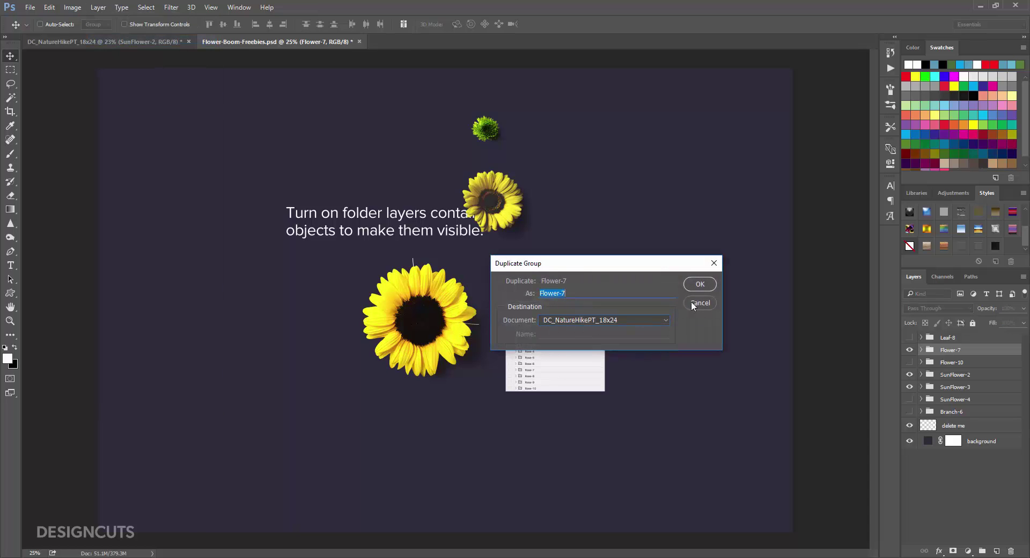
left_click(700, 284)
left_click(104, 42)
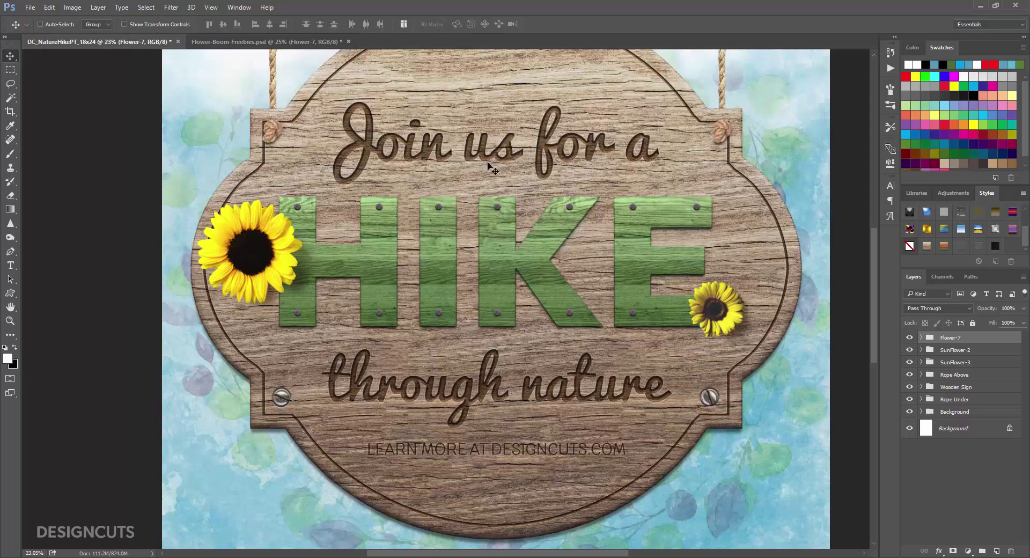
left_click_drag(487, 263, 451, 178)
Show the Flower-10 grass group in Flower-Boom-Freebies, duplicate it into DC_NatureHikePT_18x24, and return to the poster
left_click(309, 41)
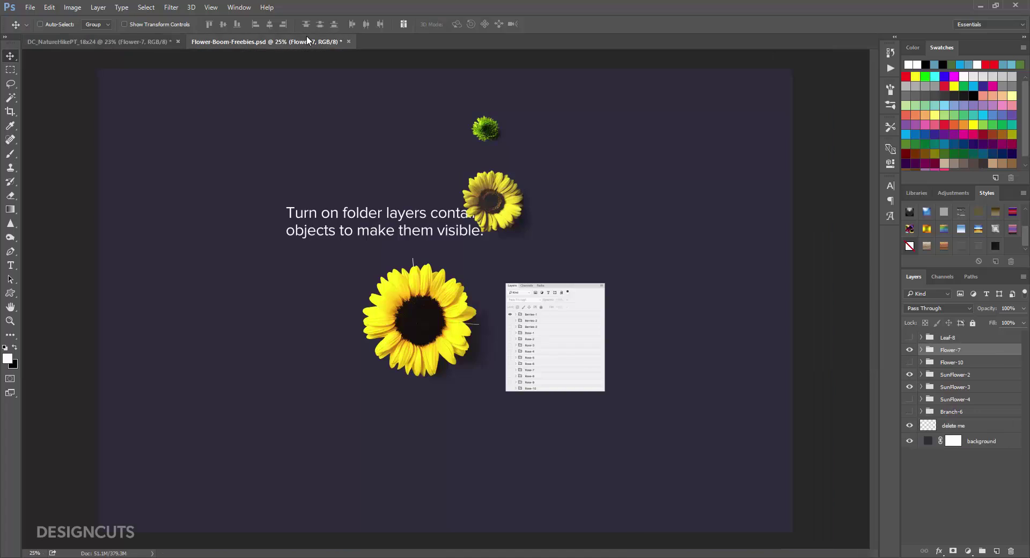
left_click(909, 363)
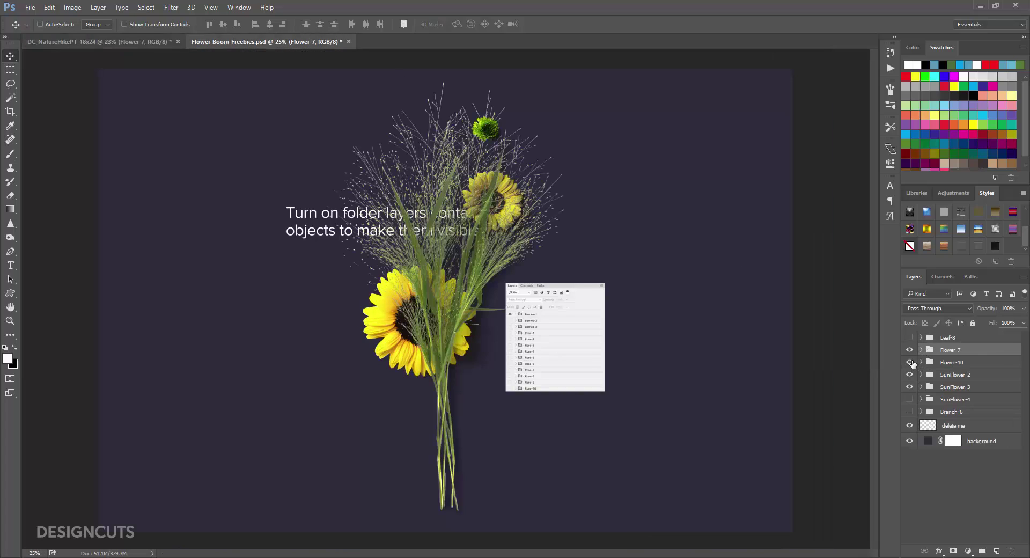
left_click(942, 365)
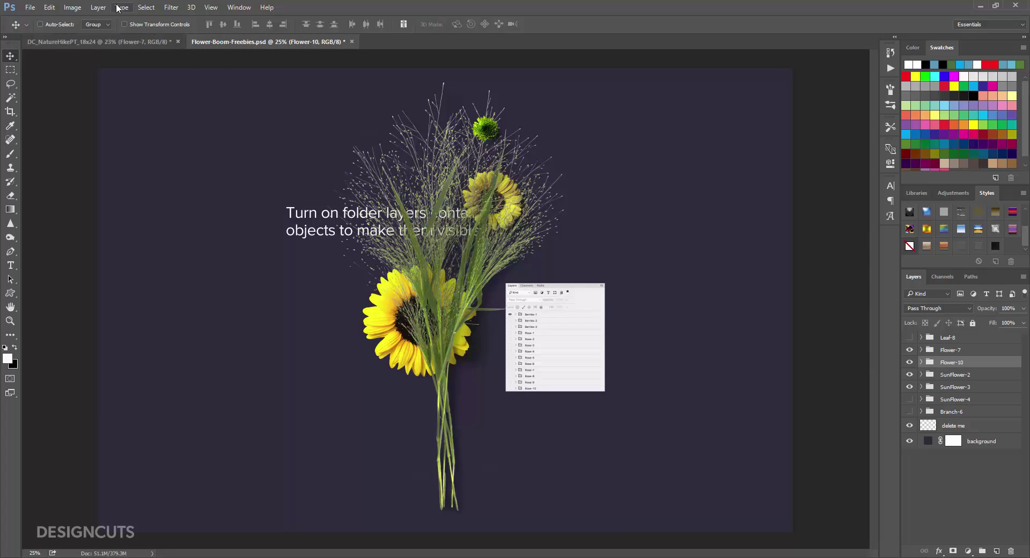
left_click(98, 7)
left_click(110, 40)
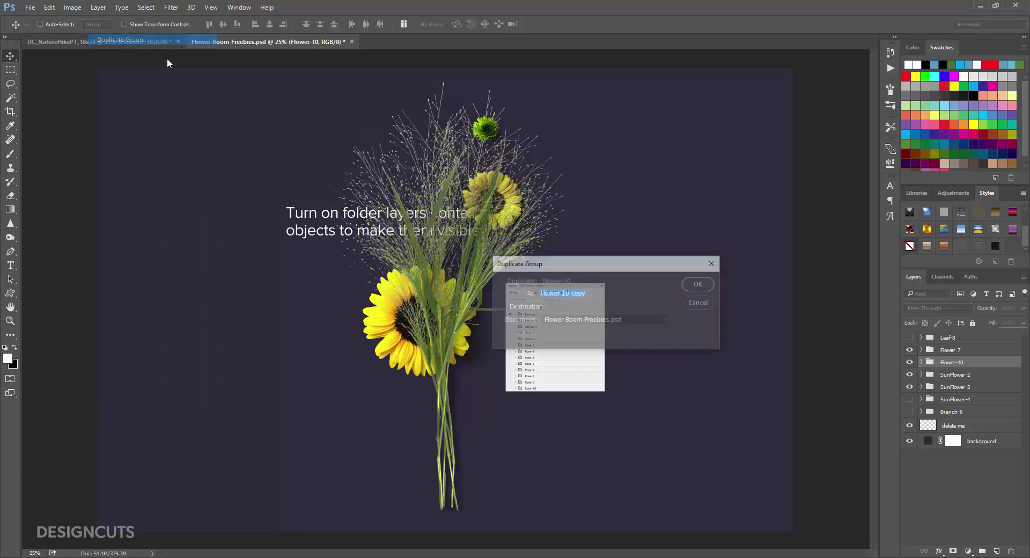
left_click(588, 319)
left_click(595, 329)
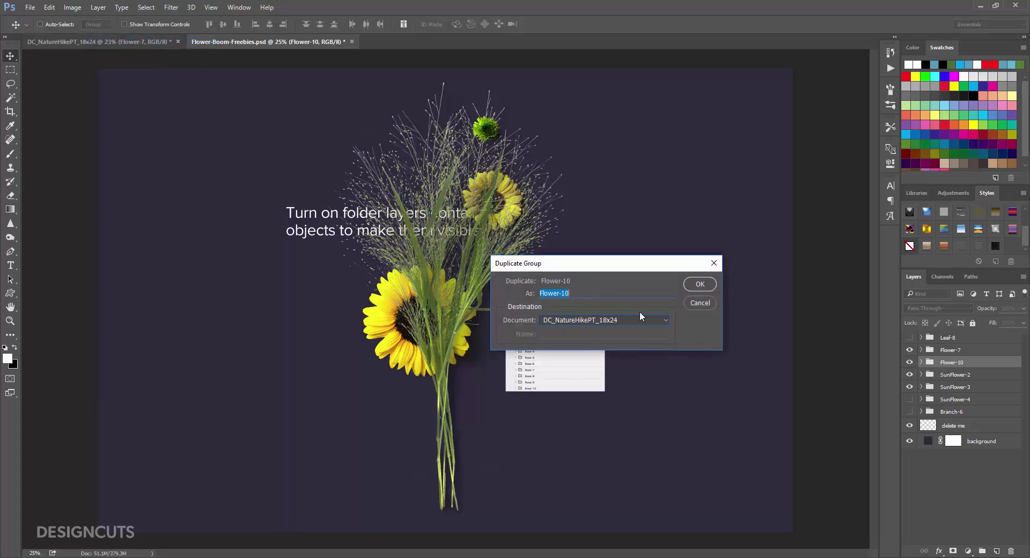
left_click(700, 284)
left_click(121, 44)
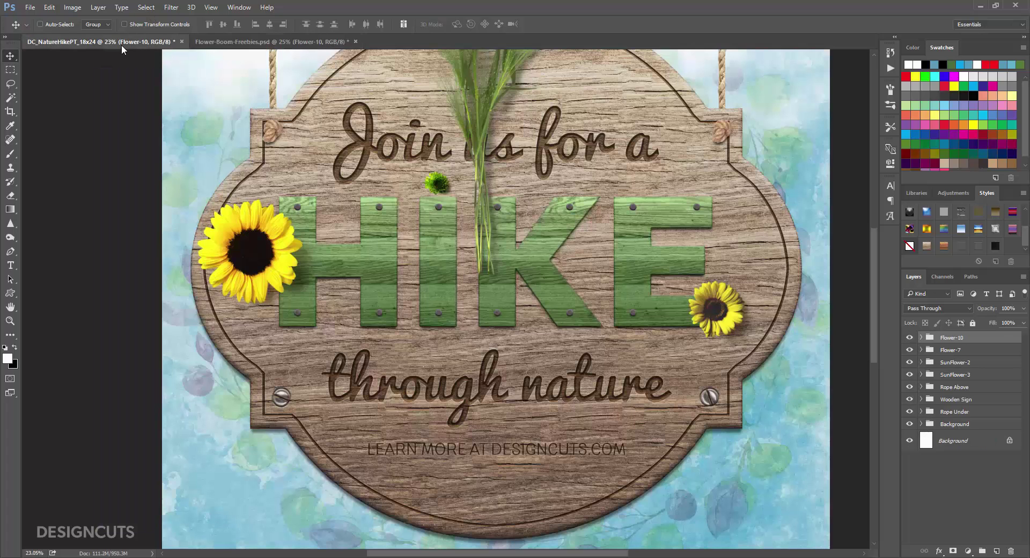
Move the Flower-10 grass to the poster's bottom edge and make two copies, spreading the three clumps from the left corner to right of centre
key("ctrl+0")
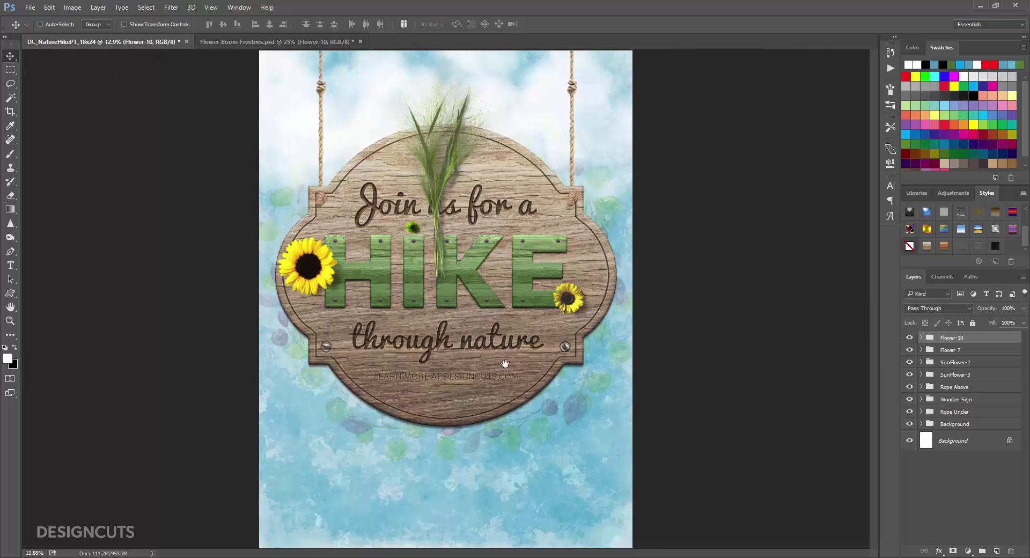
key("ctrl+minus")
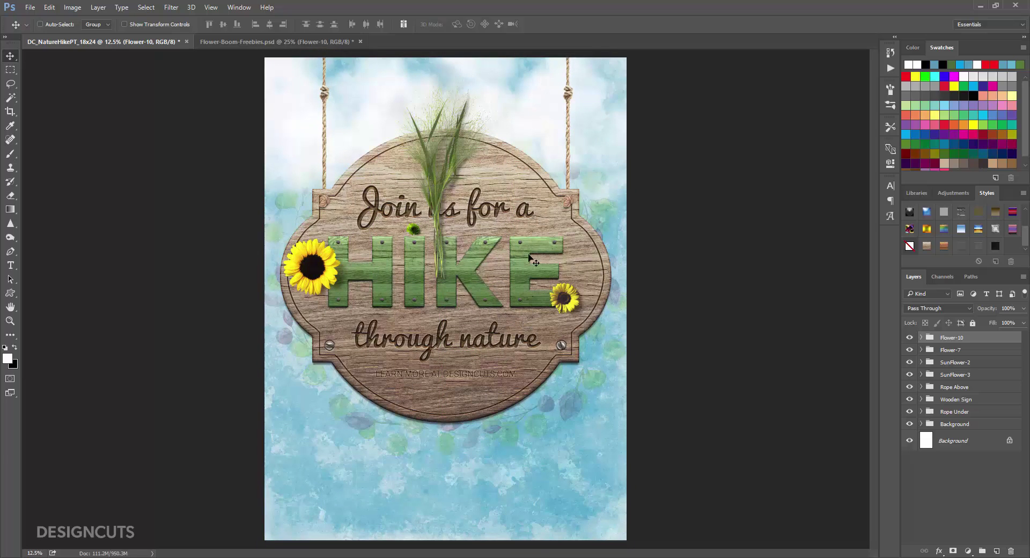
left_click_drag(456, 155, 526, 490)
key("alt")
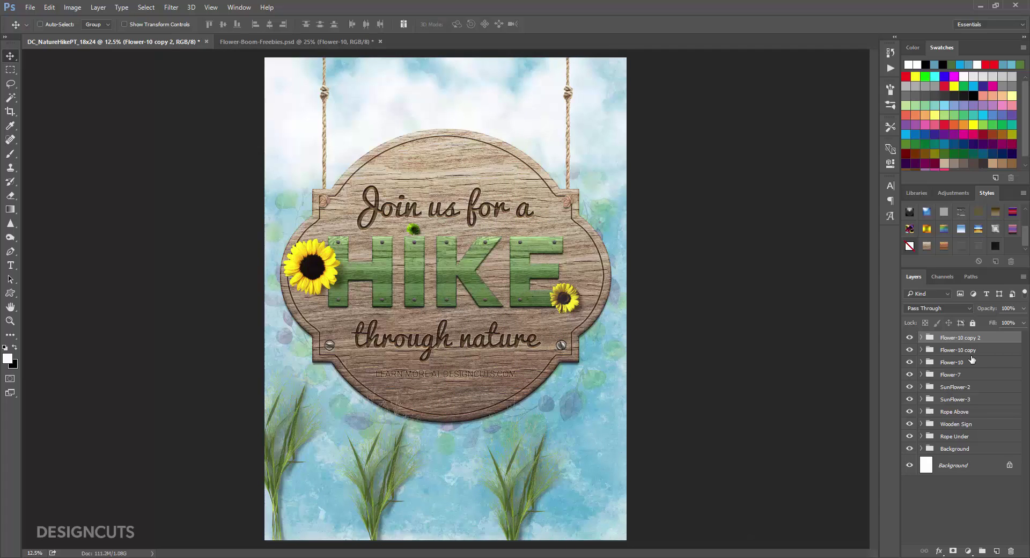
Duplicate the Flower-10 group, flip the copy horizontally, and move it to the poster's lower right edge
left_click_drag(975, 364, 995, 550)
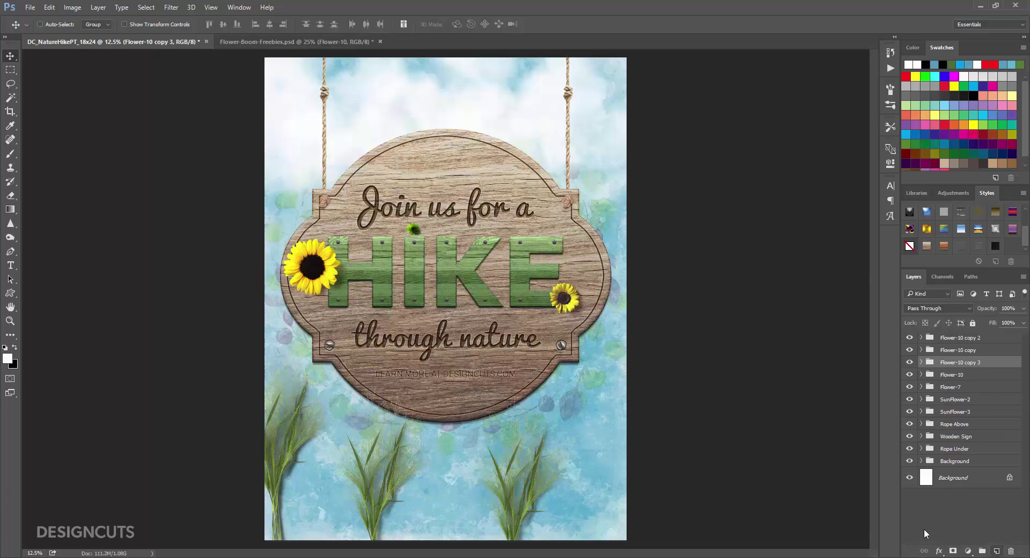
left_click(50, 7)
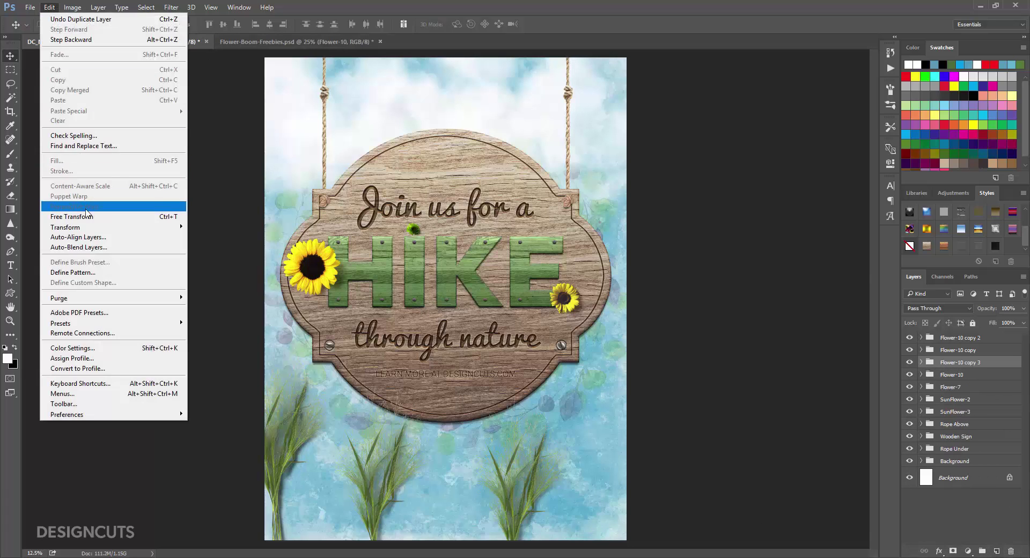
mouse_move(102, 228)
left_click(213, 343)
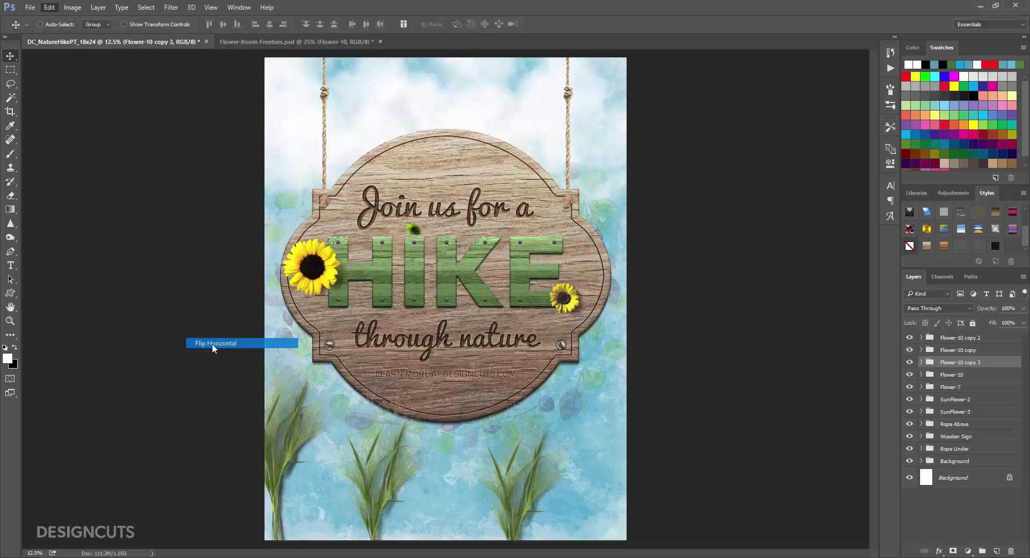
left_click_drag(298, 449, 631, 436)
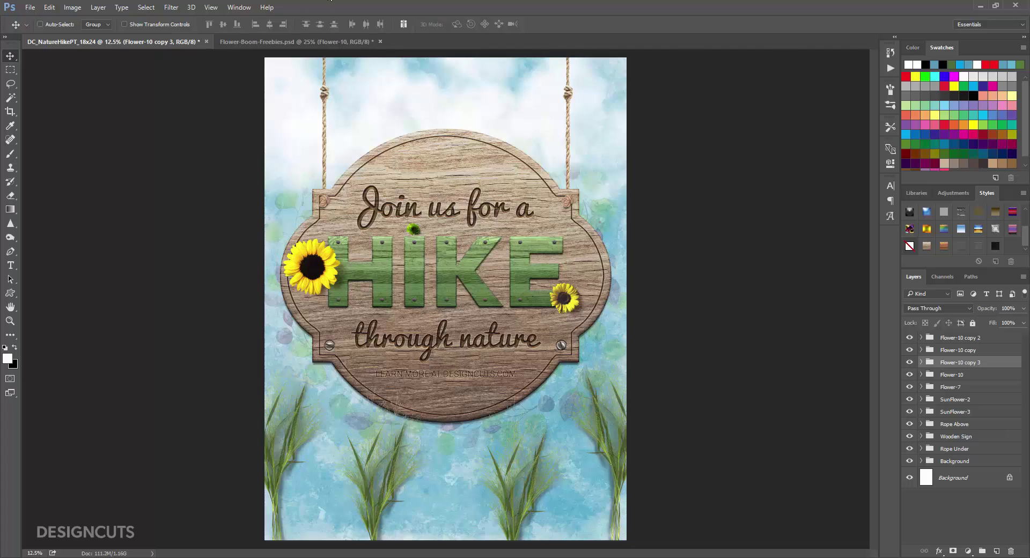
Show the Leaf-8 group in Flower-Boom-Freebies, duplicate it into DC_NatureHikePT_18x24, and return to the poster
left_click(282, 42)
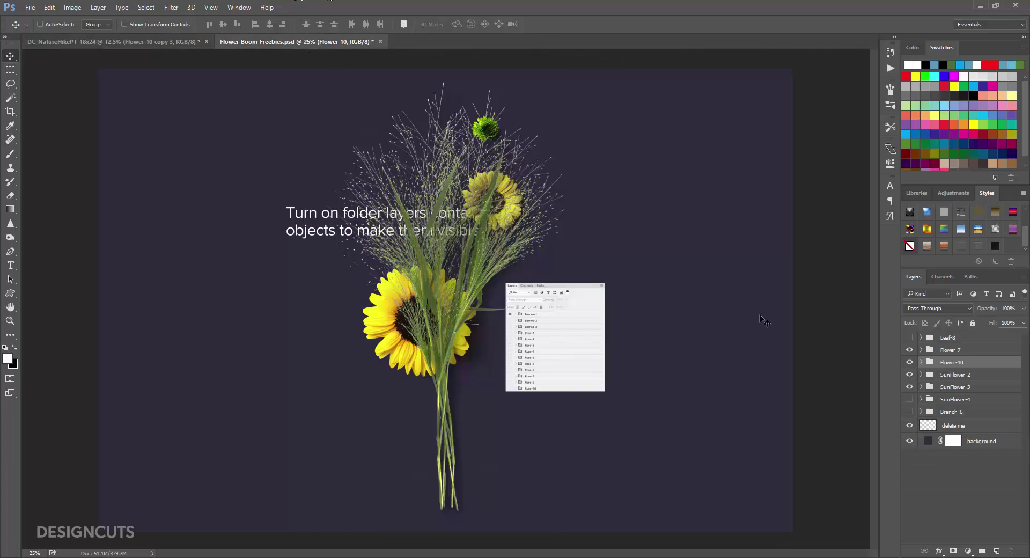
left_click(909, 337)
left_click(948, 338)
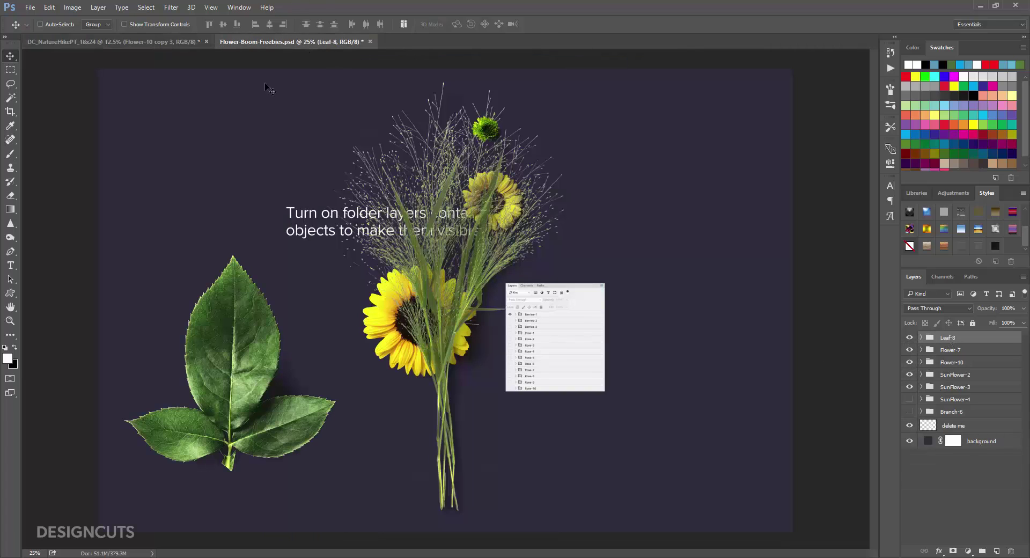
left_click(98, 8)
left_click(105, 39)
left_click(601, 320)
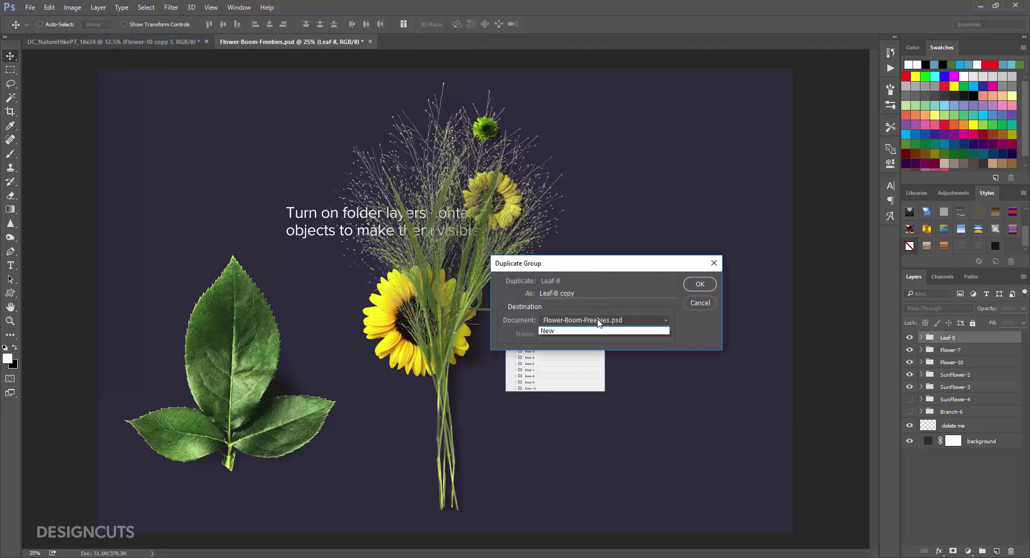
left_click(617, 334)
left_click(700, 285)
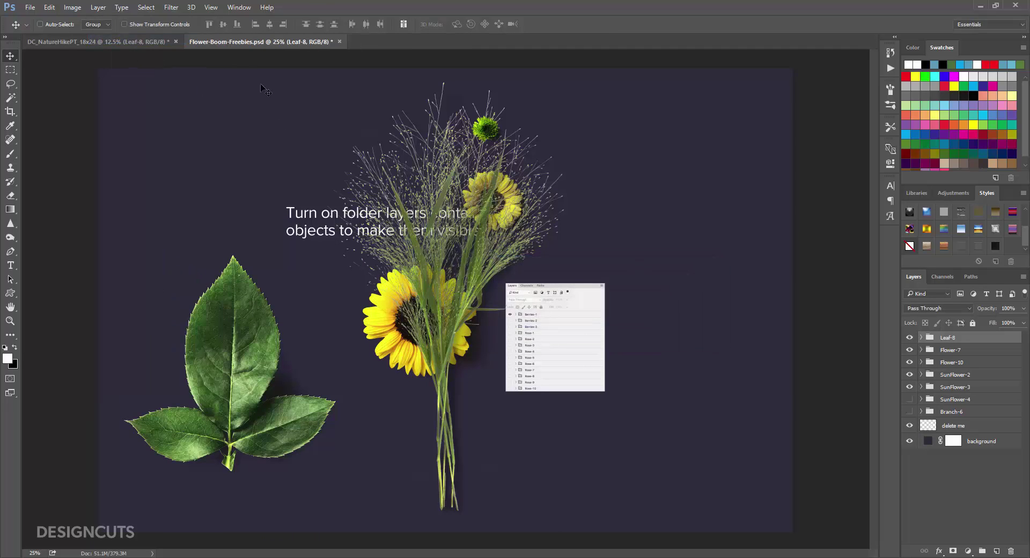
left_click(139, 37)
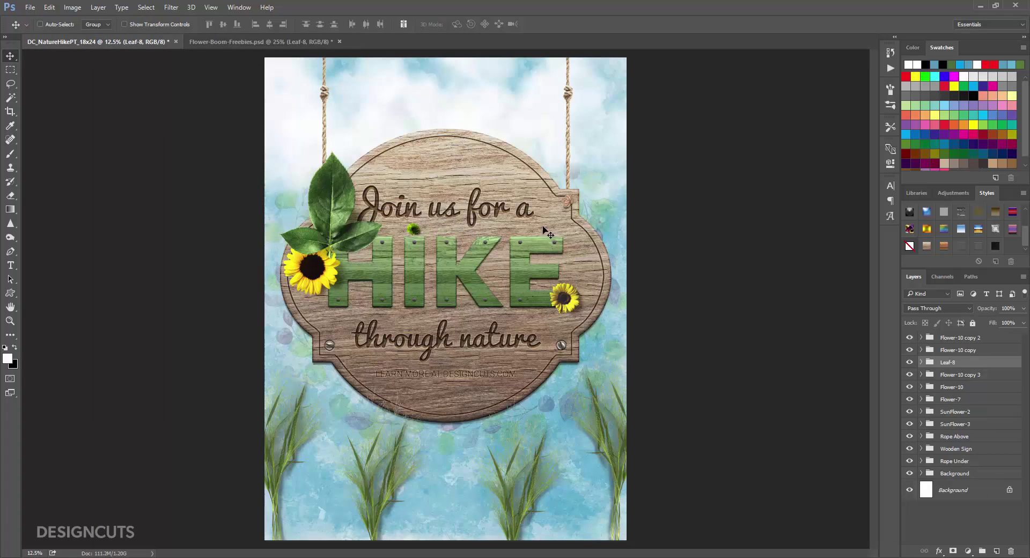
Rotate the Leaf-8 group about -9.9 degrees and move it into the poster's lower left corner
left_click(48, 7)
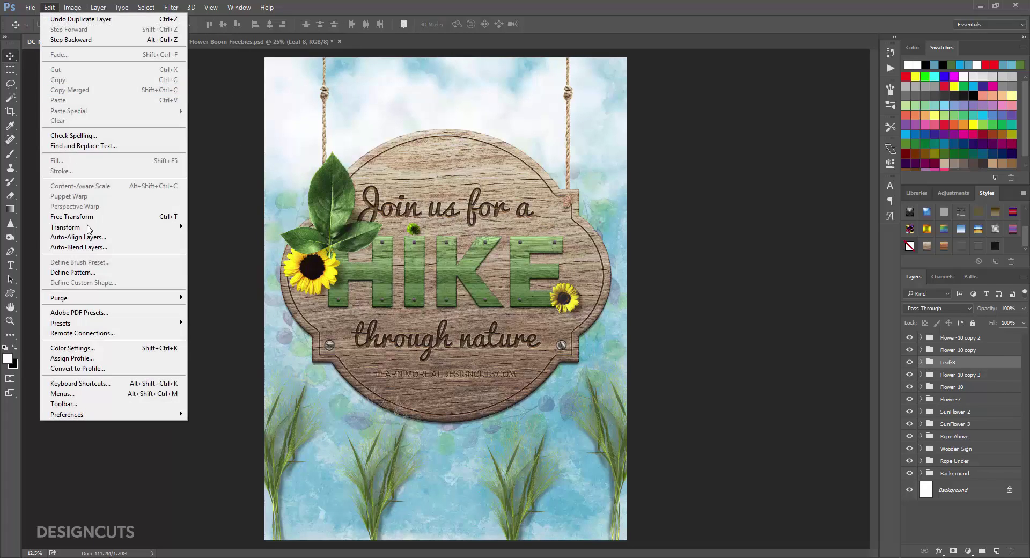
mouse_move(90, 229)
left_click(222, 250)
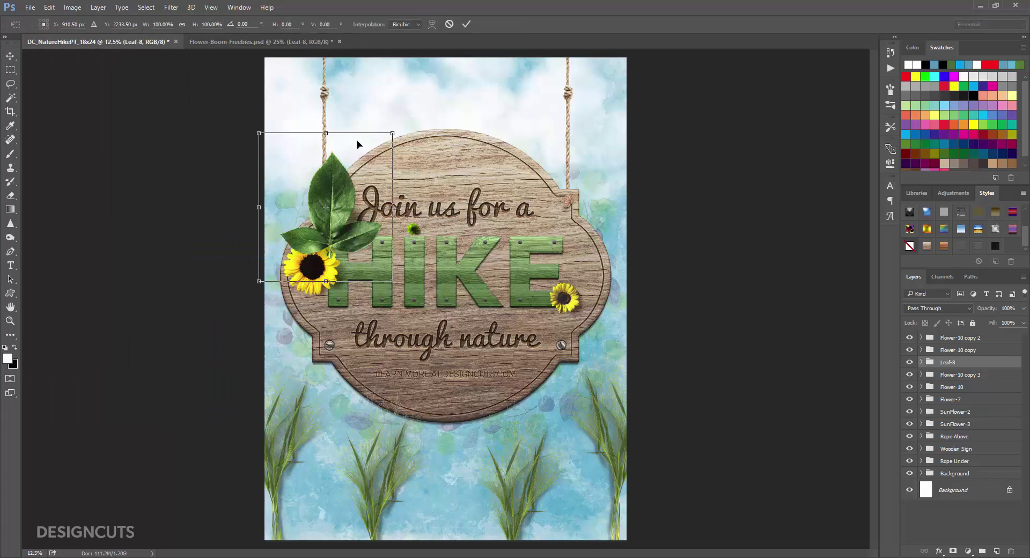
left_click_drag(396, 117, 380, 111)
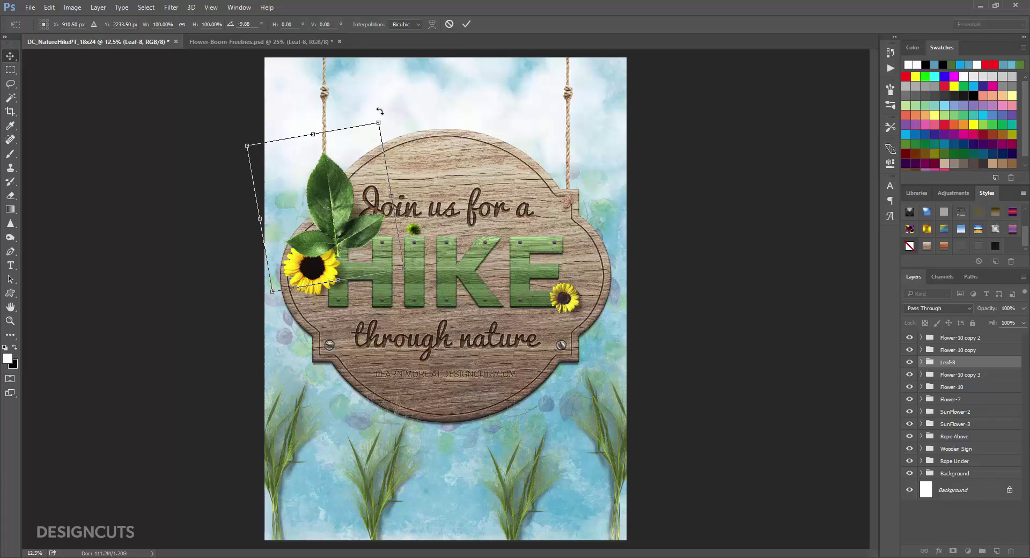
key("Return")
left_click_drag(349, 210, 303, 497)
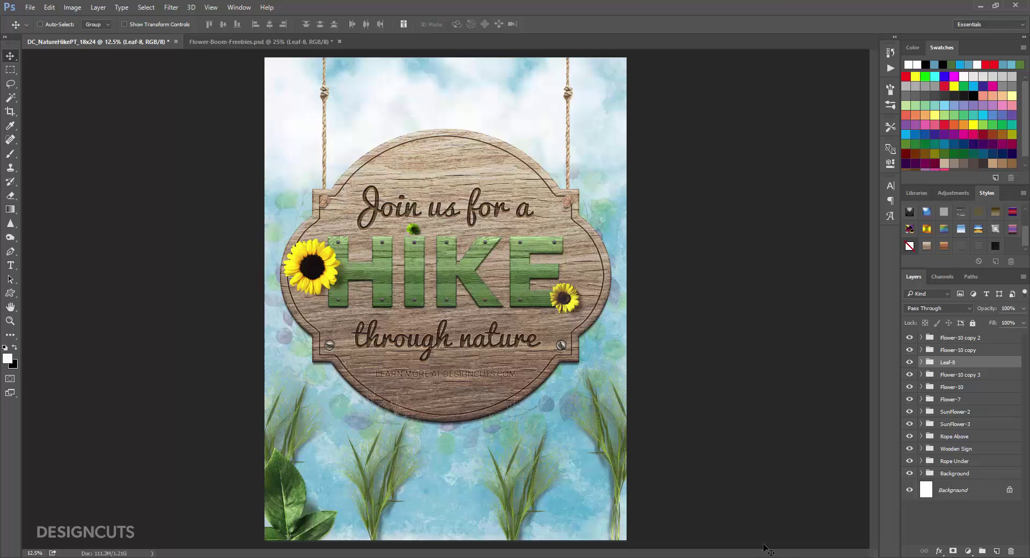
Duplicate the Leaf-8 group, flip the copy horizontally, and move it into the poster's lower right corner
left_click_drag(998, 368, 996, 551)
left_click(47, 8)
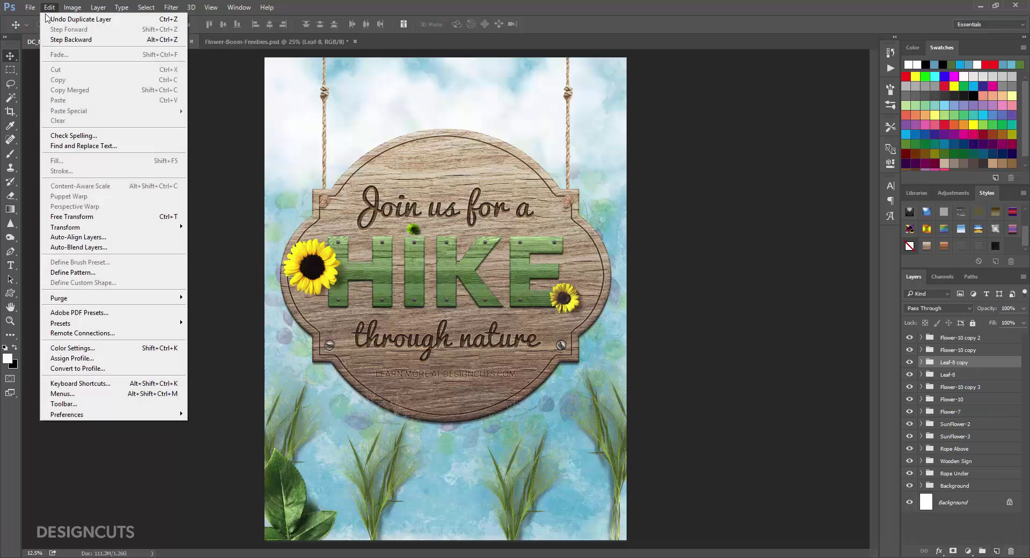
mouse_move(85, 229)
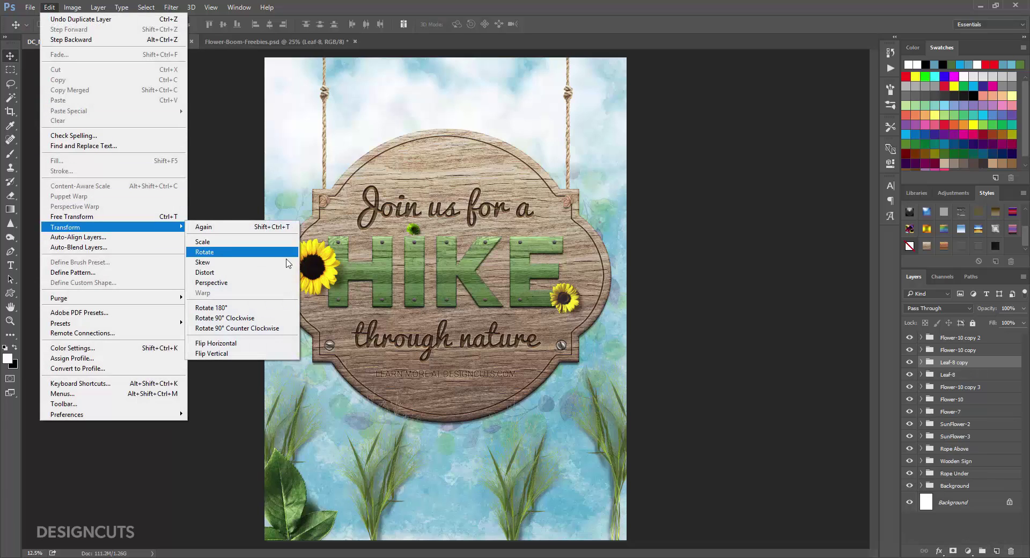
left_click(261, 343)
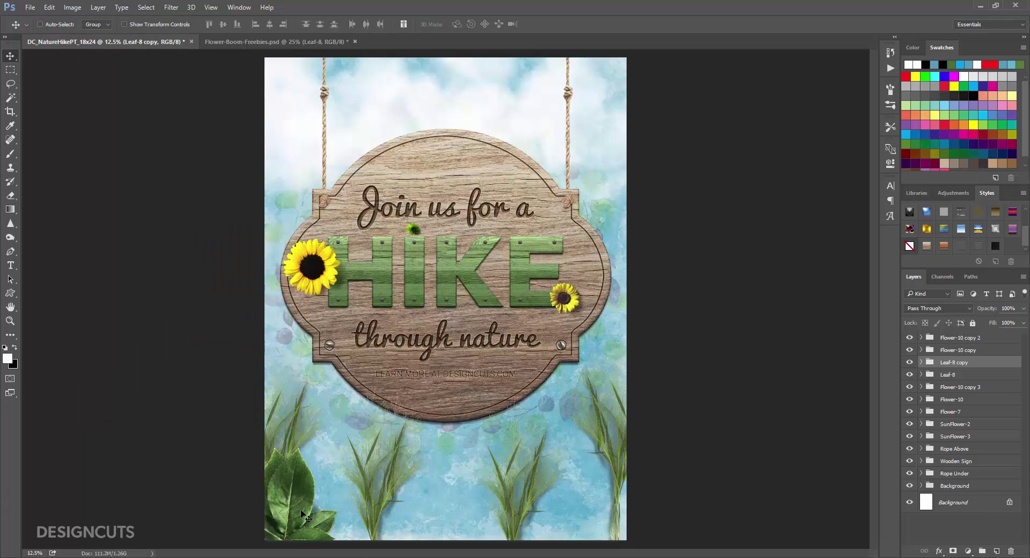
left_click_drag(322, 503, 621, 522)
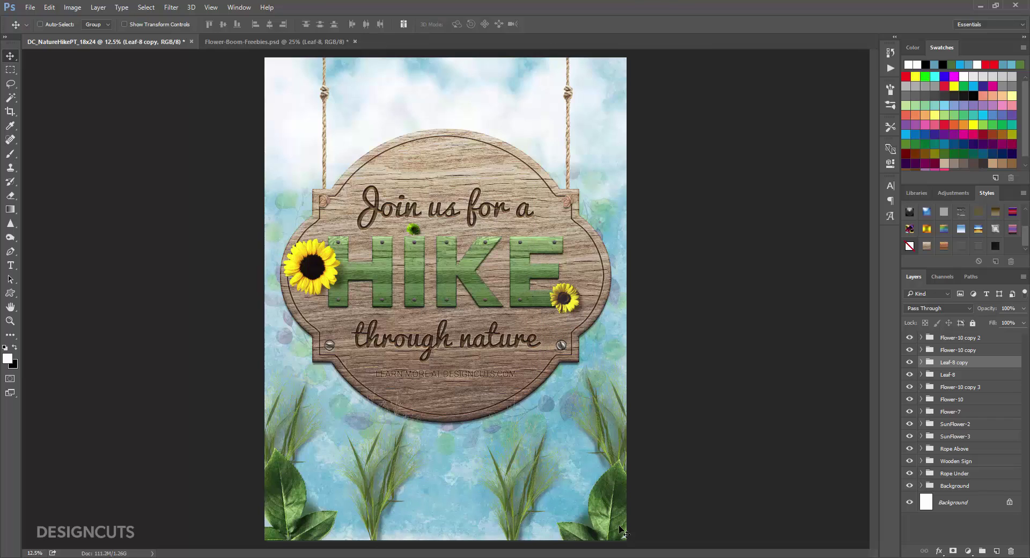
Show the Branch-6 group in Flower-Boom-Freebies, duplicate it into DC_NatureHikePT_18x24, and return to the poster
left_click(302, 43)
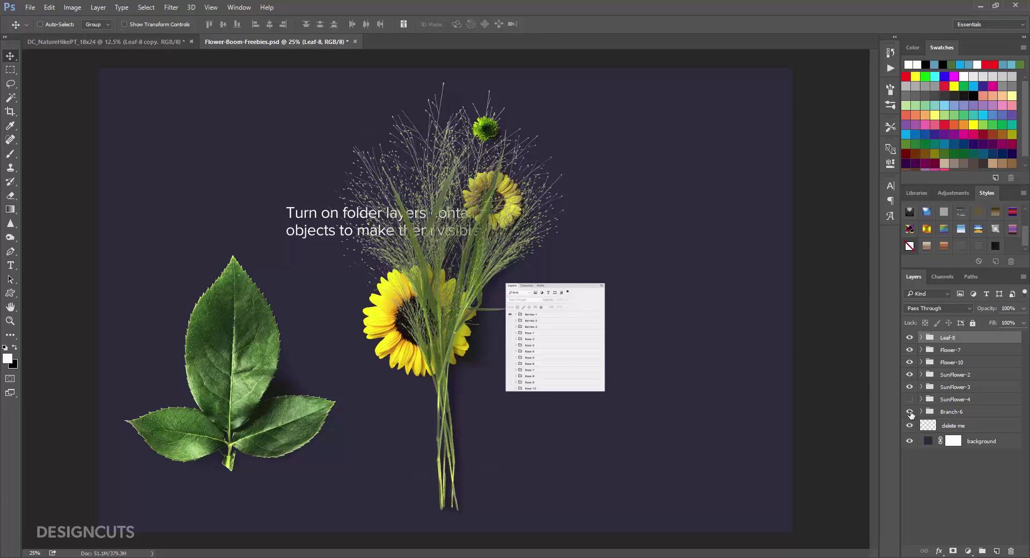
left_click(908, 411)
left_click(951, 412)
left_click(98, 7)
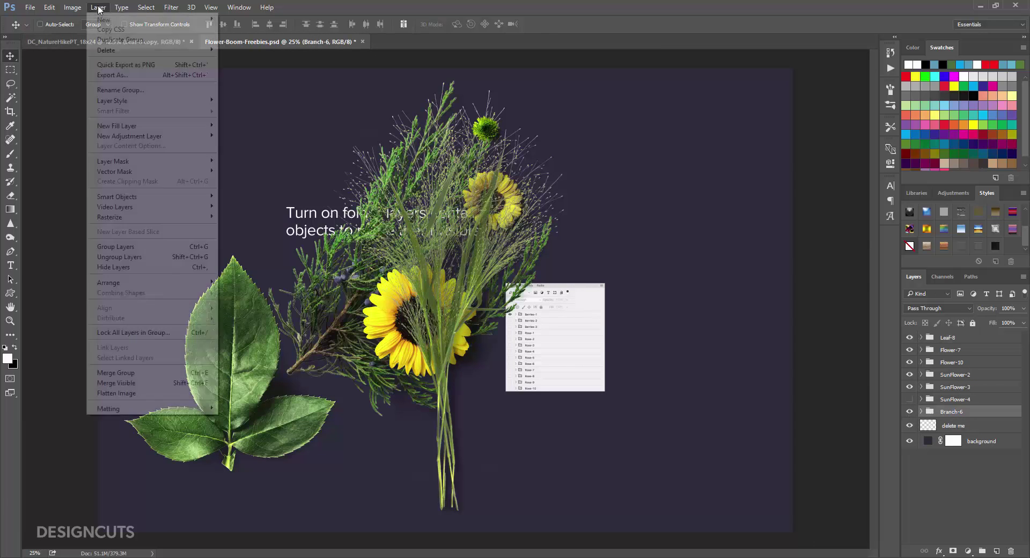
left_click(123, 37)
left_click(605, 321)
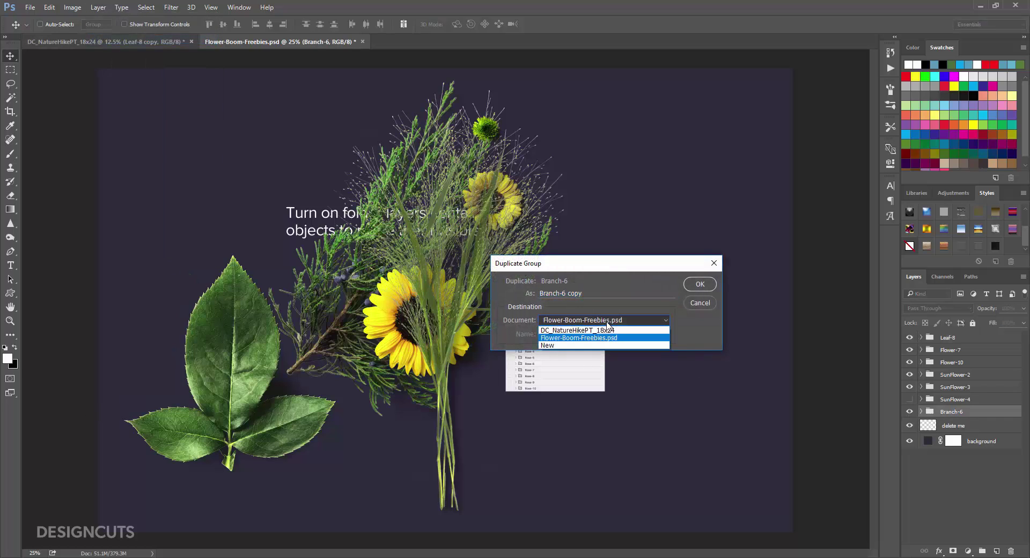
left_click(598, 330)
left_click(704, 289)
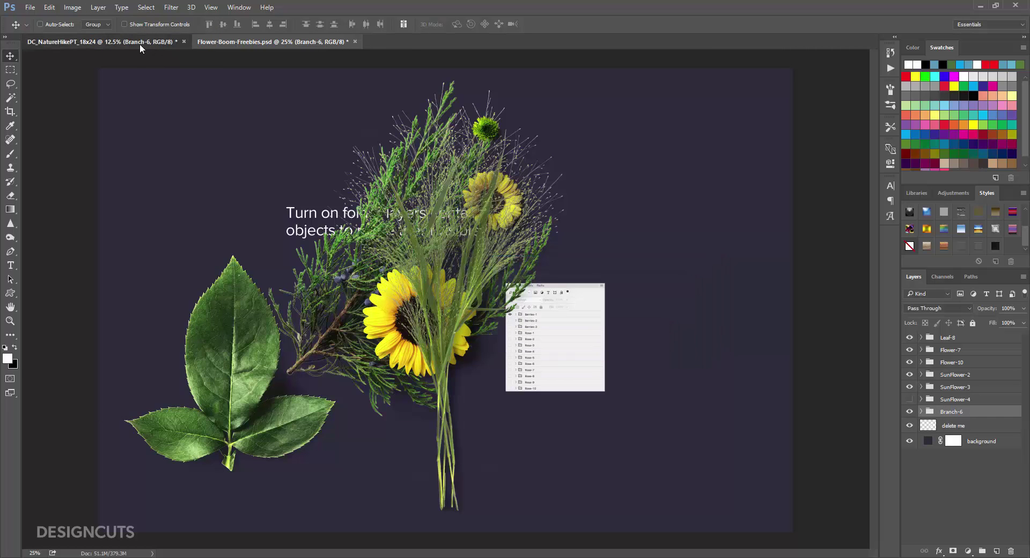
left_click(140, 43)
Move the Branch-6 foliage to the poster's lower left and place a copy of it at the lower right
left_click_drag(432, 407, 552, 532)
left_click_drag(576, 484, 578, 504)
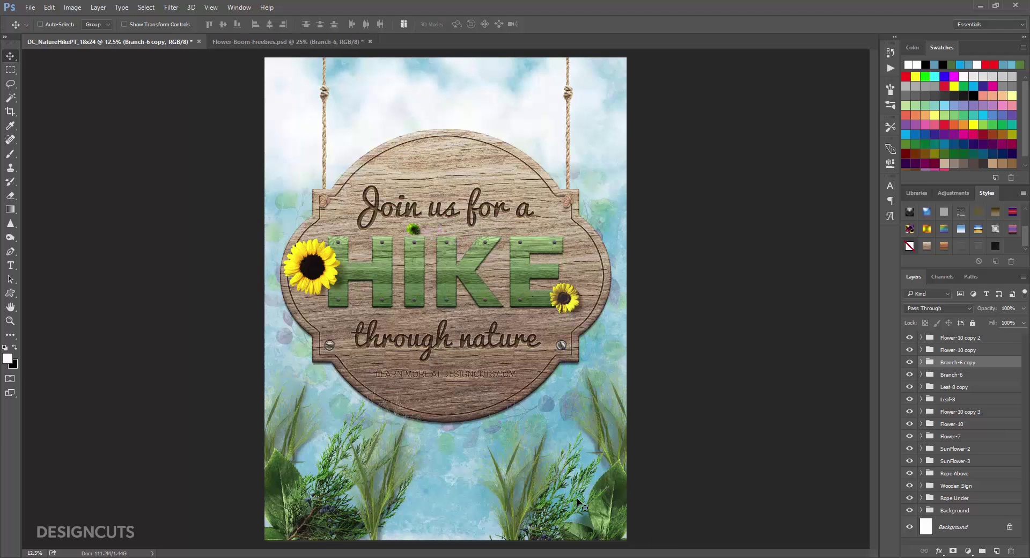
Rotate the lower right Branch-6 copy about -35 degrees and place a duplicate of it at the poster's bottom centre
left_click(49, 7)
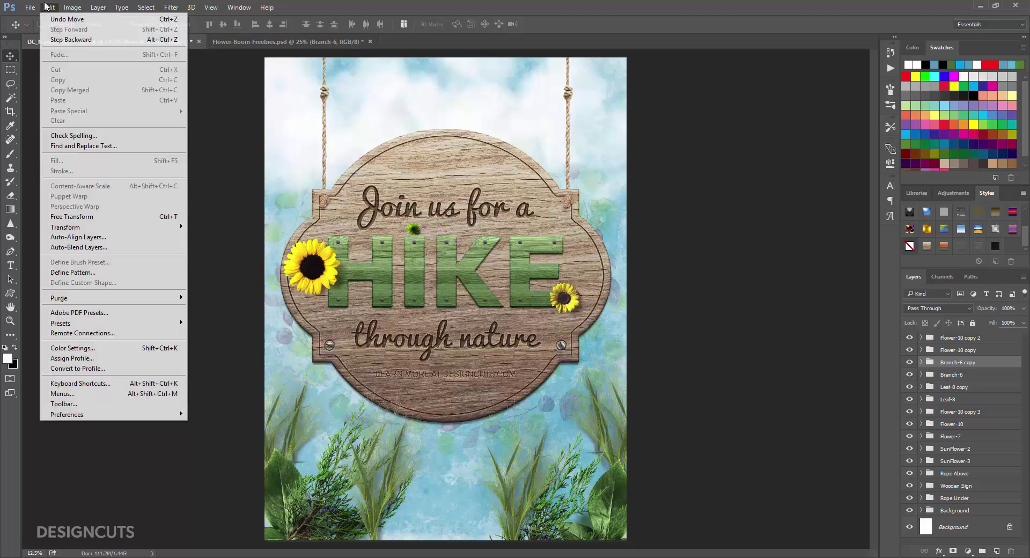
mouse_move(81, 227)
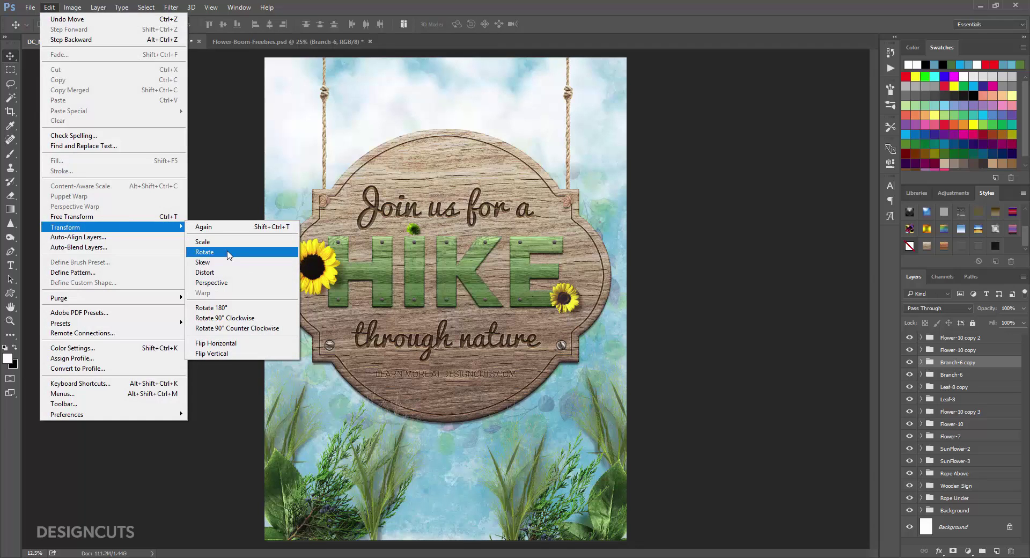
left_click(204, 252)
left_click_drag(700, 385, 596, 369)
key("Return")
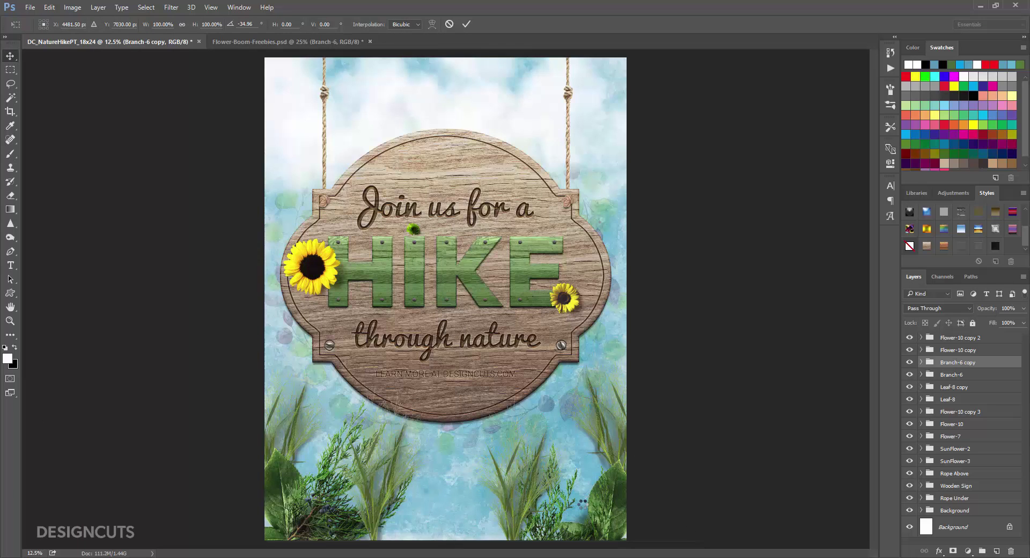
left_click_drag(583, 492, 469, 496)
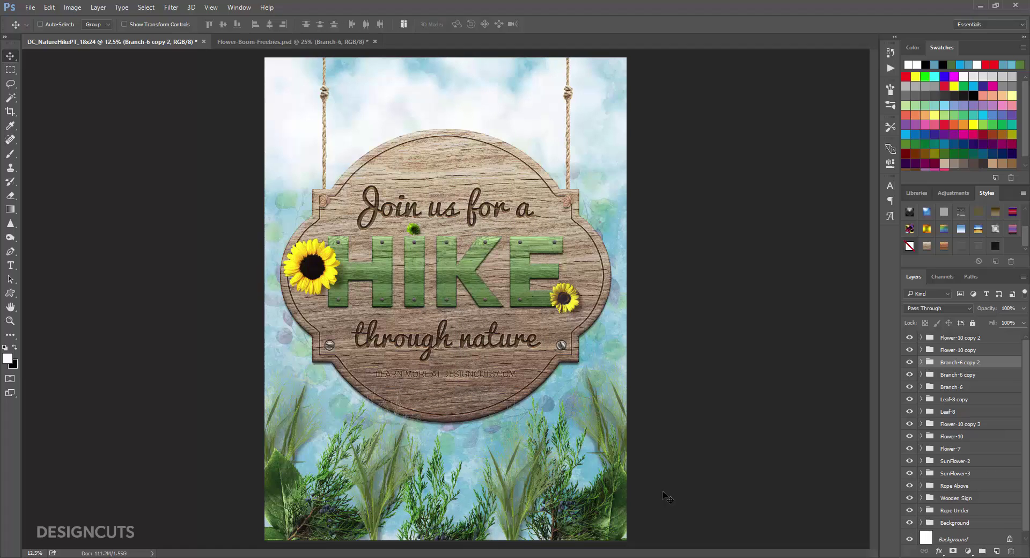
Show the SunFlower-4 group in Flower-Boom-Freebies, duplicate it into DC_NatureHikePT_18x24, and return to the poster
left_click(300, 42)
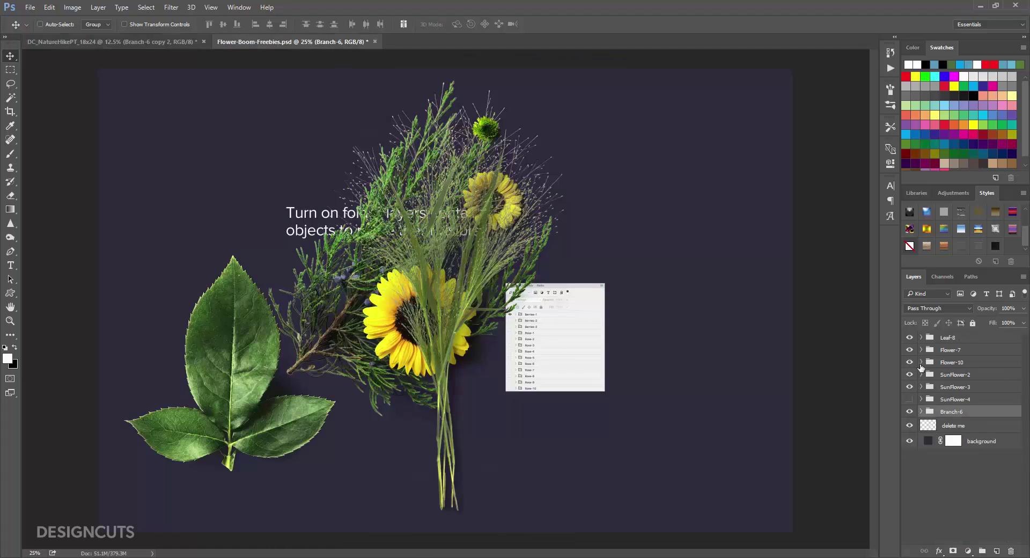
left_click(955, 399)
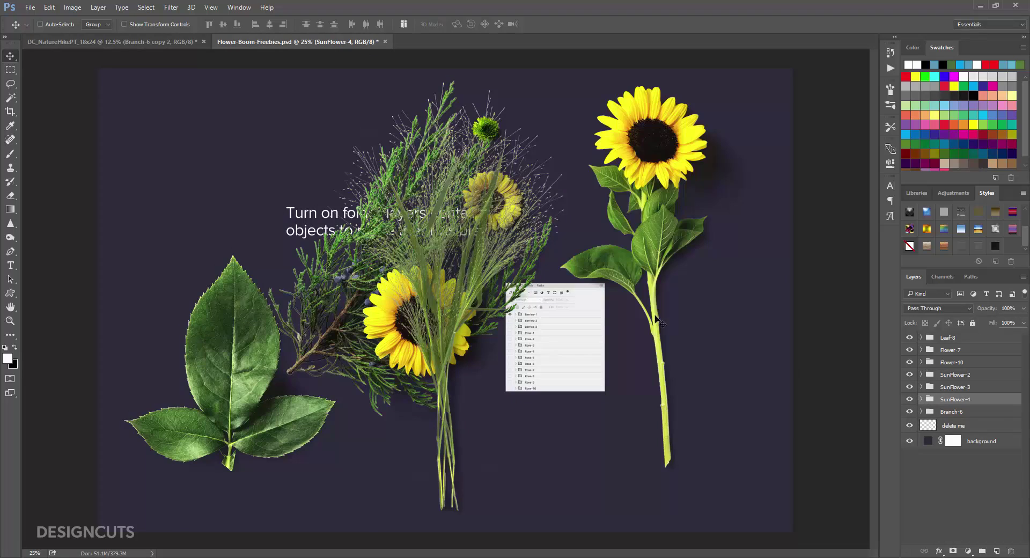
left_click(909, 399)
left_click(98, 7)
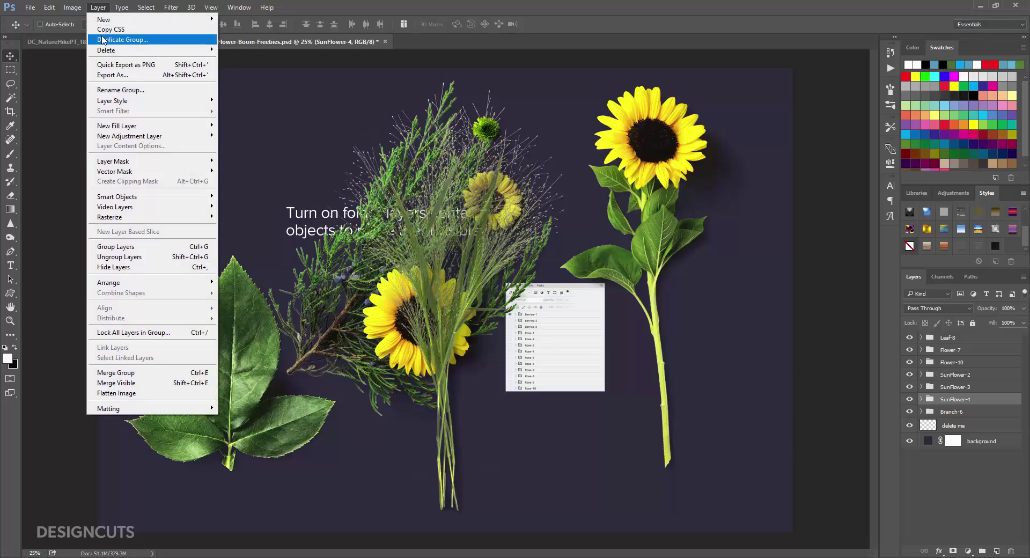
left_click(124, 37)
left_click(568, 321)
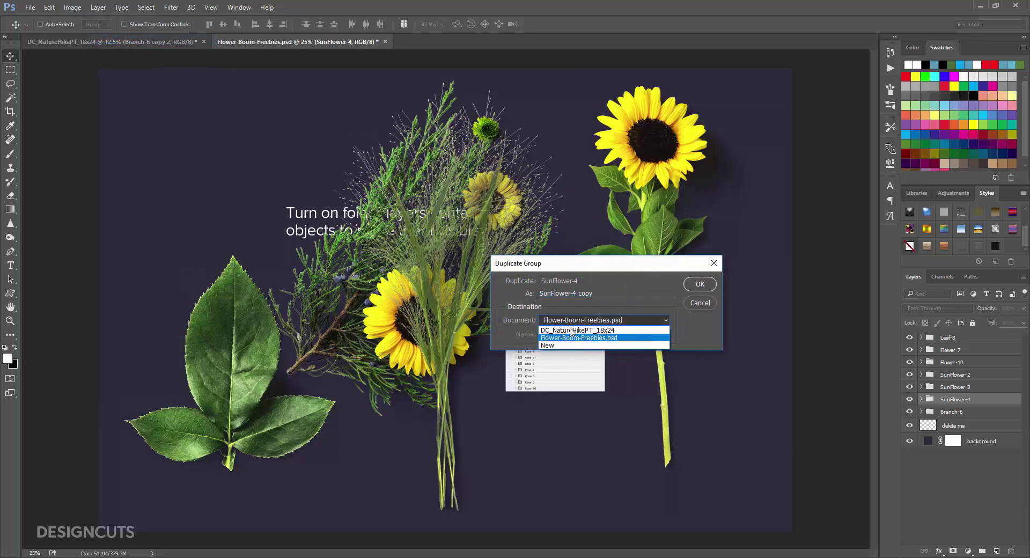
left_click(572, 335)
left_click(700, 286)
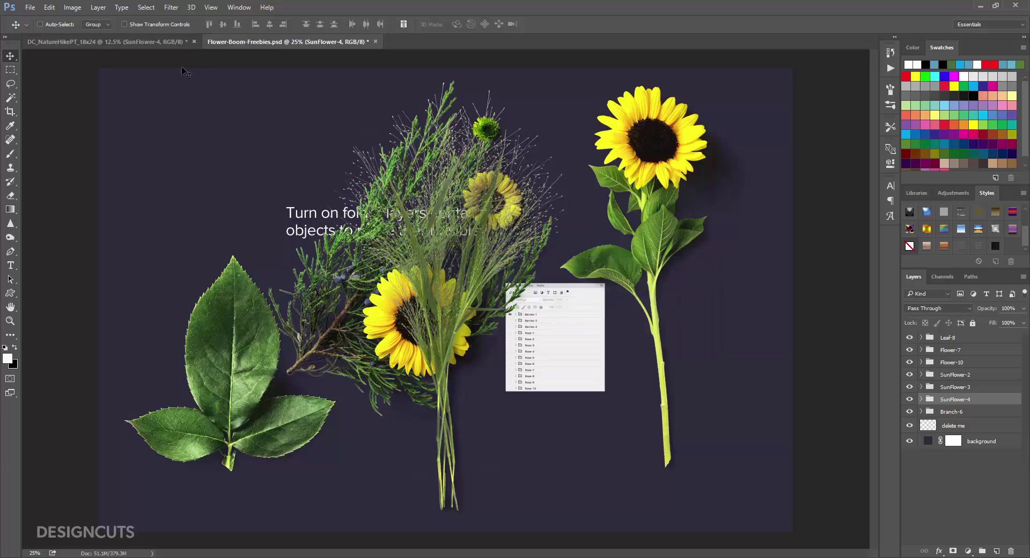
left_click(156, 42)
Position the SunFlower-4 stem at the poster's lower left and reorder its group directly beneath Branch-6
left_click_drag(552, 108, 343, 425)
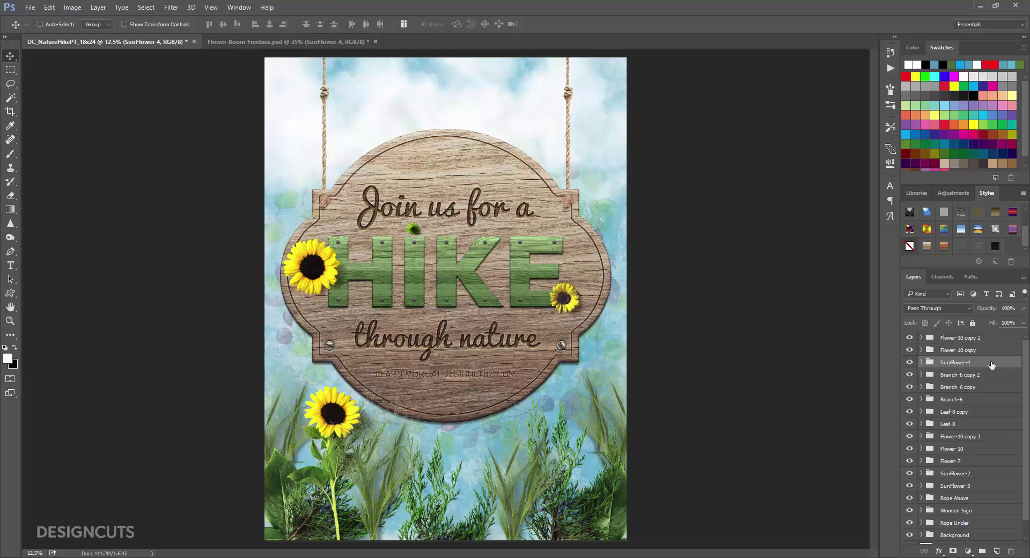
left_click_drag(991, 364, 979, 405)
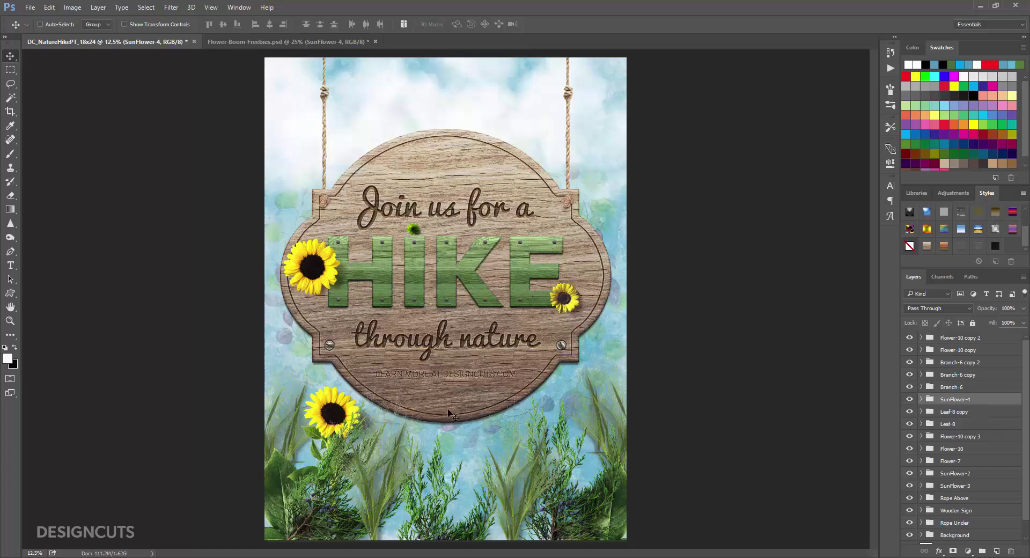
left_click_drag(341, 414, 332, 401)
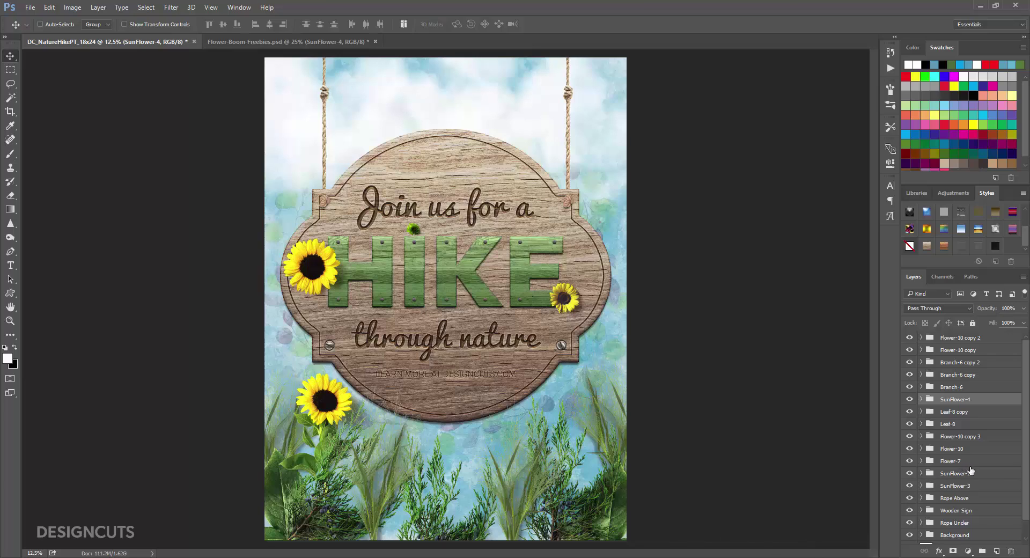
Duplicate the SunFlower-3 group, bring the copy to the top of the layer stack, and place it at the poster's lower right
left_click(974, 487)
left_click_drag(1004, 489, 996, 550)
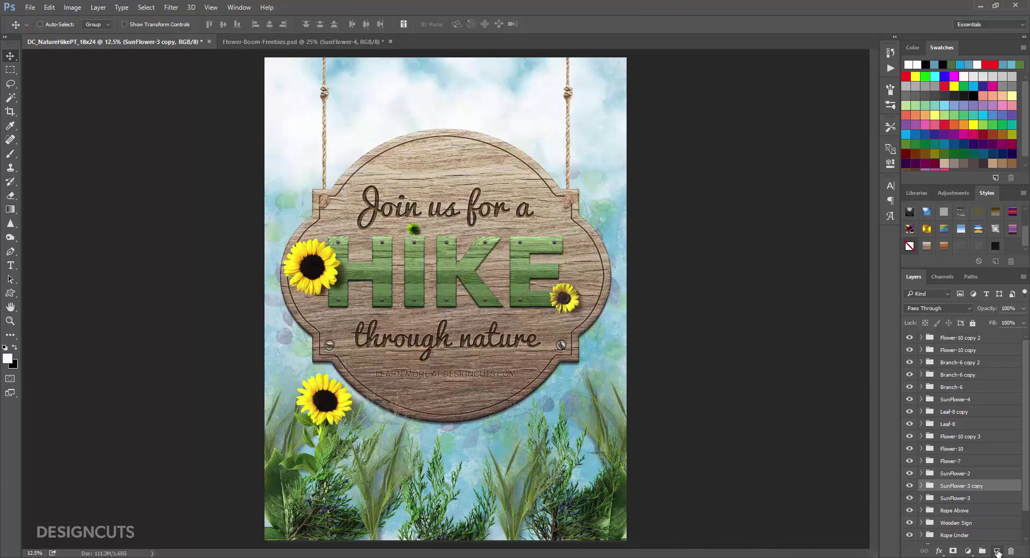
left_click_drag(1002, 485, 988, 331)
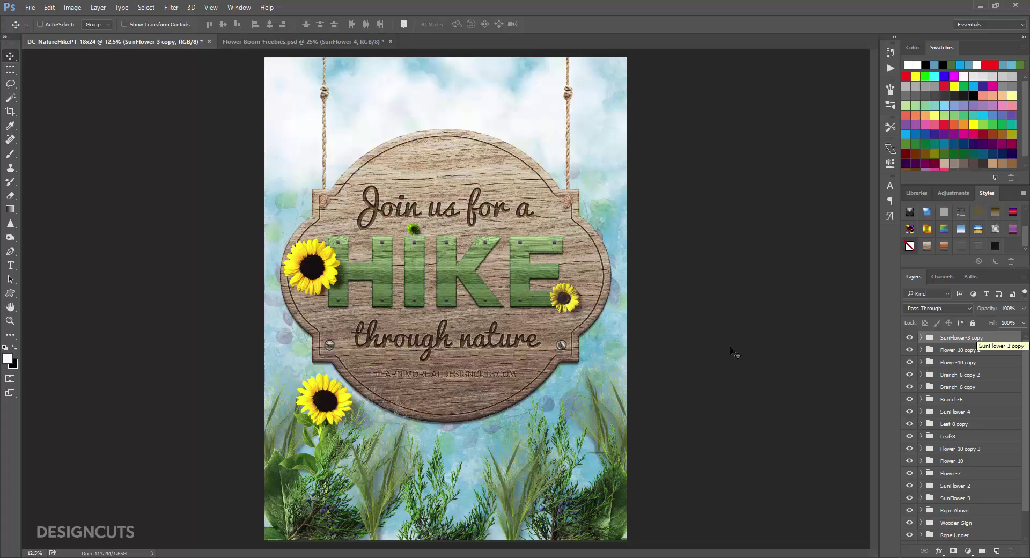
left_click_drag(309, 258, 571, 486)
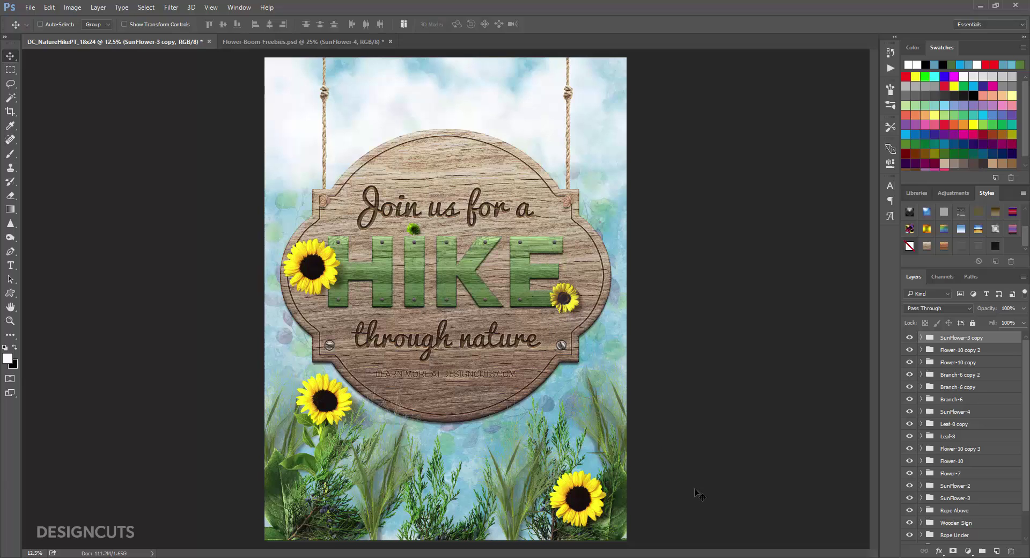
Duplicate the Leaf-8 group from Flower-Boom-Freebies into DC_NatureHikePT_18x24 once more
left_click(253, 42)
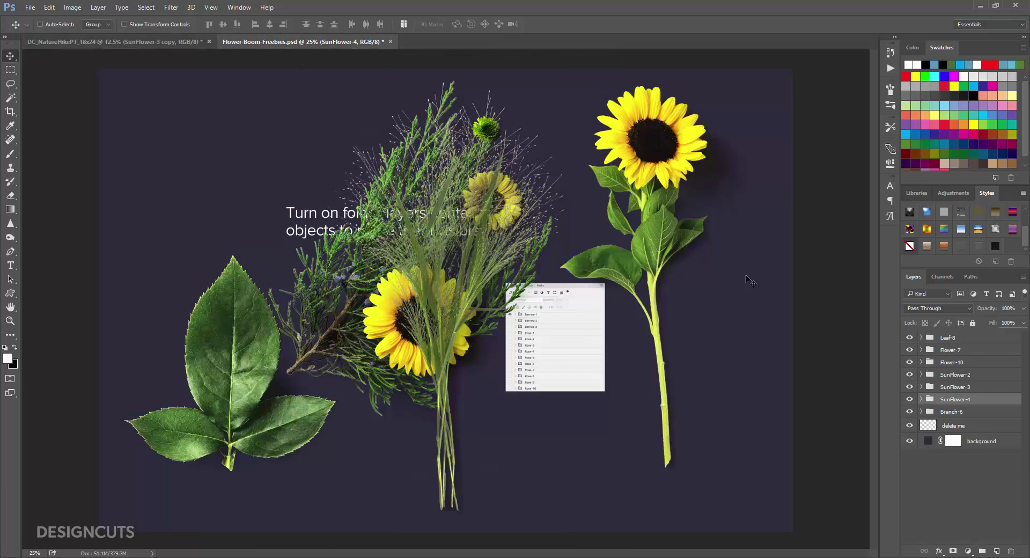
left_click(957, 338)
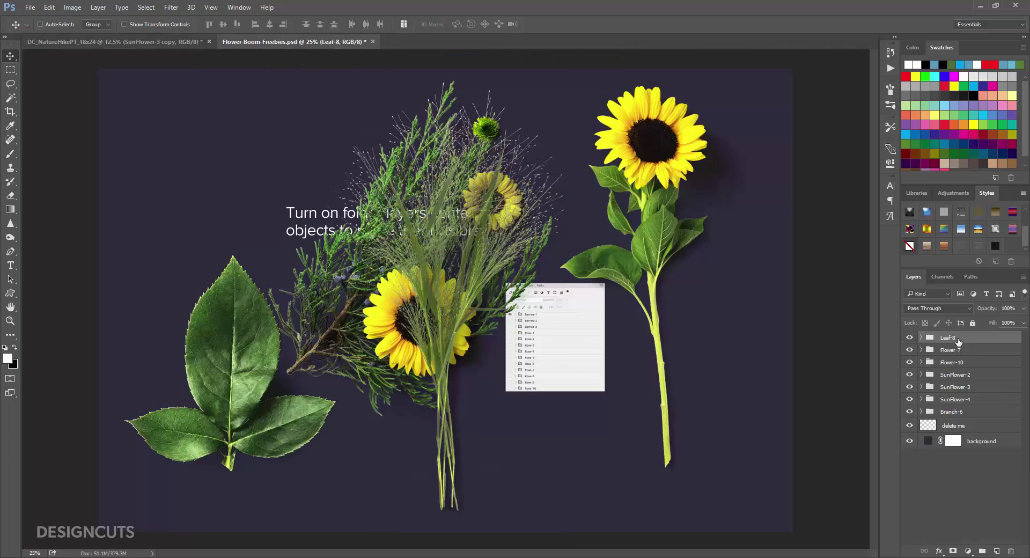
left_click(99, 7)
left_click(108, 36)
left_click(580, 321)
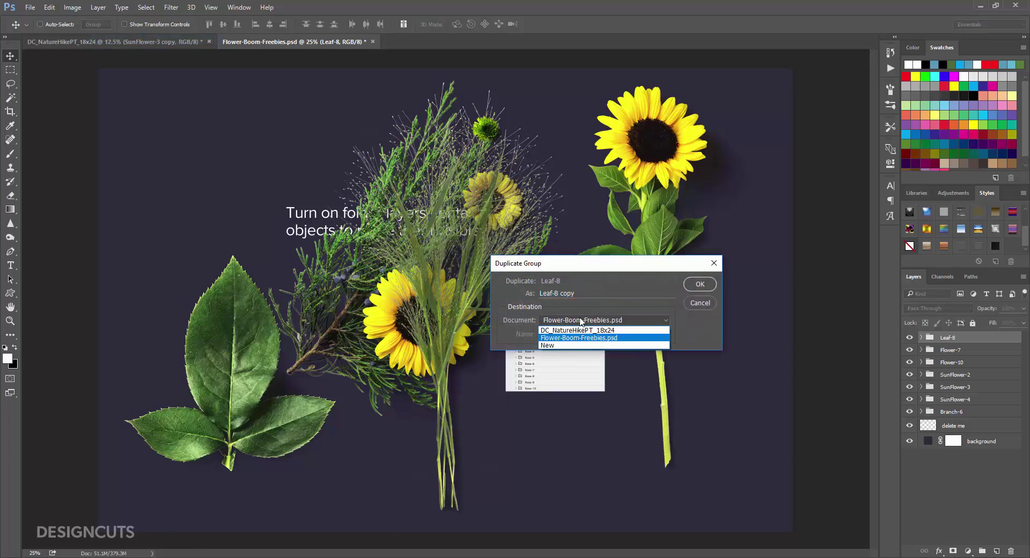
left_click(577, 330)
left_click(688, 286)
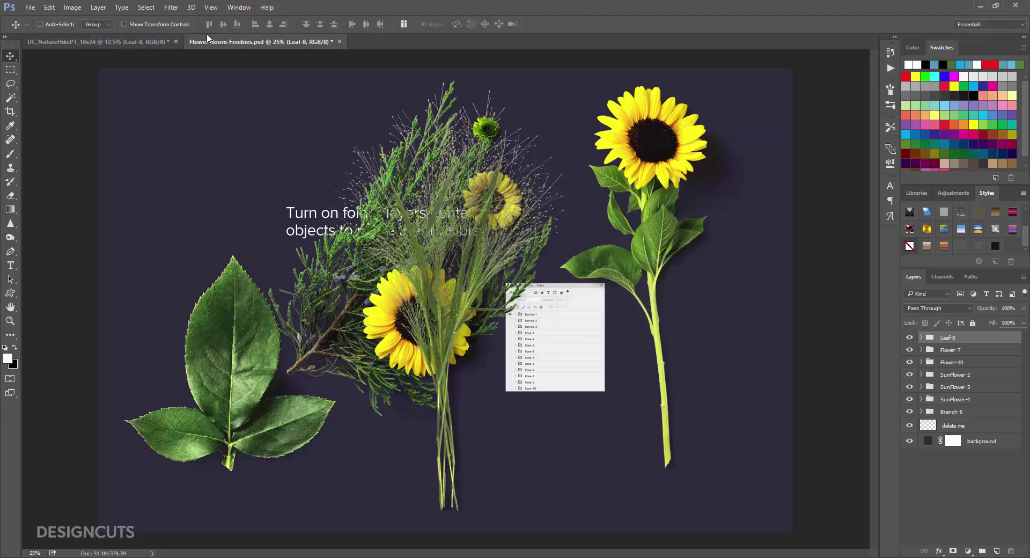
Close Flower-Boom-Freebies without saving and move the new Leaf-8 group to the poster's bottom centre
left_click(339, 41)
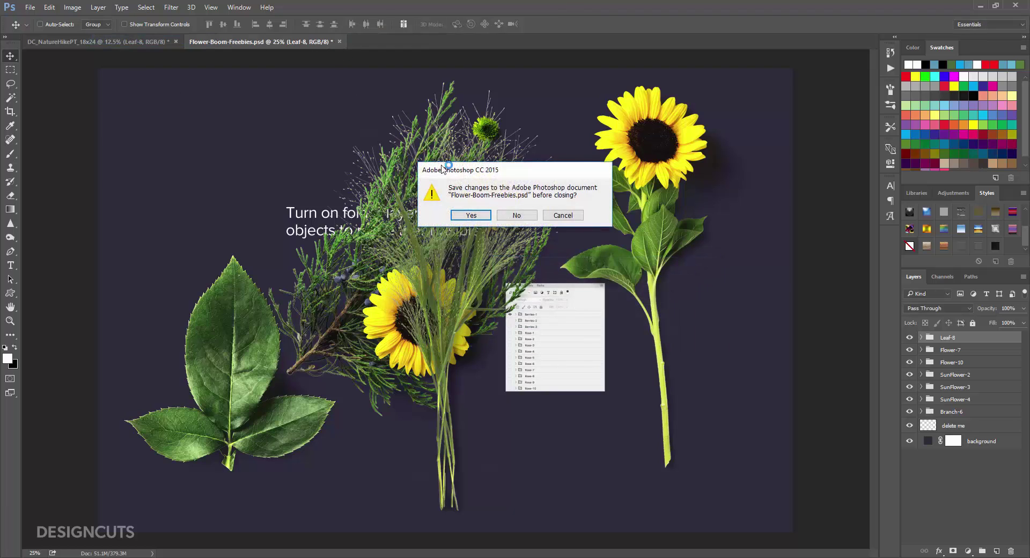
left_click(521, 214)
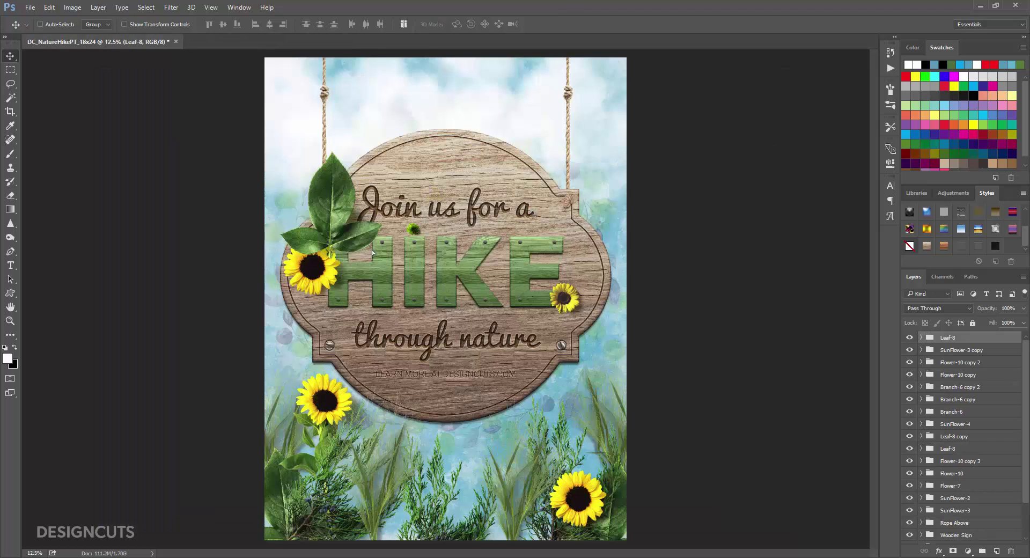
left_click_drag(349, 199, 473, 491)
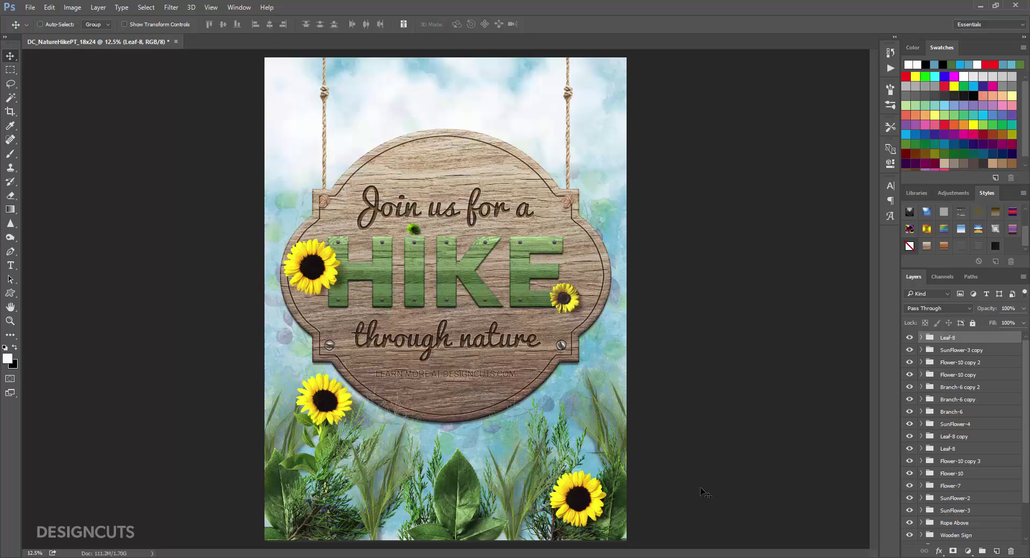
Duplicate the SunFlower-2 group, bring the copy to the top of the layer stack, and place it over the leaves at the poster's bottom centre
scroll(999, 455, "down", 1)
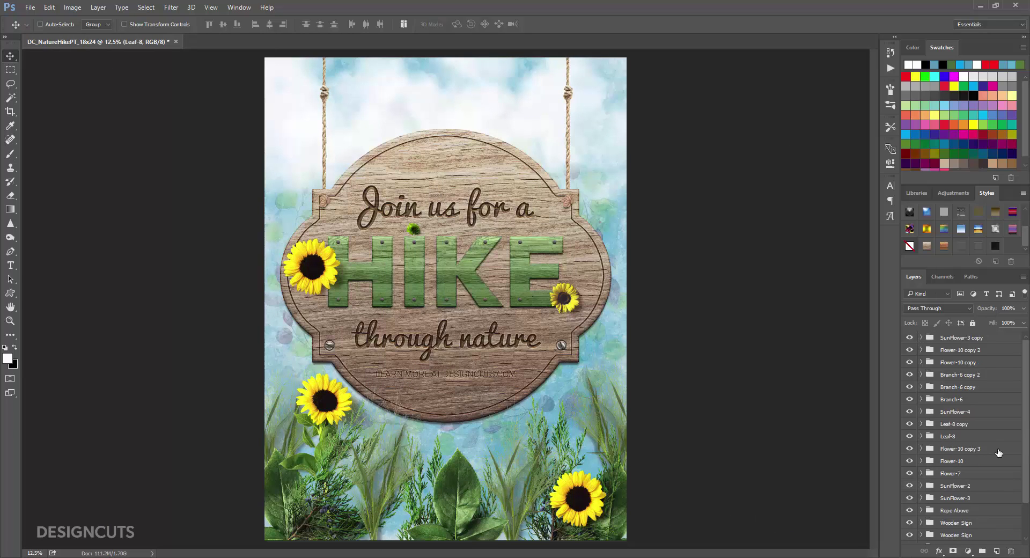
left_click(978, 490)
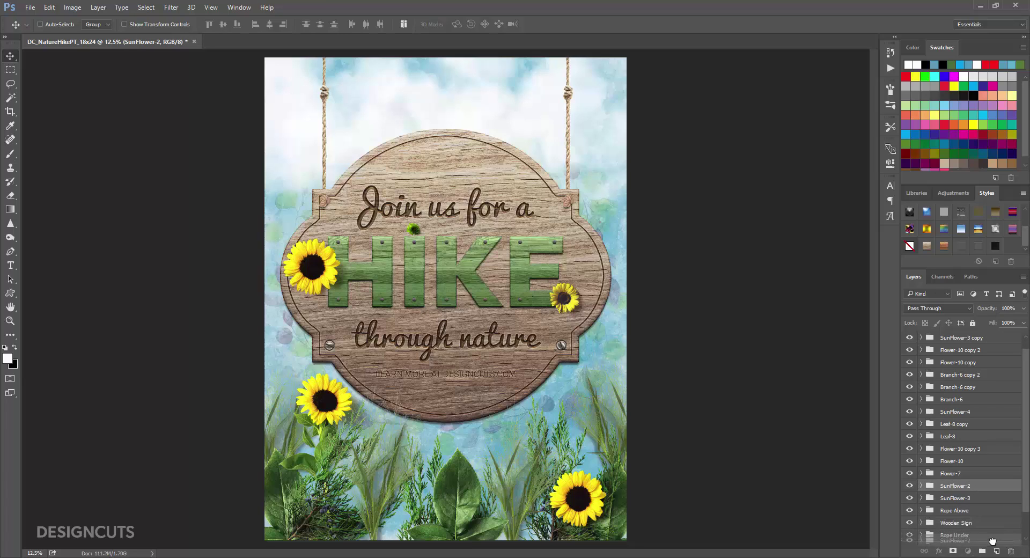
key("ctrl+j")
left_click_drag(996, 493, 972, 332)
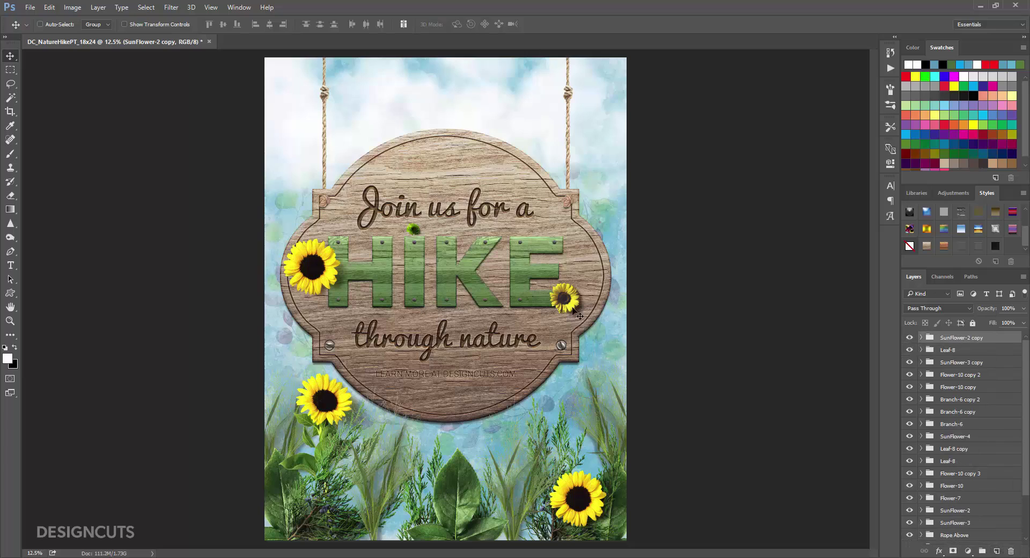
left_click_drag(575, 315, 465, 552)
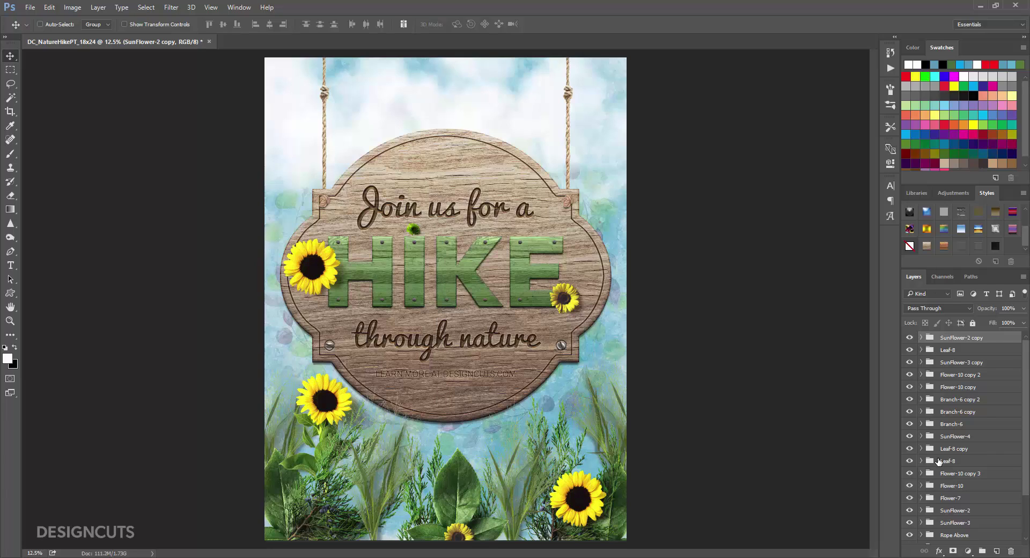
Shift the Branch-6 copy 2 branch slightly left of the central leaf and nudge the Branch-6 copy branch beside the lower-right sunflower
scroll(961, 451, "down", 1)
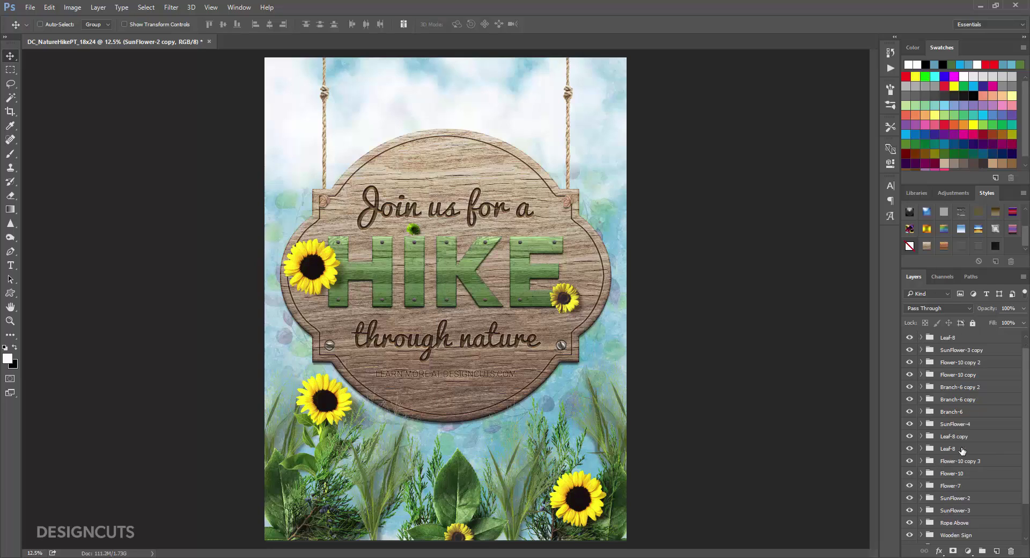
scroll(961, 451, "up", 1)
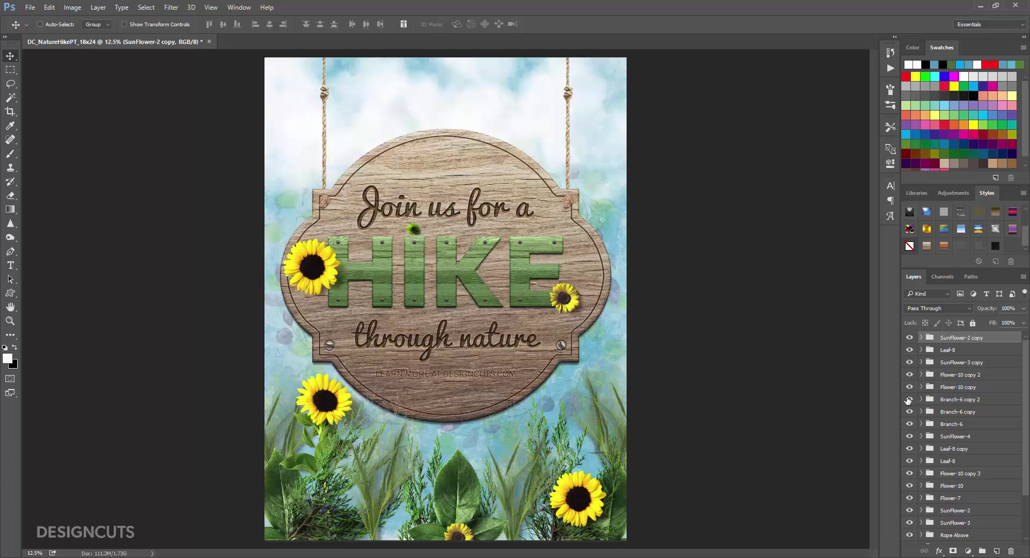
left_click(908, 399)
left_click(909, 399)
left_click(947, 401)
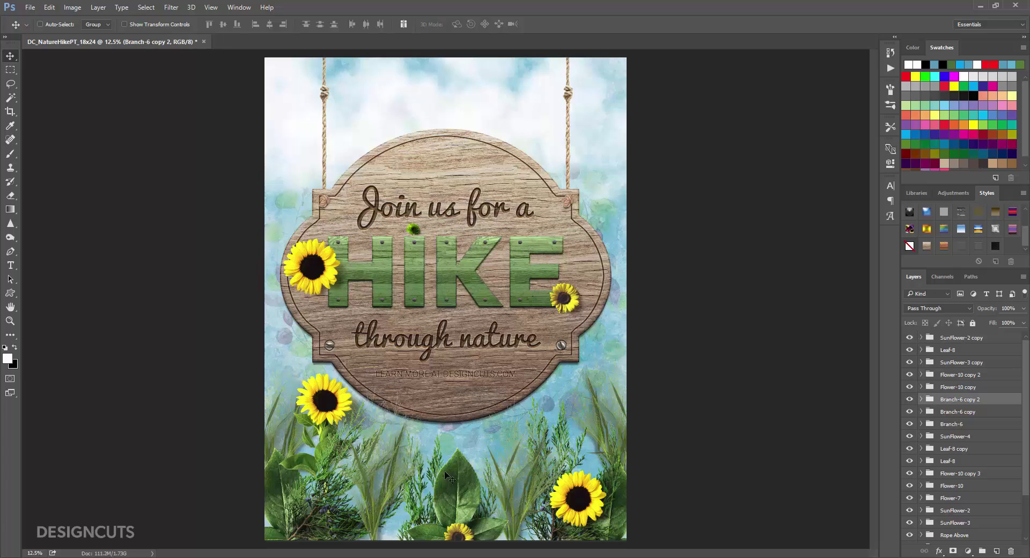
left_click_drag(449, 477, 423, 467)
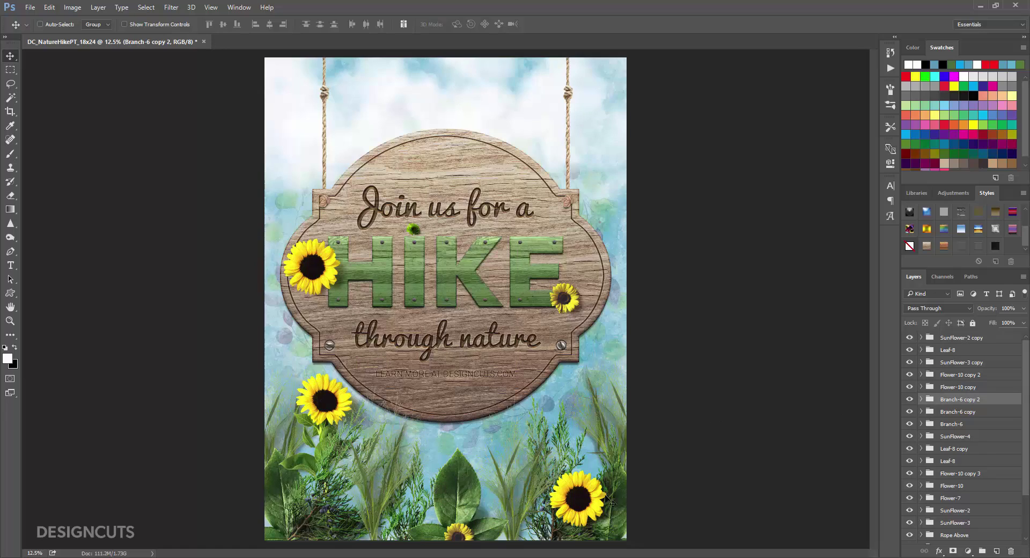
left_click(947, 411)
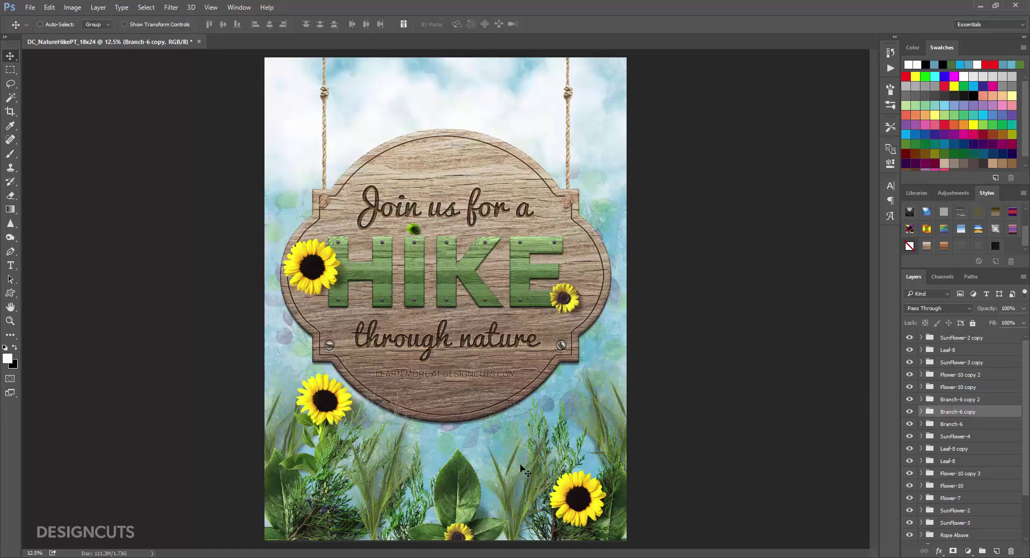
mouse_move(562, 456)
left_mouse_down()
mouse_move(544, 456)
mouse_move(563, 457)
left_mouse_up()
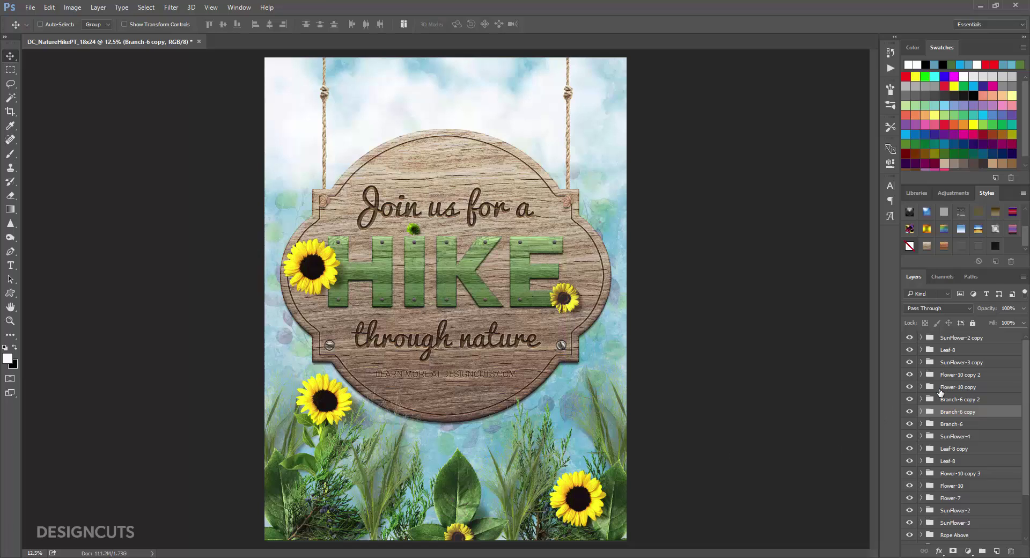
Move the Flower-10 copy 2 grass slightly lower, between the central leaf and the branch beside the lower-right sunflower
scroll(948, 415, "down", 3)
left_click(944, 431)
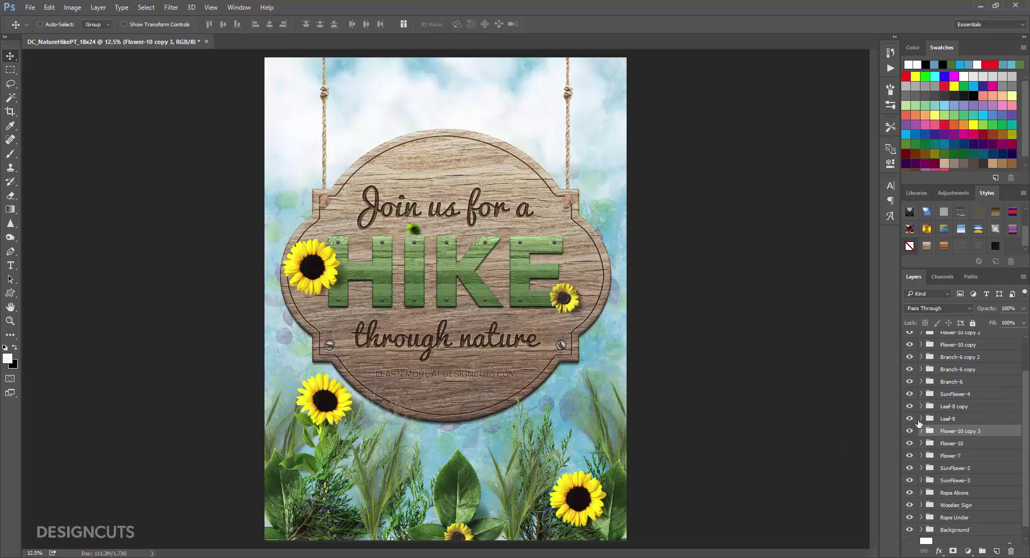
left_click(909, 345)
scroll(931, 391, "up", 2)
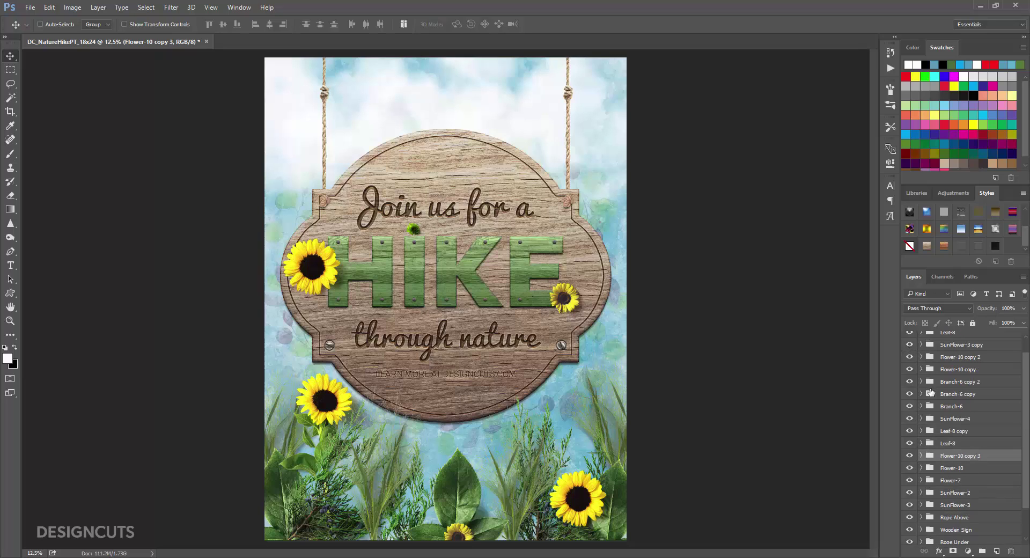
left_click(960, 356)
left_click_drag(537, 472, 540, 486)
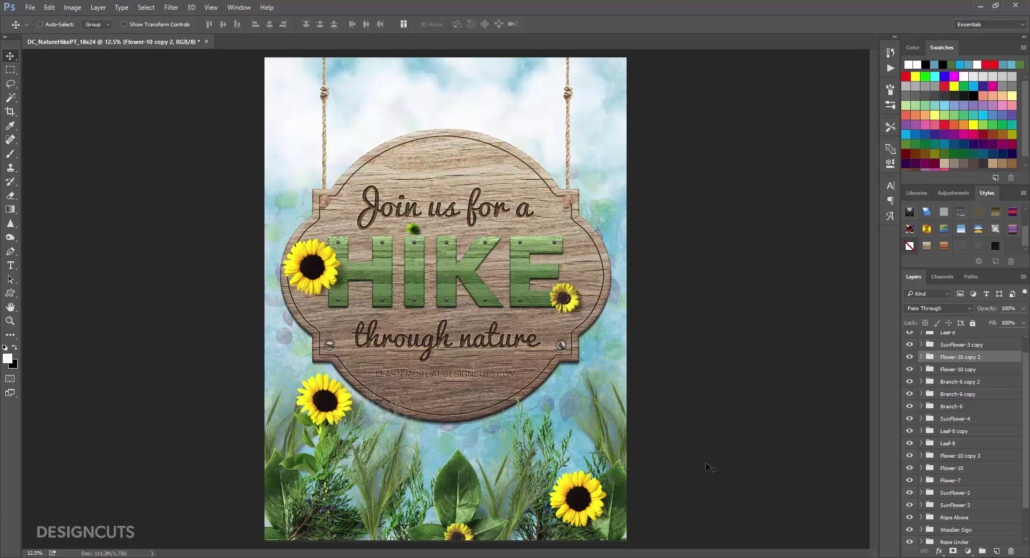
Create a new layer named Extra Leaves and place it directly above the Background group, beneath Rope Under
scroll(1006, 378, "up", 1)
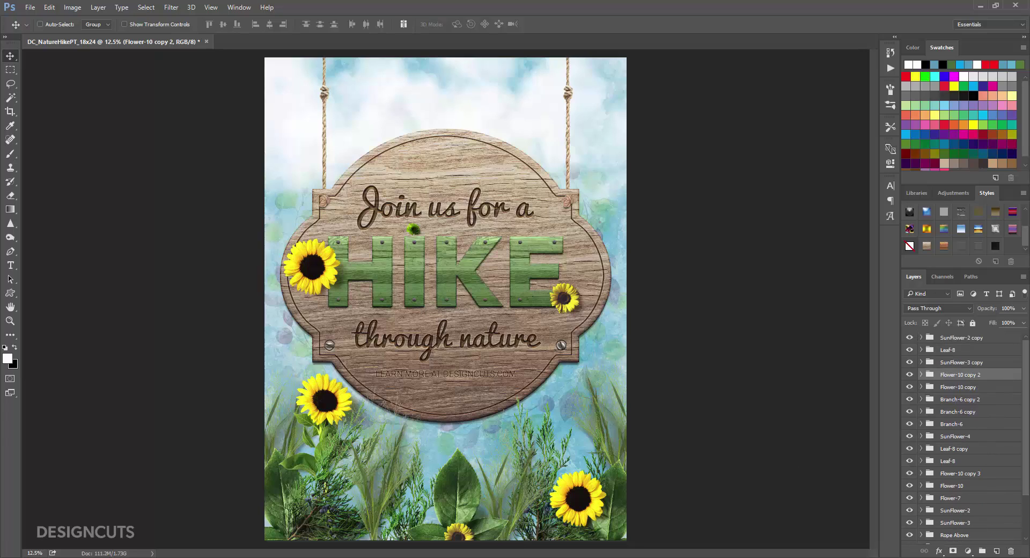
left_click(996, 551)
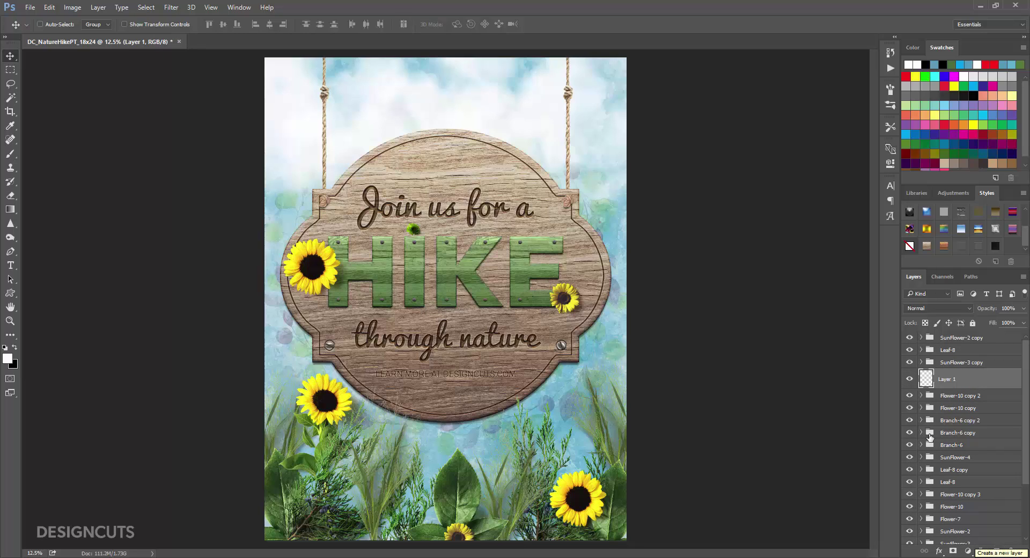
double_click(947, 379)
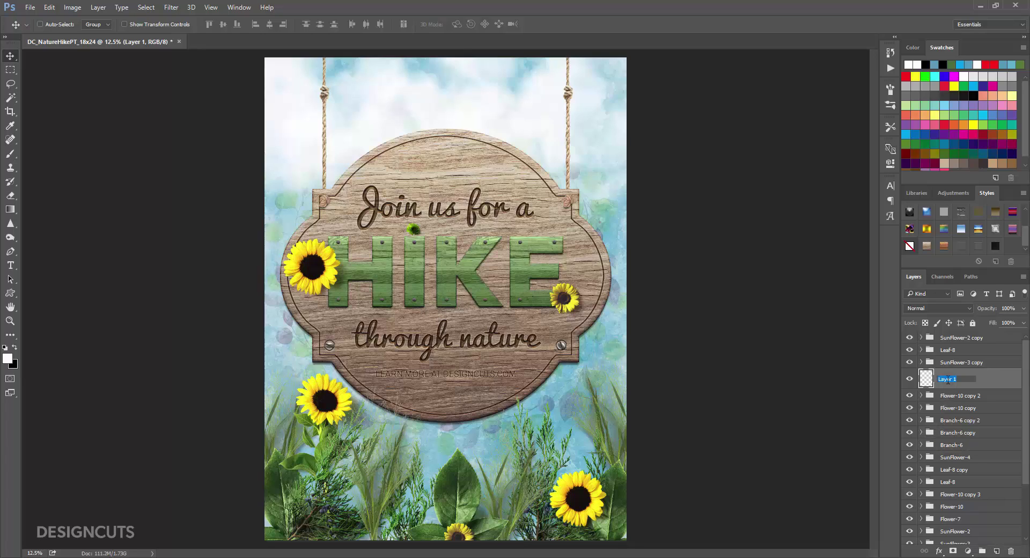
type("Extra Leaves")
key("Return")
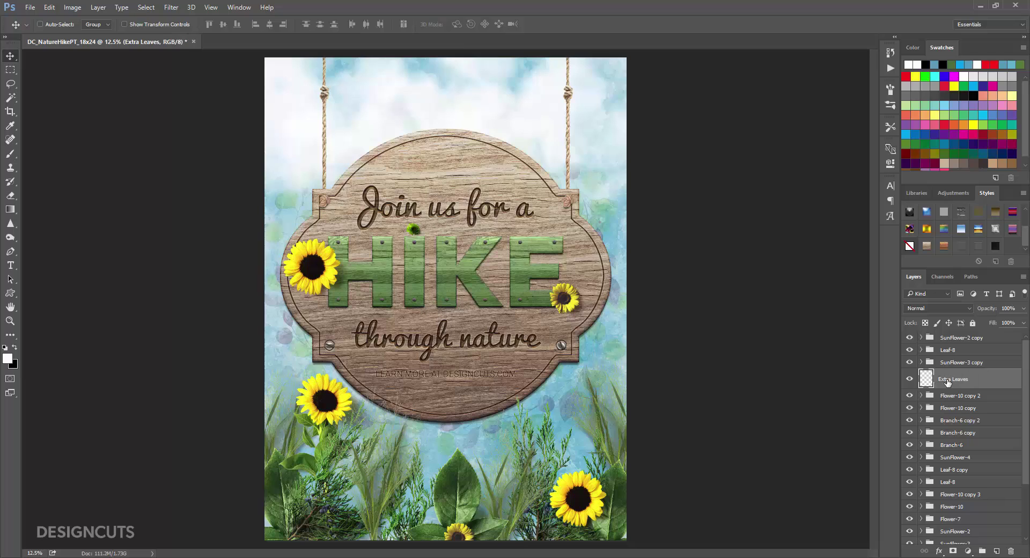
left_click_drag(947, 382, 972, 509)
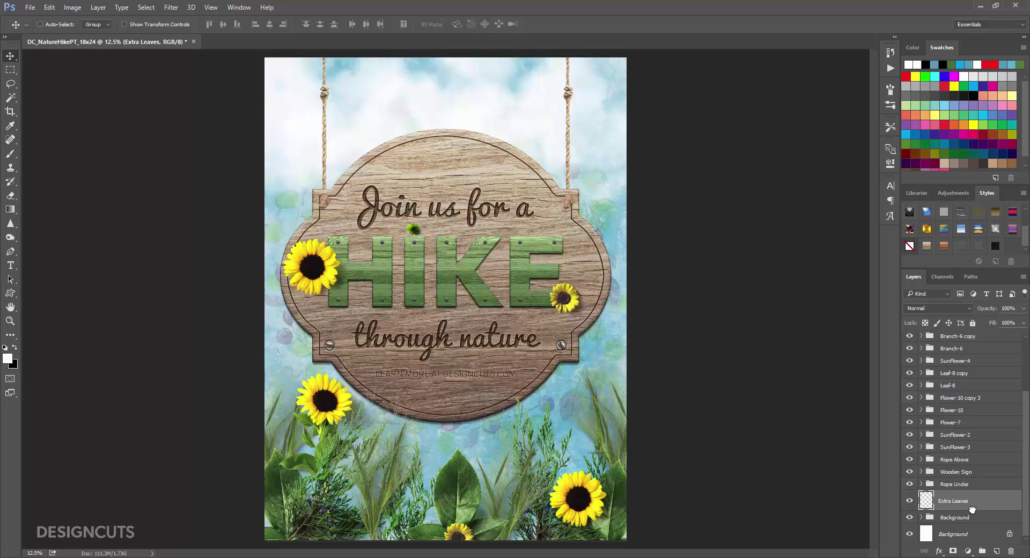
Set the foreground colour to the leaf green #4f7136 by sampling the large leaf at the poster's bottom centre
left_click(7, 358)
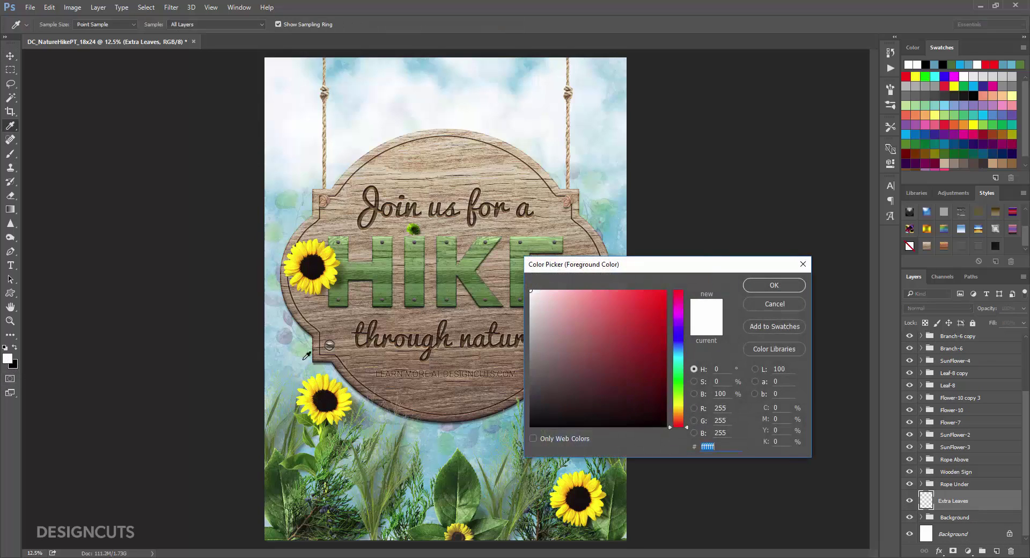
left_click(695, 406)
type("7")
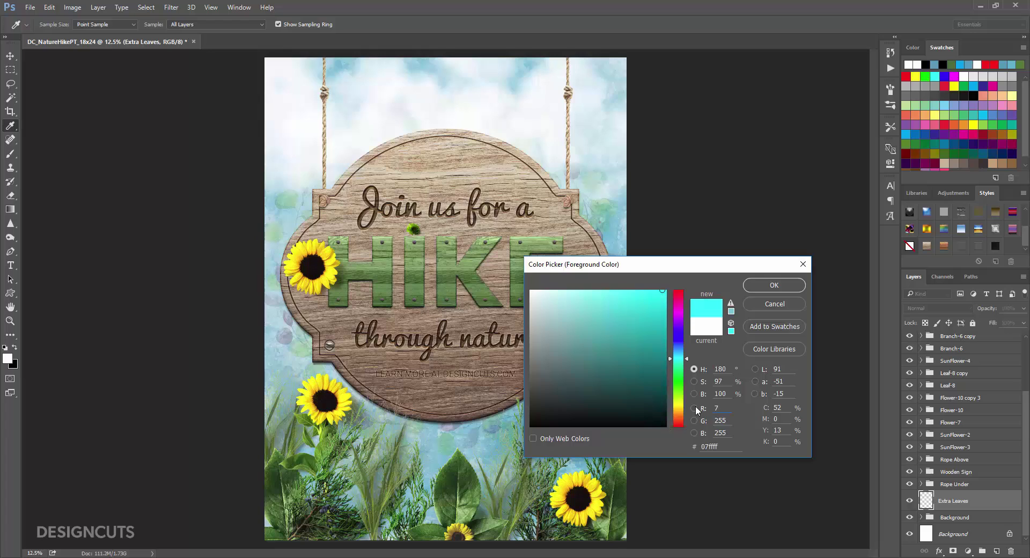
left_click(472, 497)
left_click(779, 288)
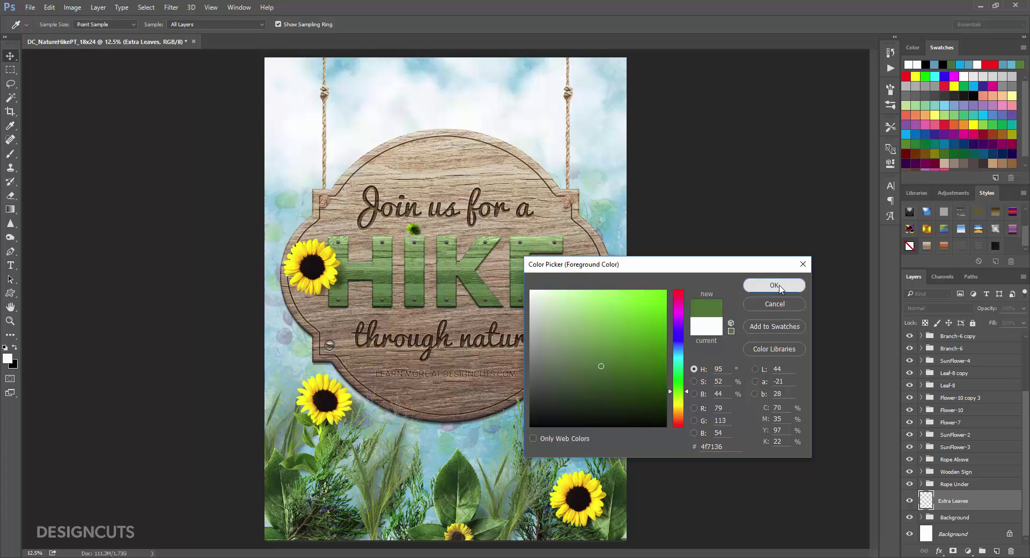
Load the Woody-Brushes-Freebies brush set from the Graphic-Spirit folder for the Brush tool
left_click(10, 155)
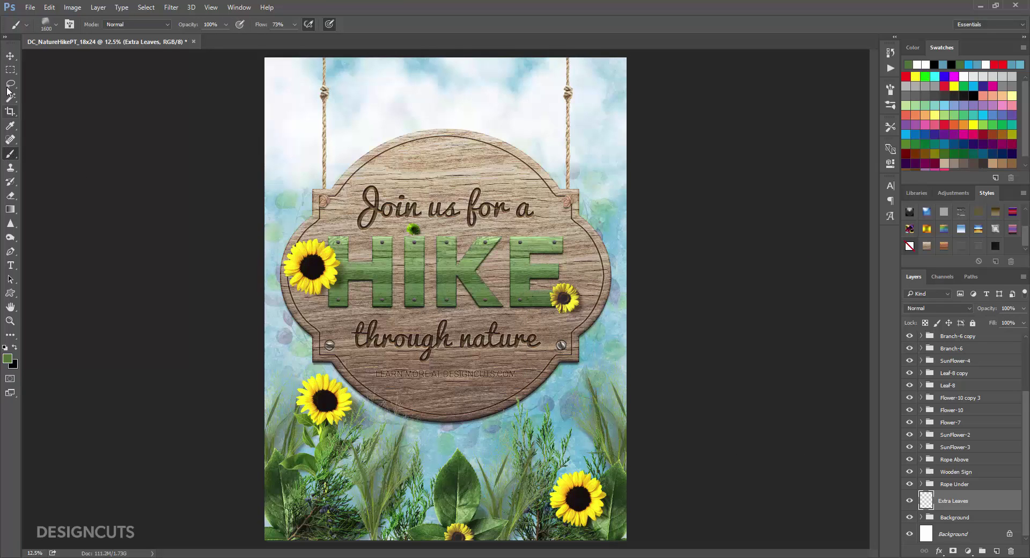
left_click(55, 24)
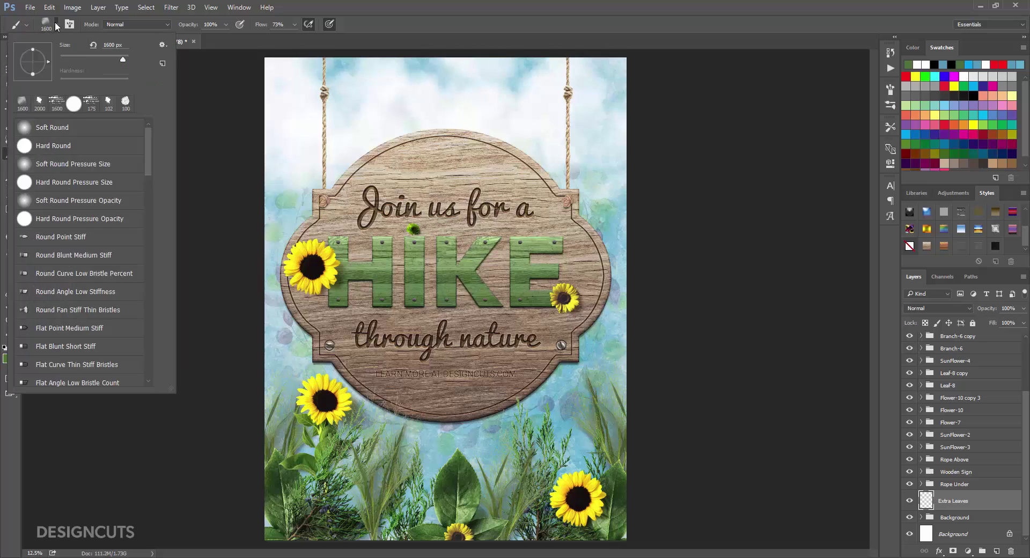
left_click(162, 45)
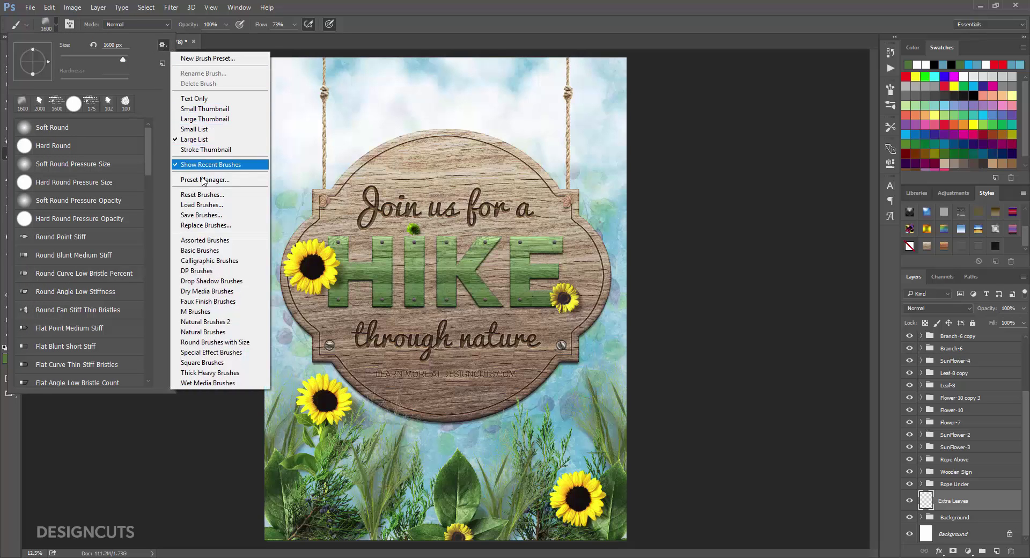
left_click(204, 204)
double_click(161, 118)
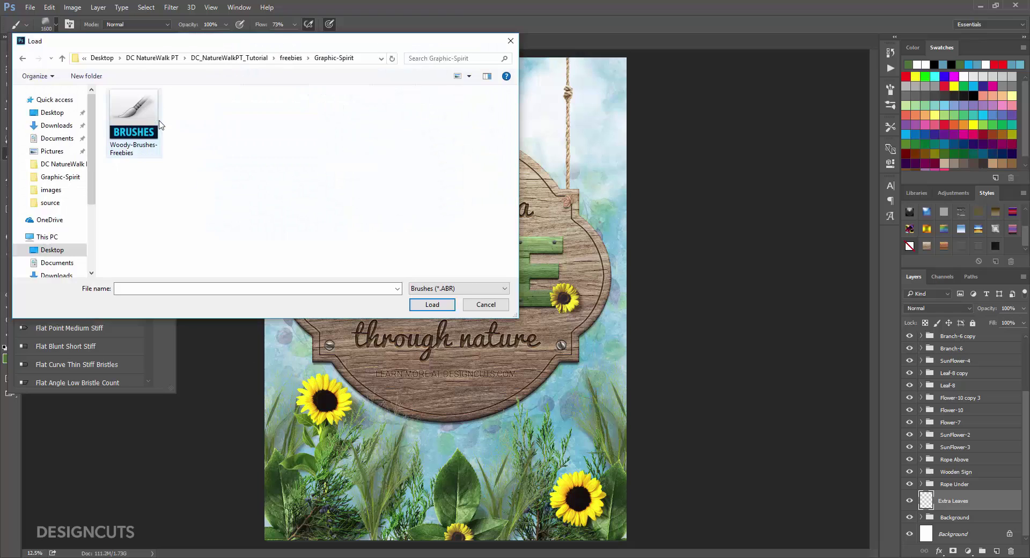
left_click(154, 124)
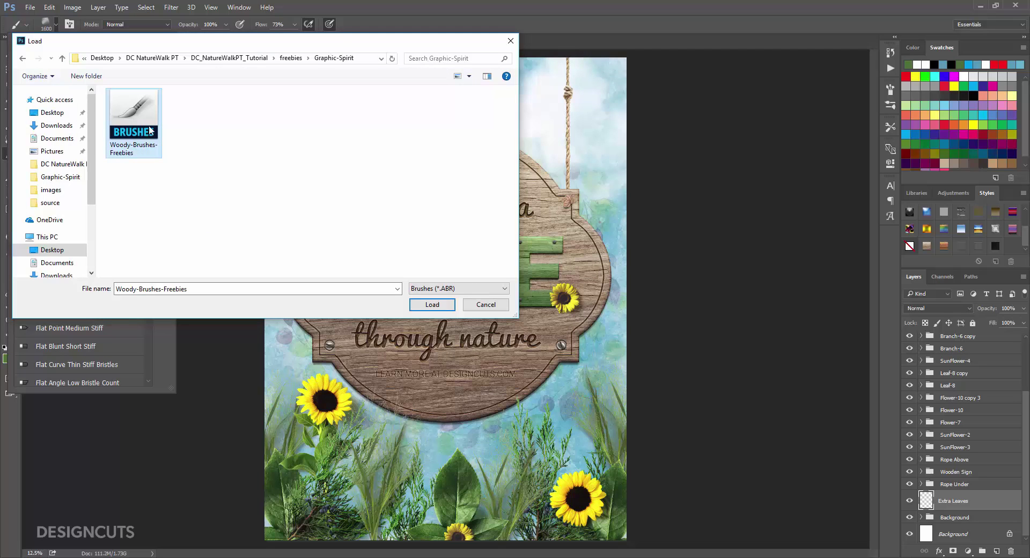
left_click(439, 305)
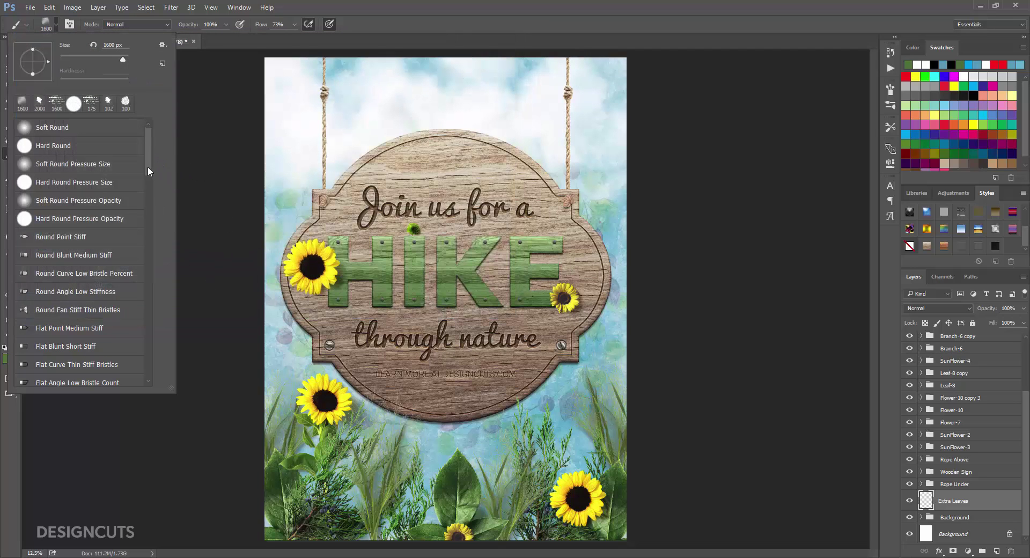
Paint green leaves behind the plants along the poster's bottom with the Leaf6 brush at 1600 px
left_click_drag(148, 168, 161, 354)
left_click(46, 378)
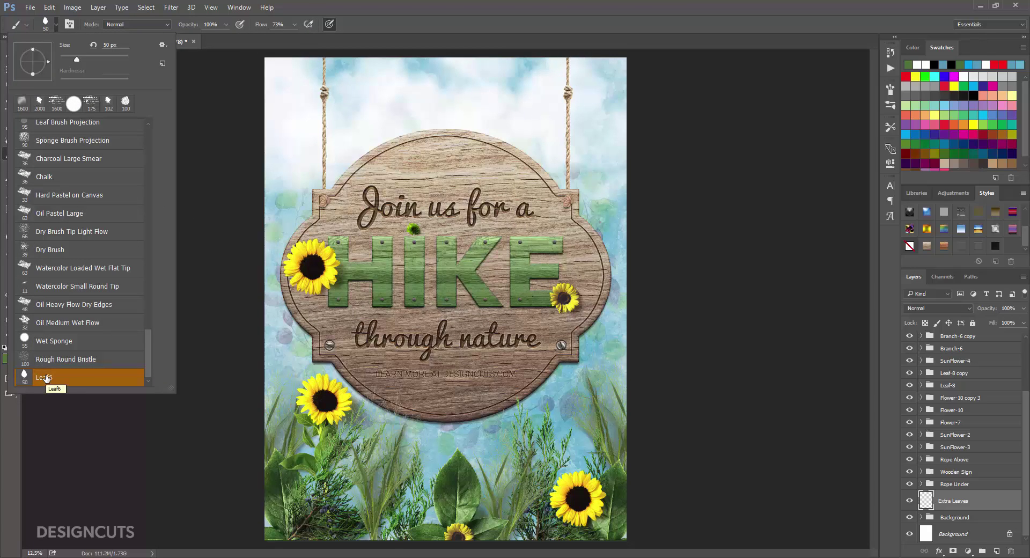
left_click(320, 7)
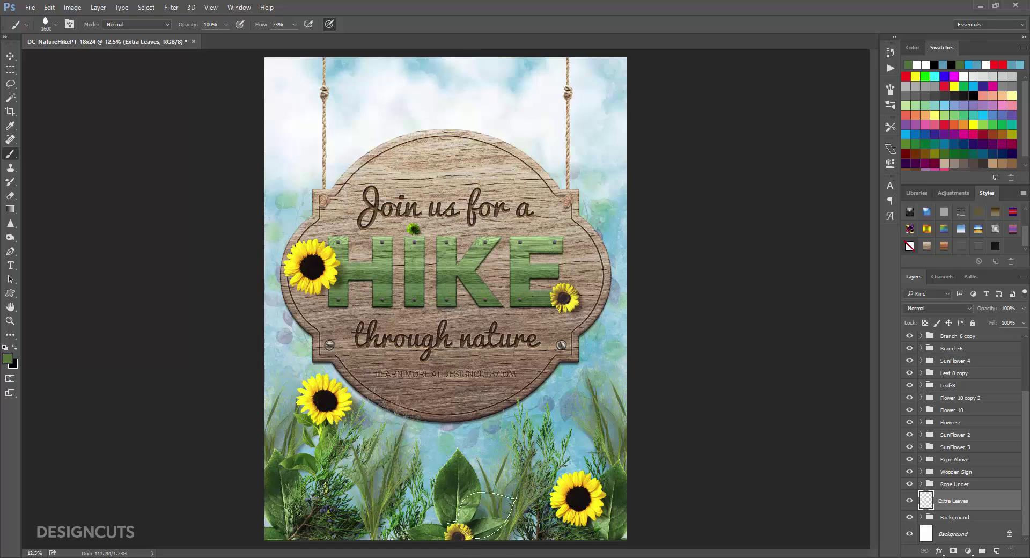
left_click(619, 452)
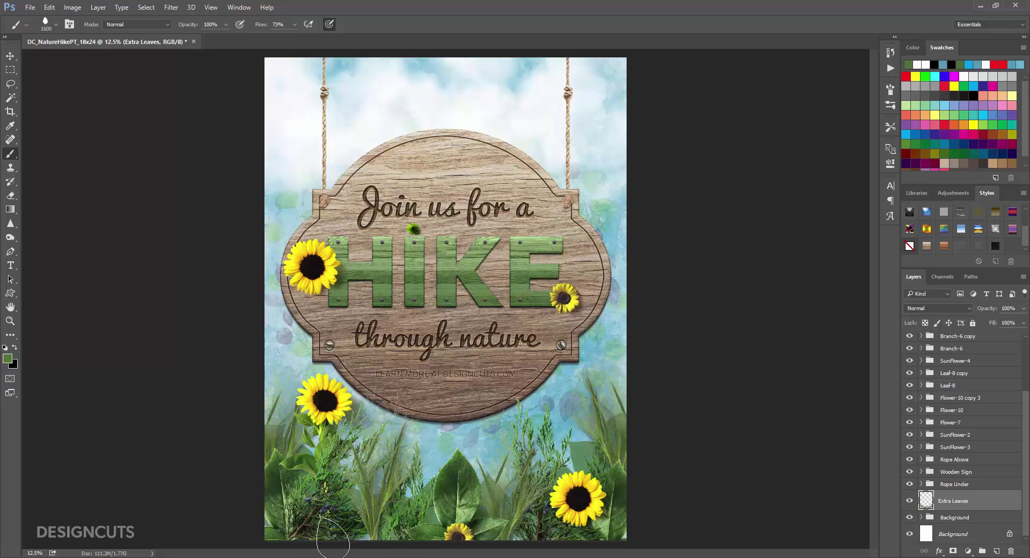
left_click(507, 493)
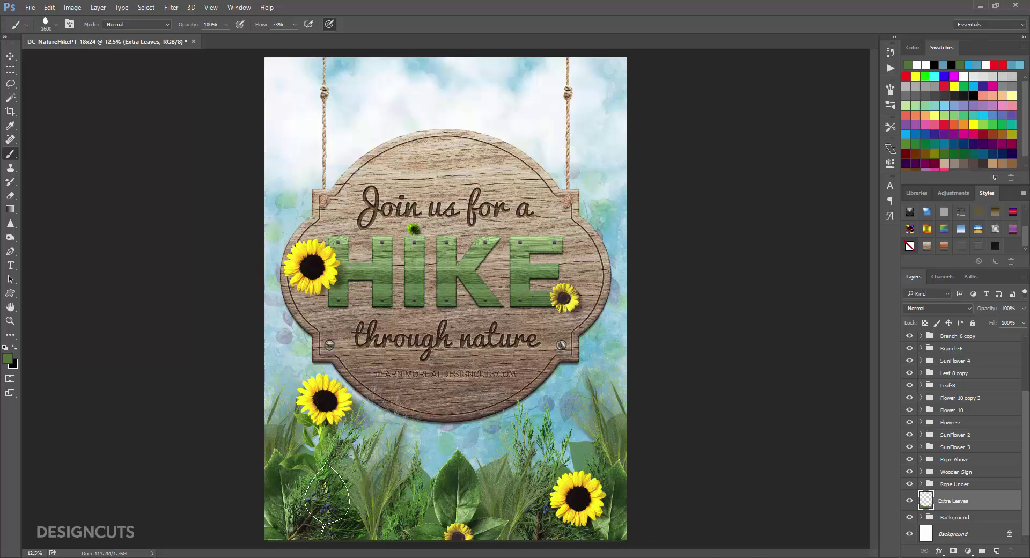
Duplicate the Flower-10 group and place the copy between Wooden Sign and Rope Under in the layer stack
left_click(13, 57)
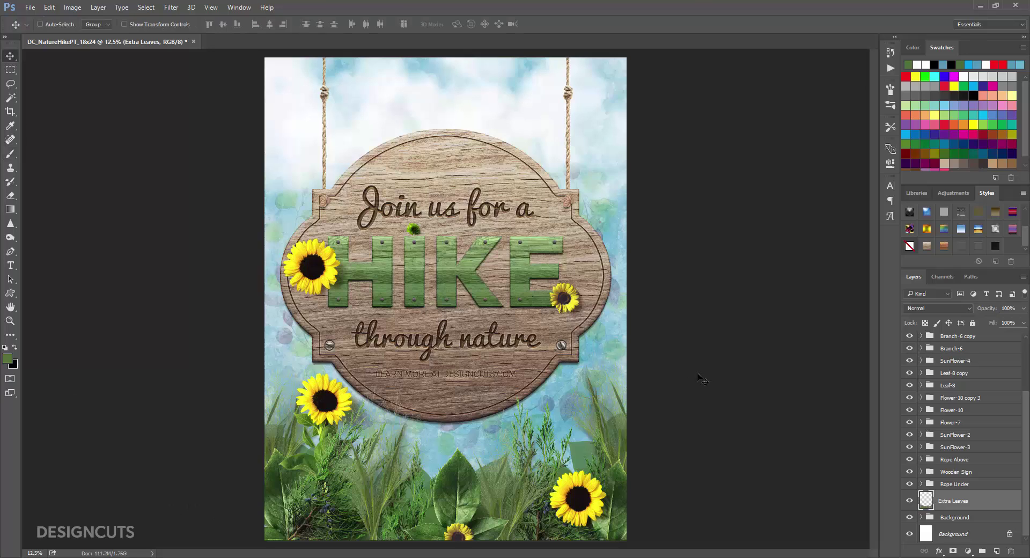
left_click(976, 410)
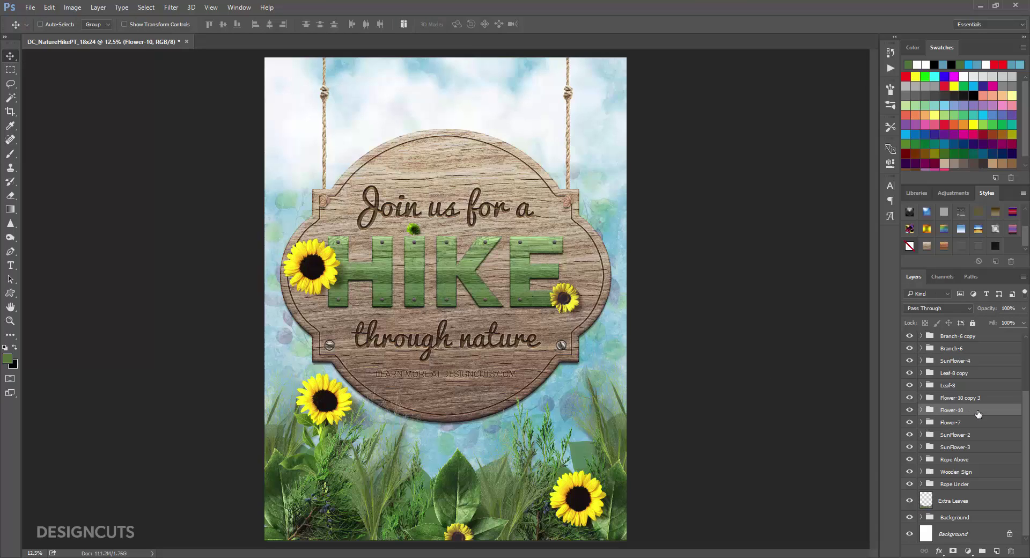
left_click_drag(985, 413, 996, 551)
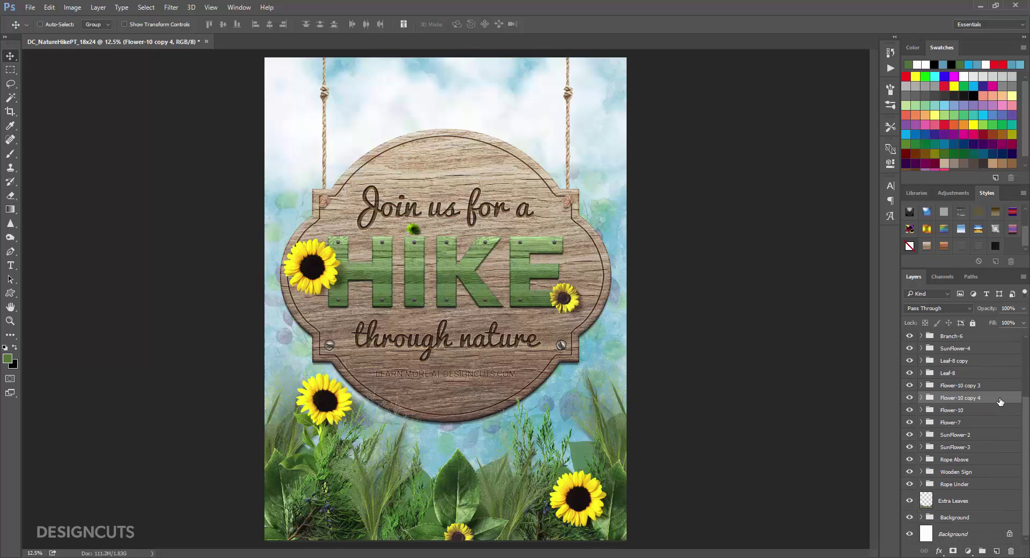
left_click_drag(1000, 400, 990, 476)
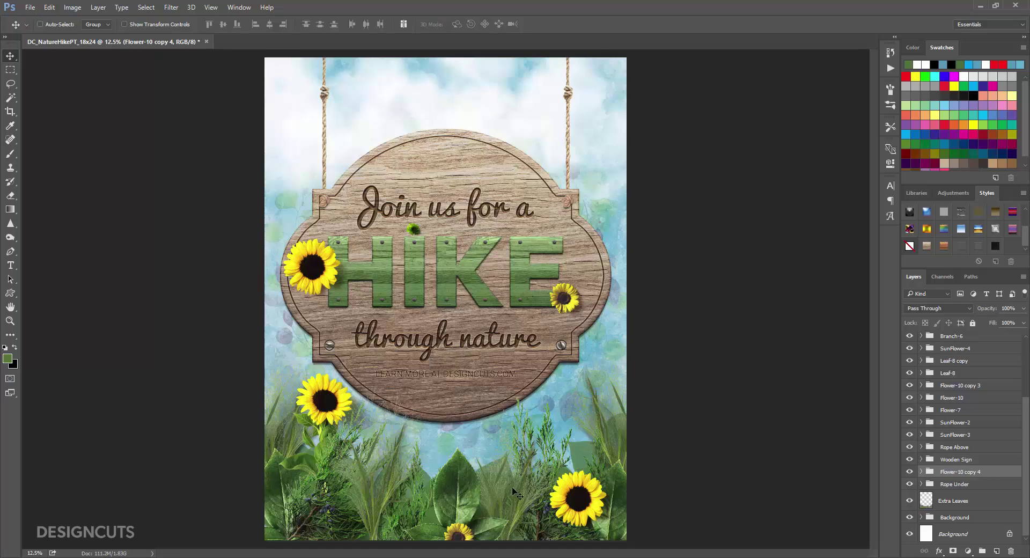
Move the Flower-10 grass copy behind the wooden sign's upper-left corner, beside the rope
left_click_drag(506, 475, 562, 213)
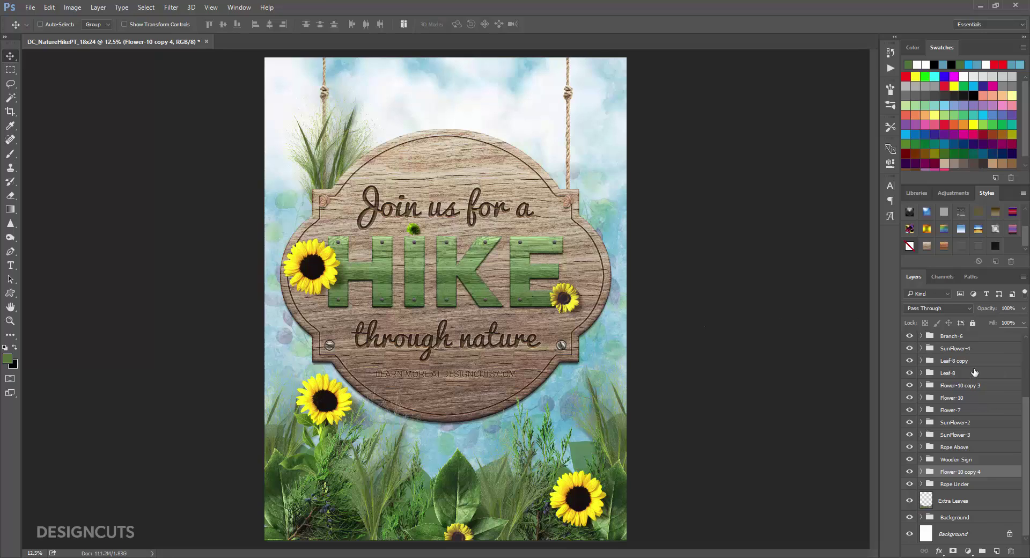
Duplicate the Leaf-8 group, scale the copy to 75%, and place it directly below Wooden Sign in the stack, at the sign's upper-left corner
left_click_drag(973, 374, 998, 549)
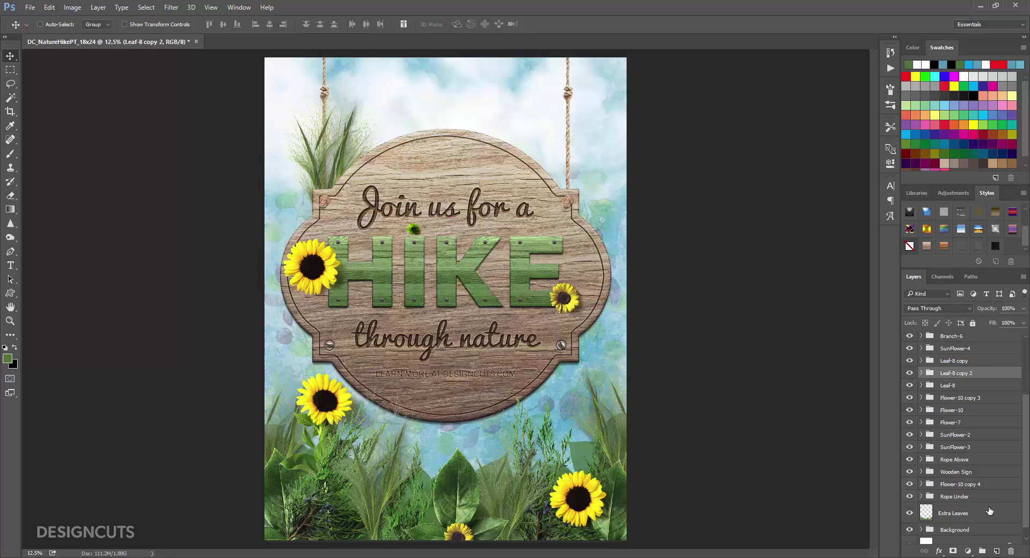
left_click(49, 7)
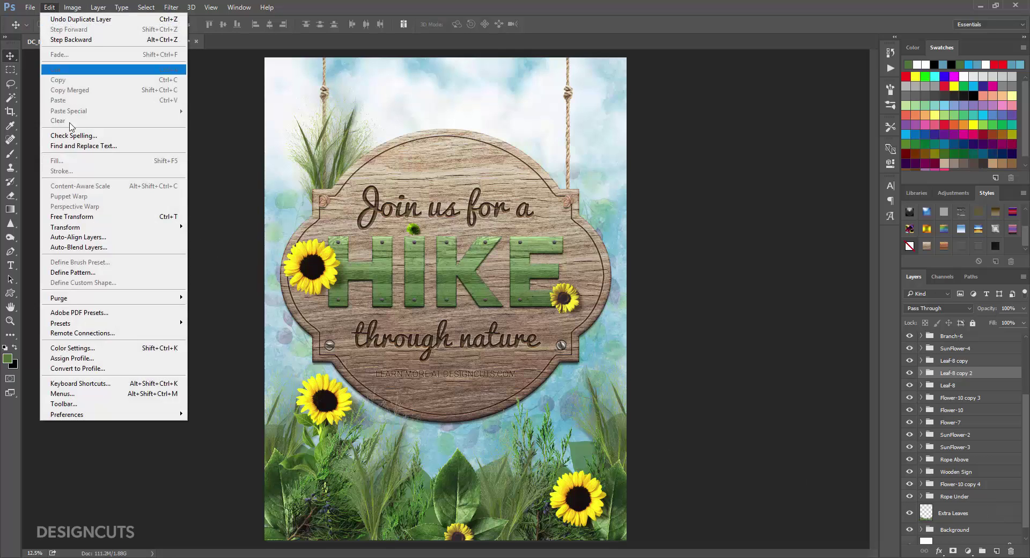
left_click(171, 216)
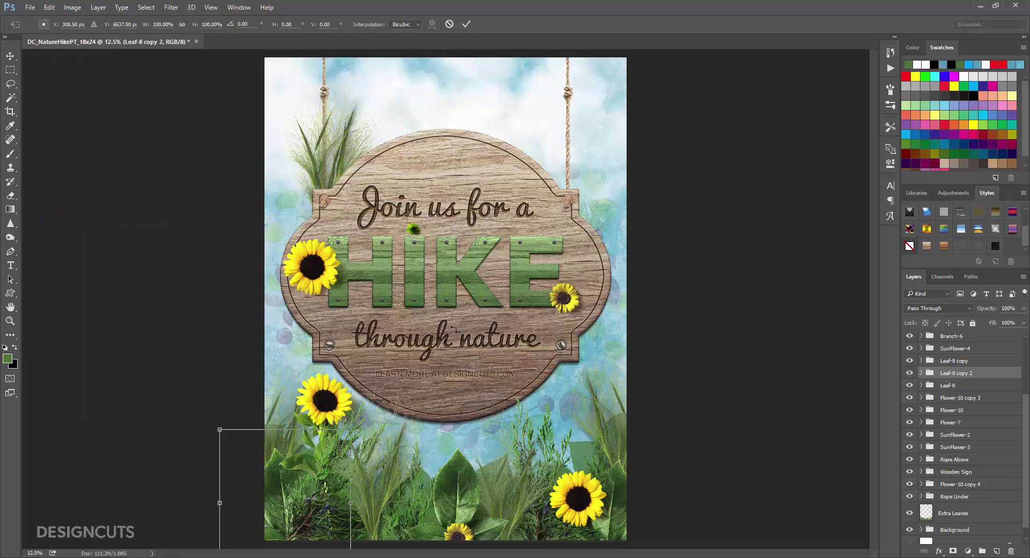
left_click(169, 24)
type("75%")
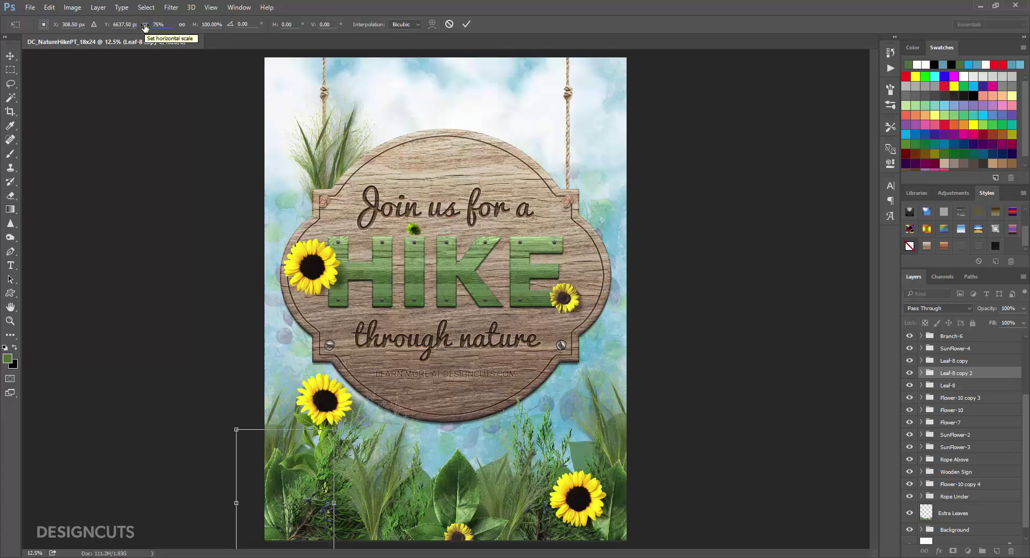
left_click(184, 24)
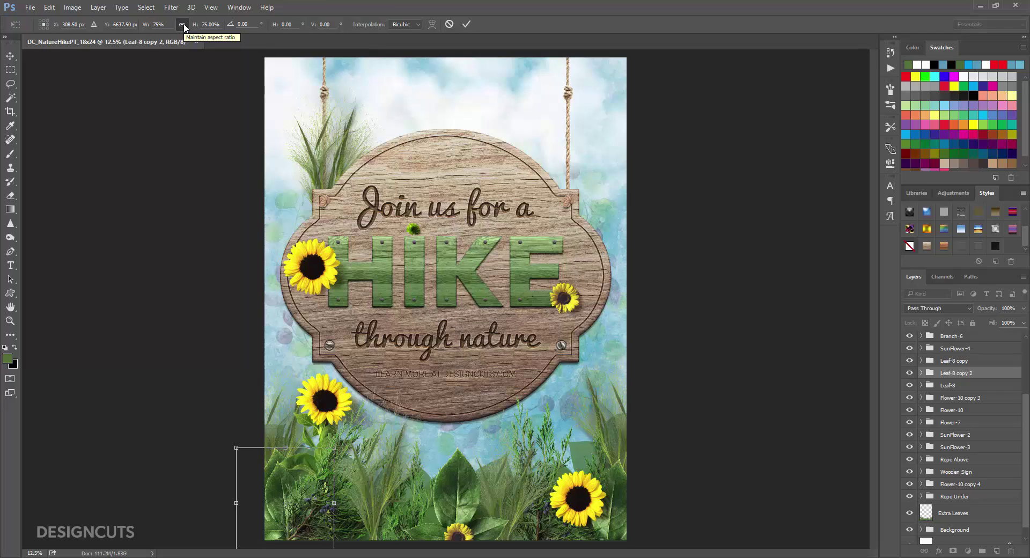
key("Return")
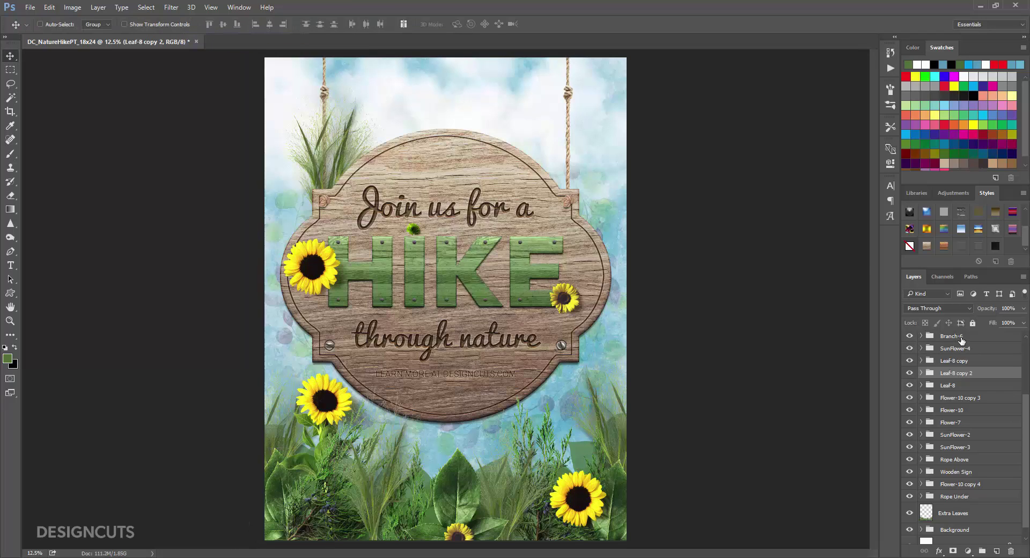
left_click_drag(990, 375, 983, 476)
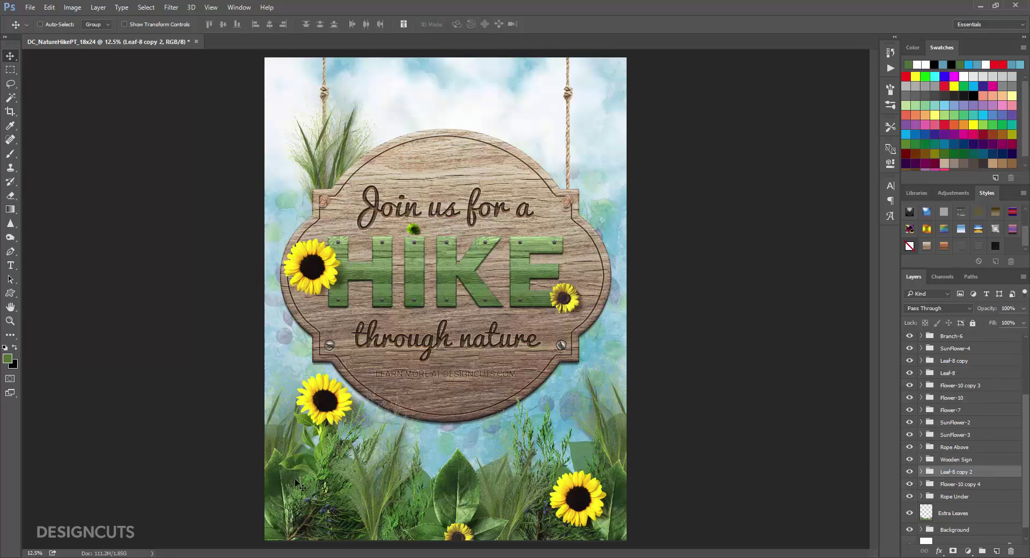
left_click_drag(299, 486, 334, 155)
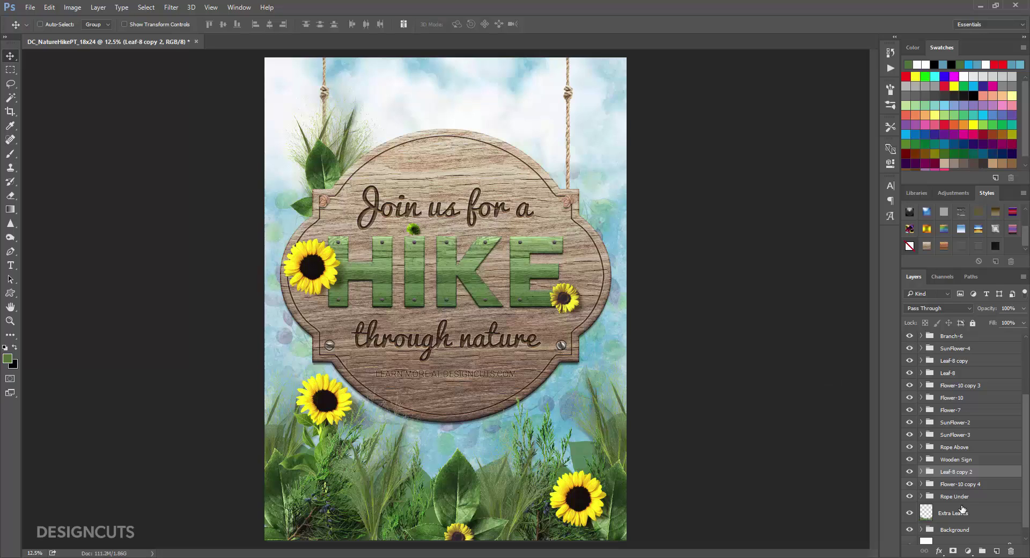
Duplicate the leaf and grass groups at the sign's upper-left corner, flip the copies horizontally, and place them at the upper-right corner
left_click(960, 485, "shift")
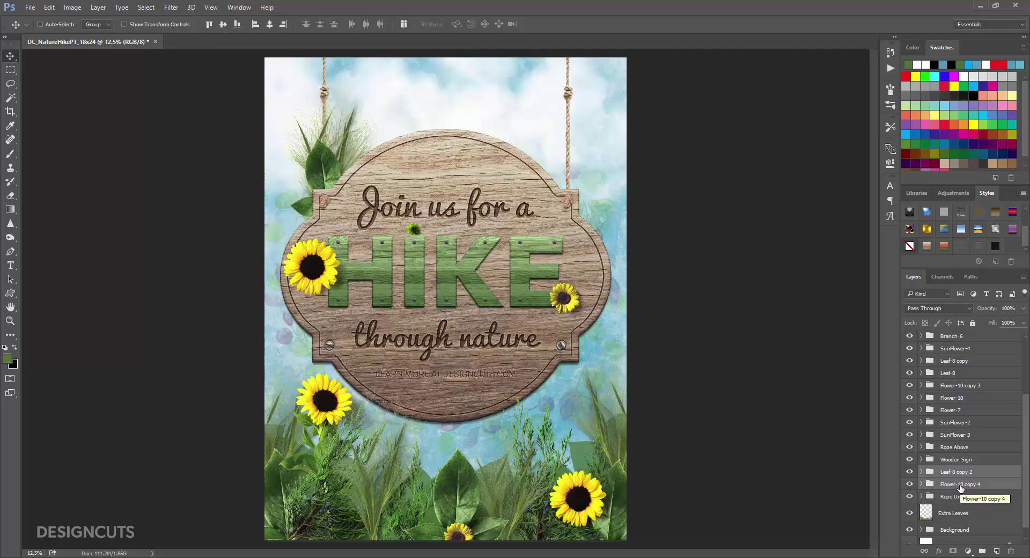
left_click_drag(960, 487, 997, 551)
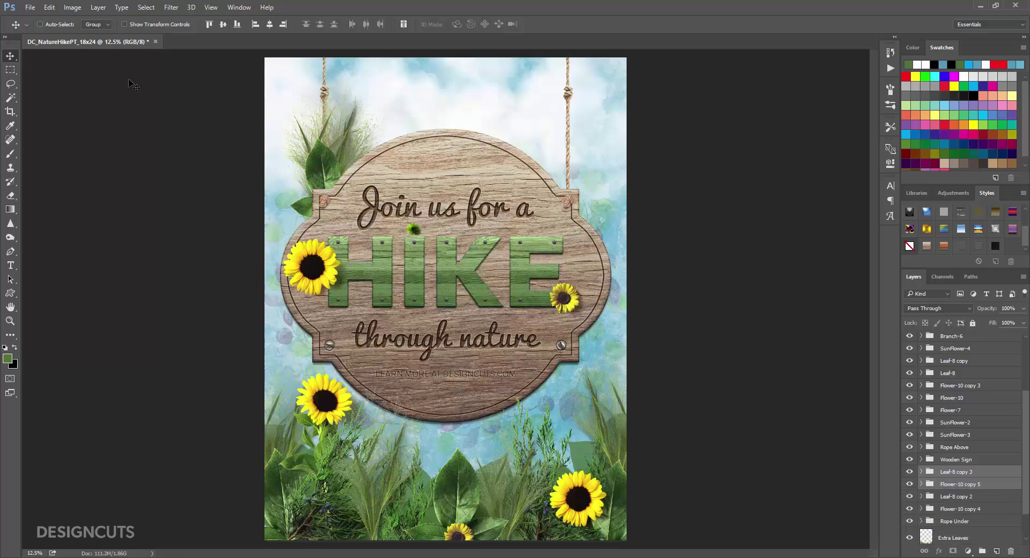
left_click(50, 7)
mouse_move(106, 231)
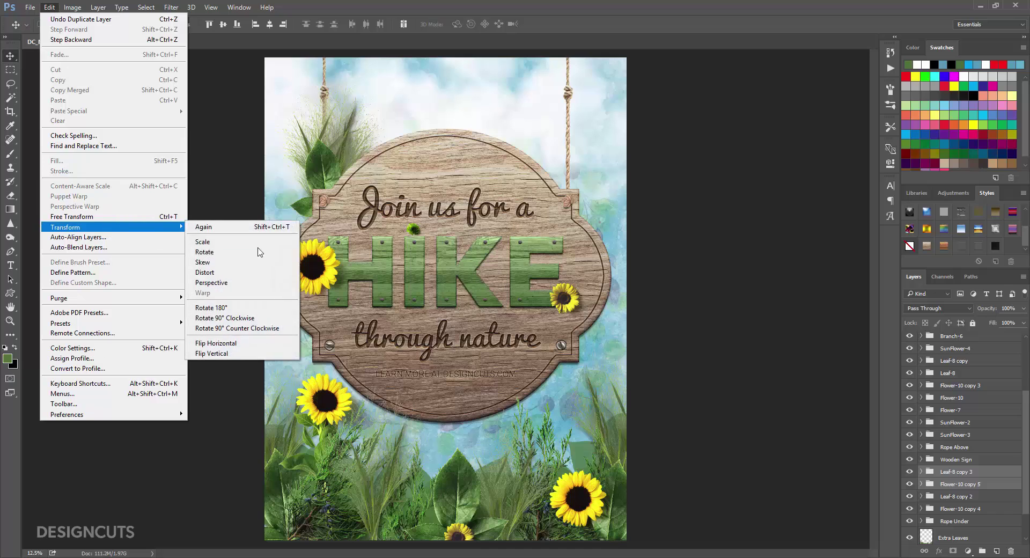
left_click(215, 343)
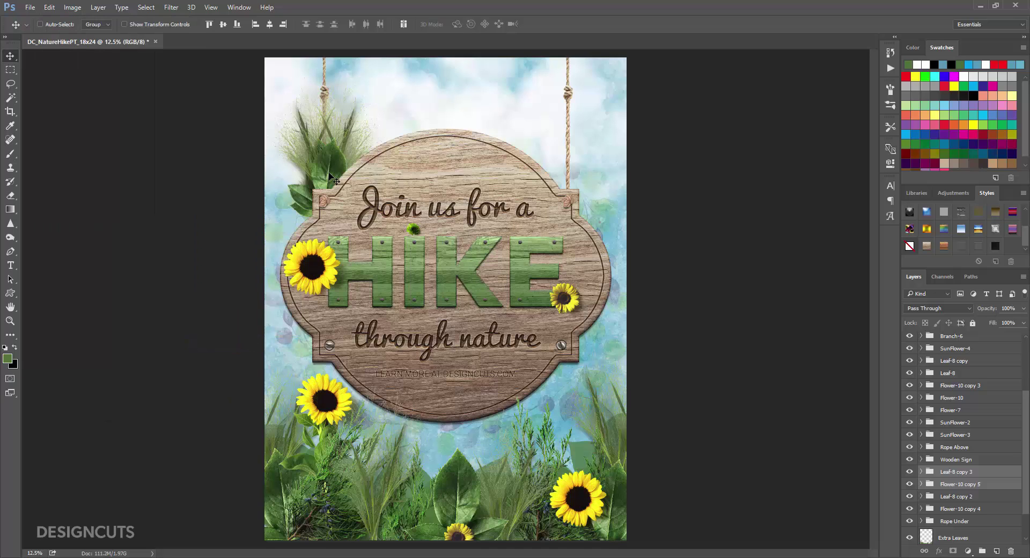
left_click_drag(329, 174, 570, 206)
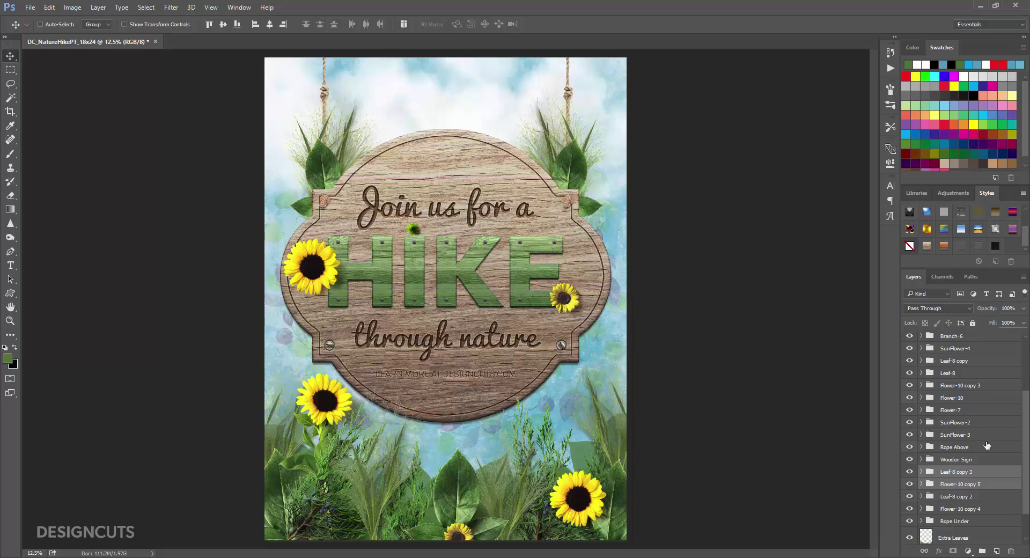
Fine-tune the positions of the leaf copy and the grass copy separately at the sign's upper-right corner
left_click(969, 472)
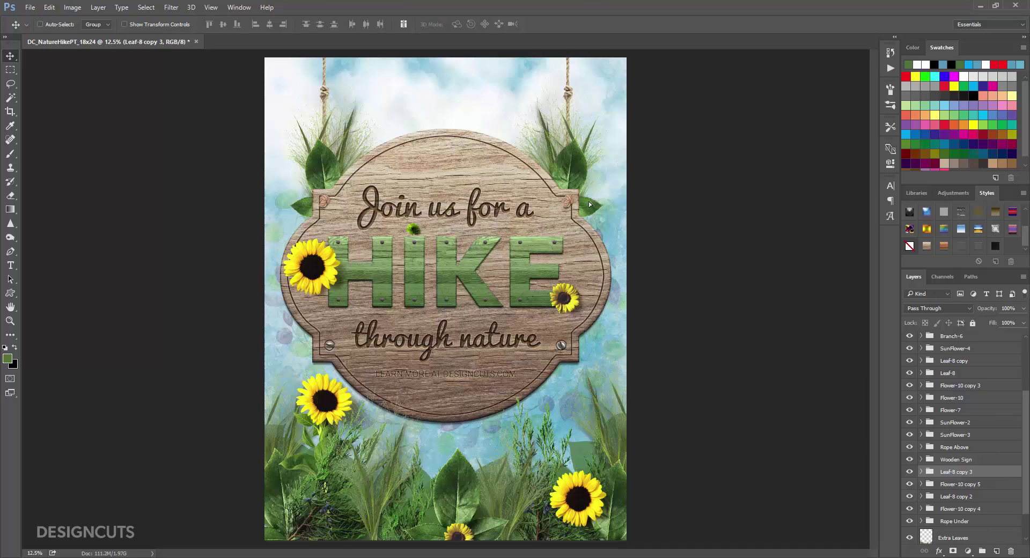
left_click_drag(588, 201, 594, 202)
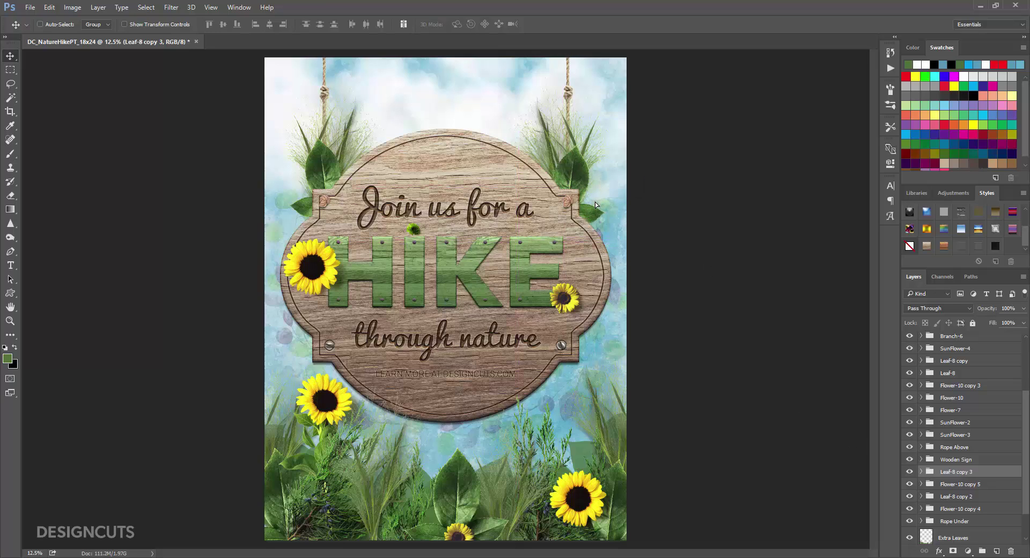
left_click(971, 485)
left_click_drag(651, 152, 658, 151)
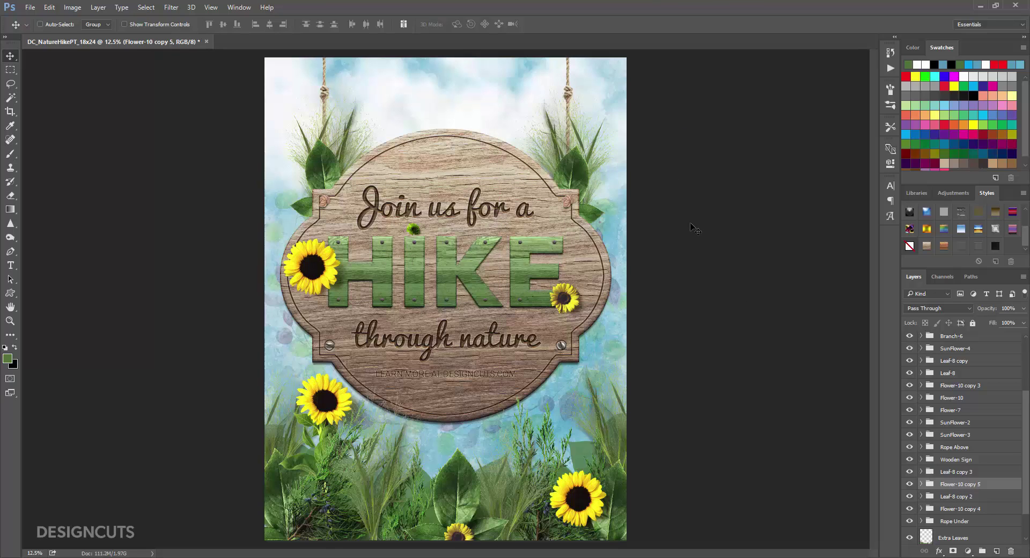
Add the two-line text "Saturdays at 7am" and "Sunset Park" at the top of the poster
left_click(10, 265)
left_click(409, 85)
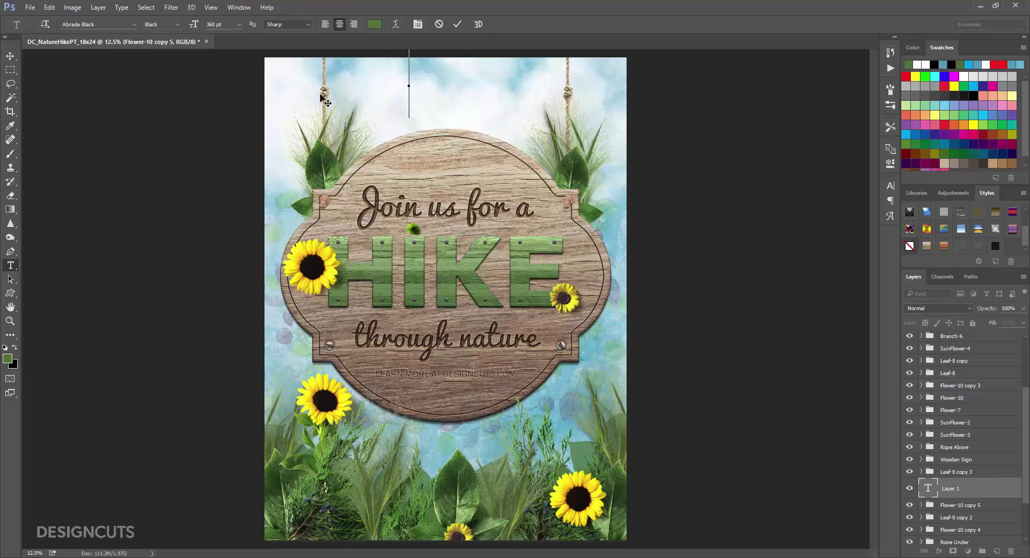
type("Saturd")
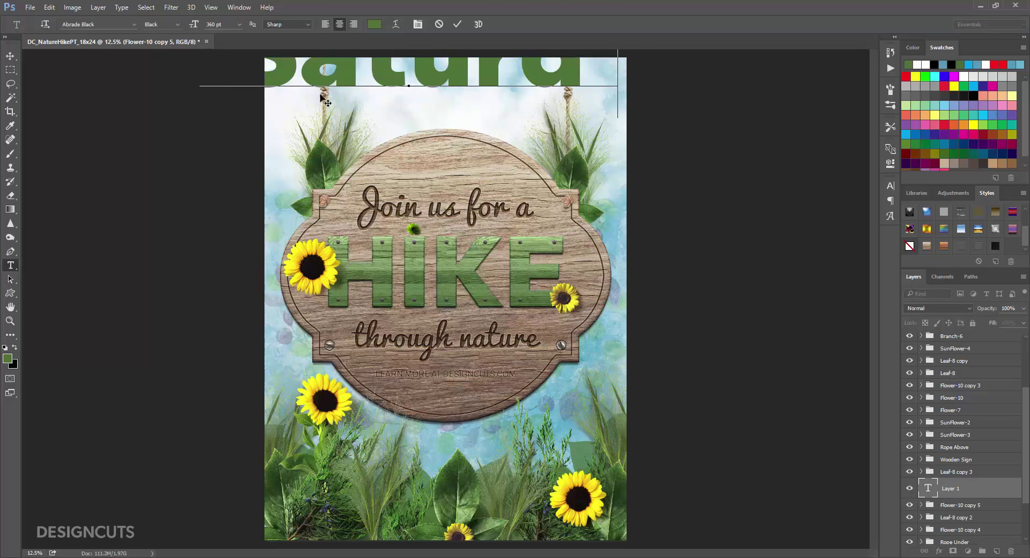
type("ay")
type(",")
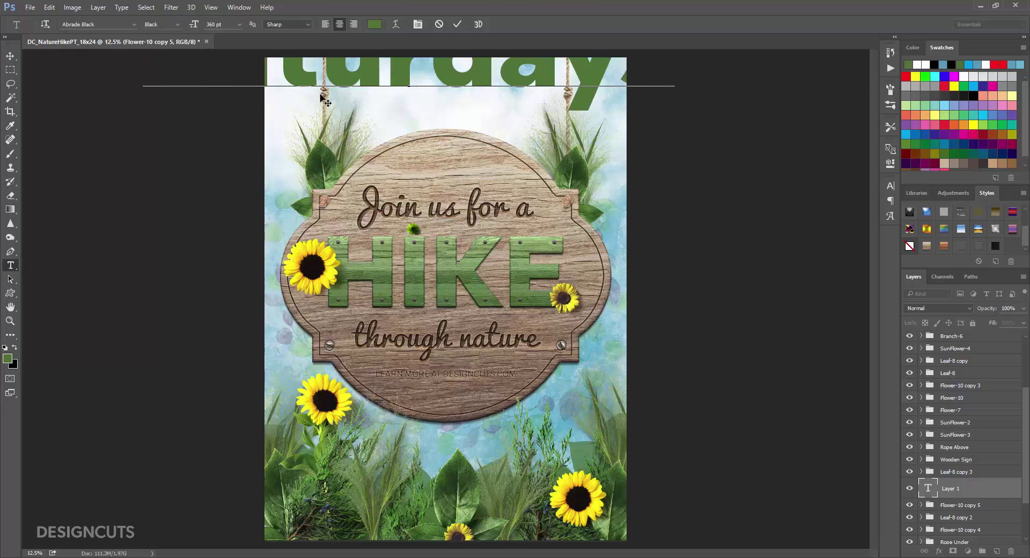
type(" and")
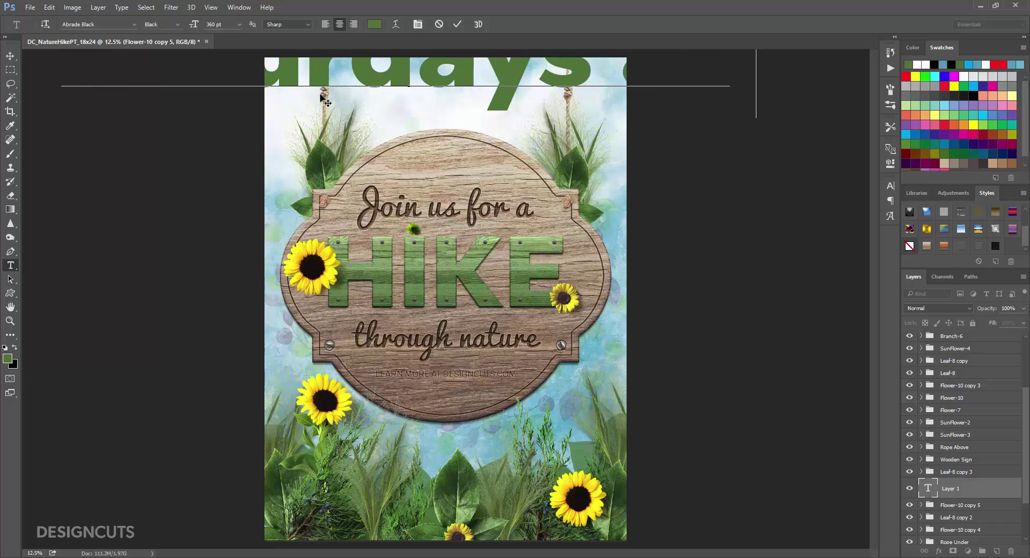
type("am")
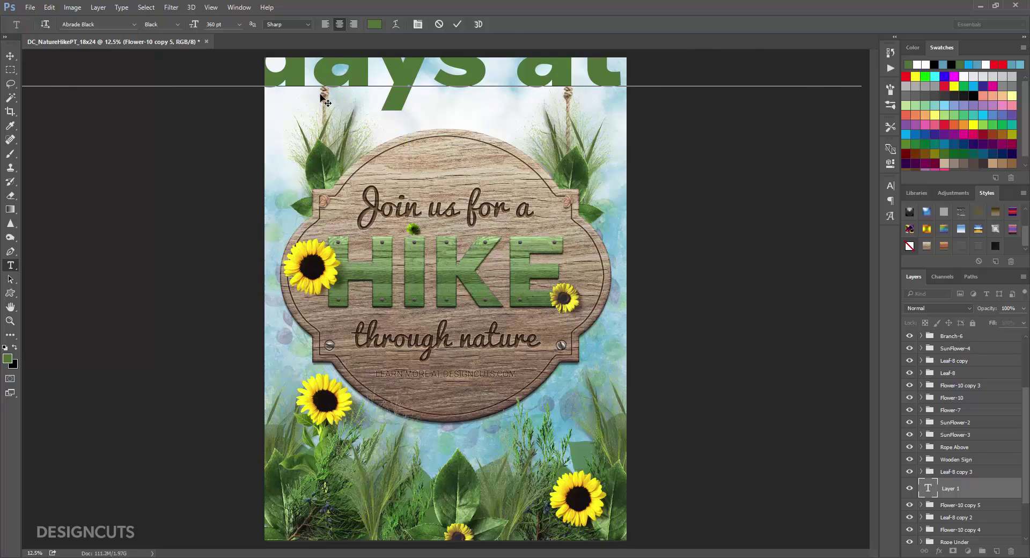
key("Return")
type("Sunset Par")
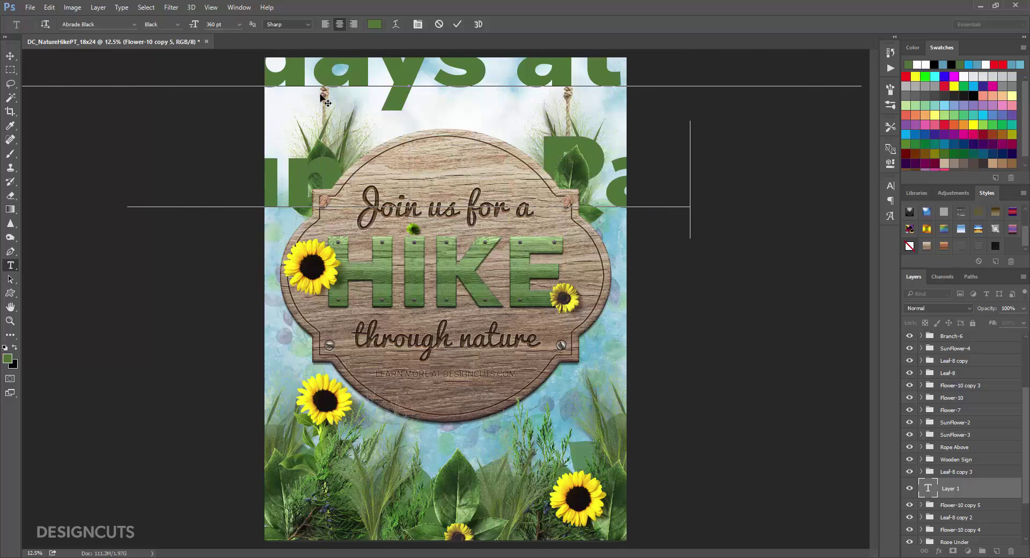
type("k")
left_click(11, 55)
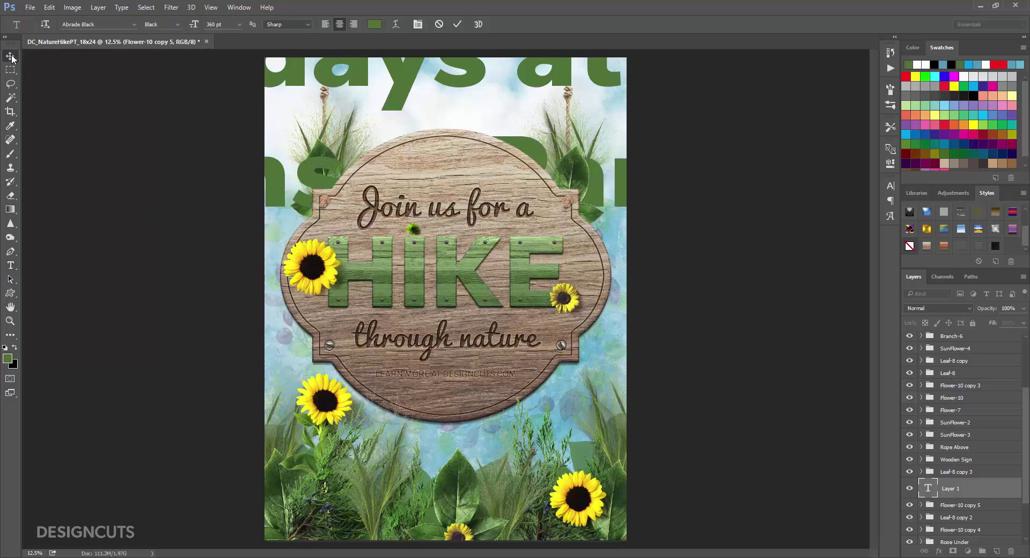
Set the event text to Hogar Bold at 48 pt and place it between the ropes above the sign
left_click(890, 185)
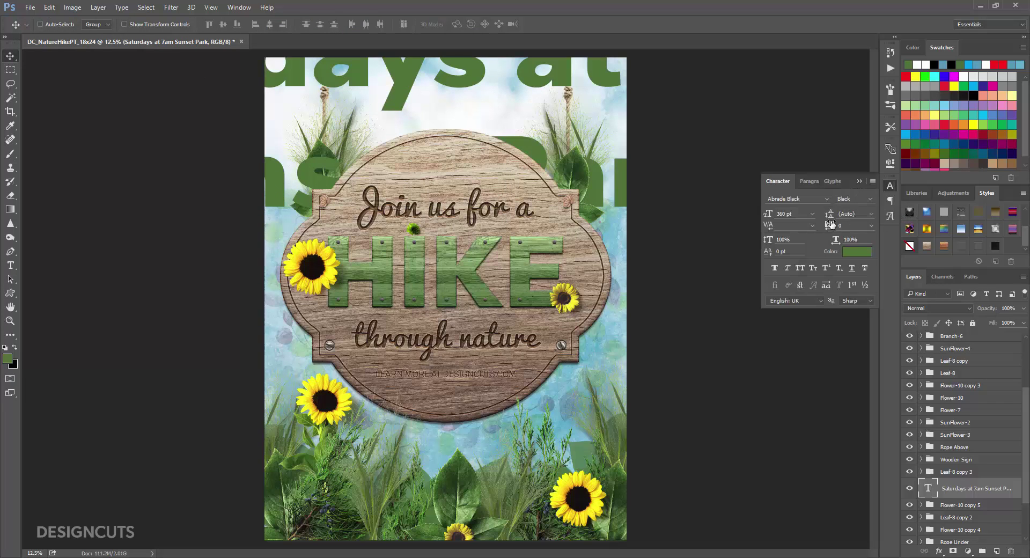
left_click(766, 200)
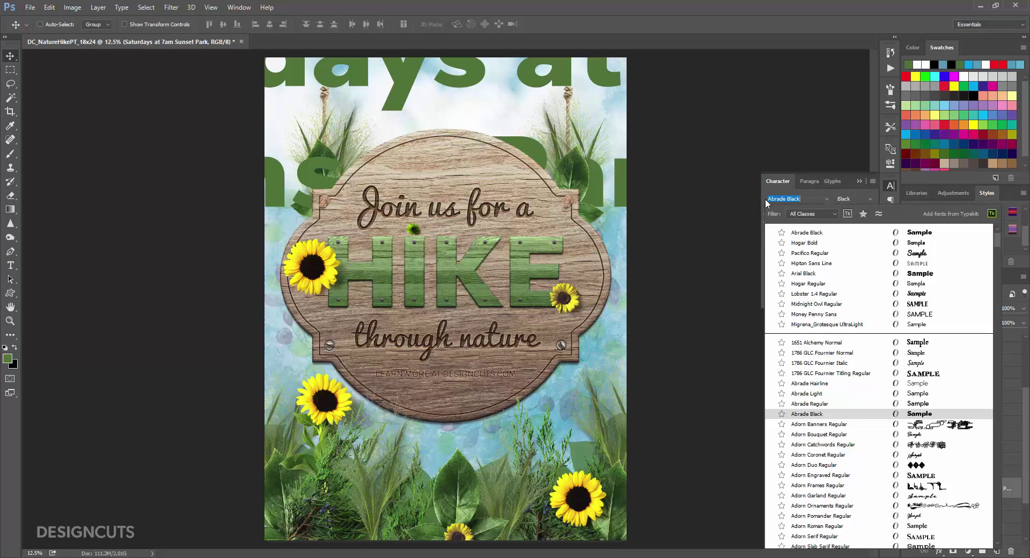
type("hogar")
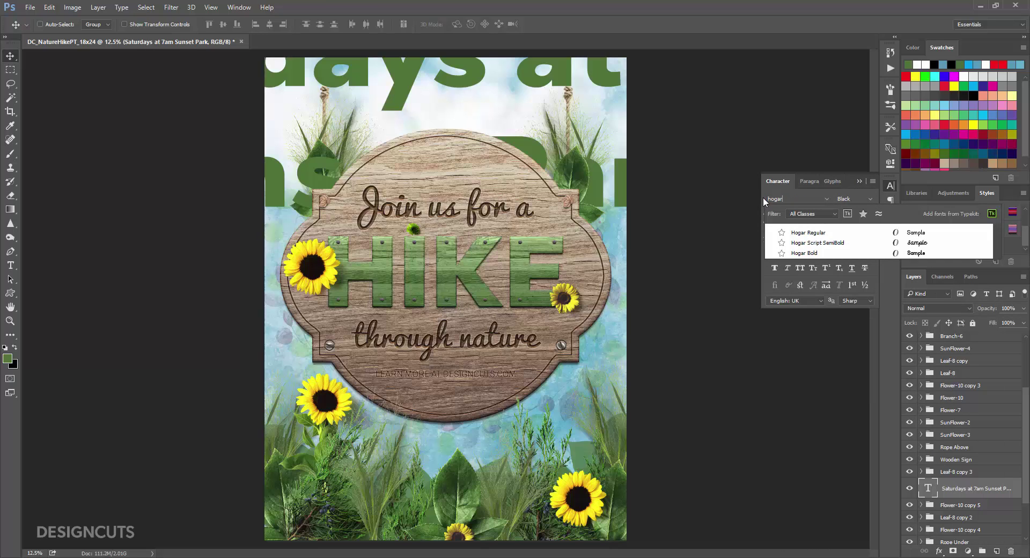
left_click(818, 250)
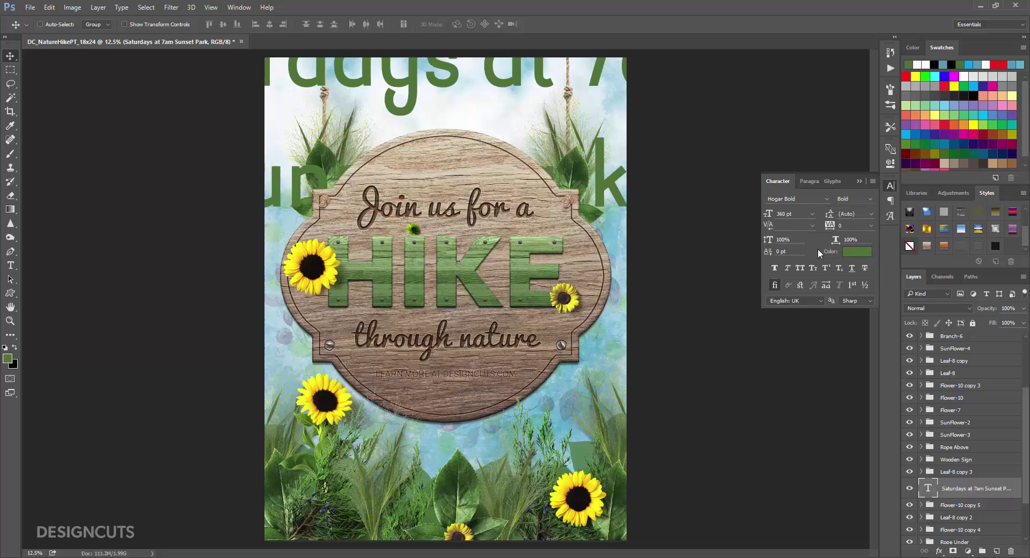
left_click(813, 213)
left_click(802, 384)
left_click_drag(419, 96, 455, 100)
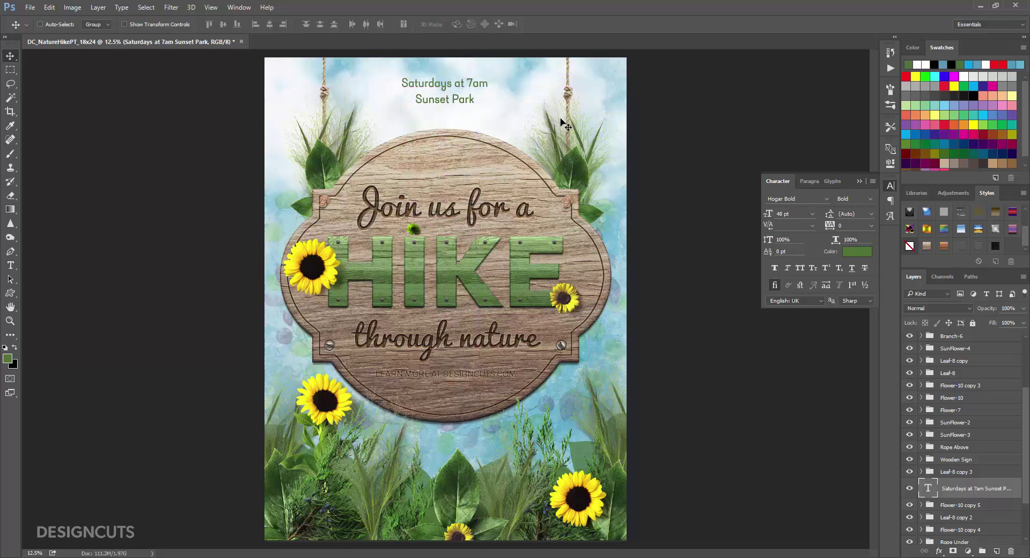
Apply All Caps to the event text and recentre it between the ropes above the sign
left_click(873, 181)
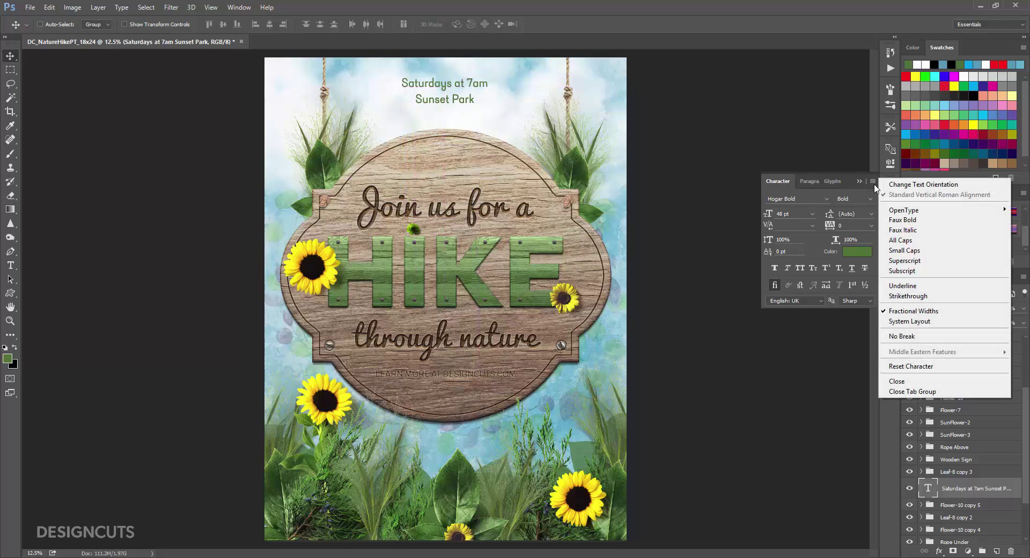
left_click(911, 251)
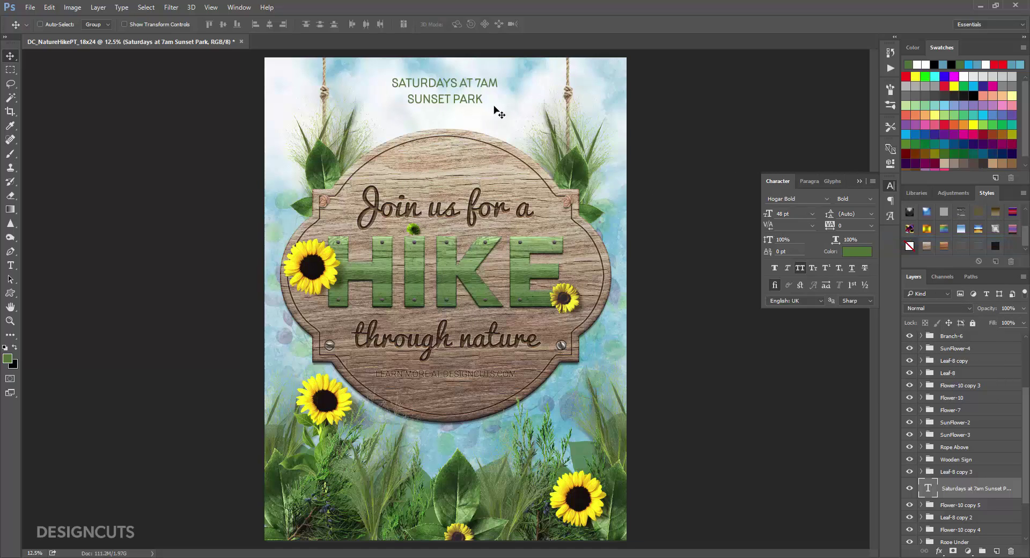
left_click_drag(492, 109, 484, 95)
left_click_drag(558, 116, 559, 120)
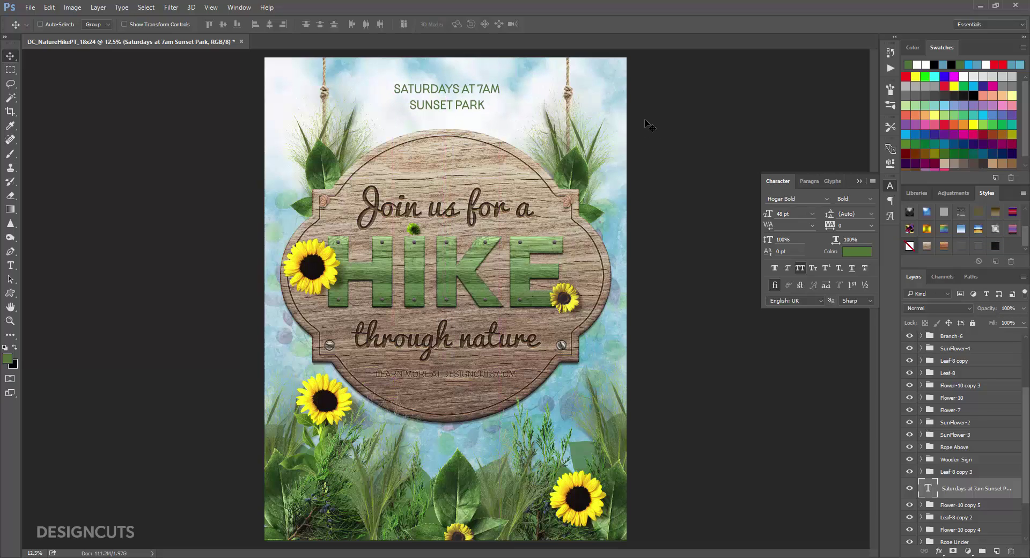
Change the event text's colour to the light blue #76c0d6 by sampling the sky at the poster's top
left_click(858, 251)
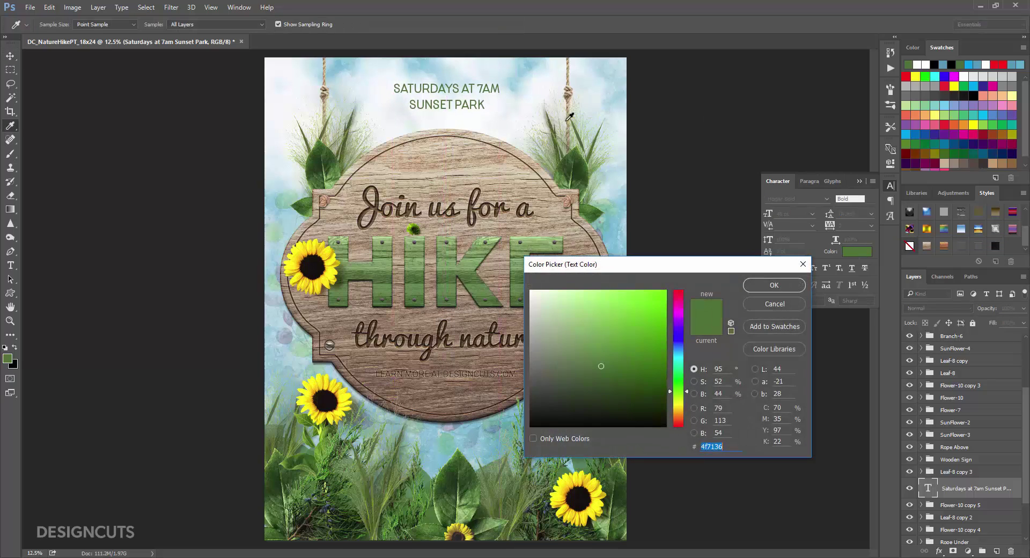
left_click(528, 64)
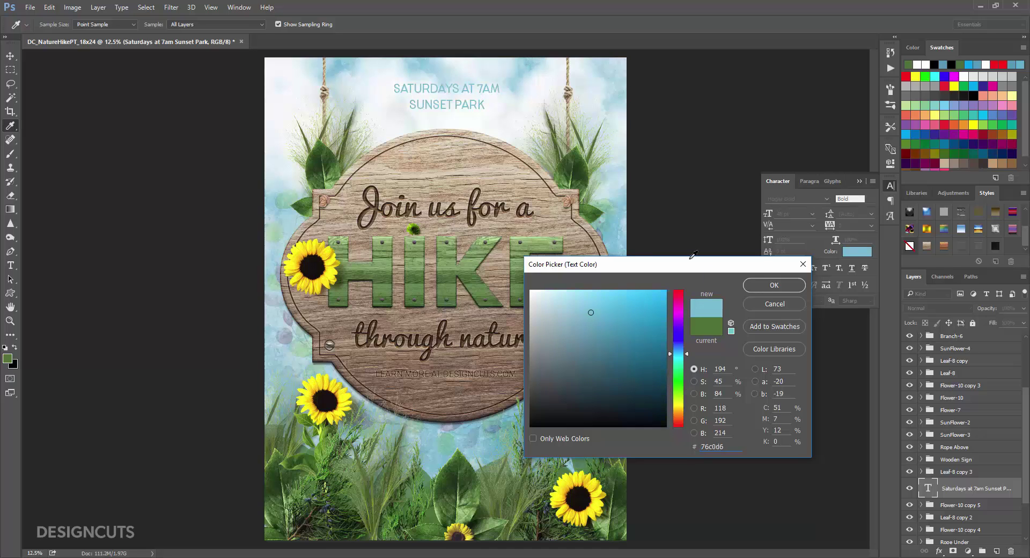
left_click(774, 285)
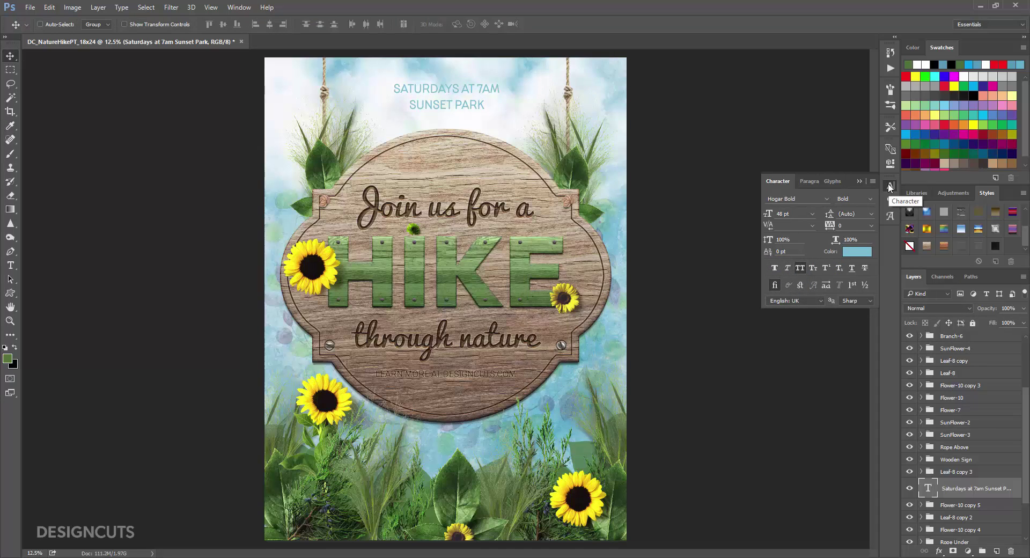
left_click(801, 182)
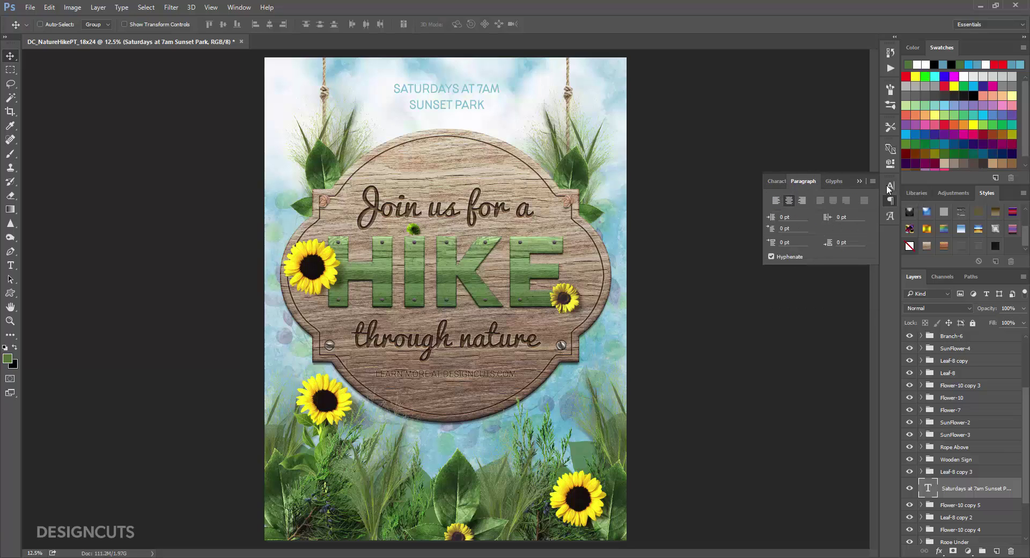
left_click(890, 199)
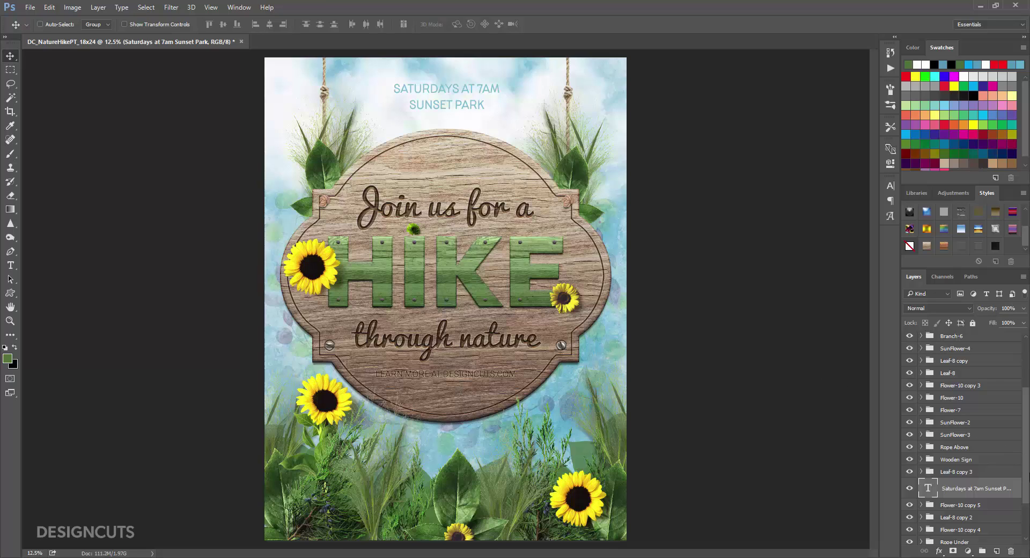
Add a Hue/Saturation adjustment layer above all other layers with saturation +20 and lightness +6, and compare the poster with and without it
scroll(1027, 477, "up", 3)
left_click(973, 342)
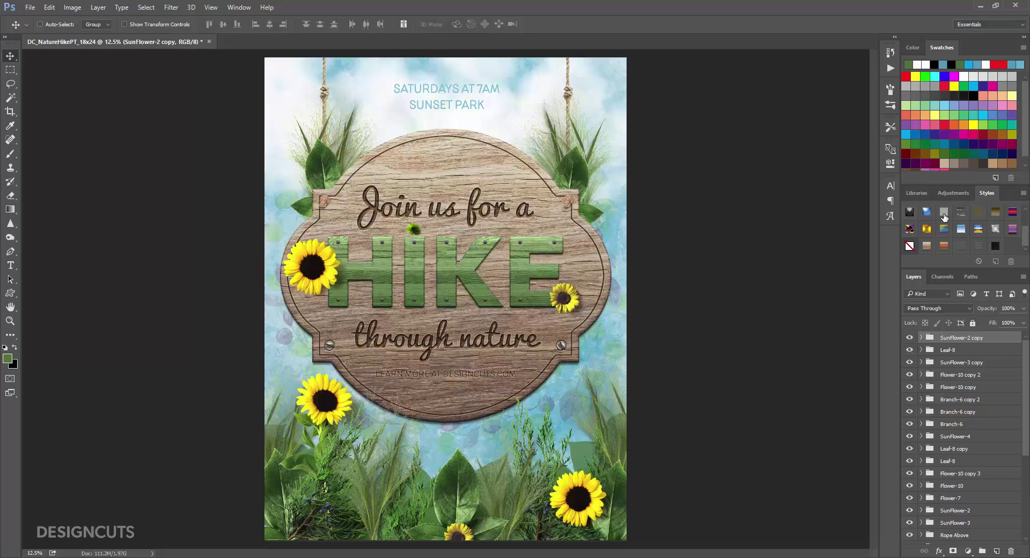
left_click(946, 194)
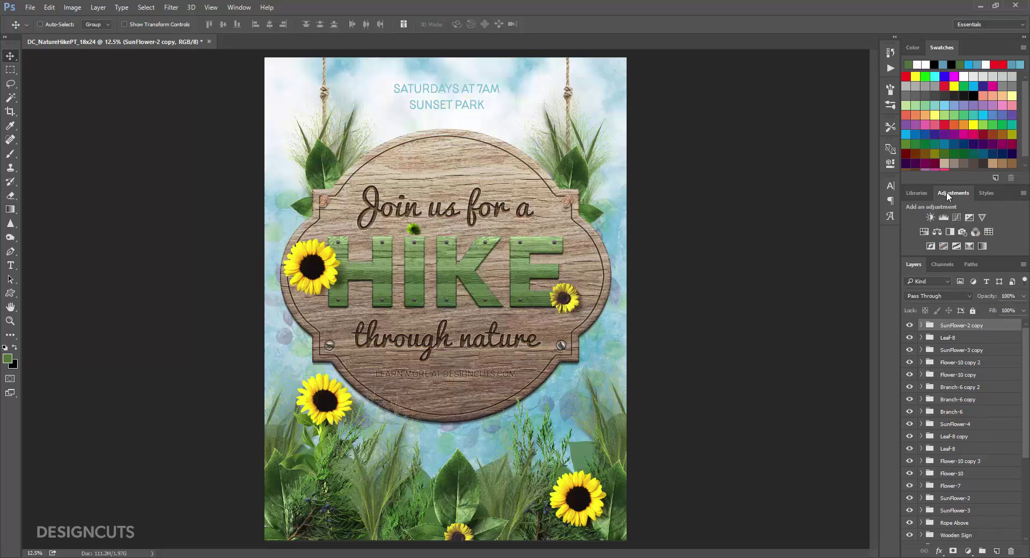
left_click(924, 232)
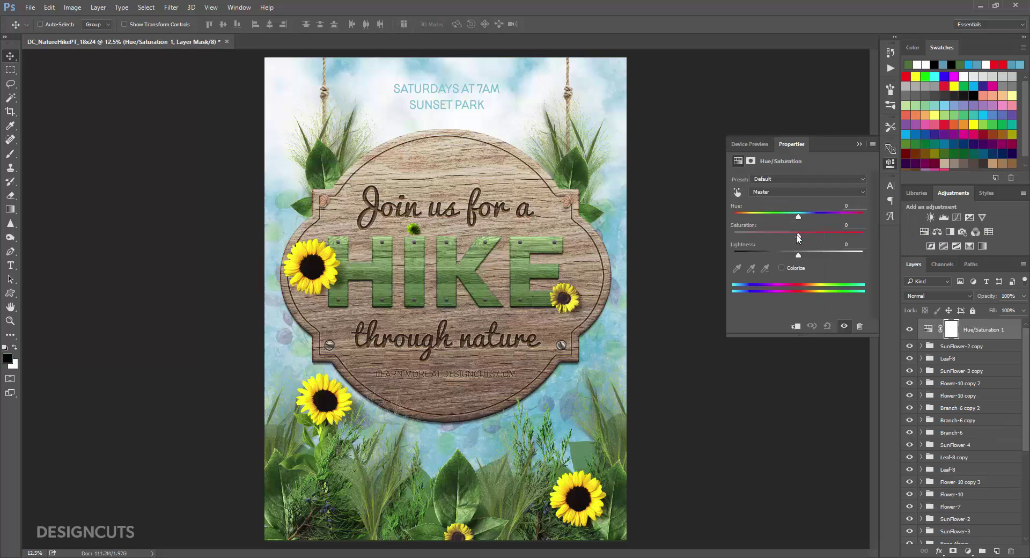
left_click_drag(804, 234, 801, 255)
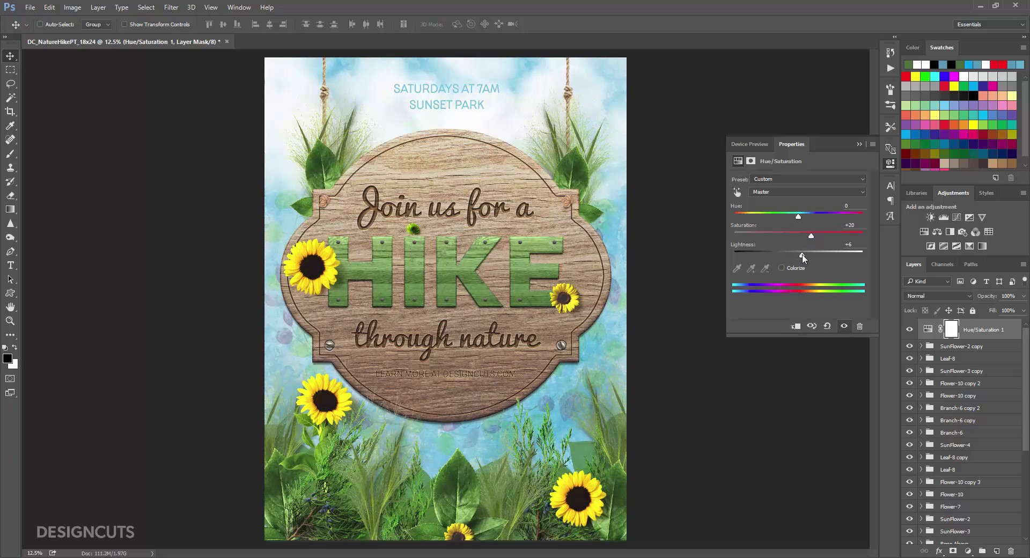
left_click(844, 326)
left_click(844, 326)
left_click(890, 164)
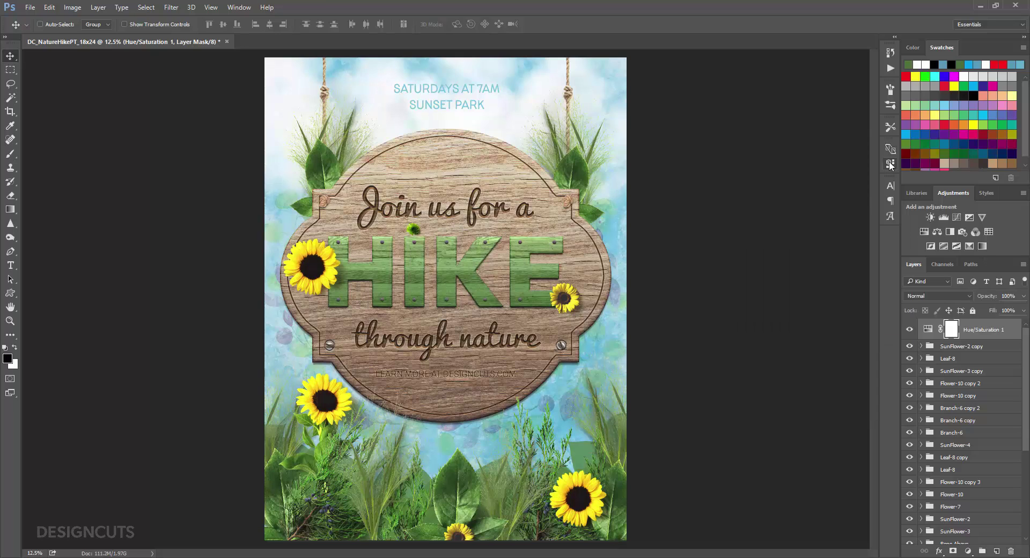